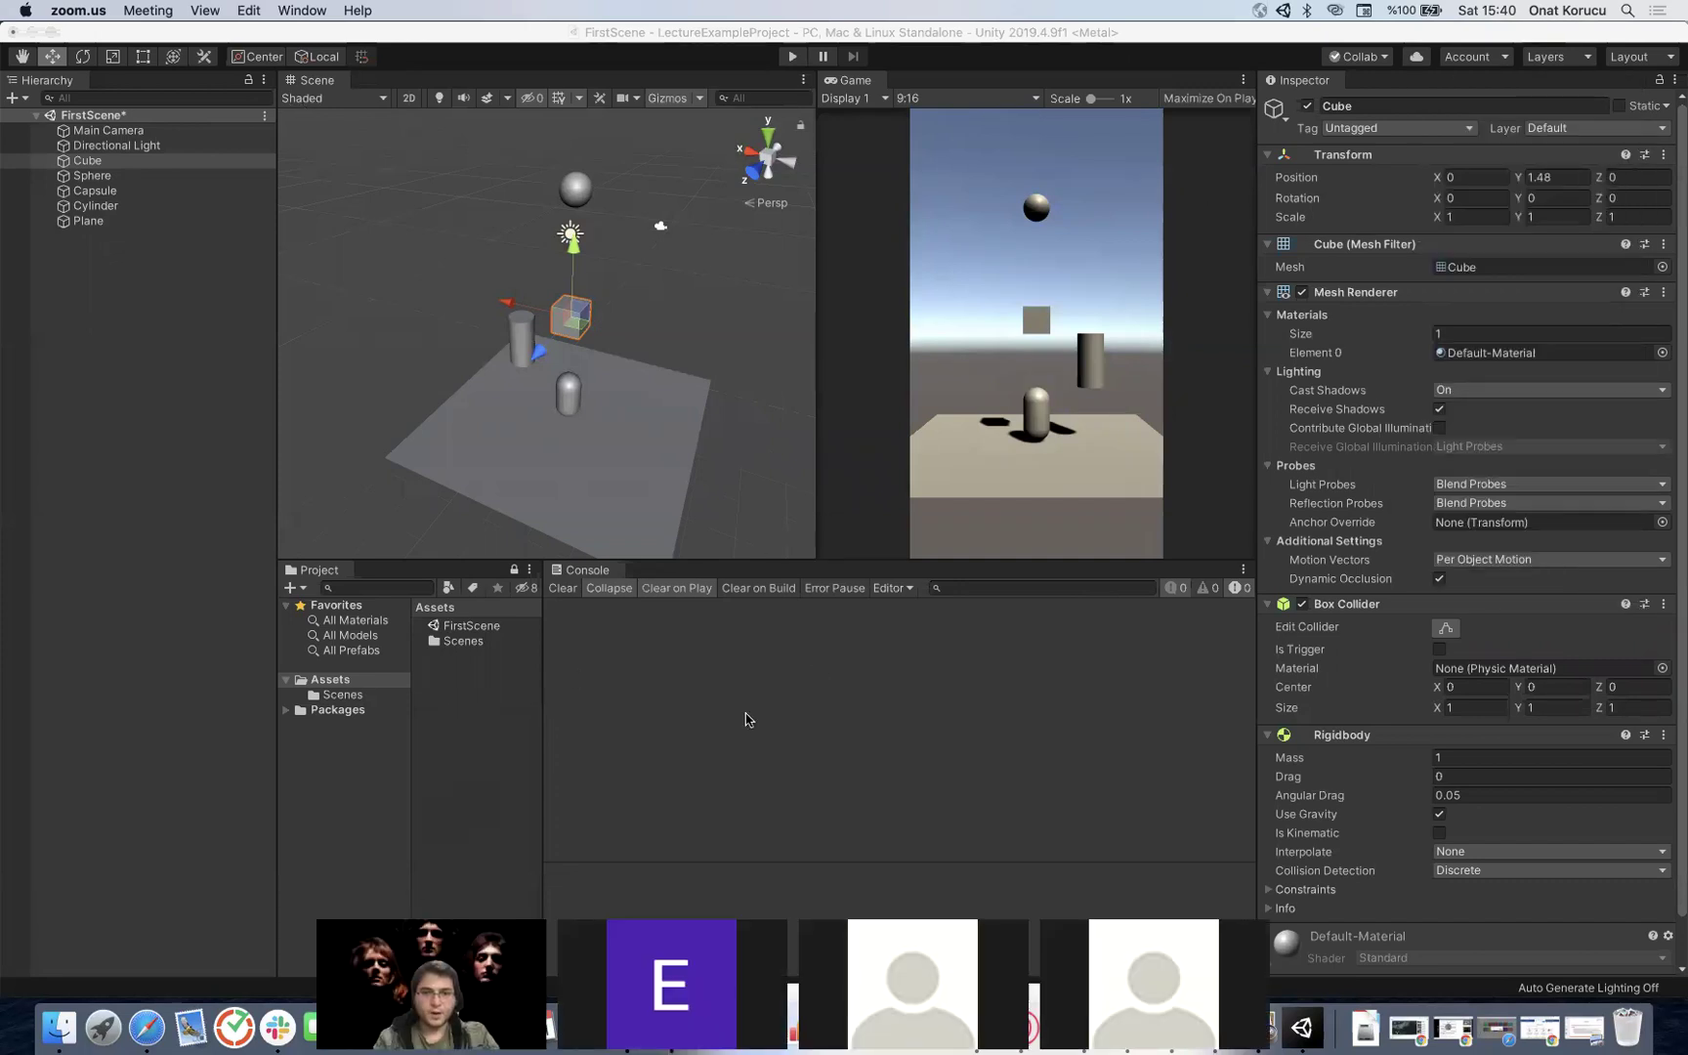
Step: Raise the cube along its vertical axis to a Y position of about 1.65
click(22, 56)
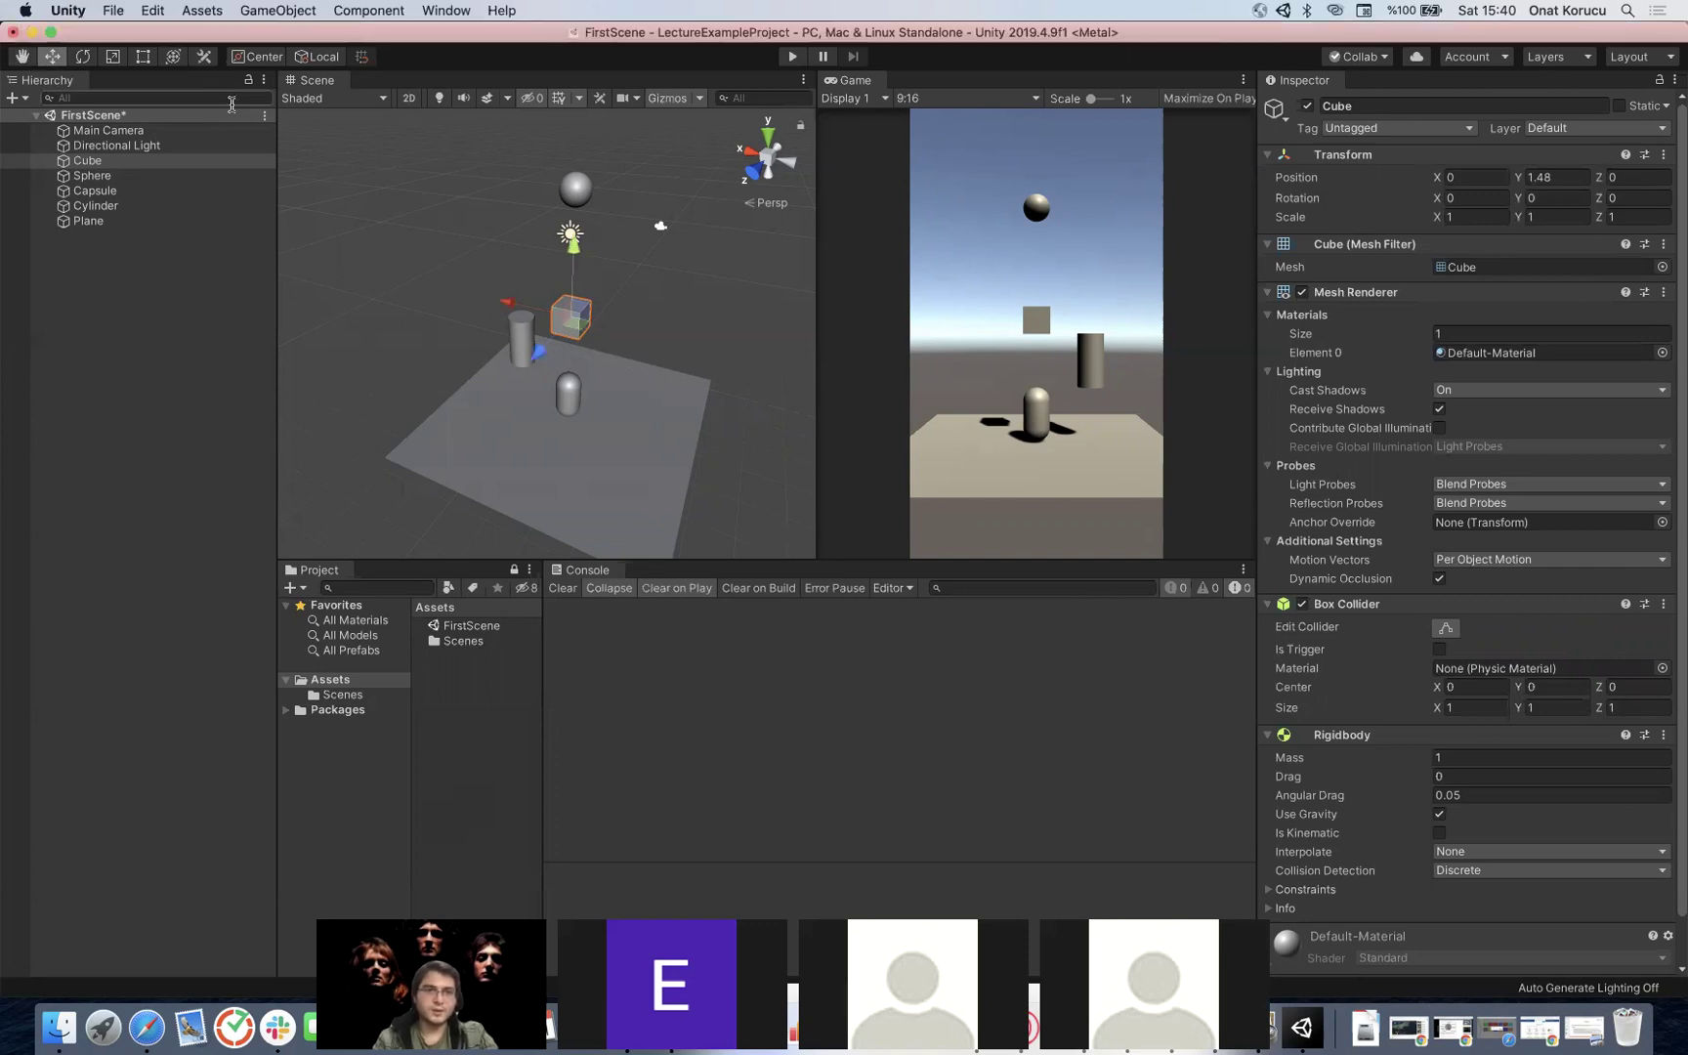
drag(642, 307, 466, 299)
drag(663, 276, 667, 301)
key(w)
mouse_move(567, 228)
mouse_down()
mouse_move(569, 262)
mouse_move(574, 162)
mouse_move(584, 223)
mouse_up()
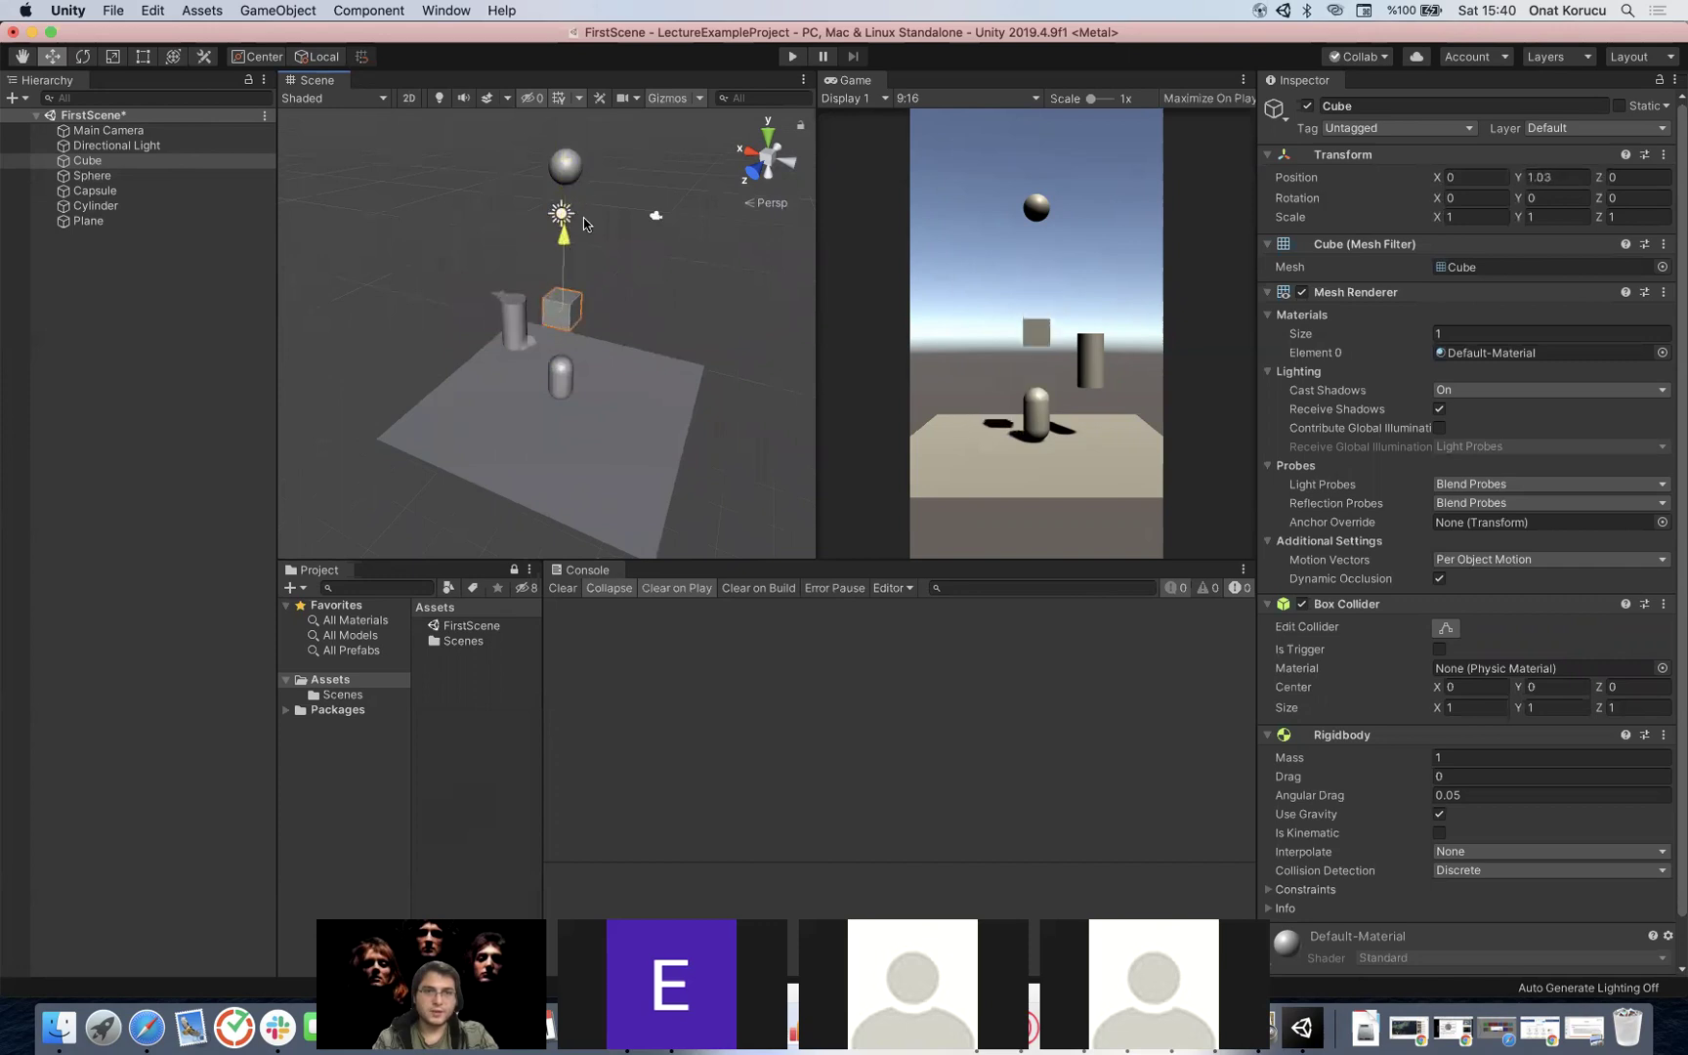
Step: Rotate the cube freehand with the Rotate tool to about 182° on X, 187° on Y and -1.85° on Z
key(e)
scroll(653, 280, down, 2)
scroll(652, 281, up, 4)
scroll(652, 280, down, 2)
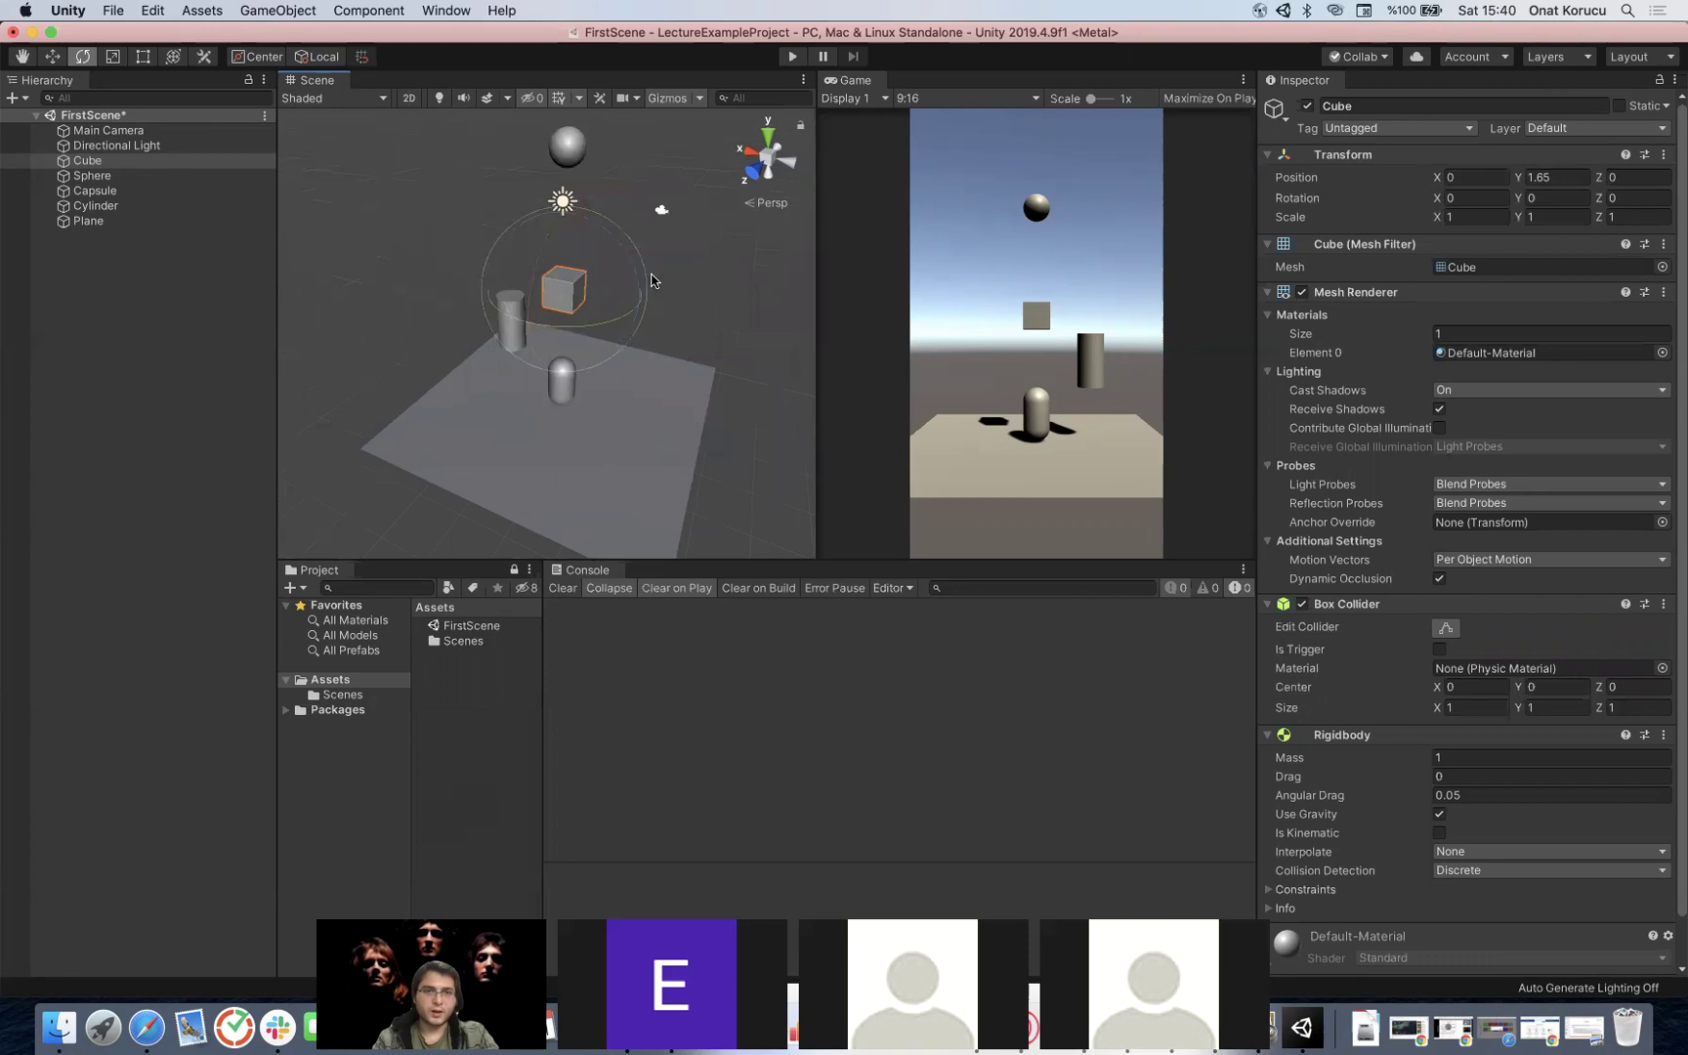
scroll(601, 327, up, 3)
scroll(601, 318, down, 1)
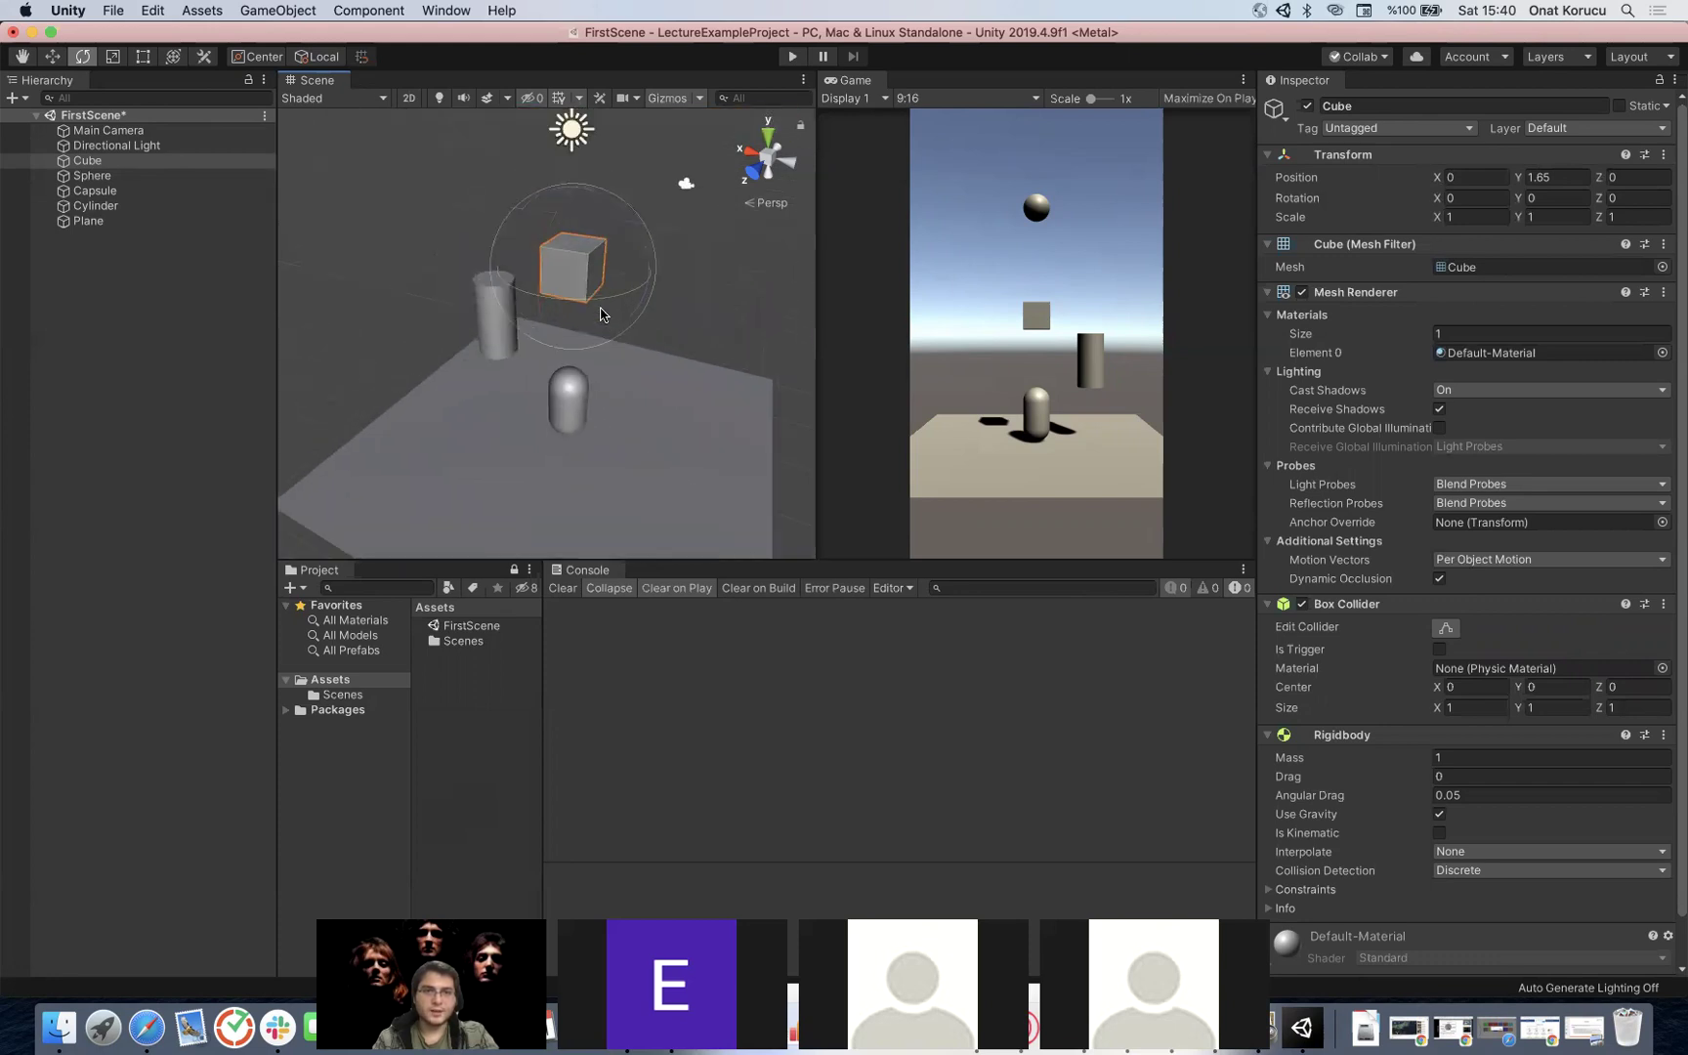
drag(606, 302, 699, 269)
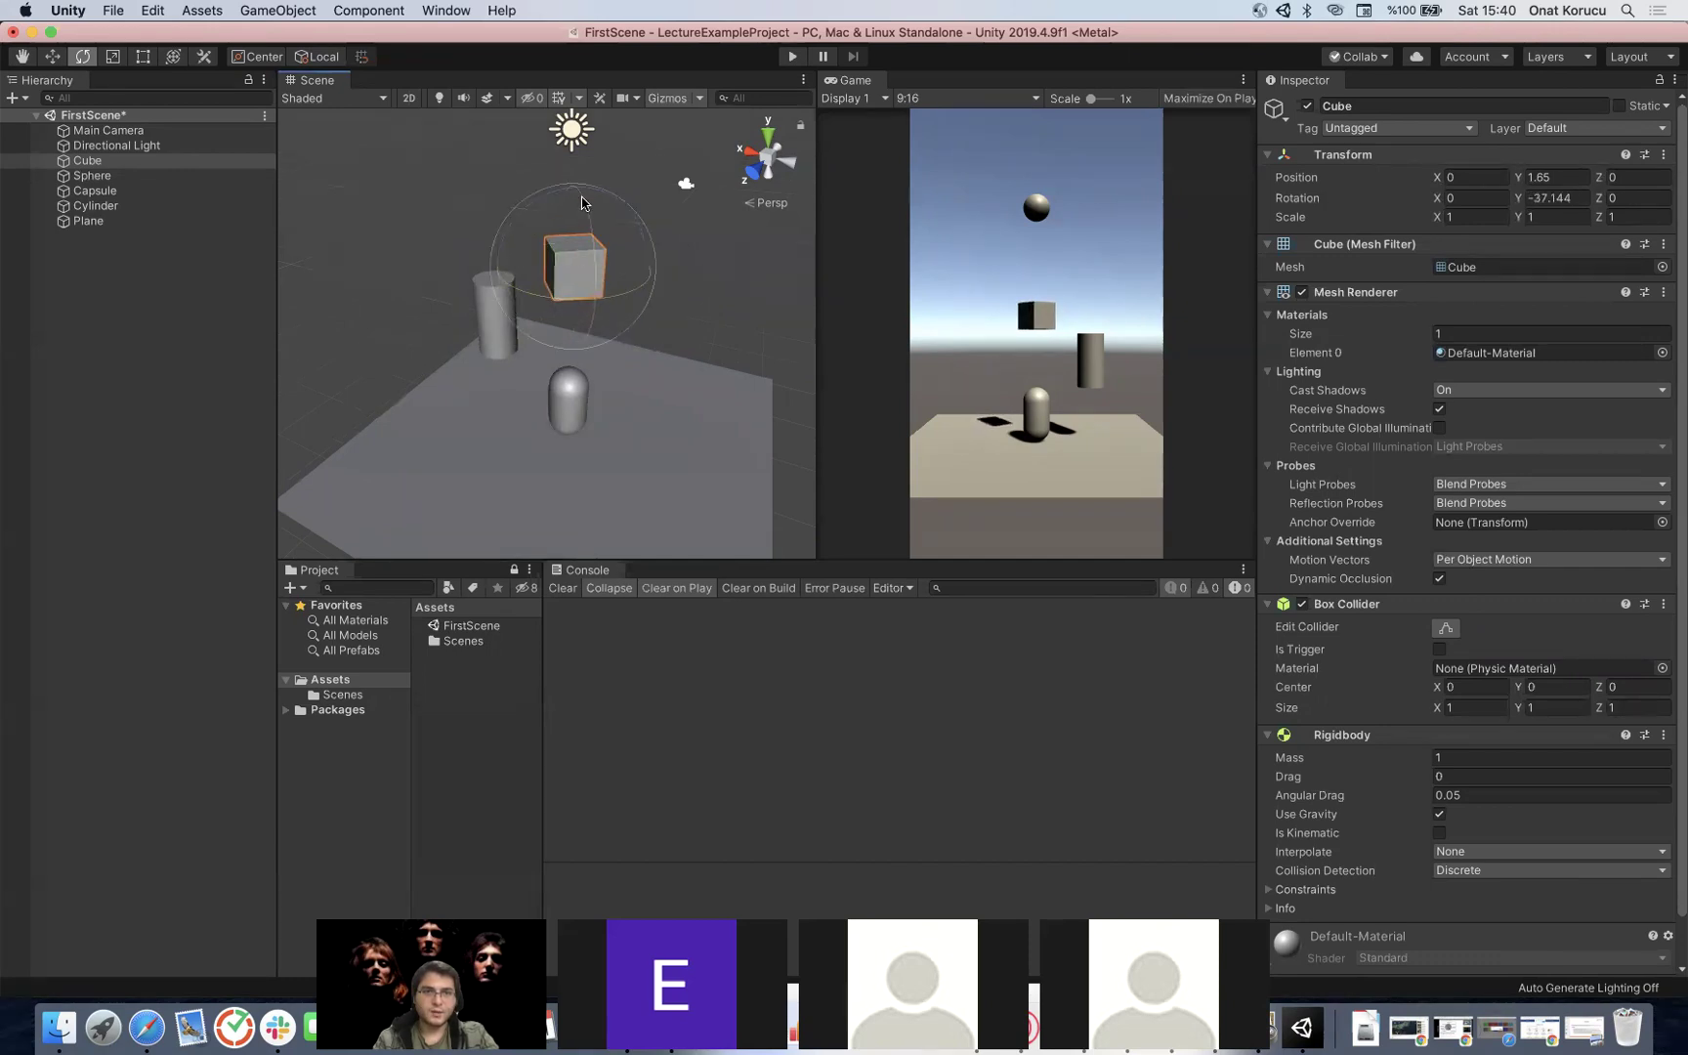
drag(585, 214, 664, 449)
click(1488, 198)
key(Tab)
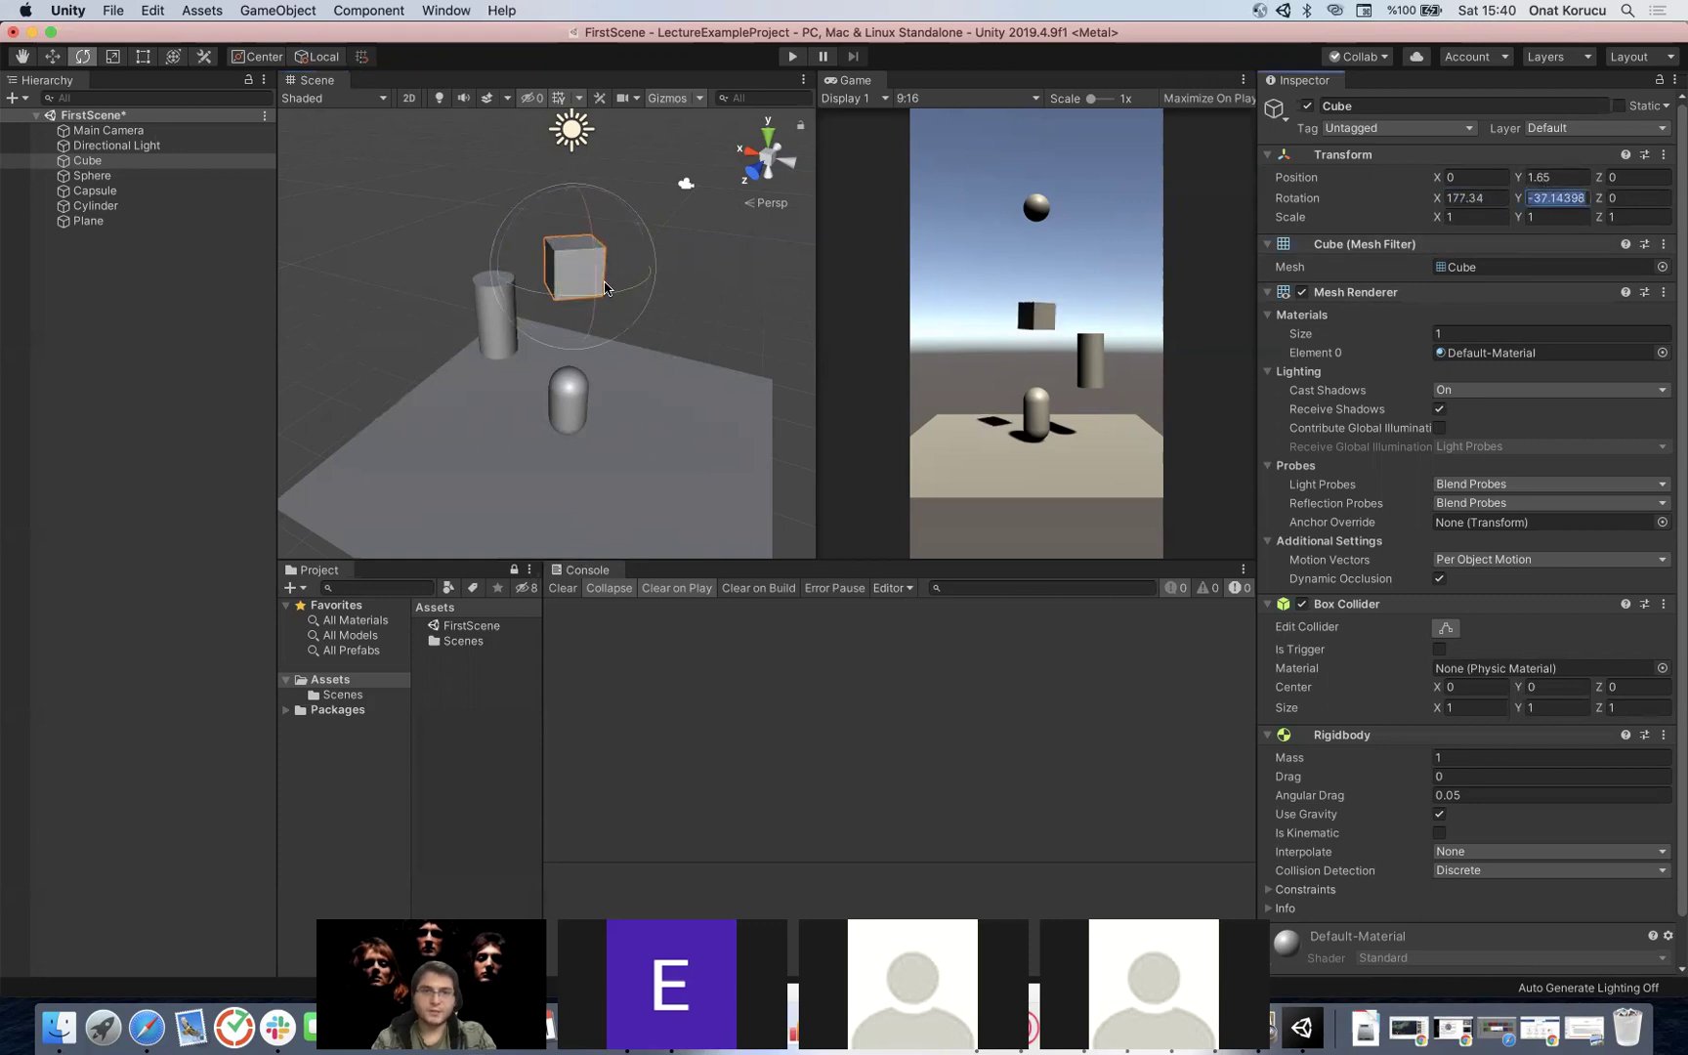
drag(619, 291, 1234, 270)
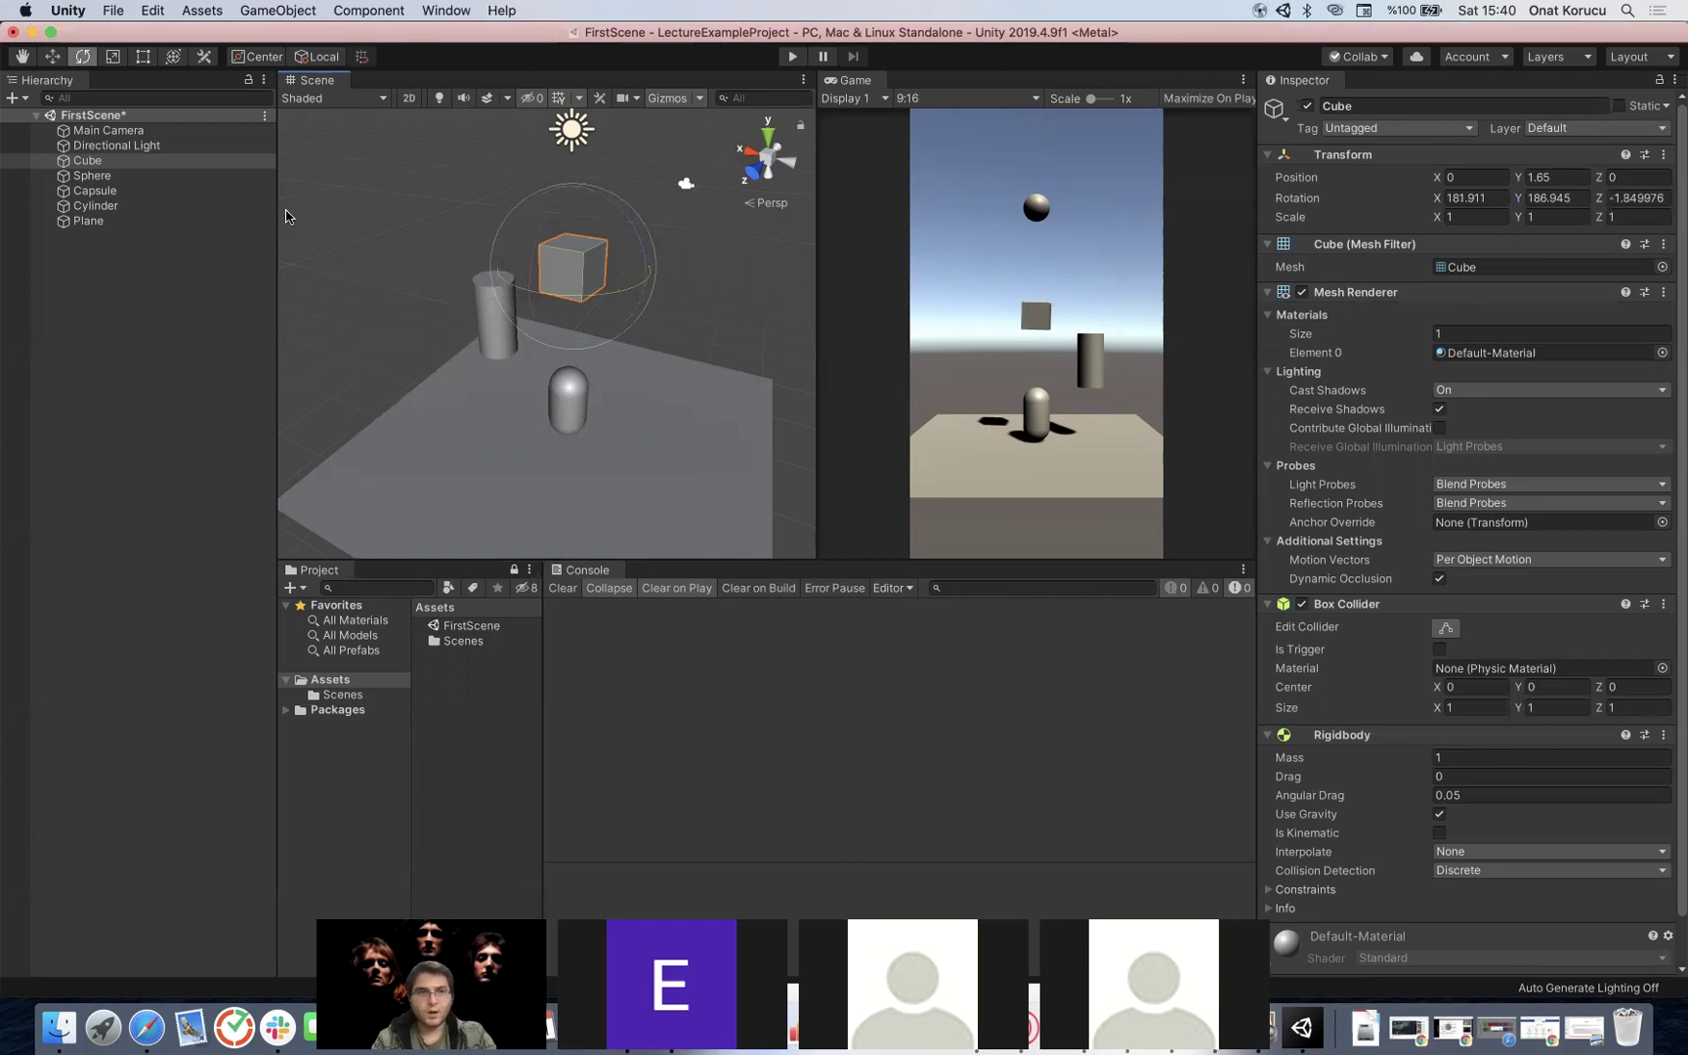
Step: Set the cube's rotation to exactly 180 on Y and 60 on X
click(1544, 200)
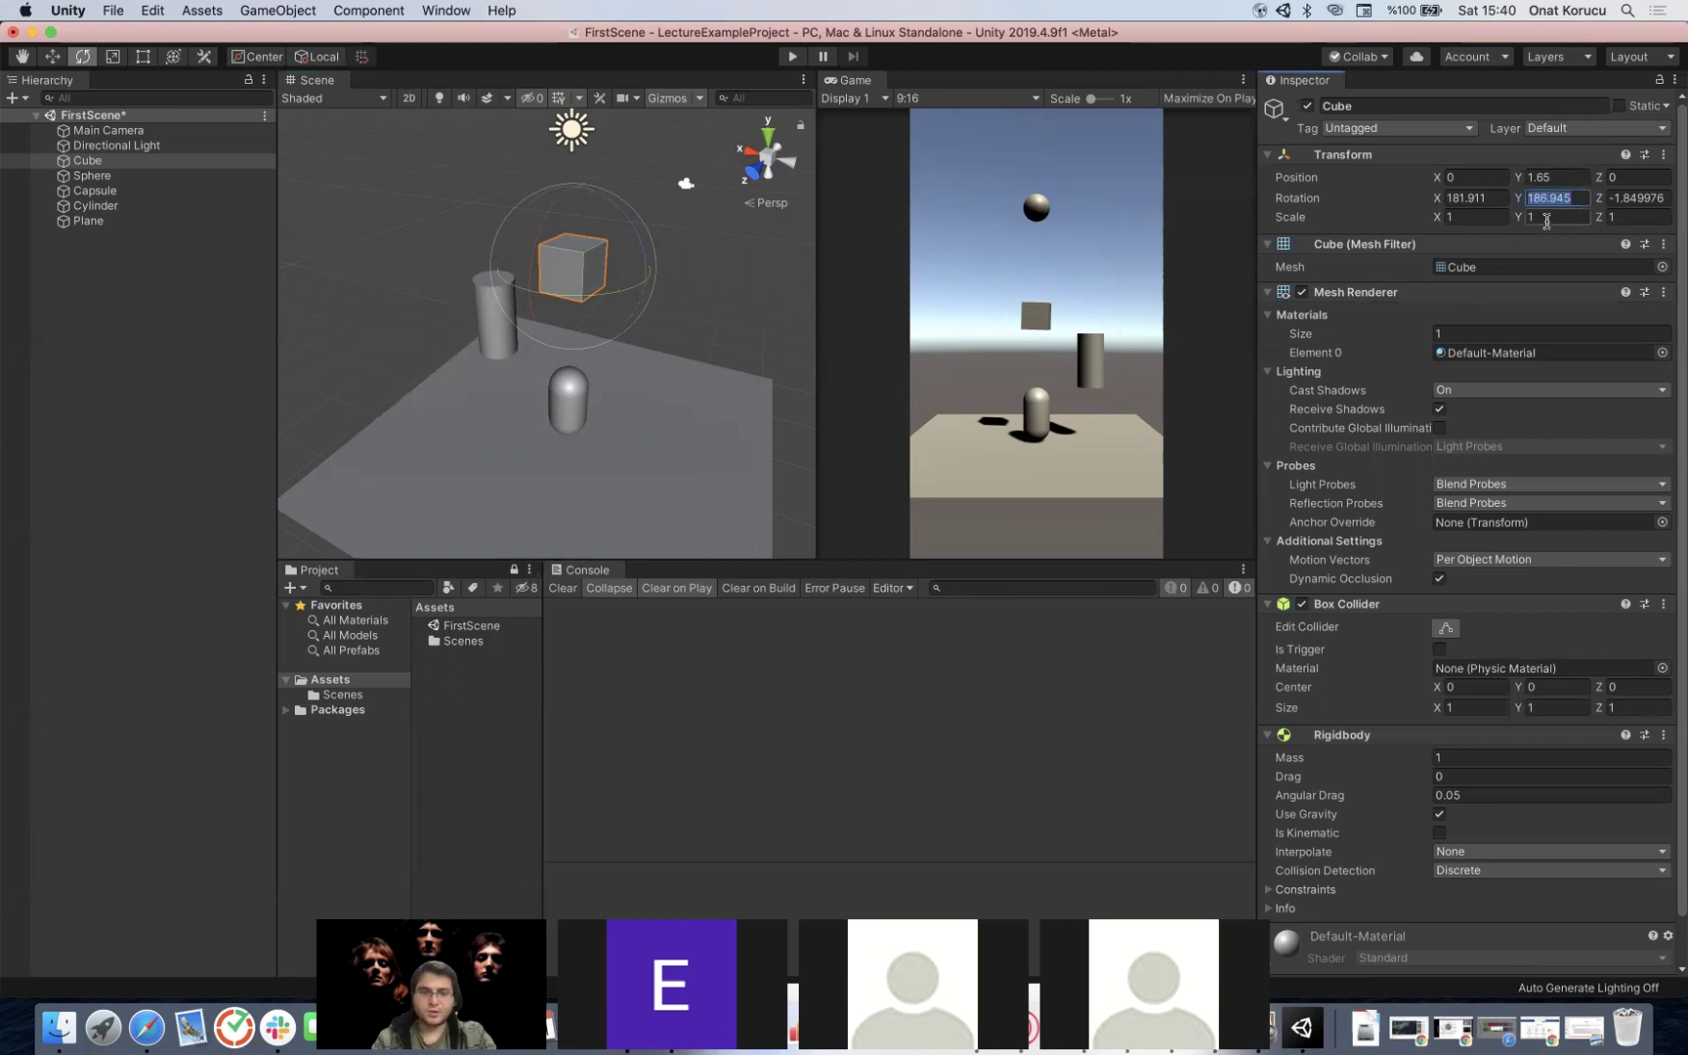
text(180)
key(shift+Tab)
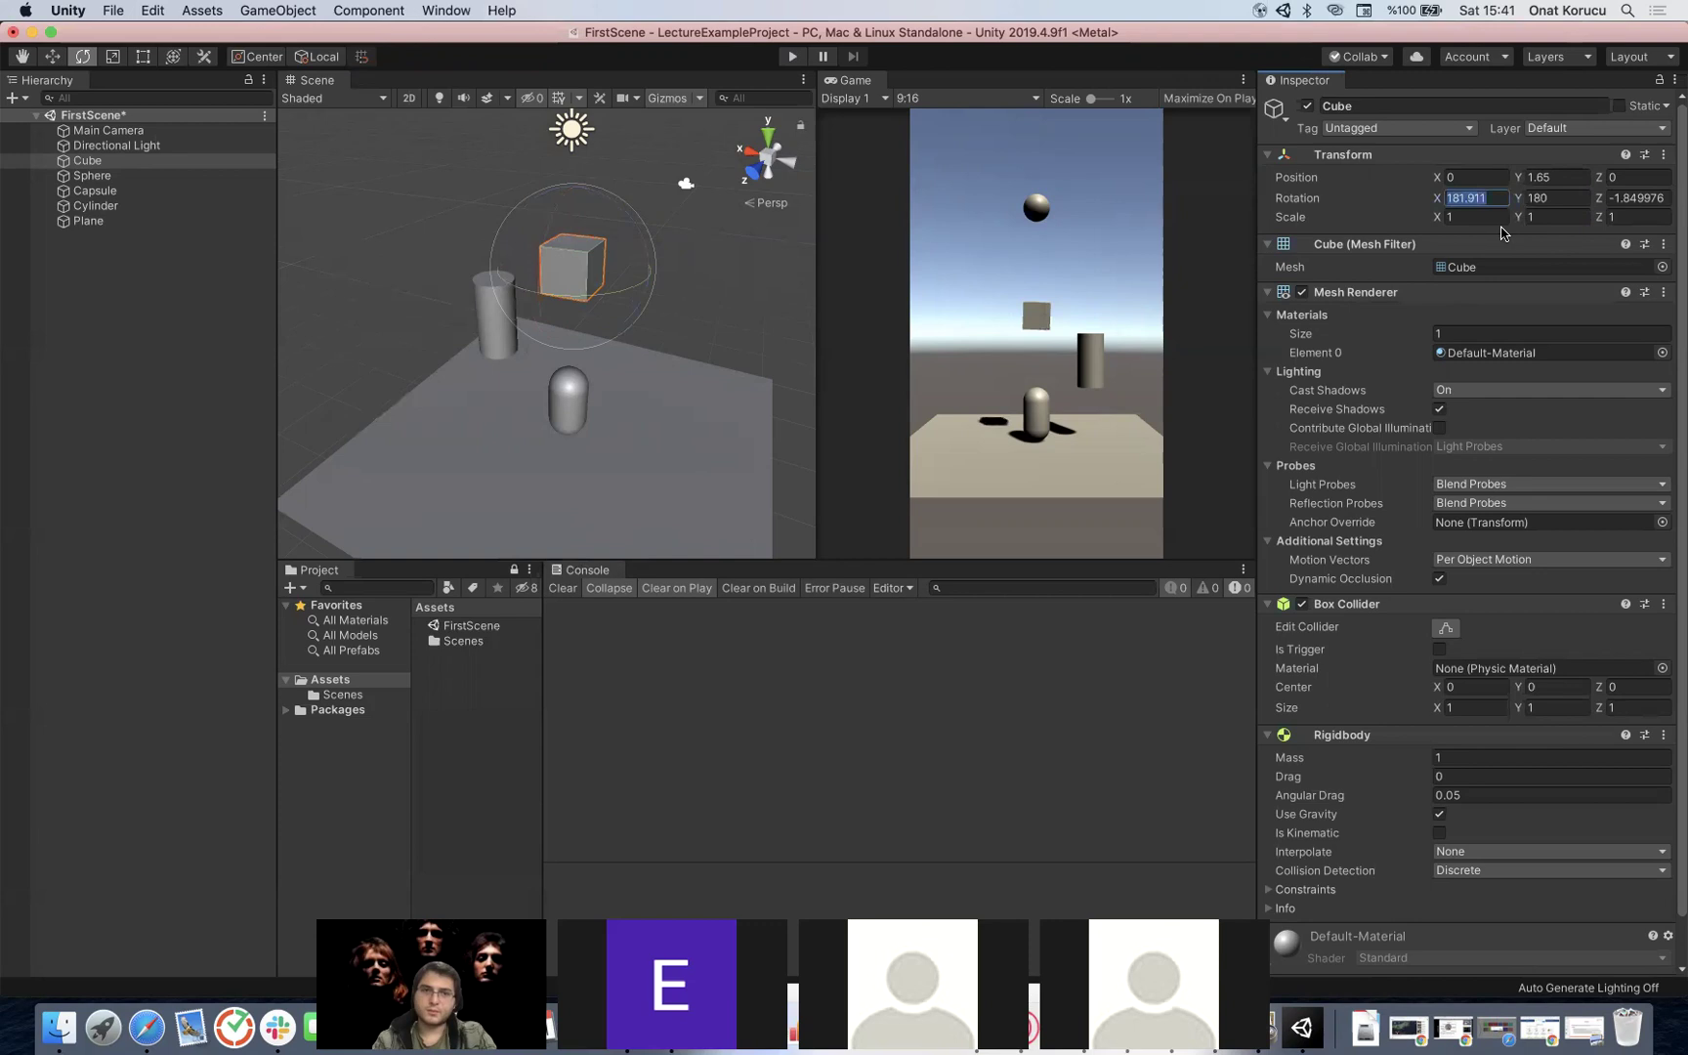
key(super+Tab)
key(super+Tab)
click(1484, 197)
text(6)
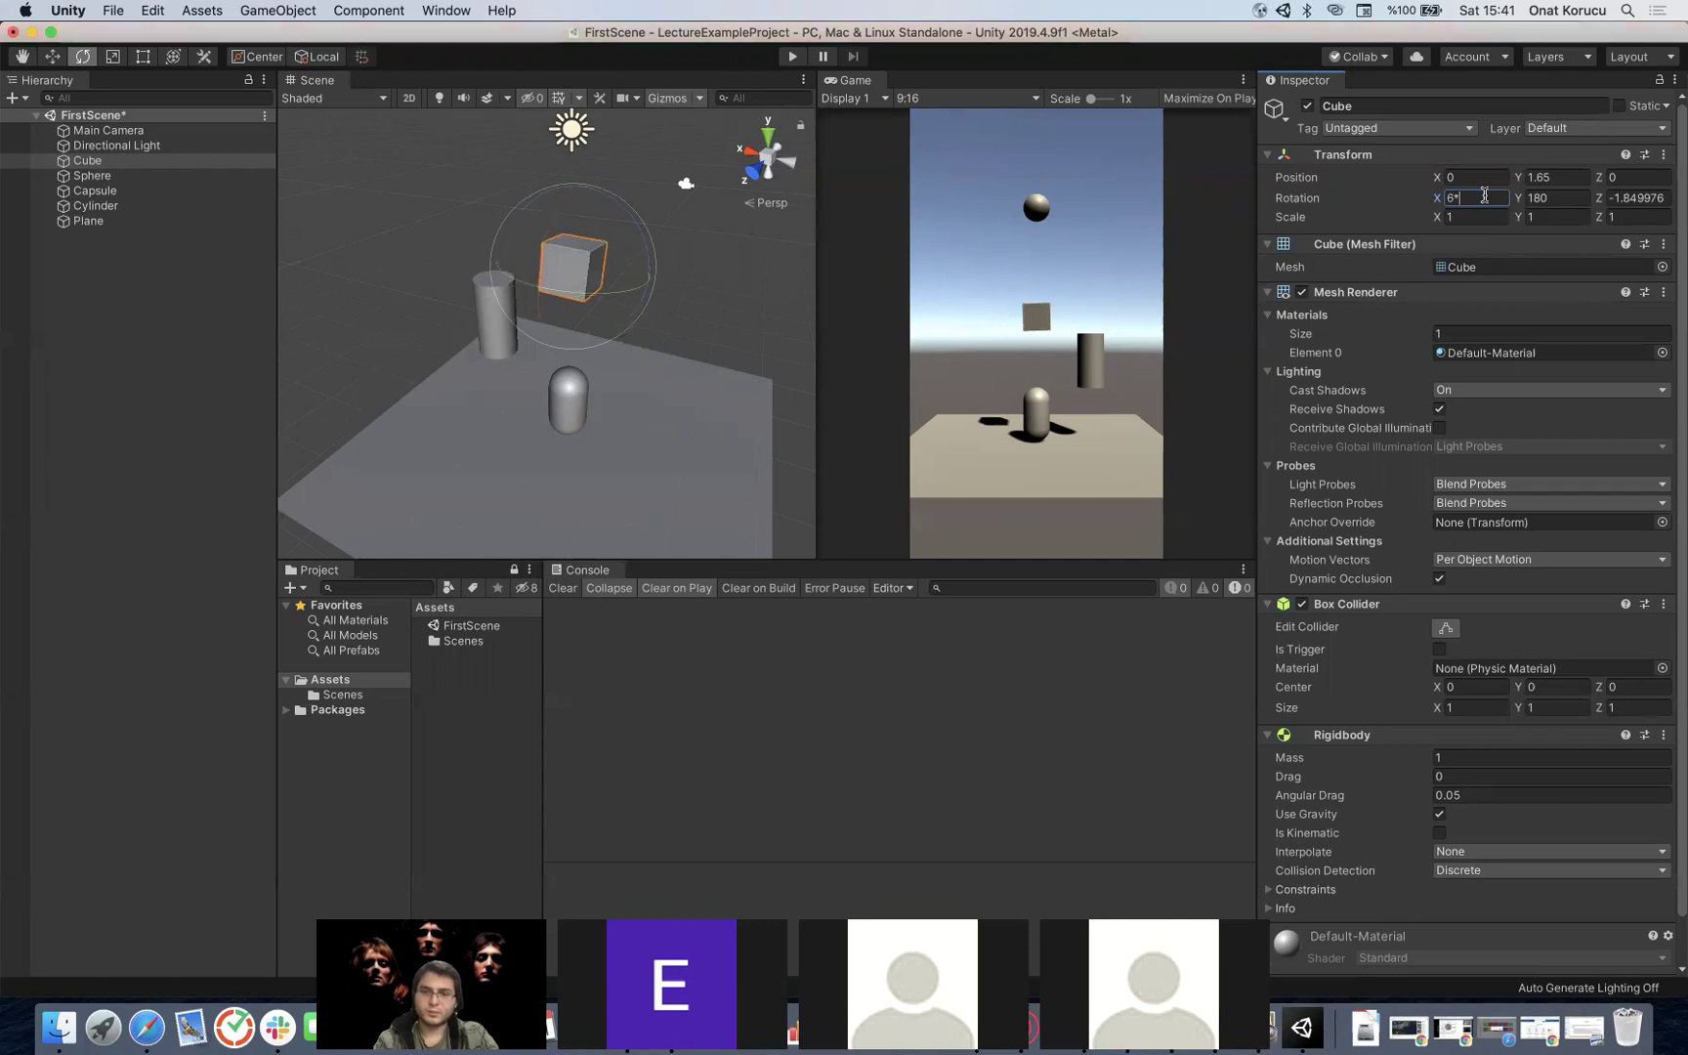
text(0)
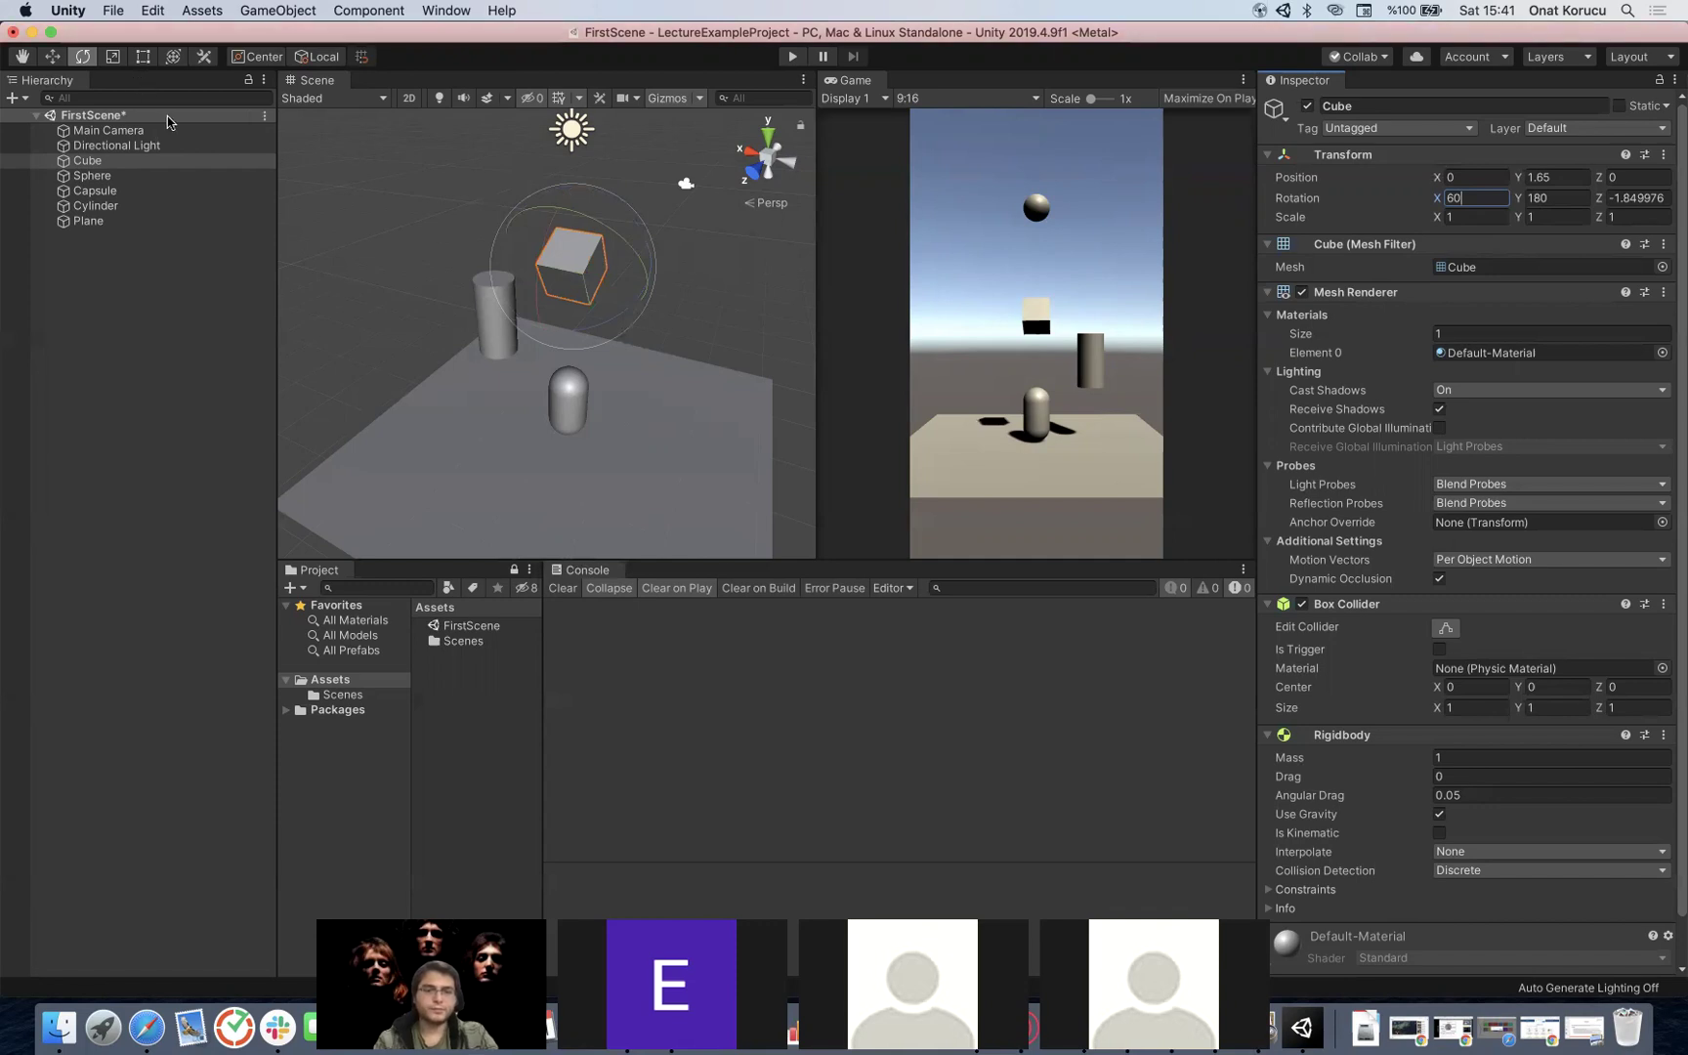
Step: Scale the cylinder freehand with the Scale tool to about 2.26 on X, 1.64 on Y and 2.04 on Z
click(355, 165)
key(r)
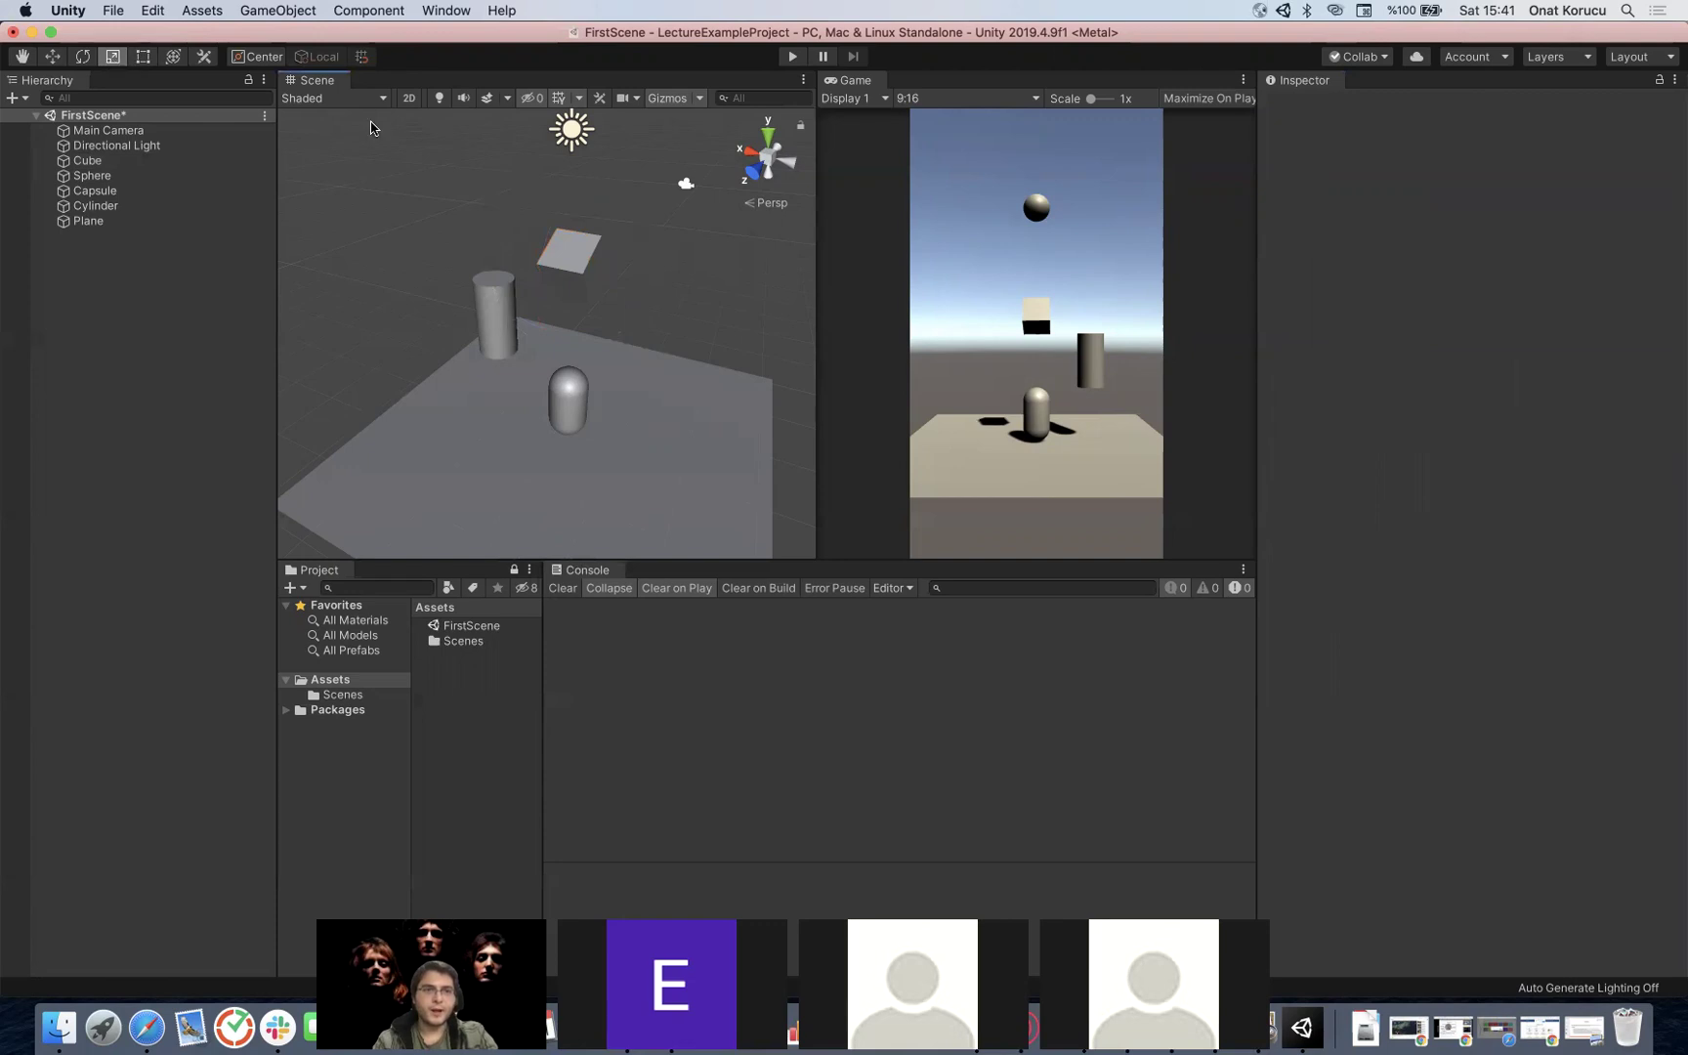
click(490, 309)
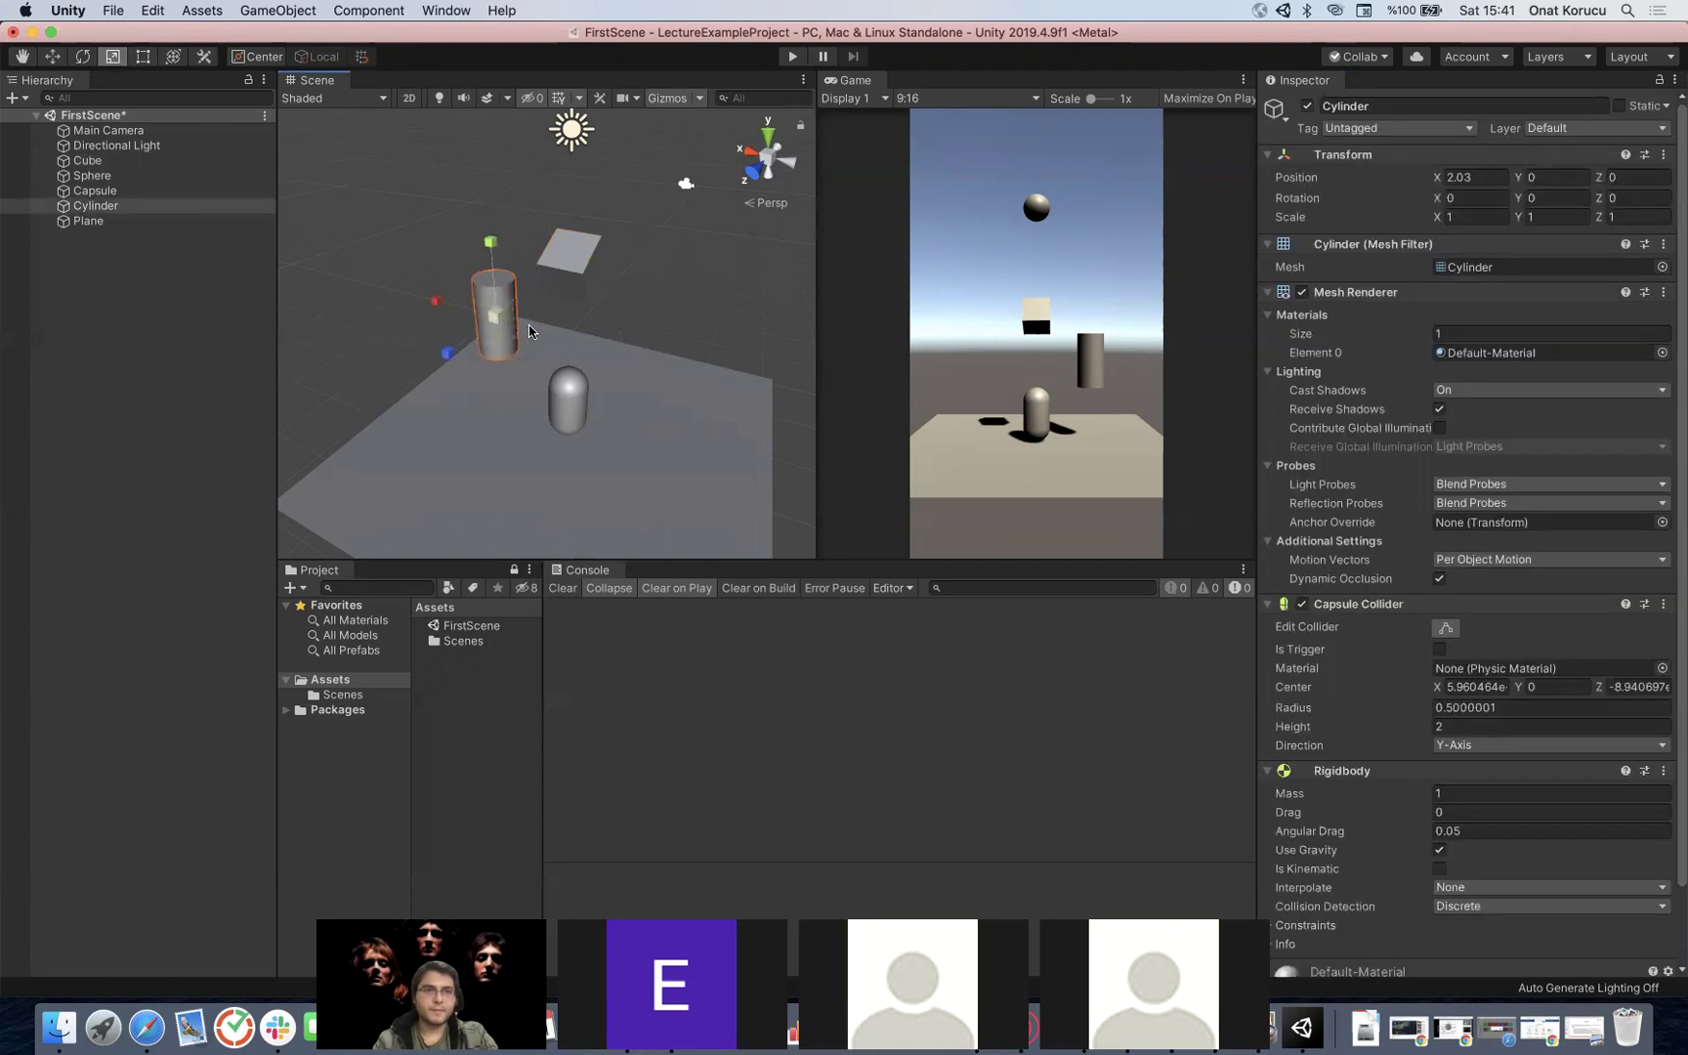
mouse_move(496, 247)
mouse_down()
mouse_move(506, 185)
mouse_move(495, 246)
mouse_move(496, 215)
mouse_up()
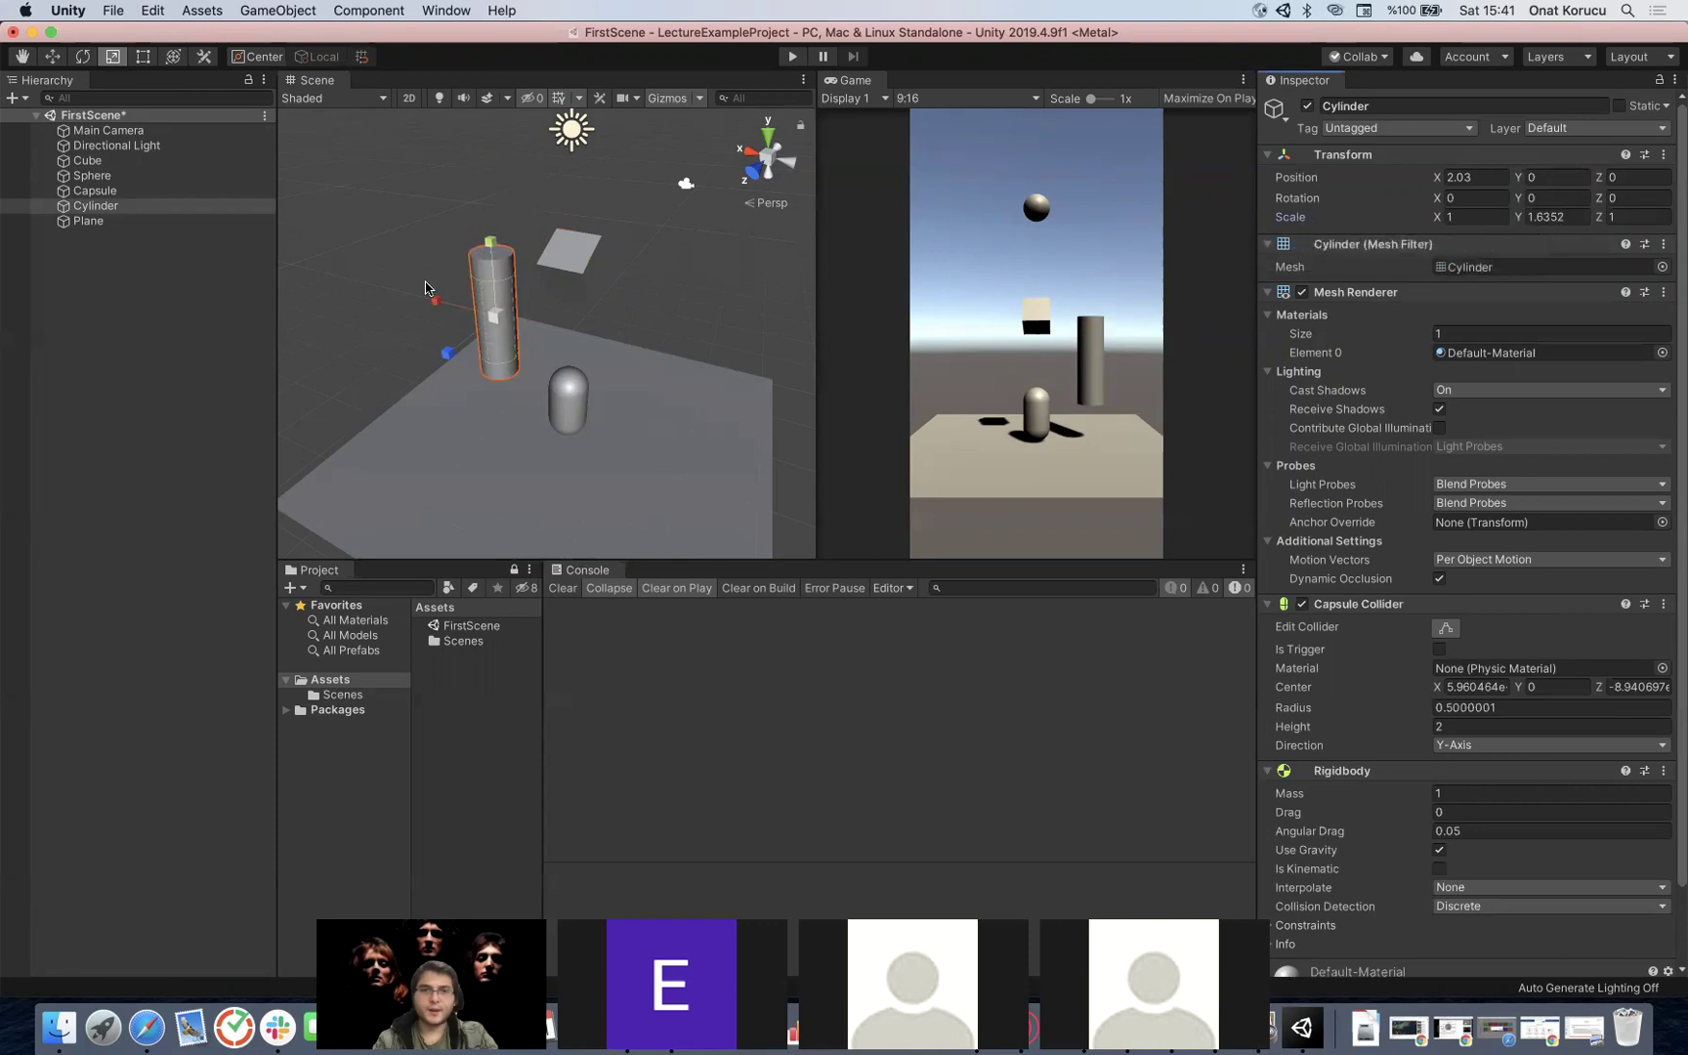
drag(437, 309, 337, 293)
drag(447, 354, 396, 387)
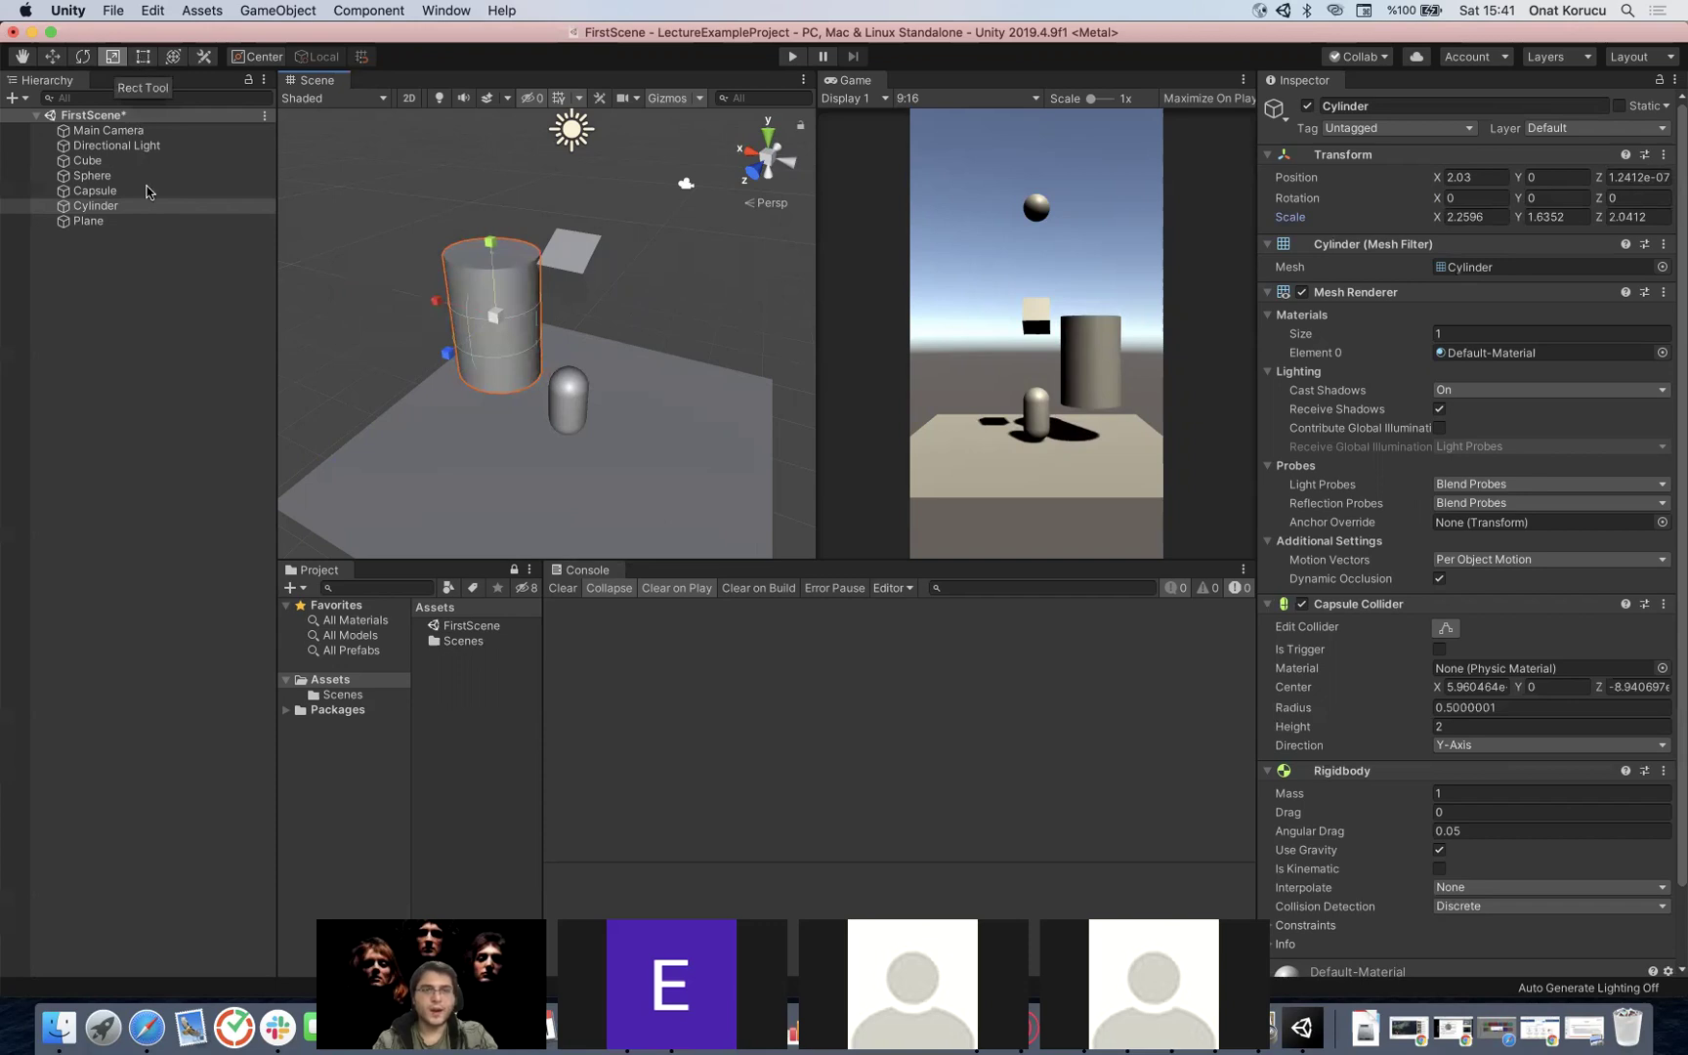
Step: Resize the cylinder with the Rect tool into a flat disc with a scale of about 2.42 on X and 0.54 on Y
click(143, 58)
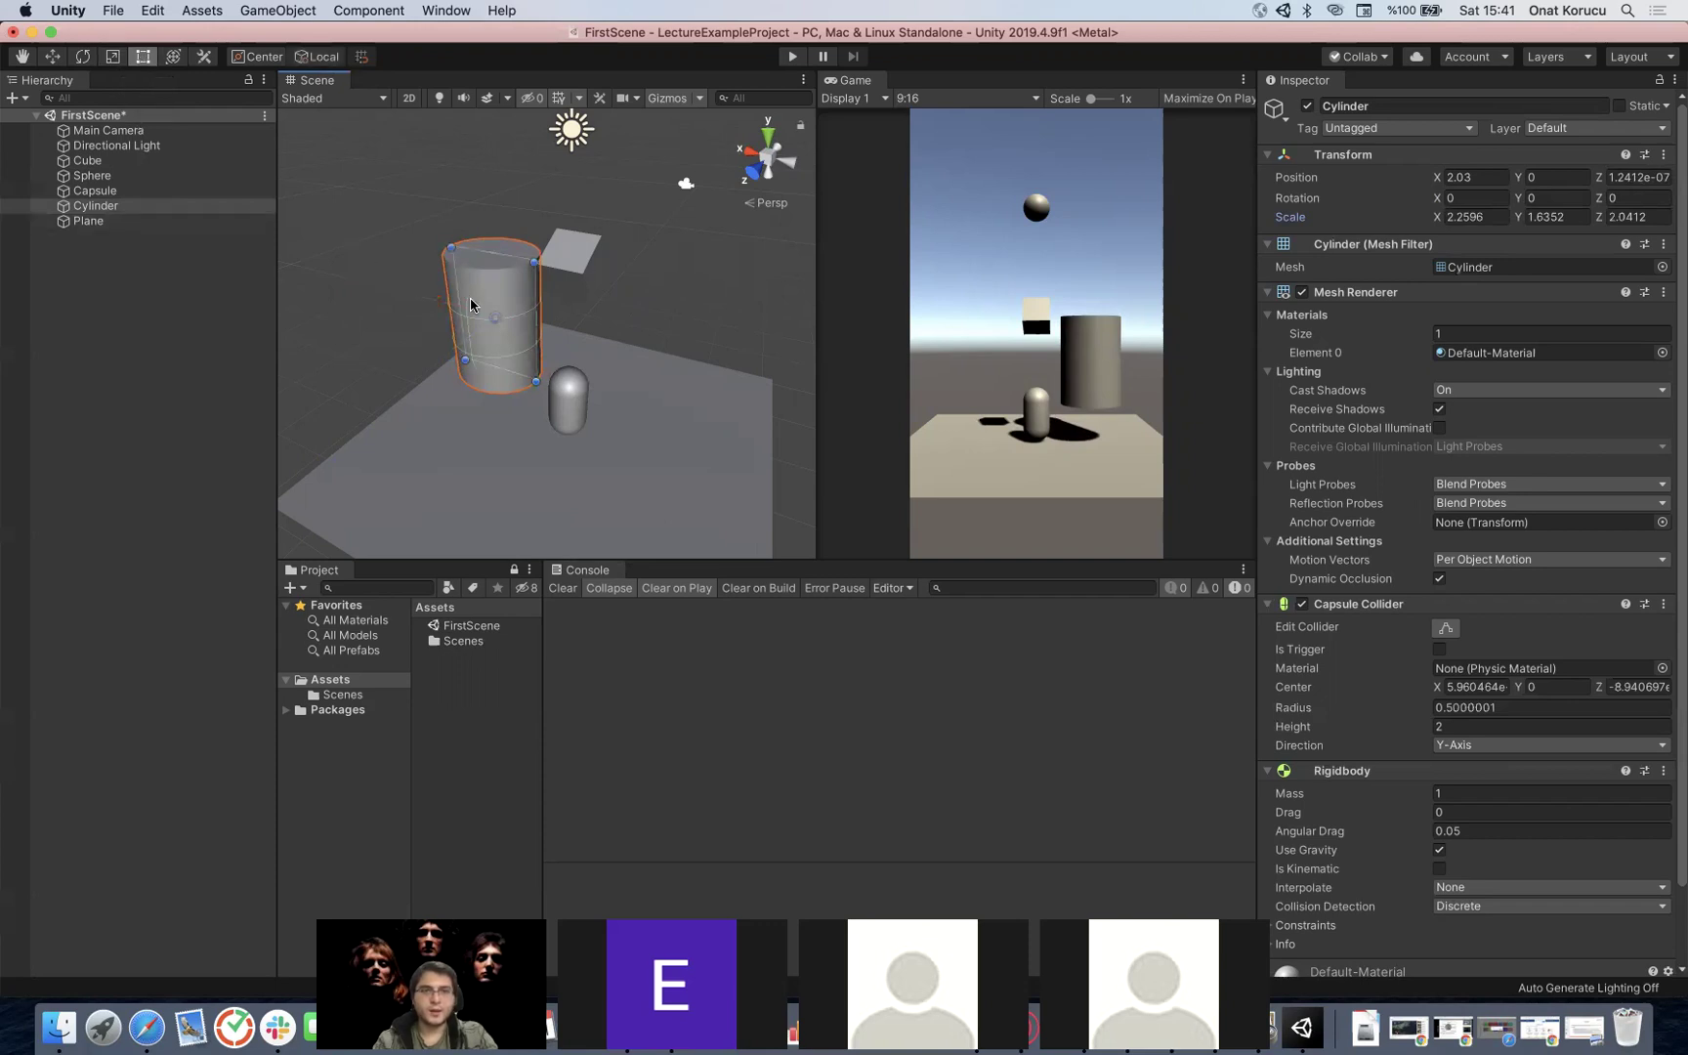
scroll(471, 304, up, 3)
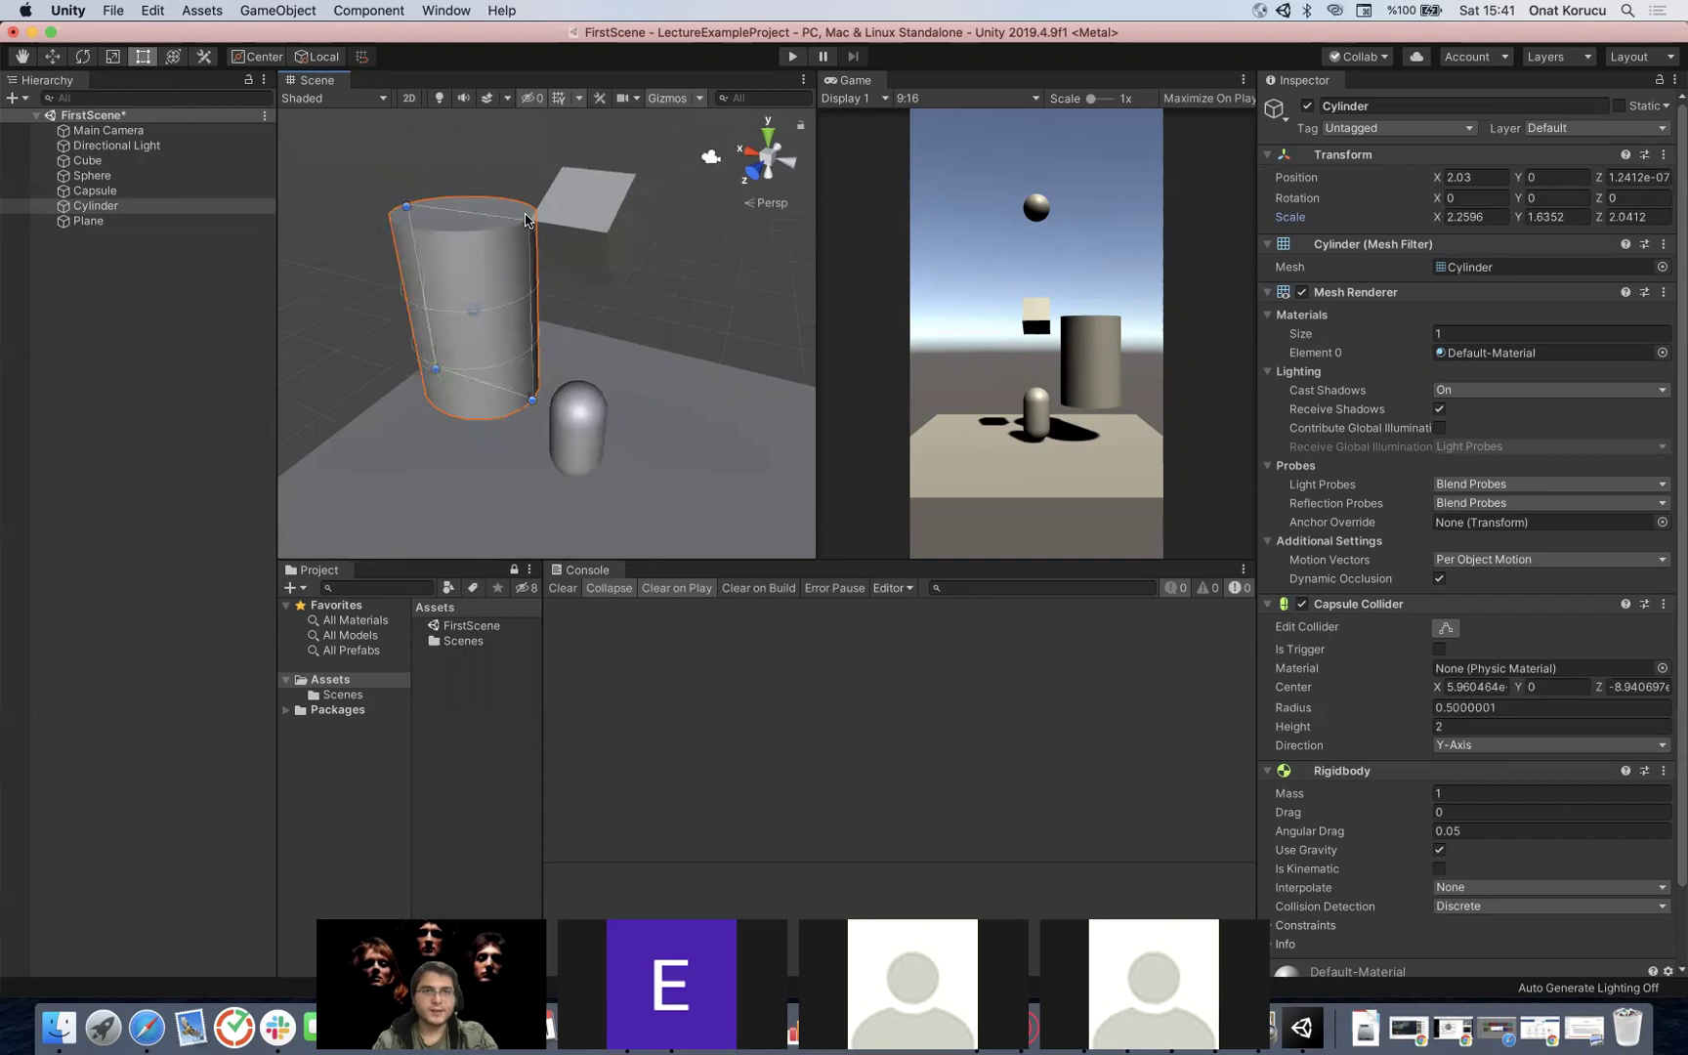
drag(529, 222, 573, 224)
drag(492, 291, 533, 322)
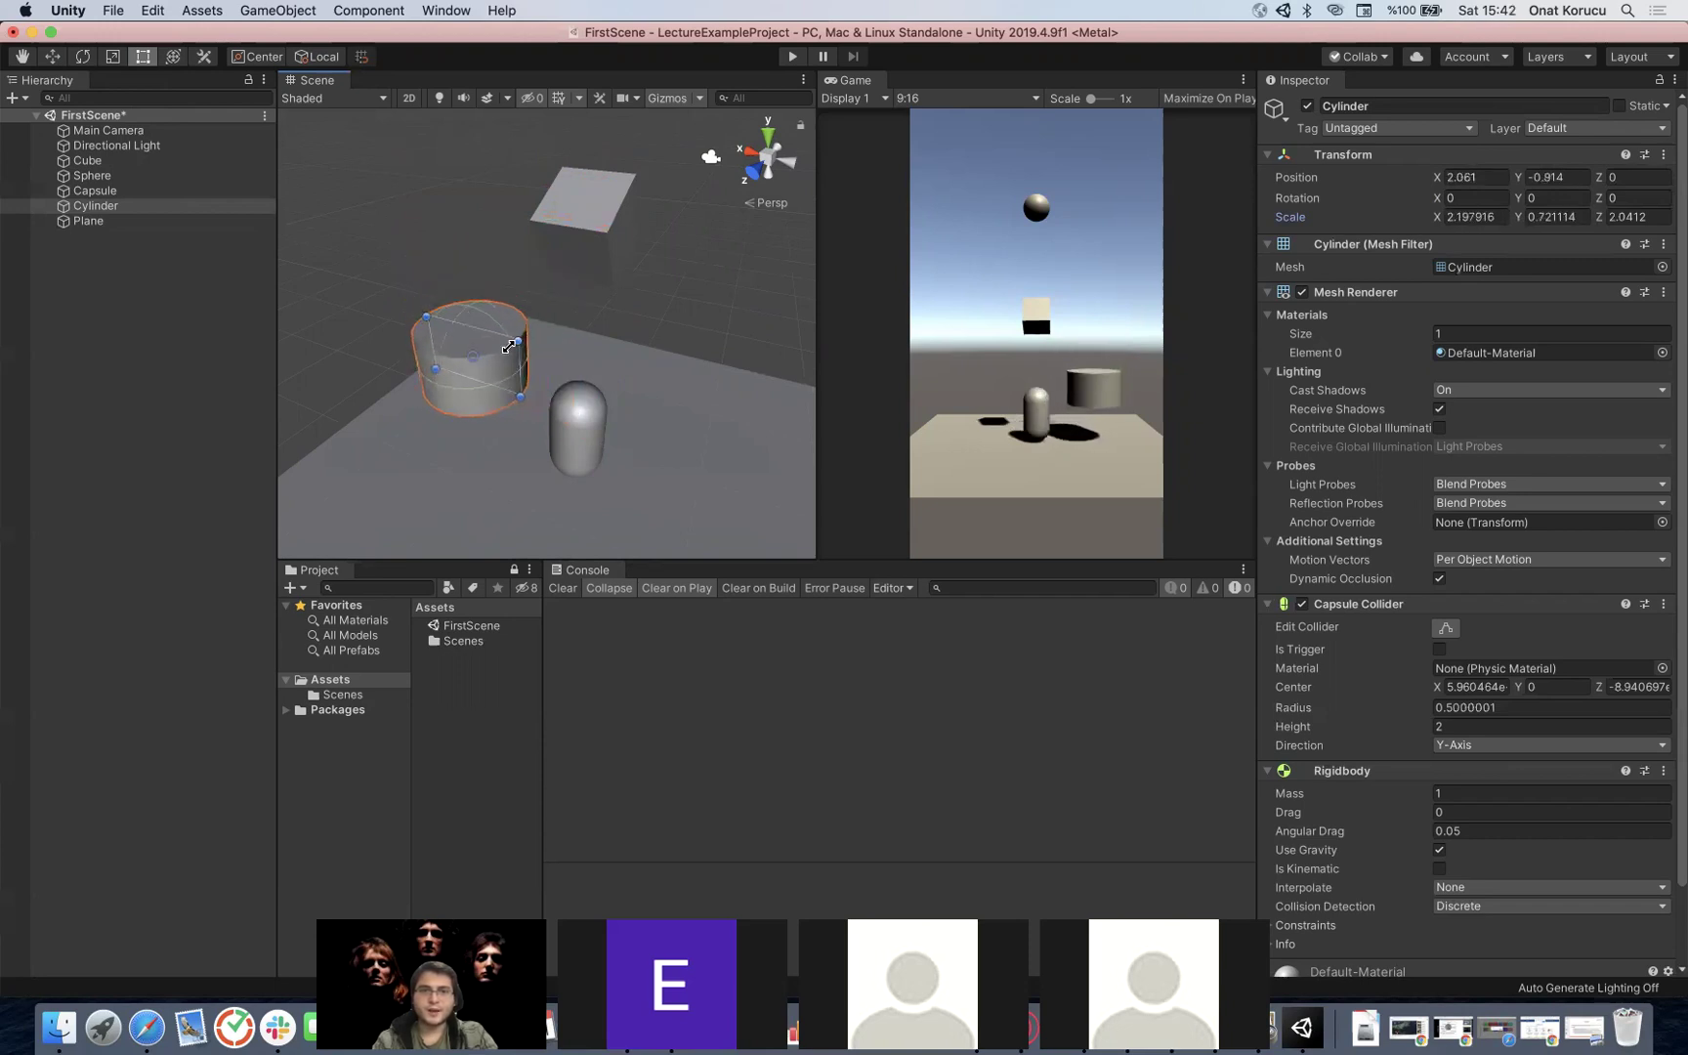
drag(575, 309, 546, 325)
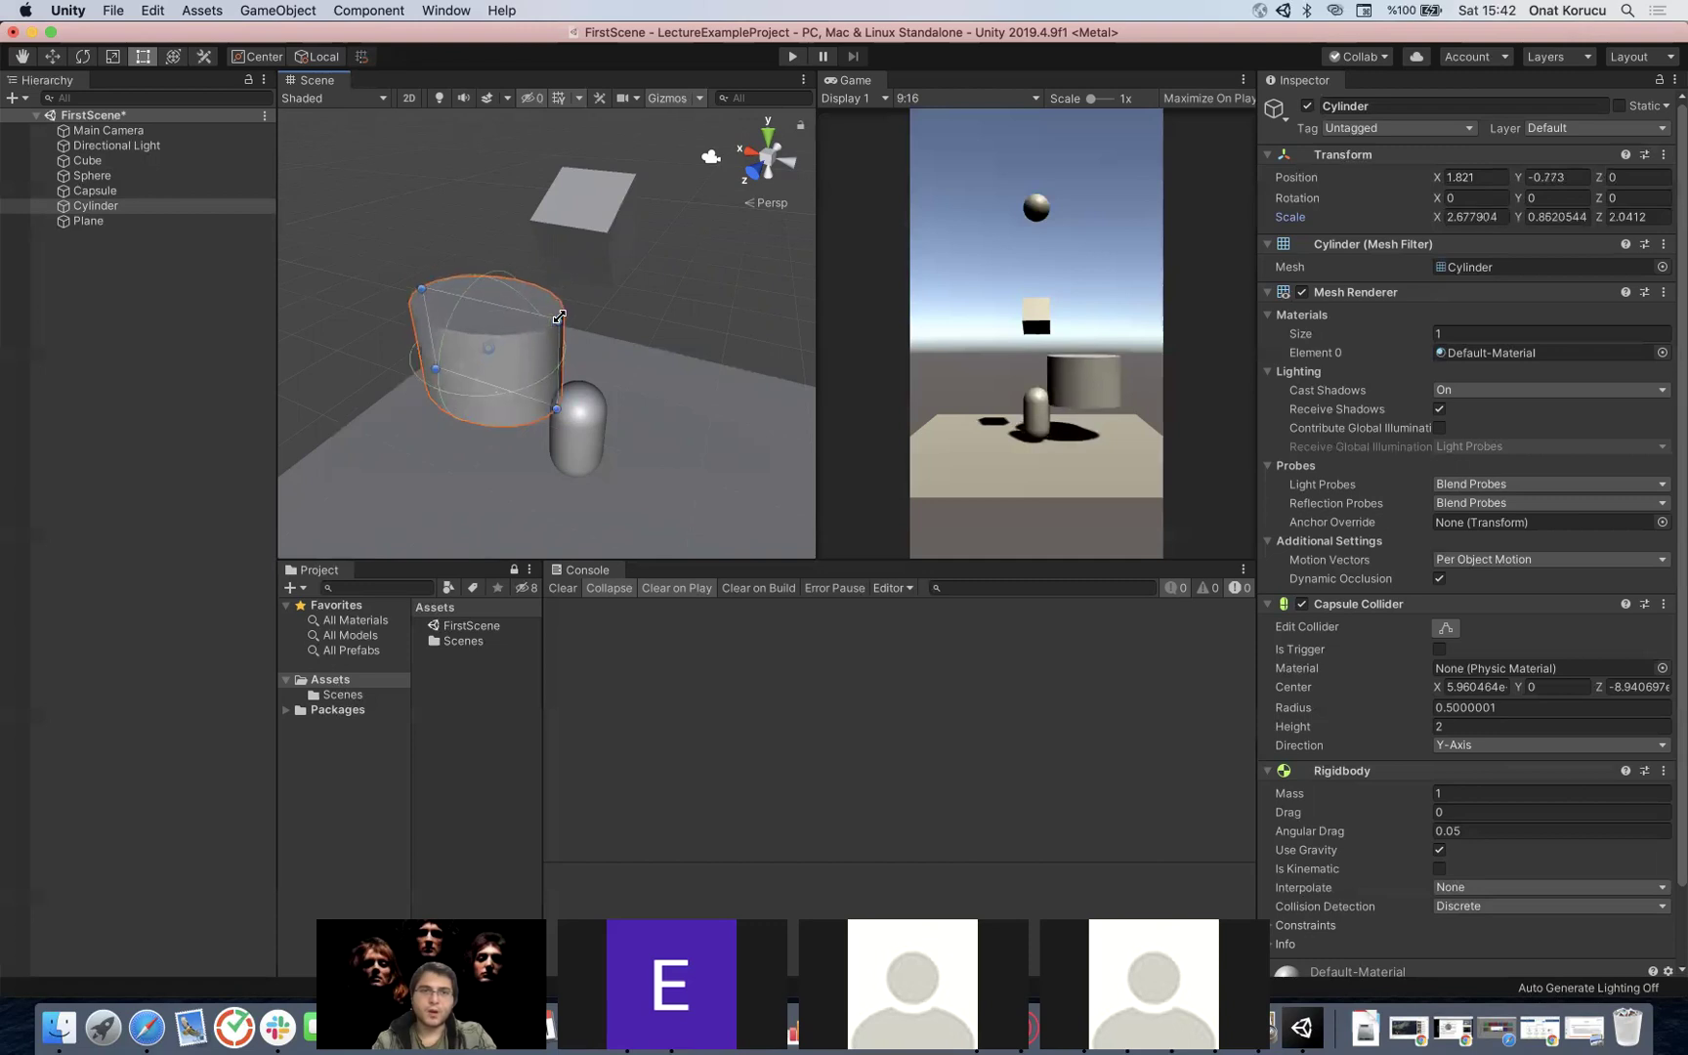
drag(565, 313, 537, 356)
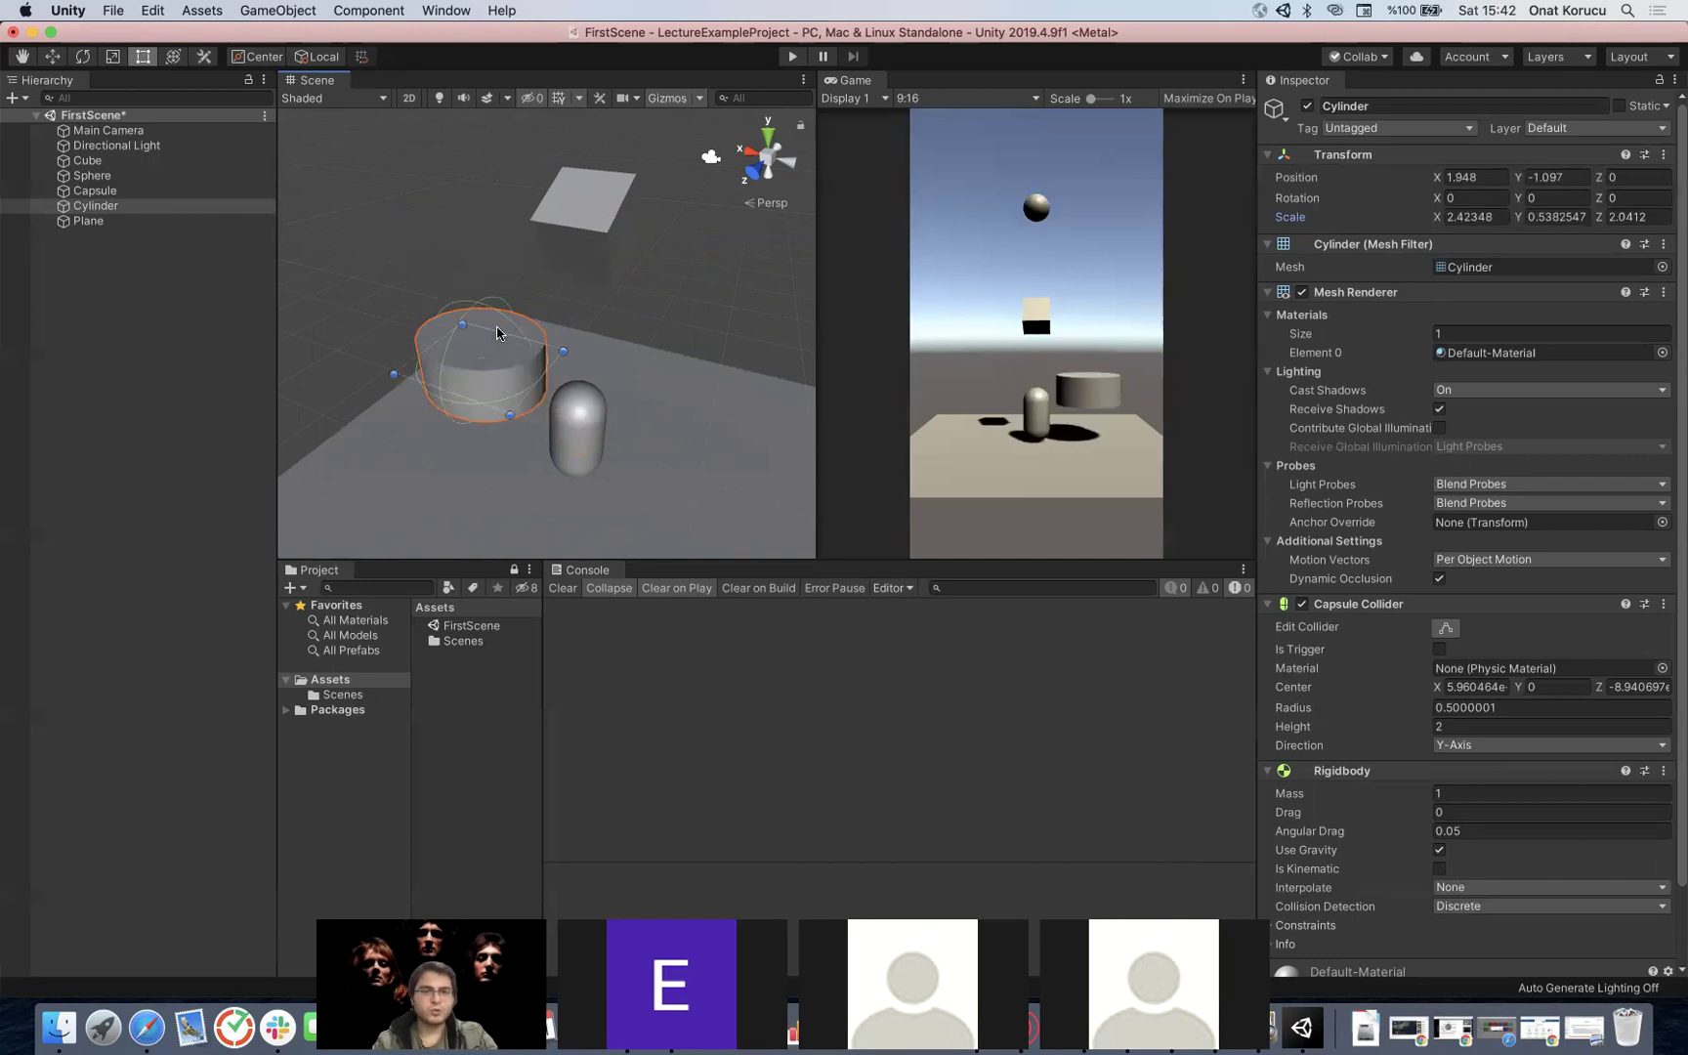
Step: Use the combined Transform tool to move the cylinder to about (2.34, -2.4, -0.54), tilt it about 18.4° on X and flatten its Y scale to about 0.42
key(y)
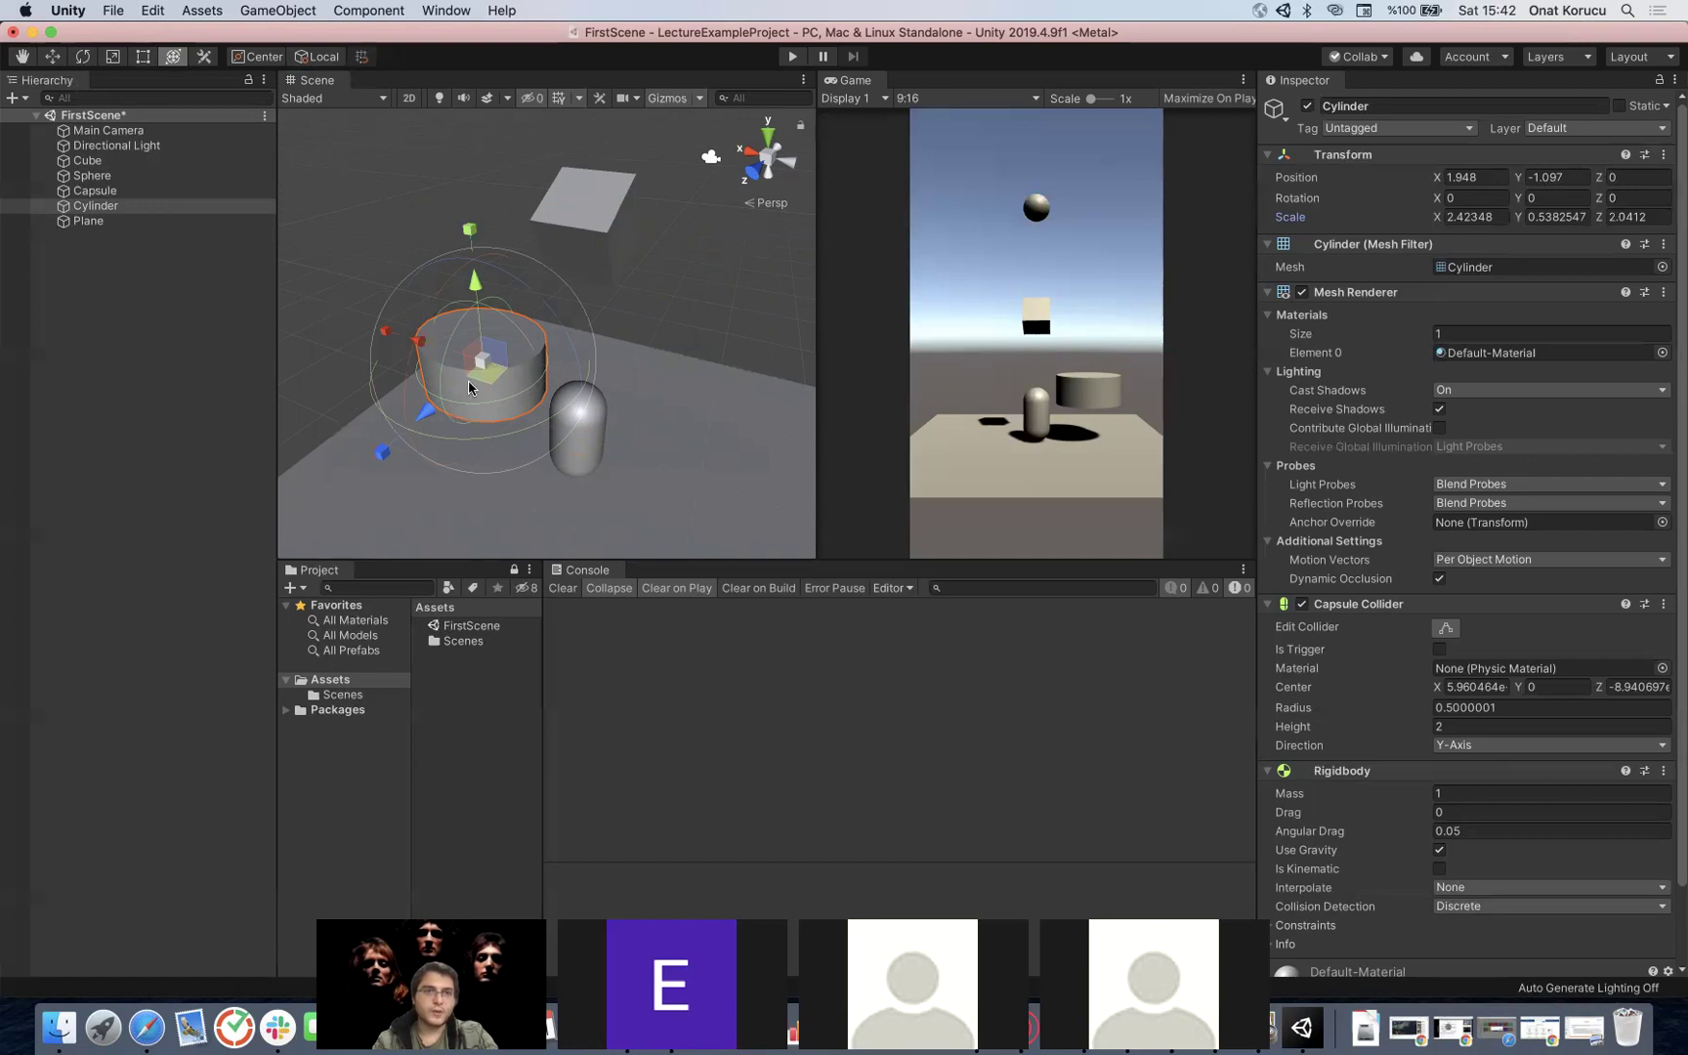
drag(488, 389, 484, 346)
drag(478, 266, 401, 408)
scroll(508, 342, up, 5)
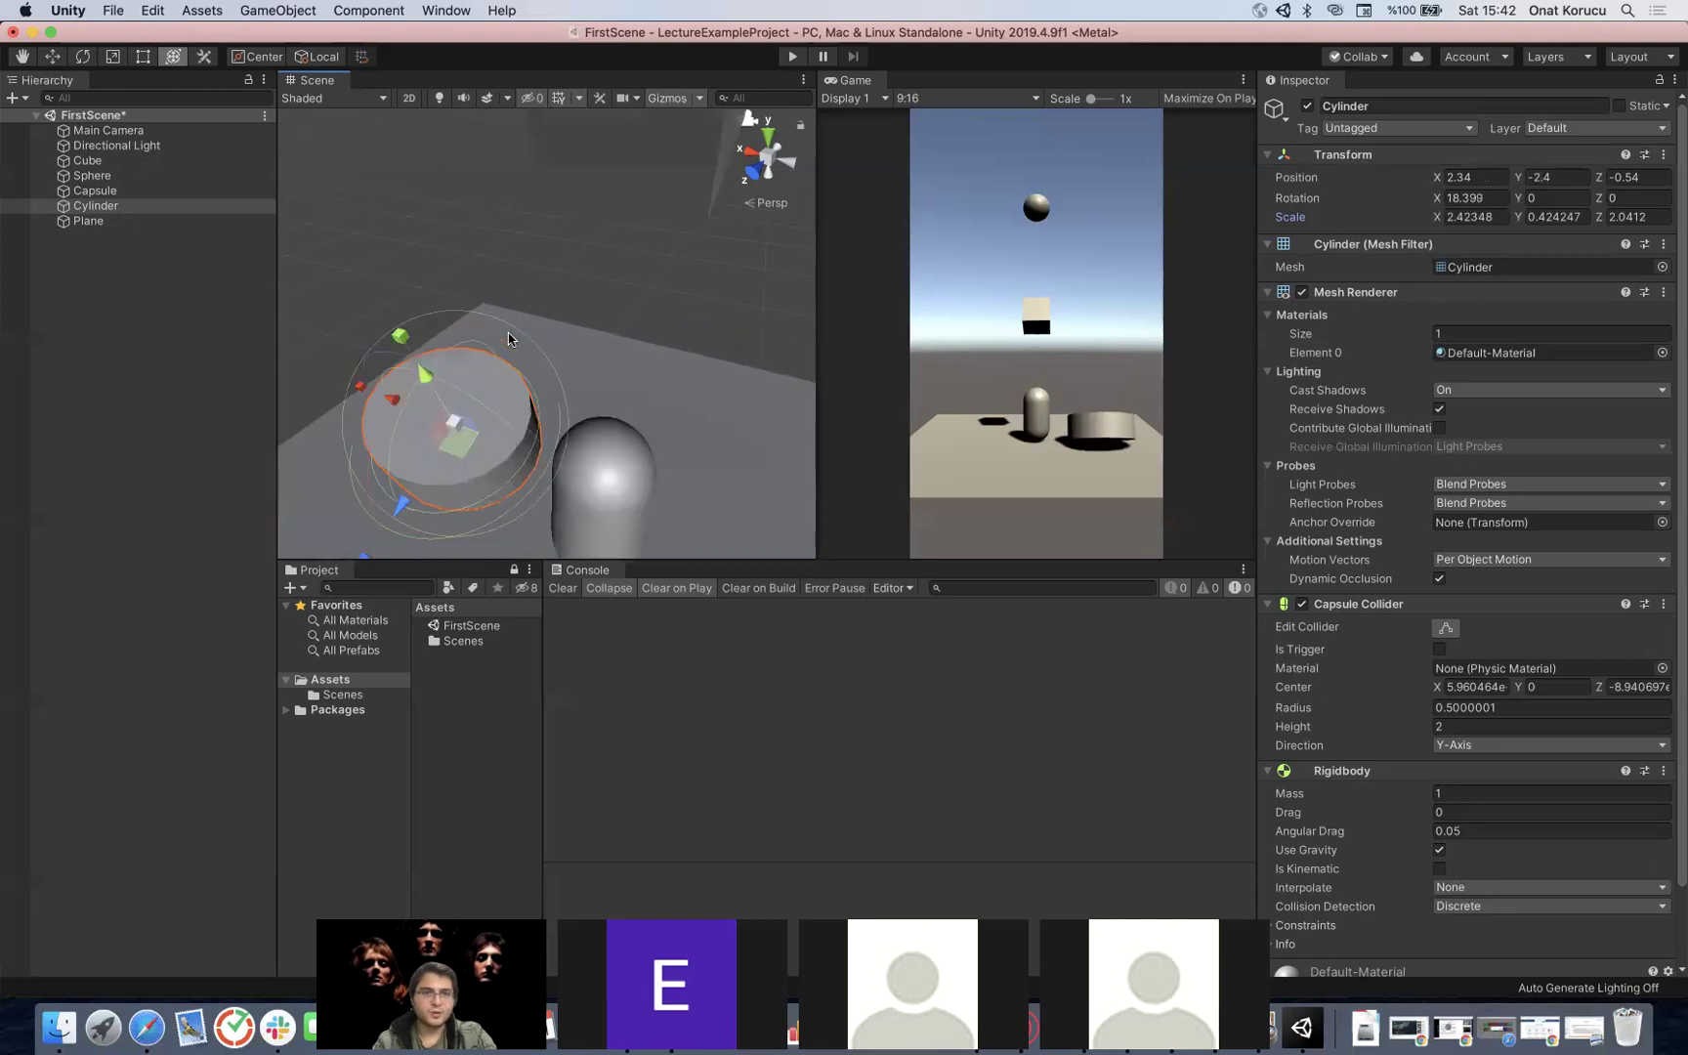
scroll(508, 339, down, 2)
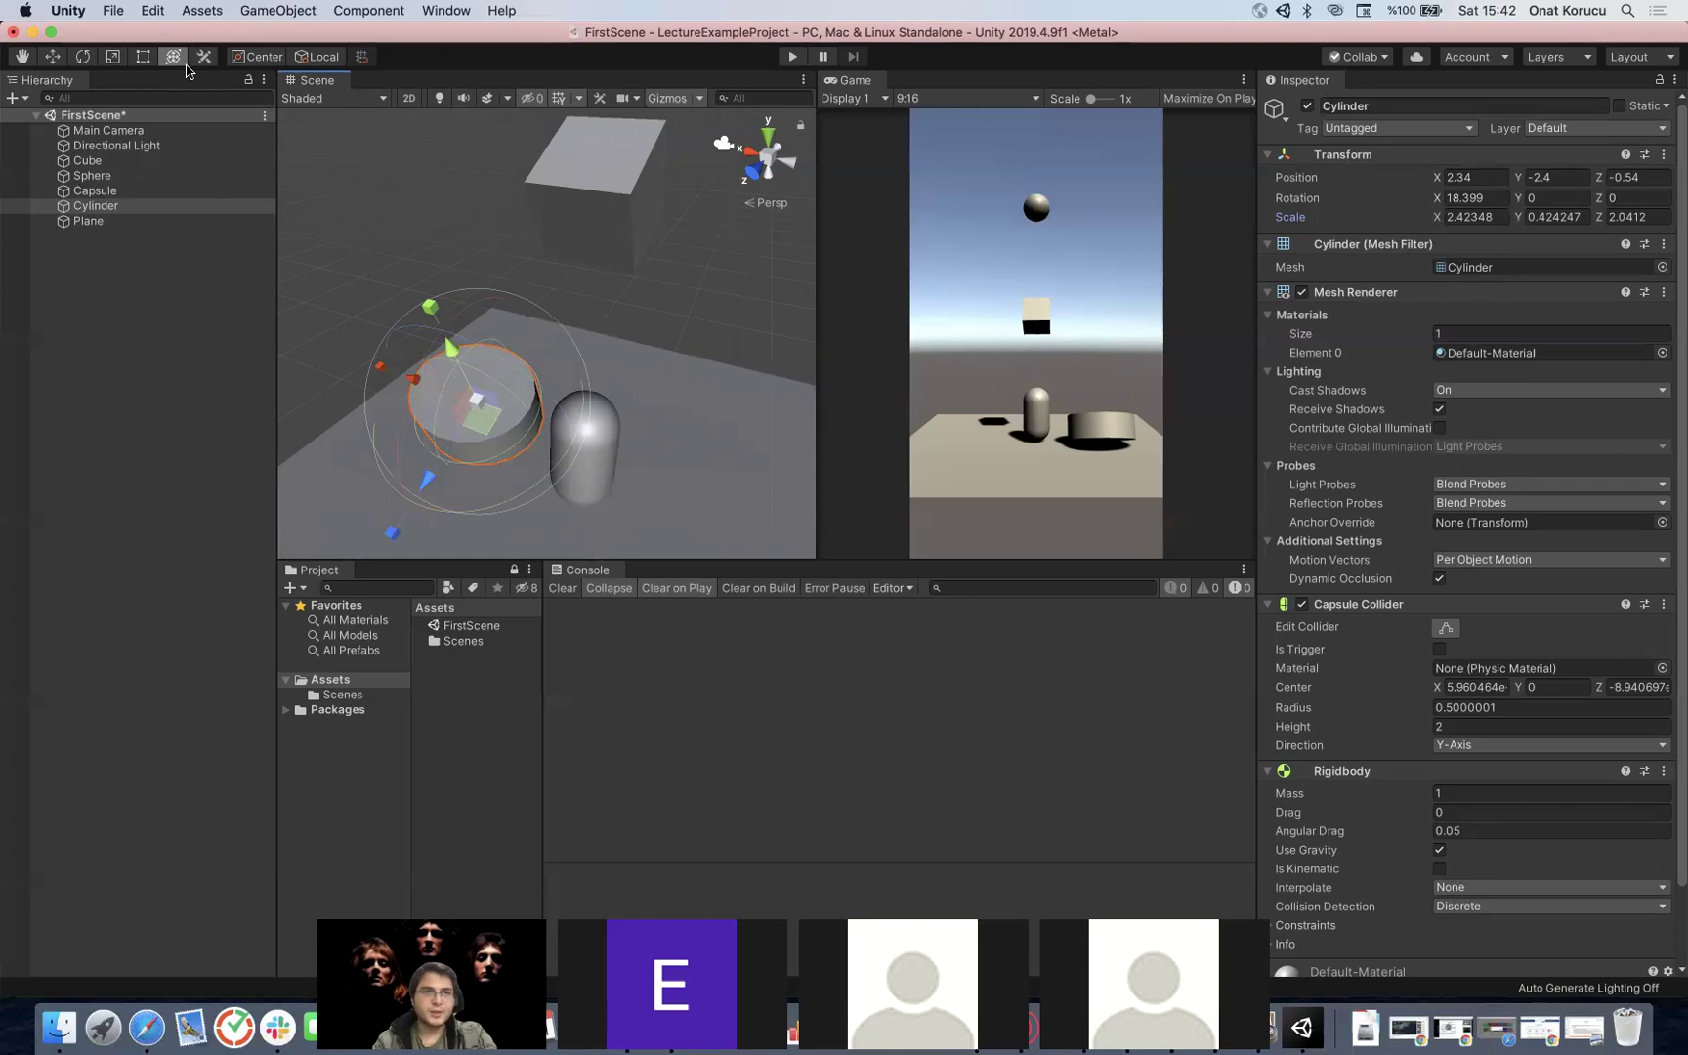
Step: Cycle through the Hand, Move and Rotate tools and check the custom editor tools available for the cylinder
key(q)
key(w)
key(e)
key(q)
key(w)
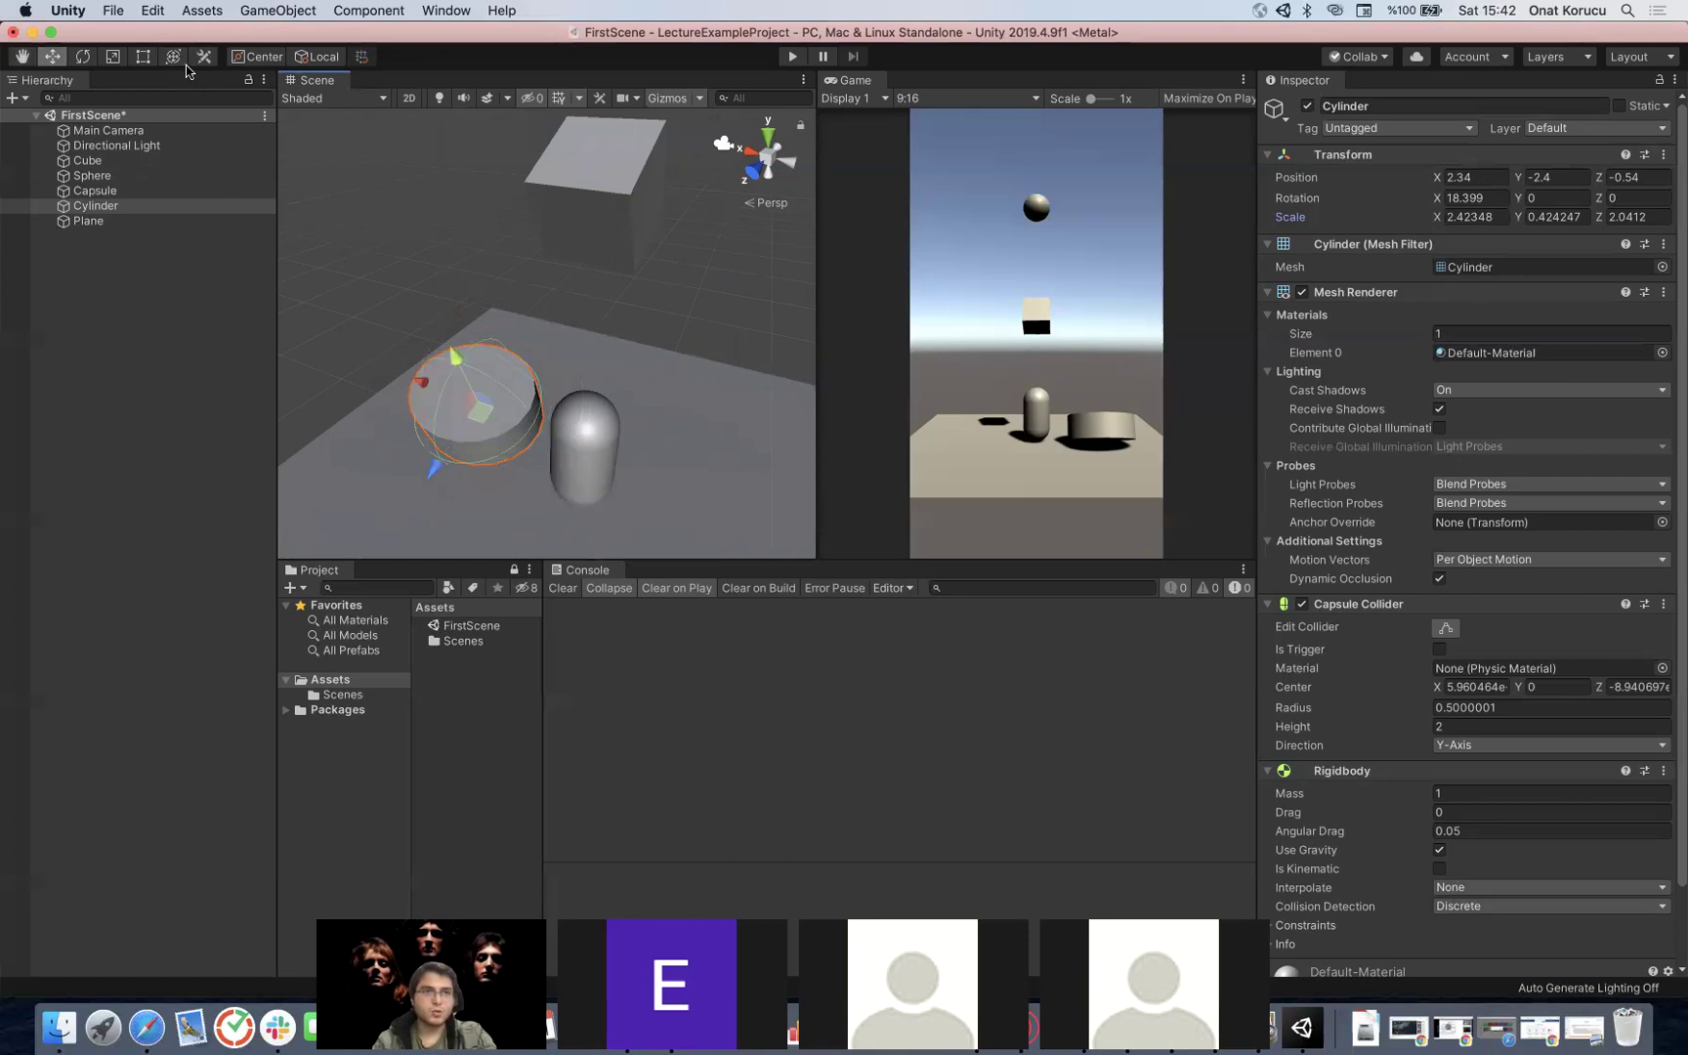
key(e)
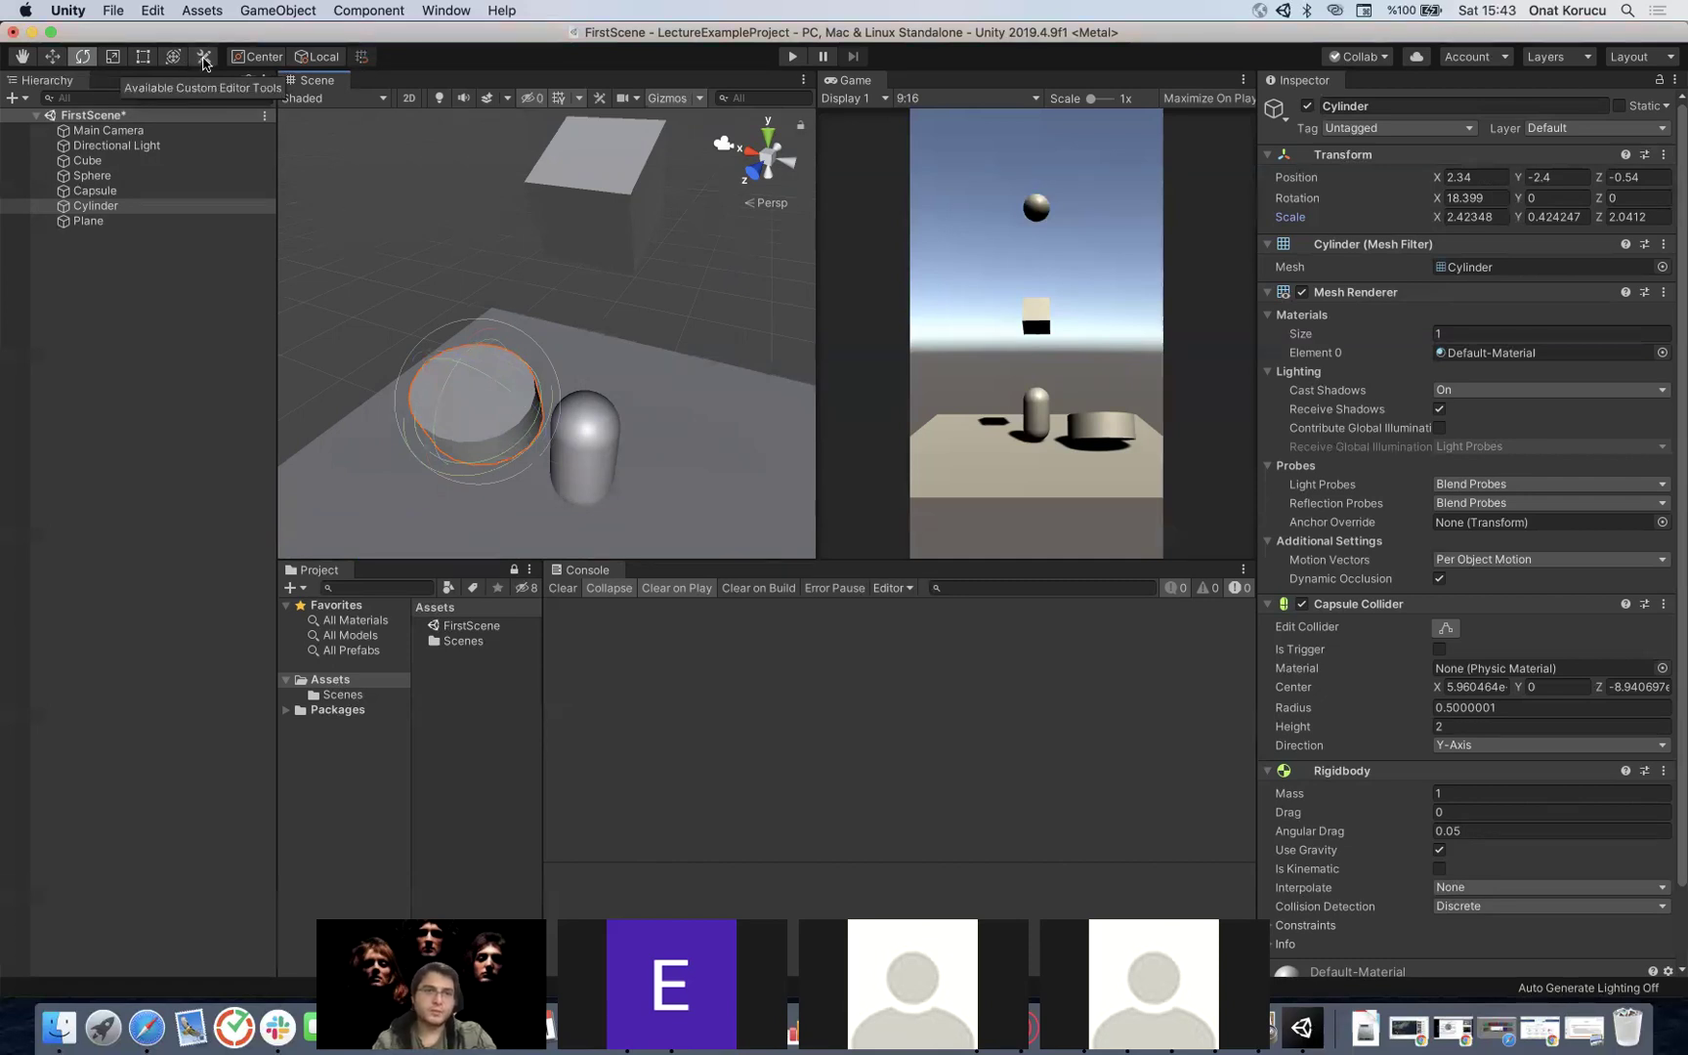
click(204, 57)
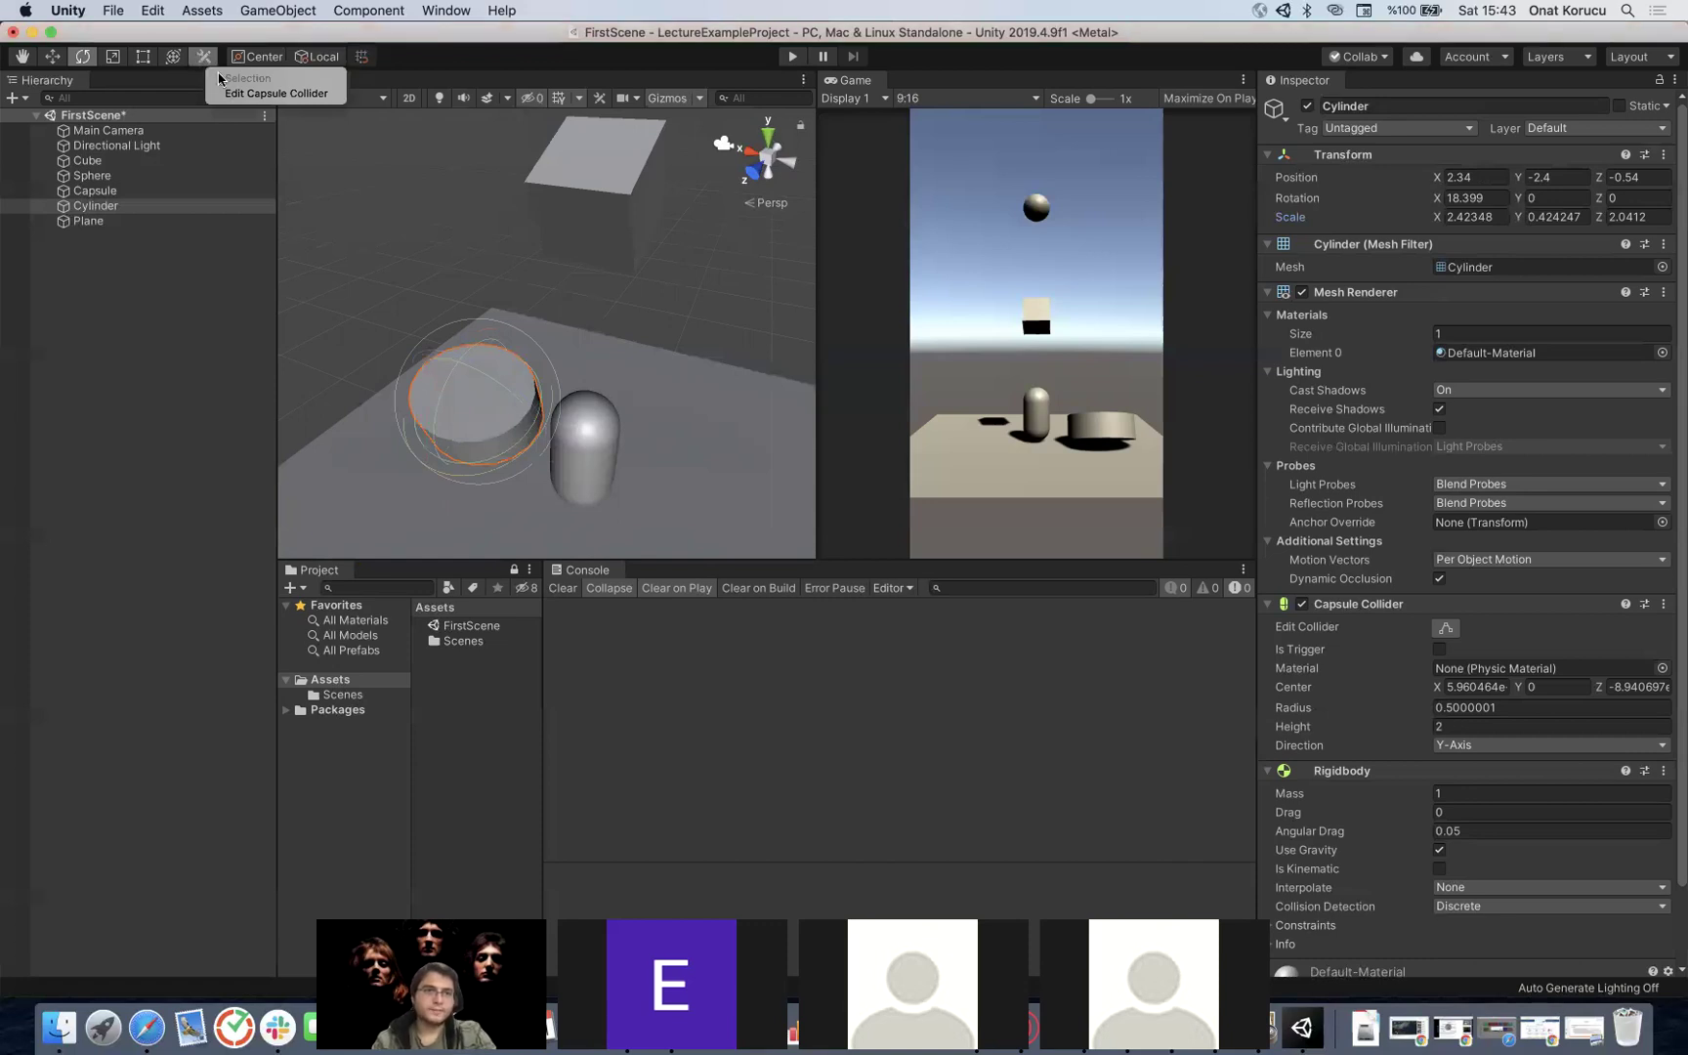
click(202, 59)
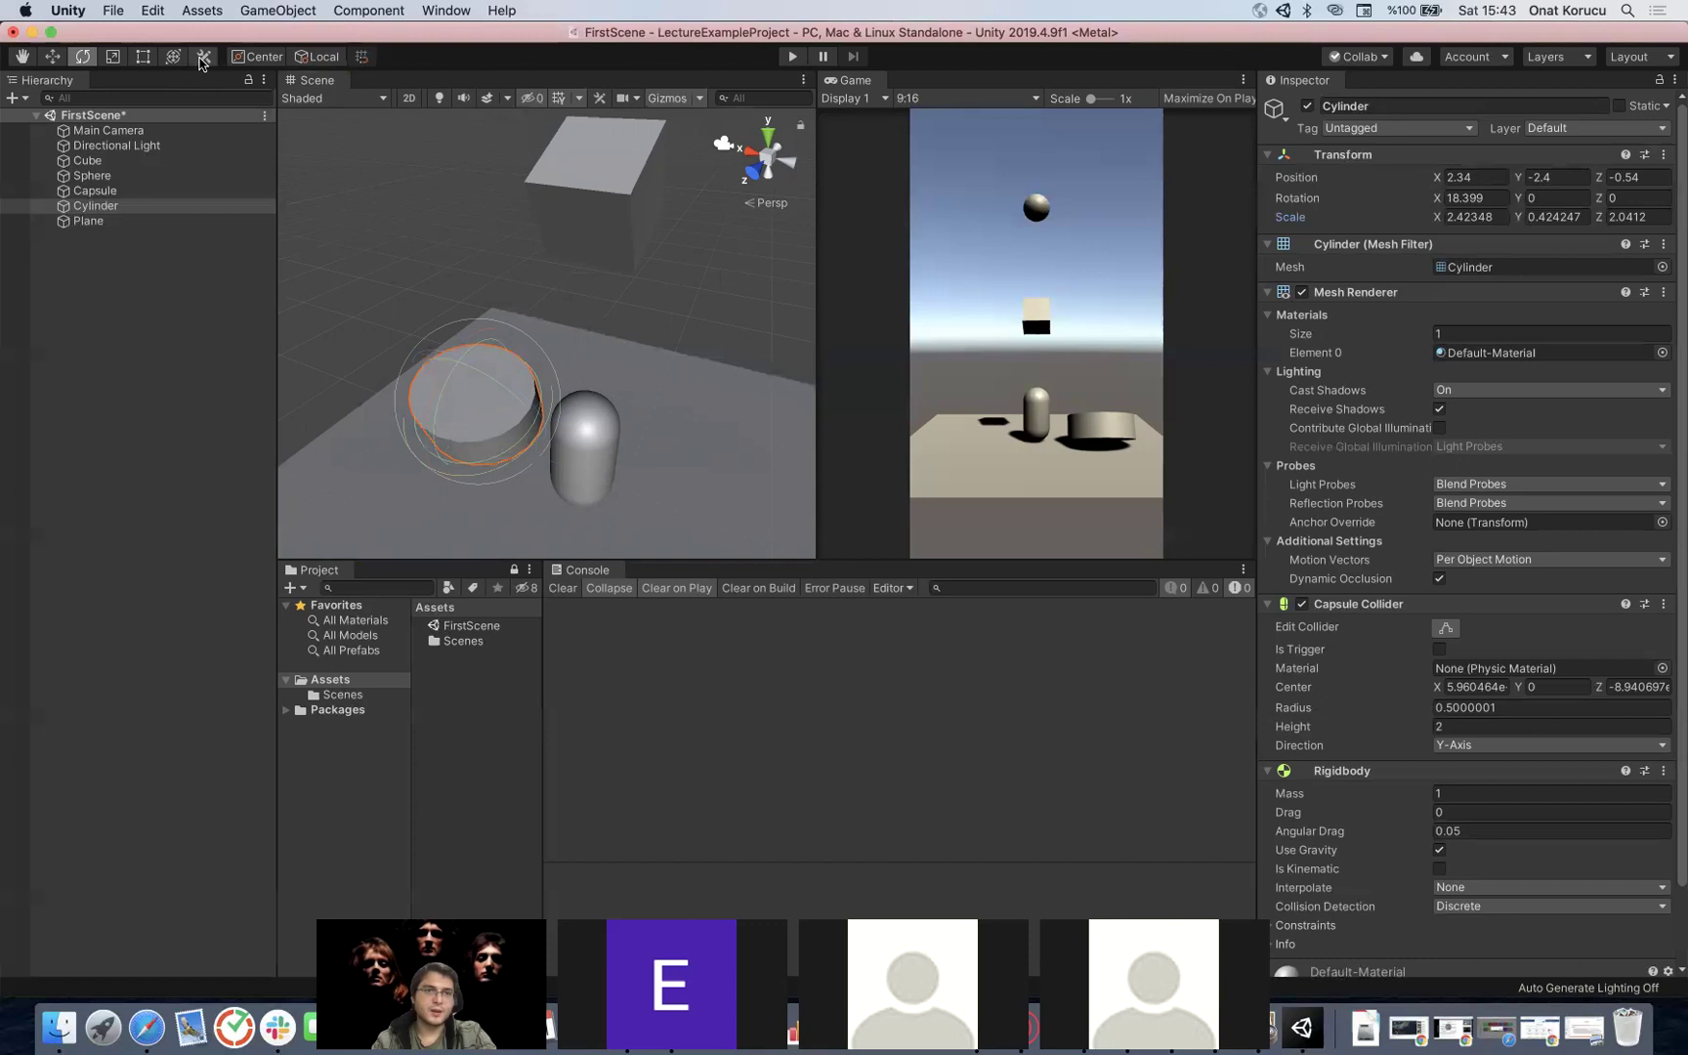
Step: Save the scene with nothing selected and run it in play mode to test the objects' physics, stopping the run at the end
click(156, 333)
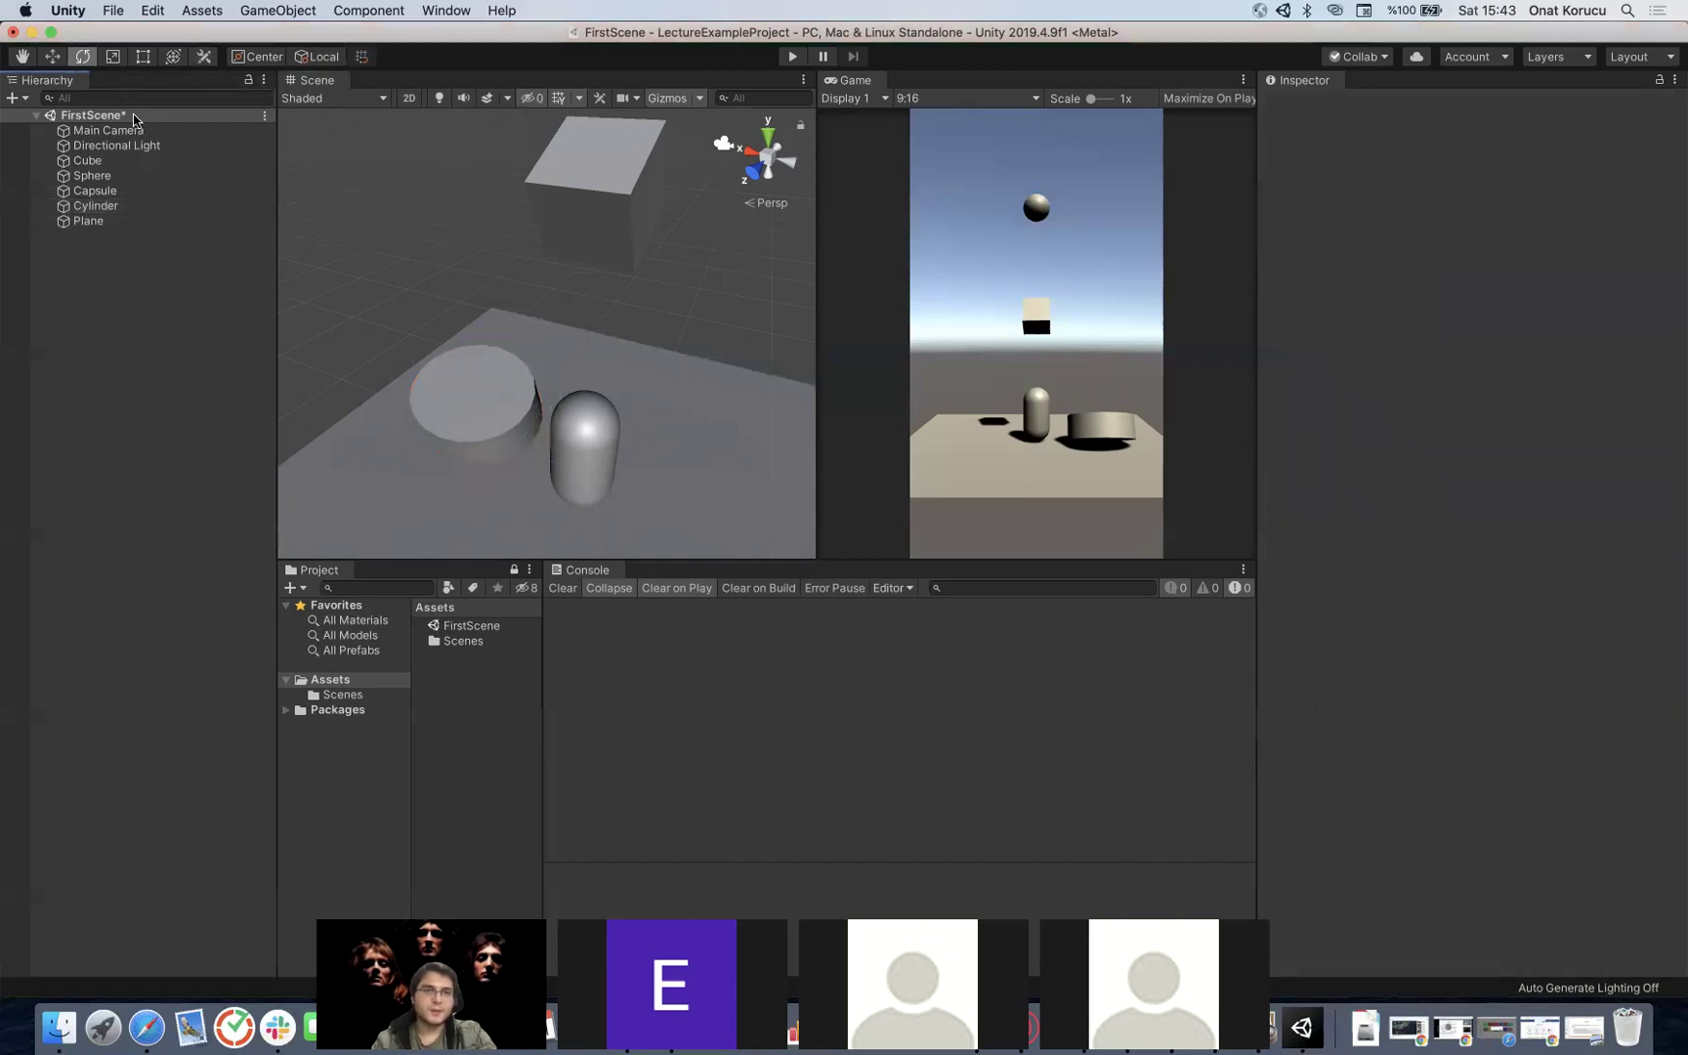
key(super+s)
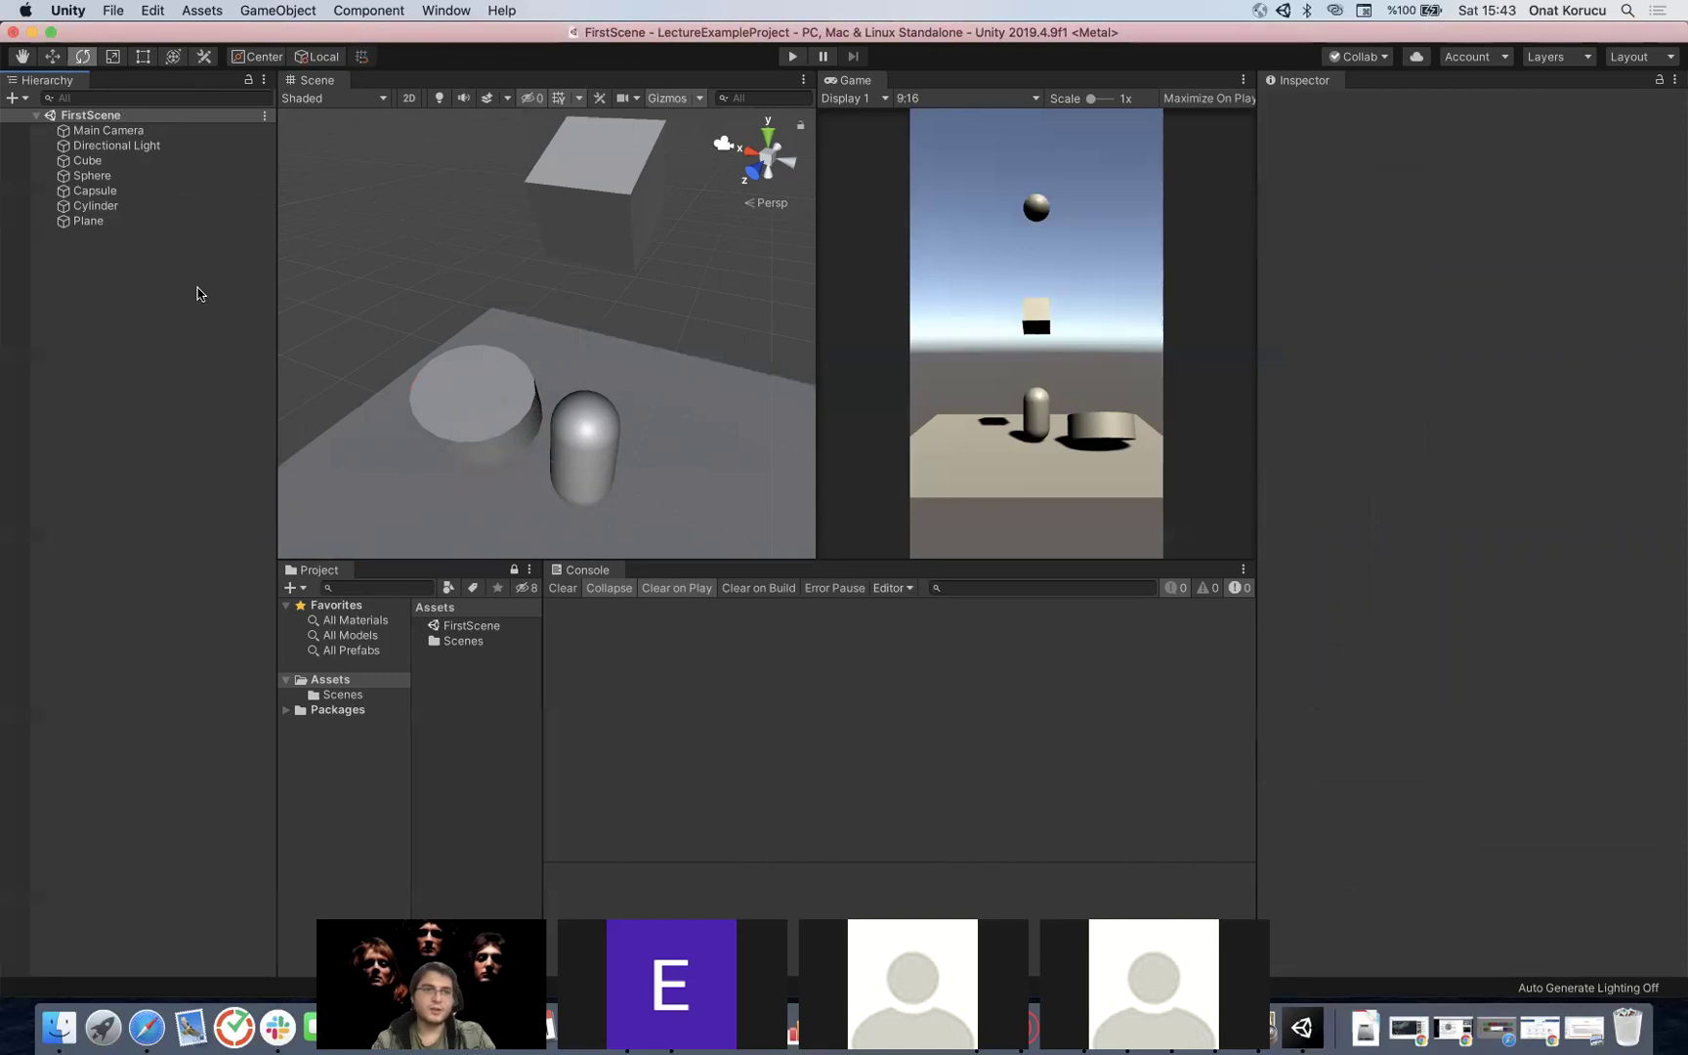
click(792, 59)
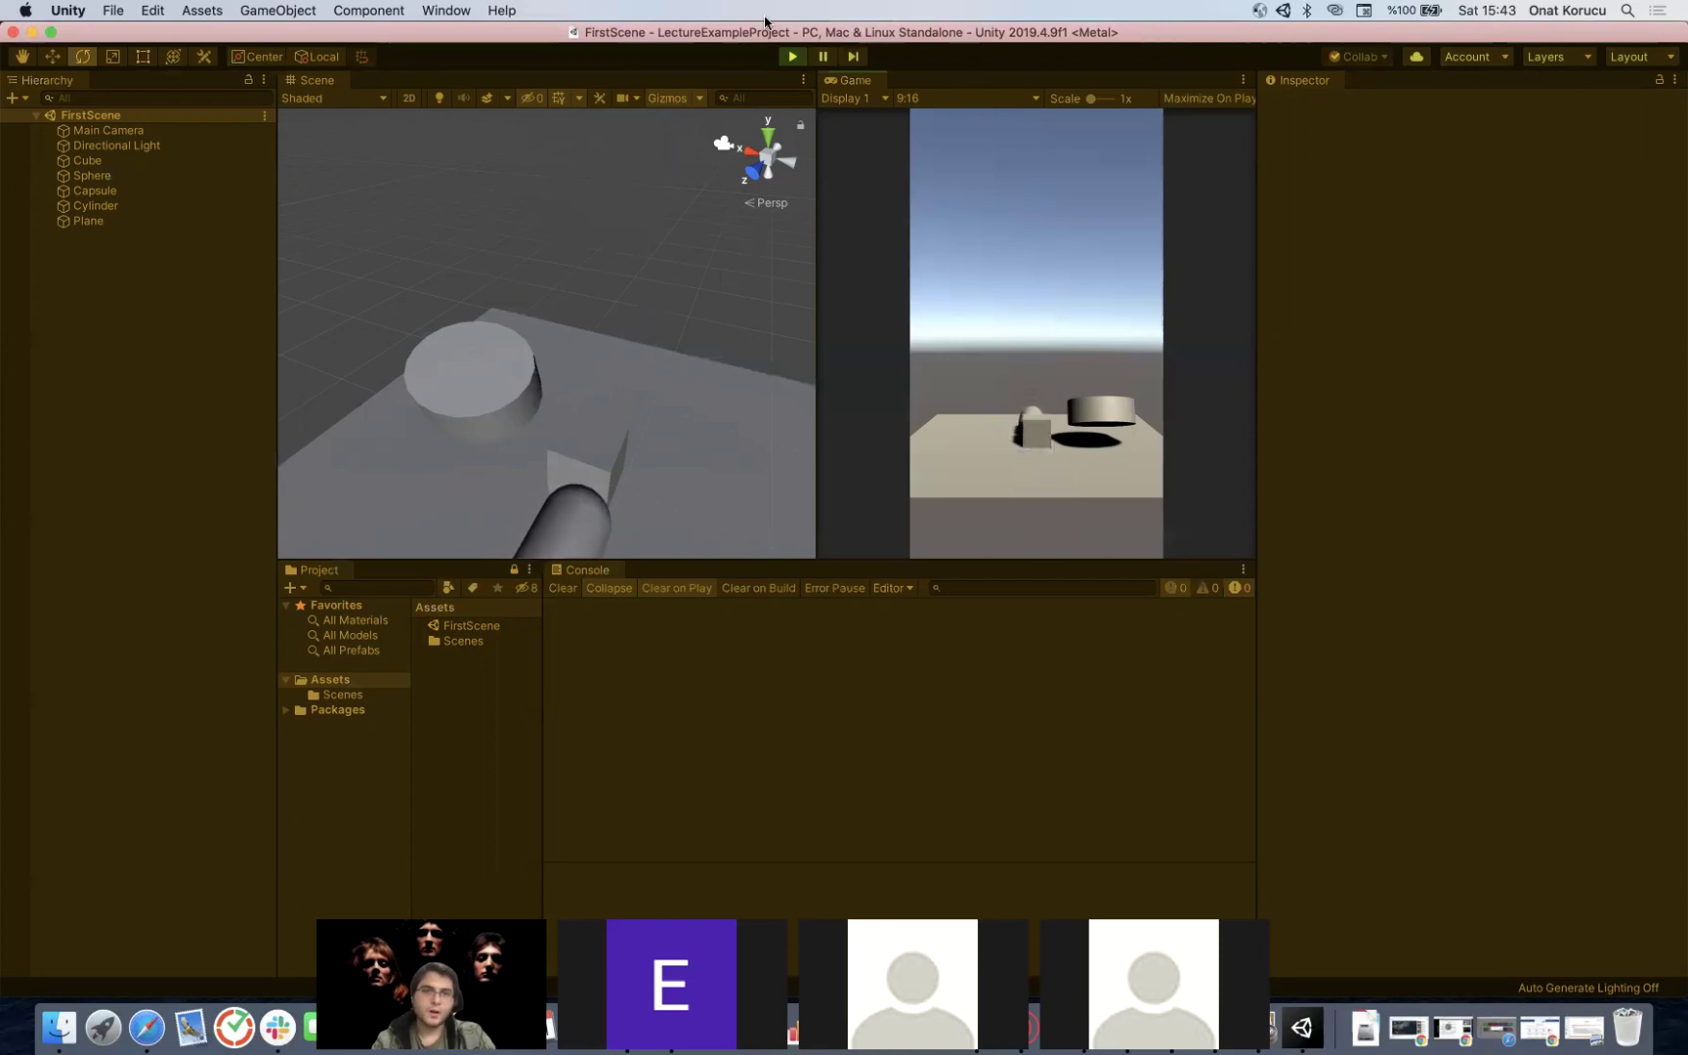
click(799, 57)
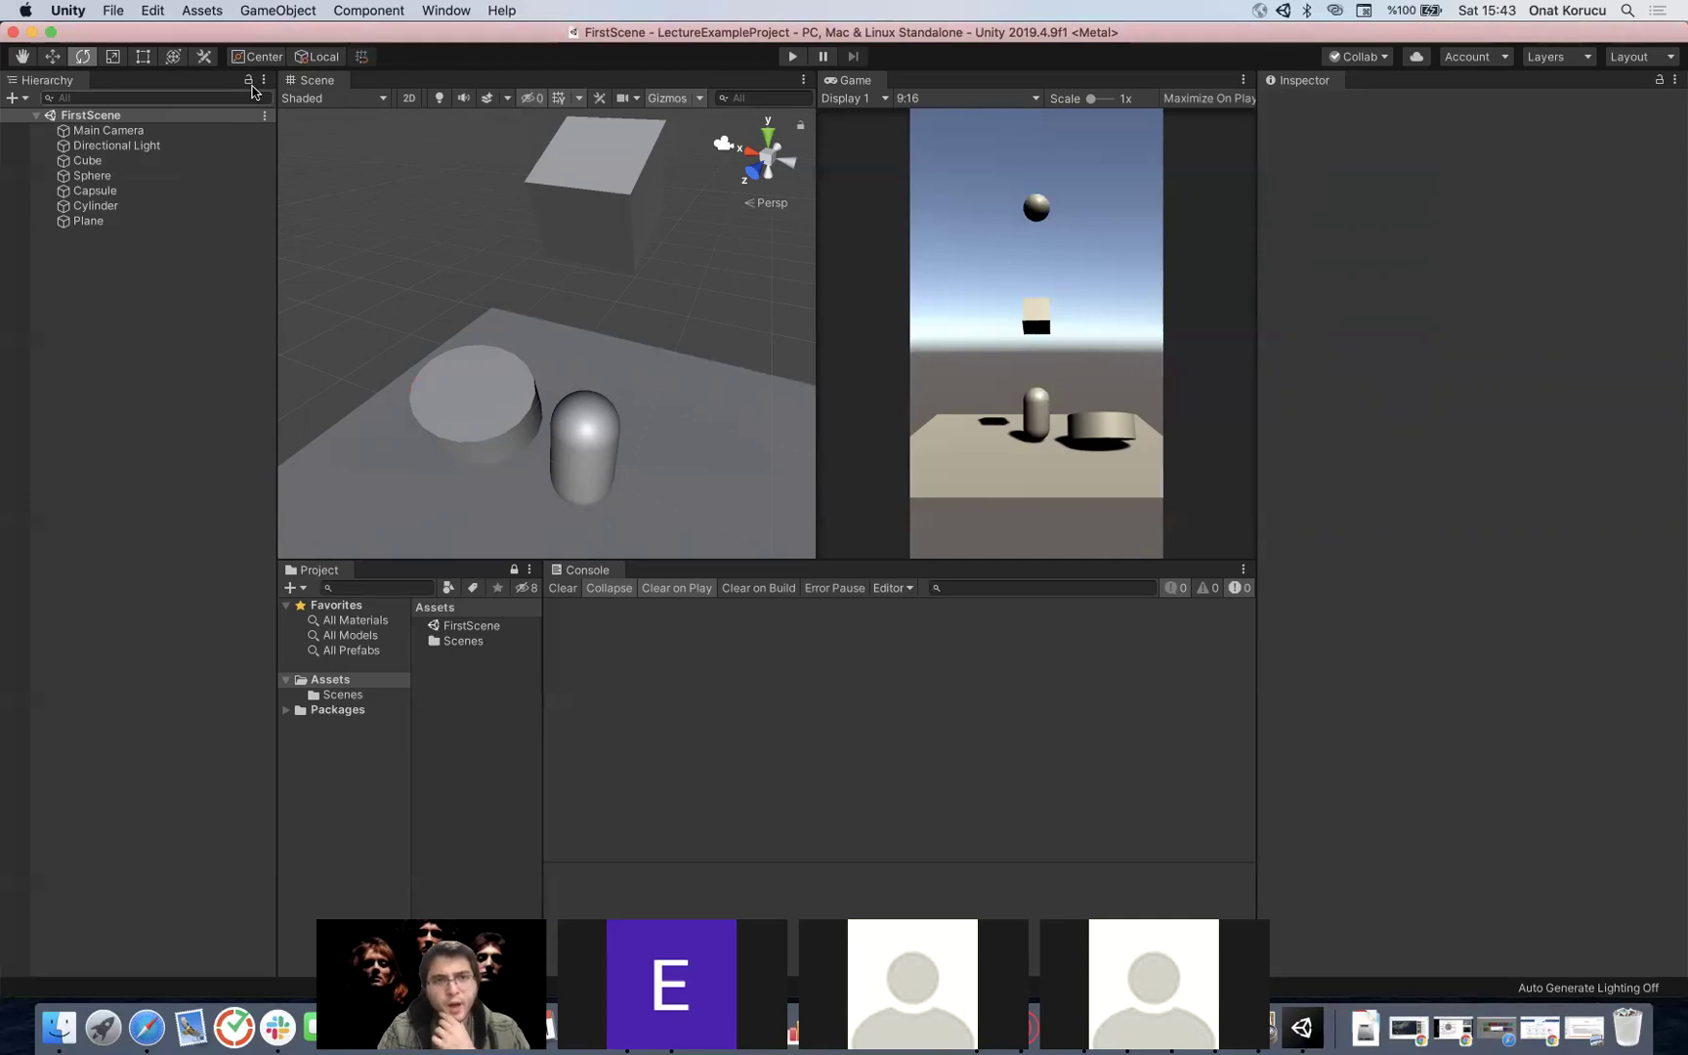
Step: Examine the components of the scene's camera, light and primitive objects one after another
click(138, 130)
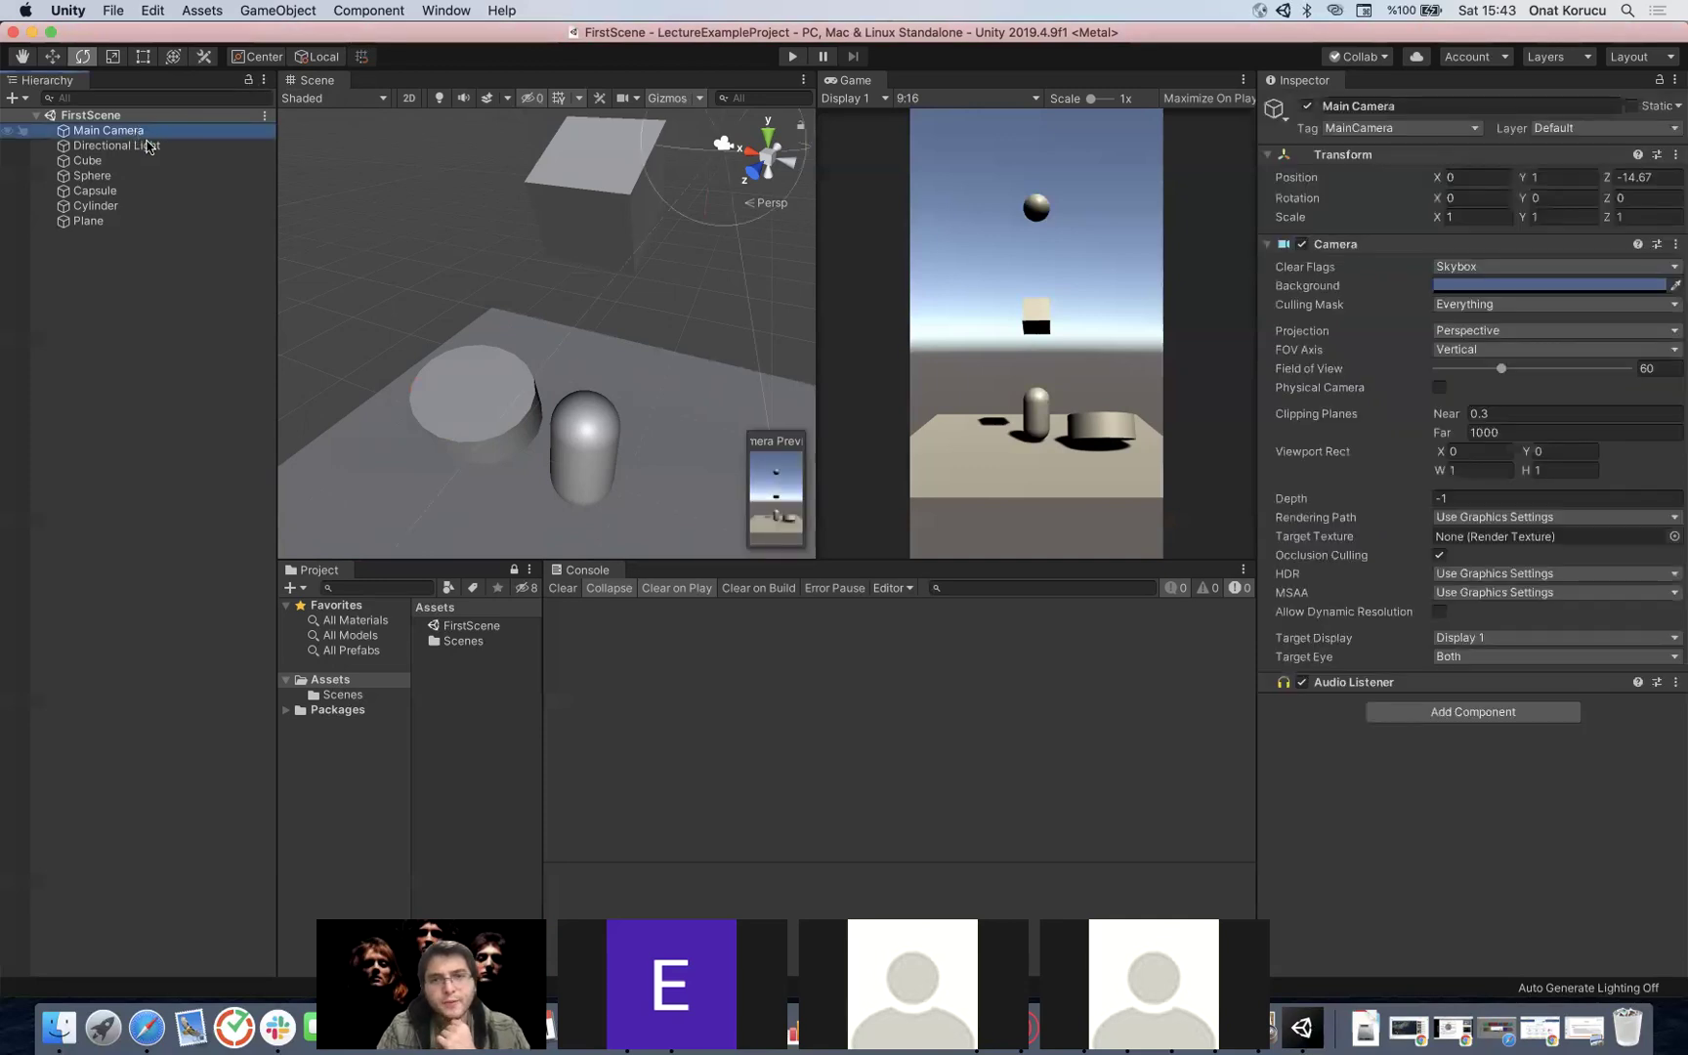
click(144, 148)
key(Down)
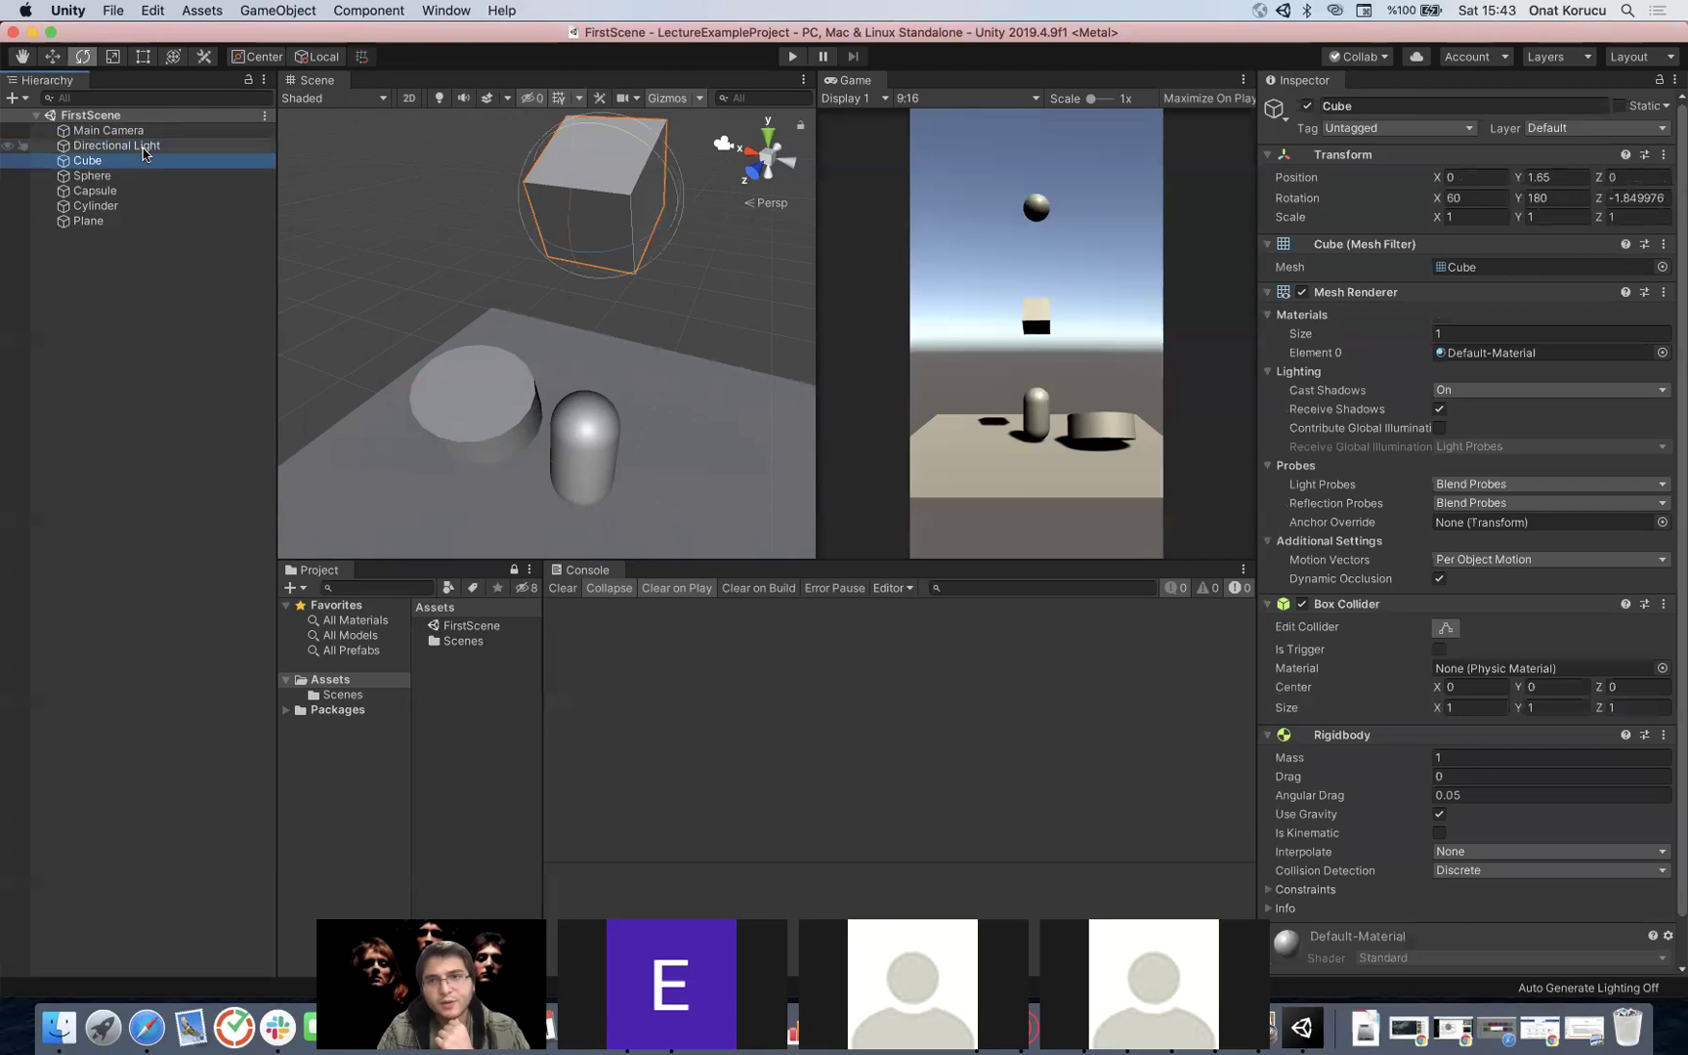
key(Down)
key(Down)
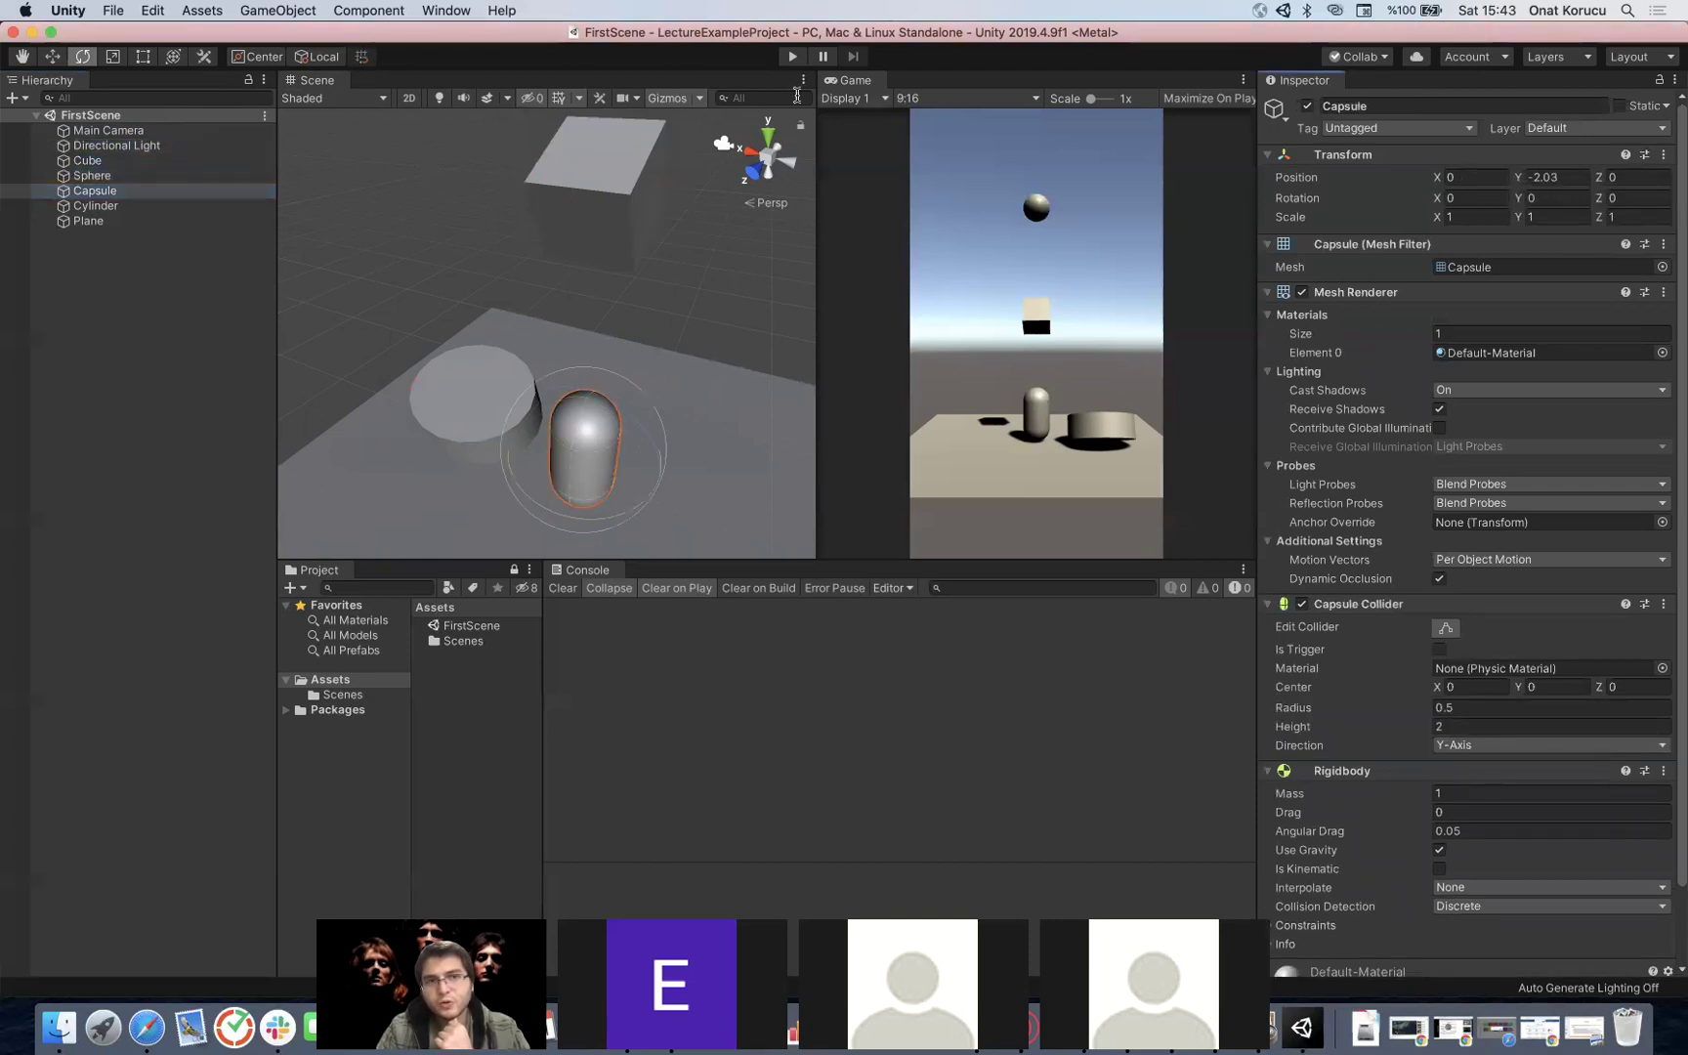
key(Down)
key(Up)
key(Up)
key(Up)
key(Up)
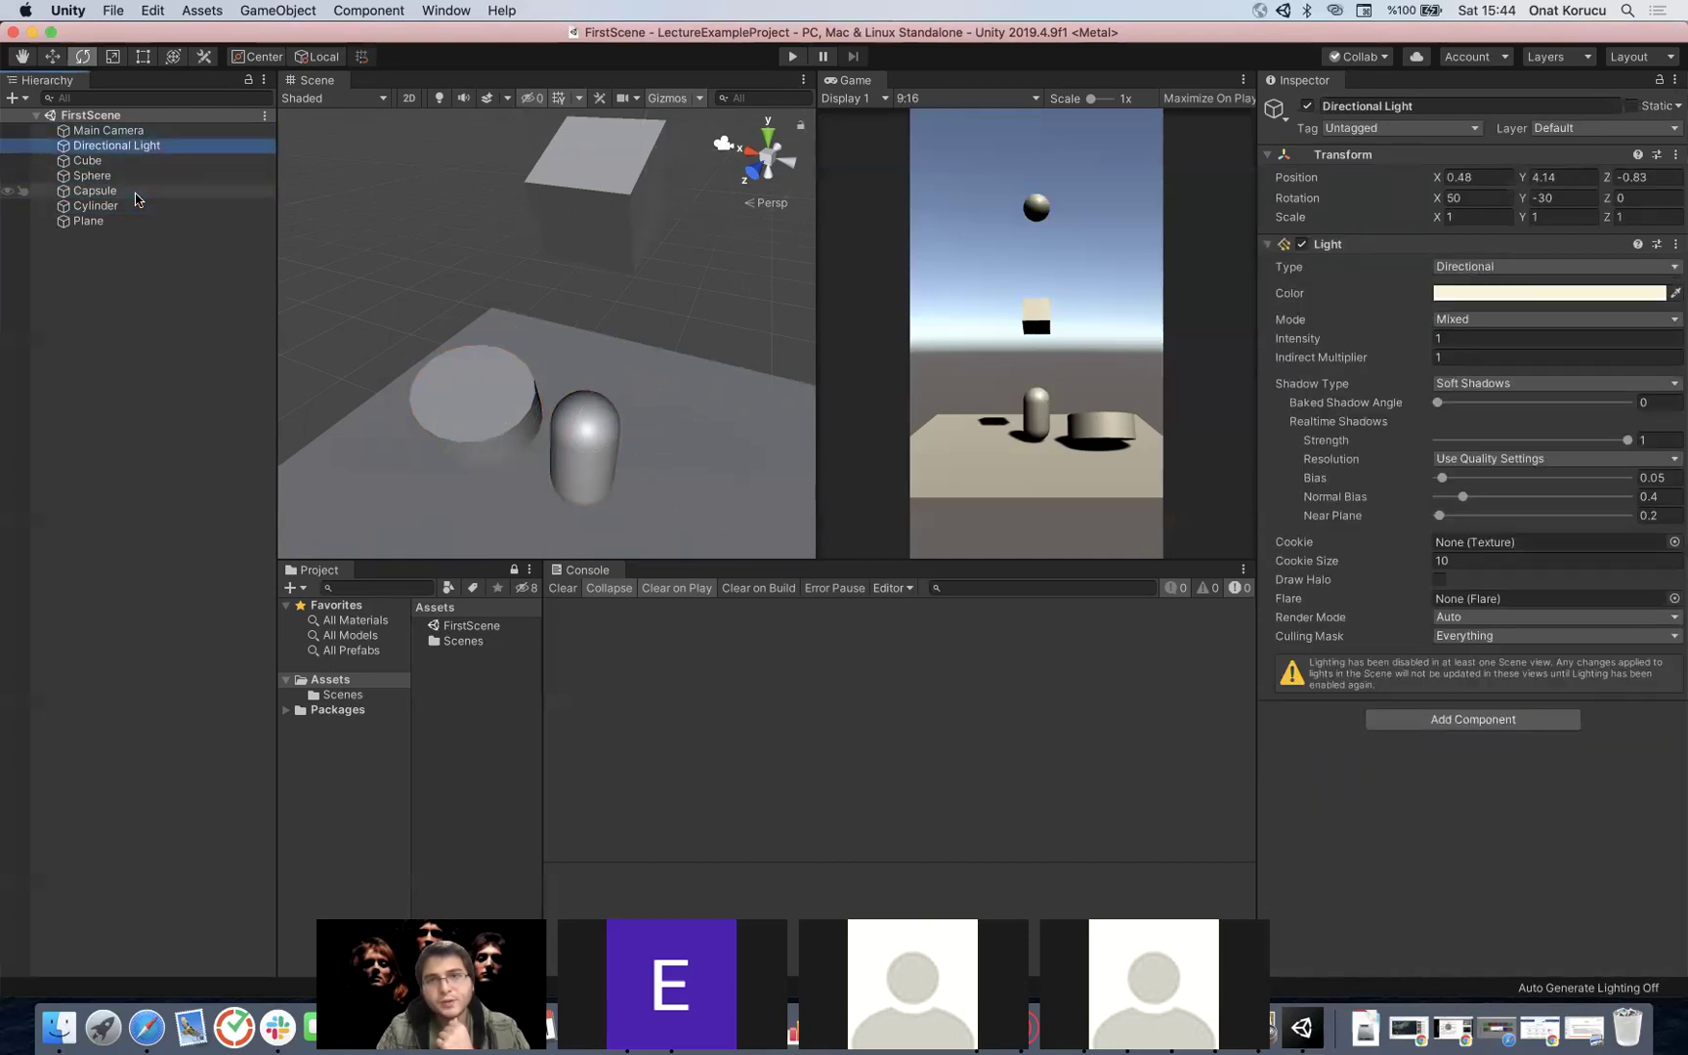
Step: Compare the components of the Main Camera and the Directional Light, and look through the cube's full component list
key(Up)
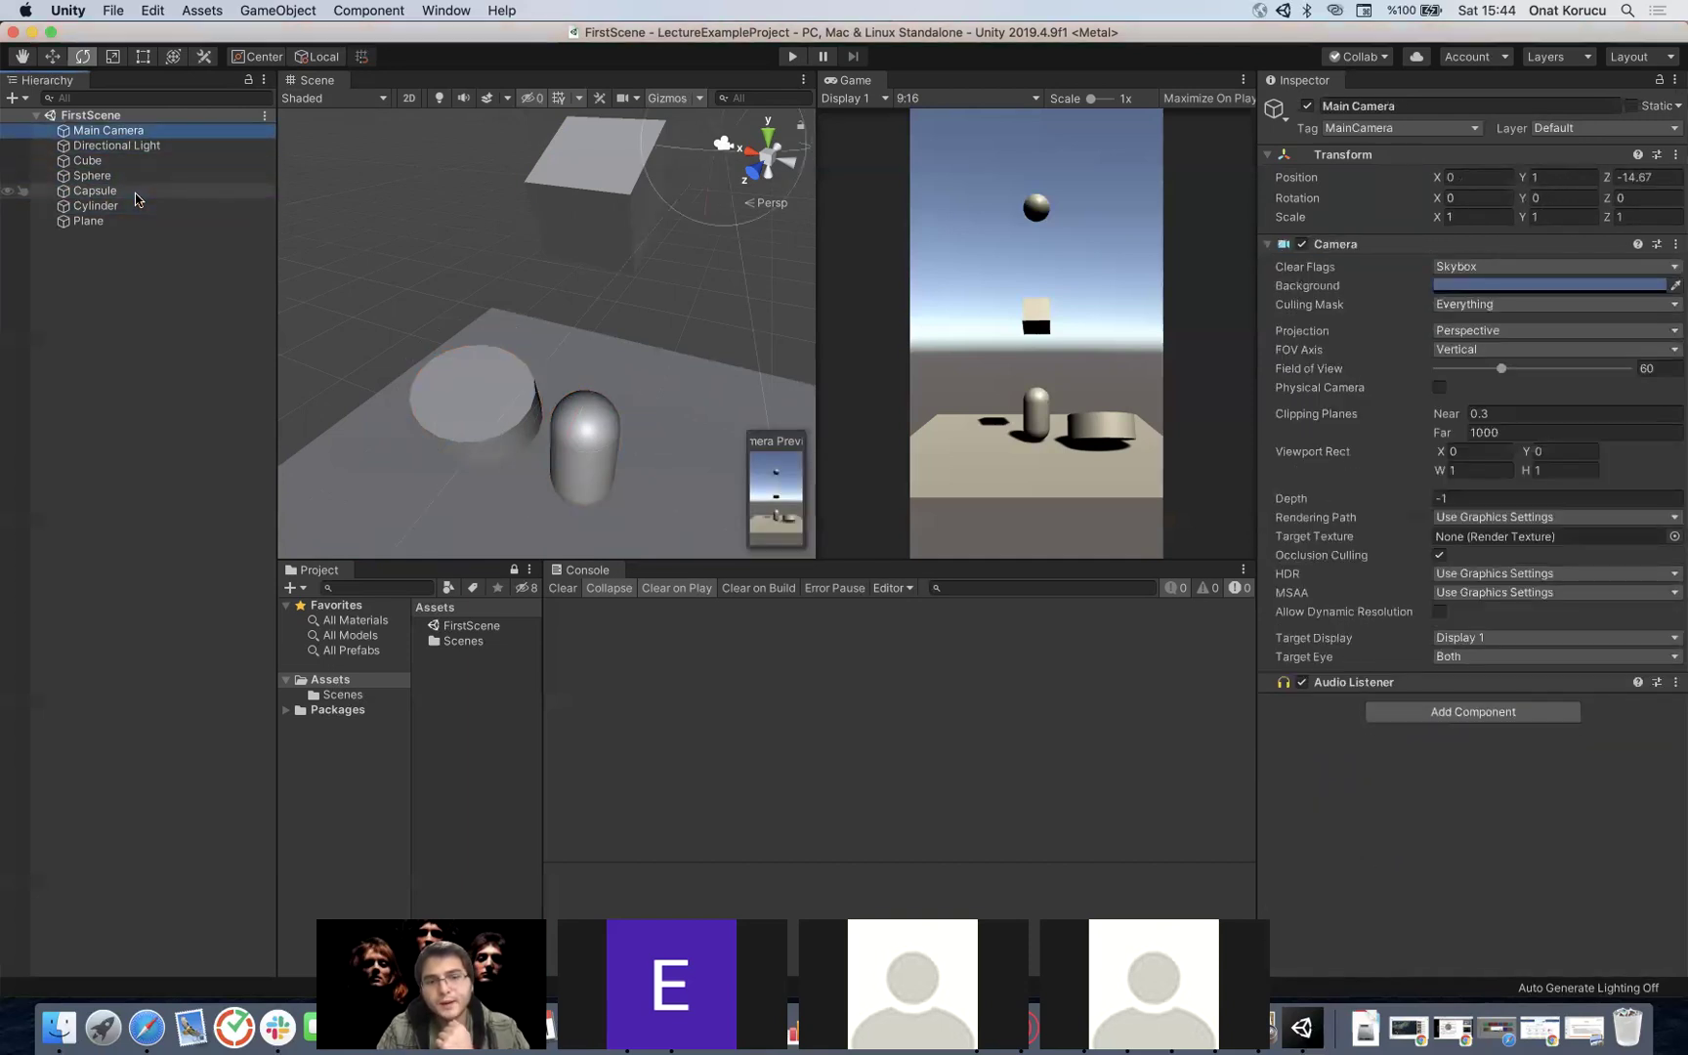
key(Down)
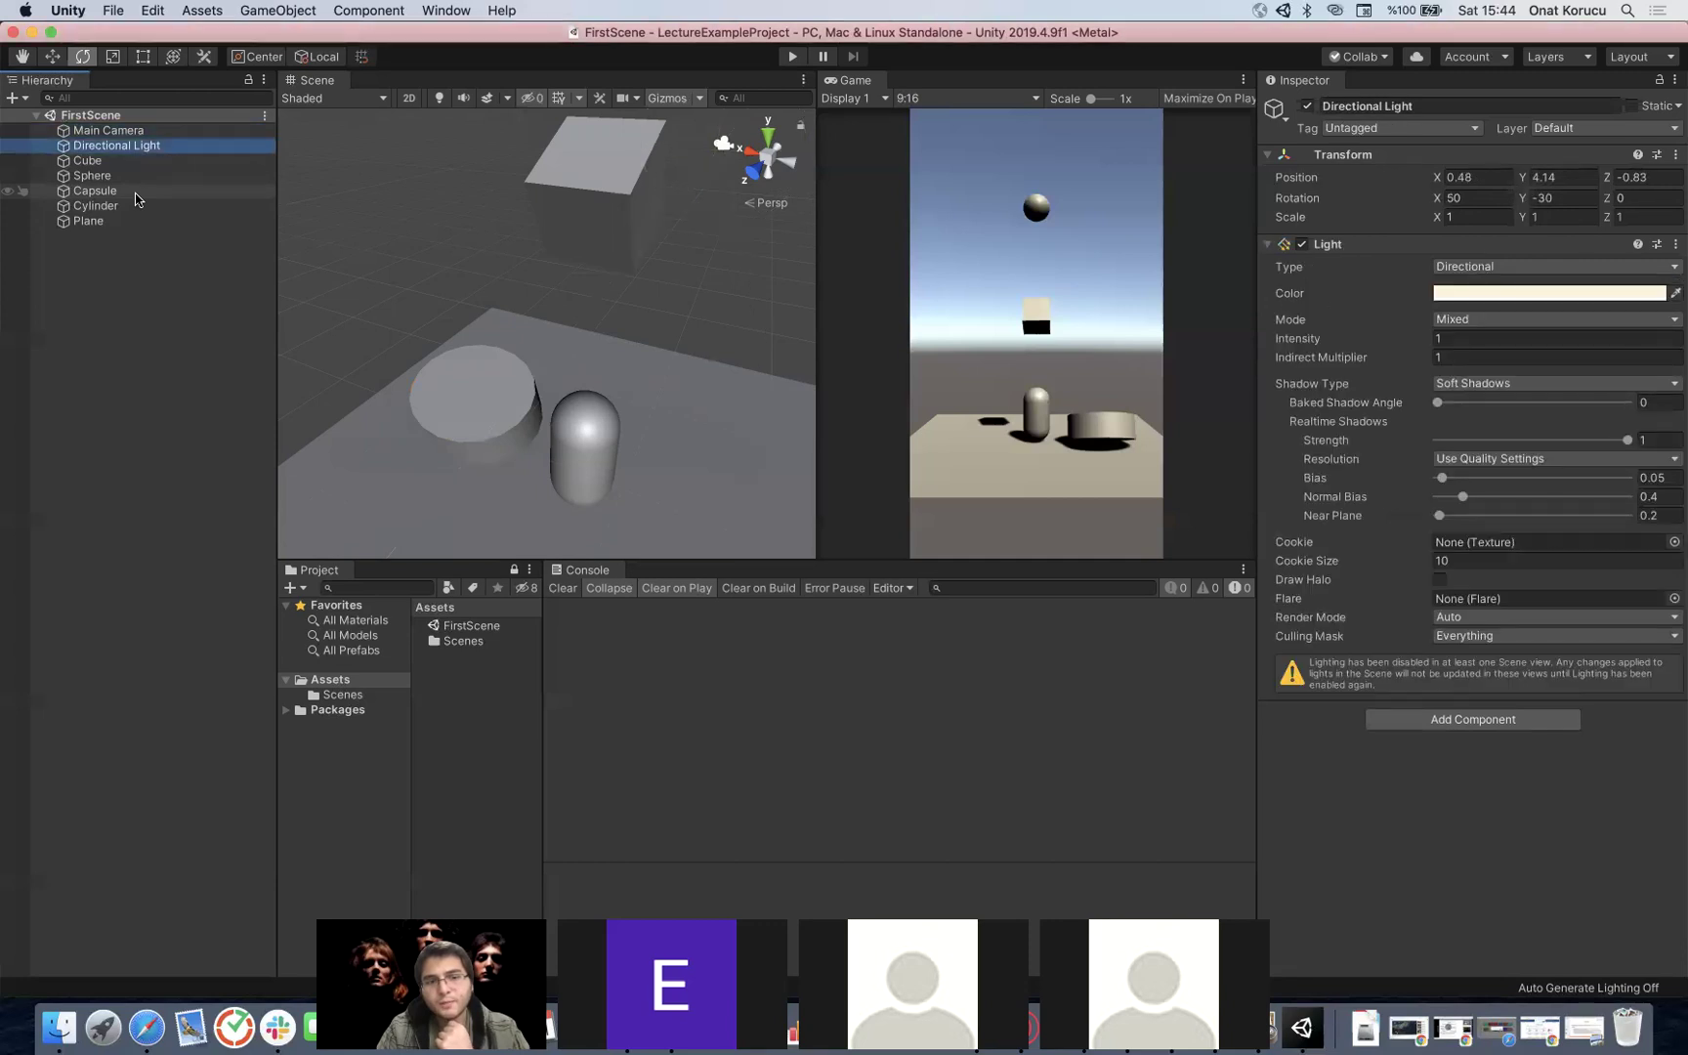
key(Up)
key(Down)
key(Down)
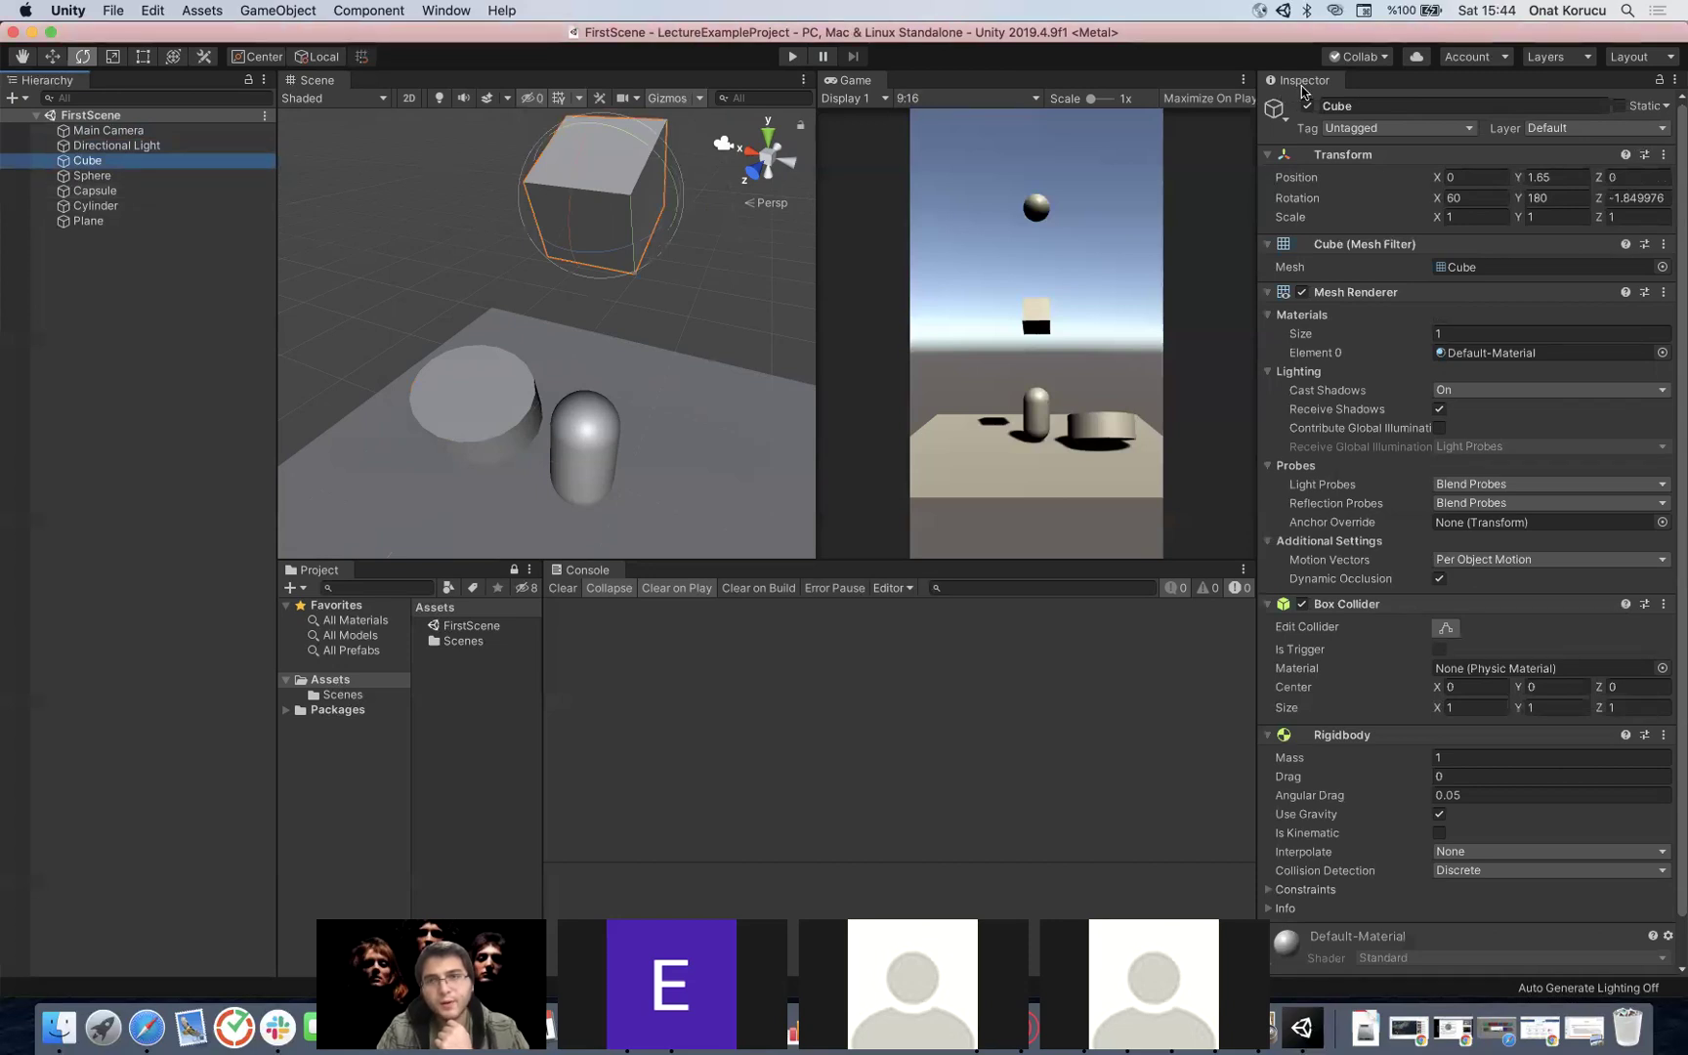
scroll(1356, 500, down, 2)
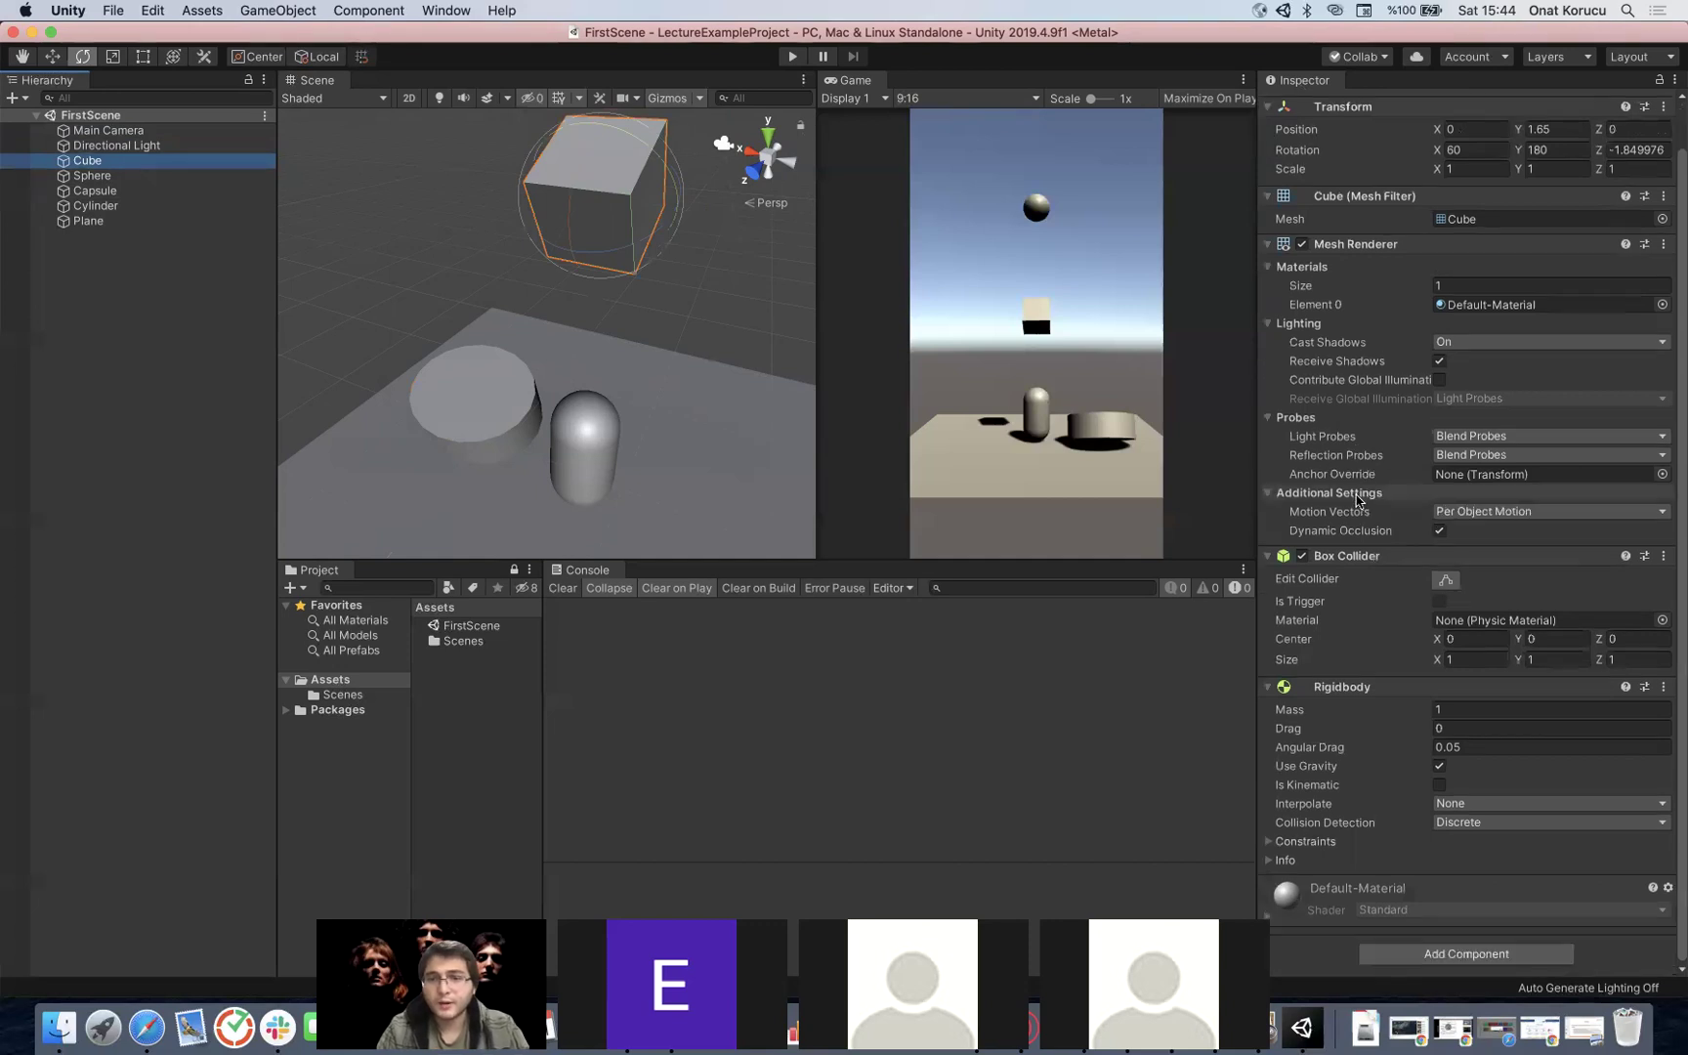
scroll(1355, 500, up, 2)
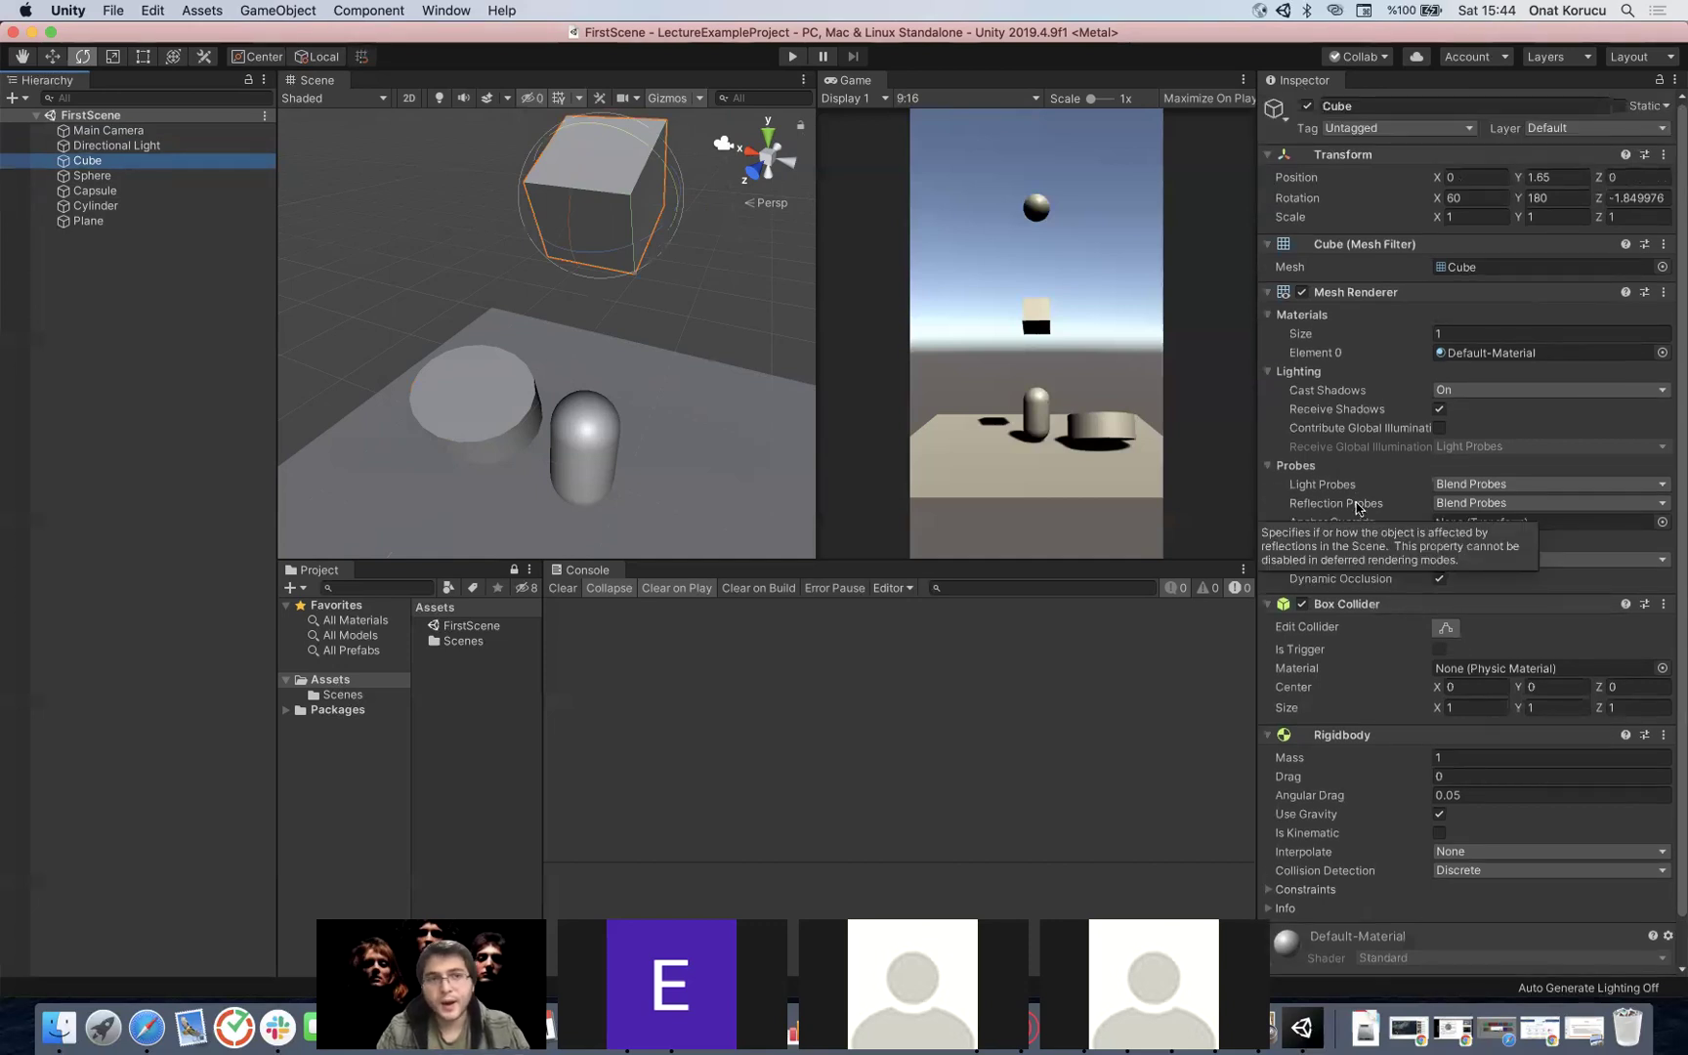
Step: Collapse the cube's Transform, Mesh Filter, Mesh Renderer and Box Collider components, leaving only the Rigidbody expanded
click(1268, 159)
click(1268, 176)
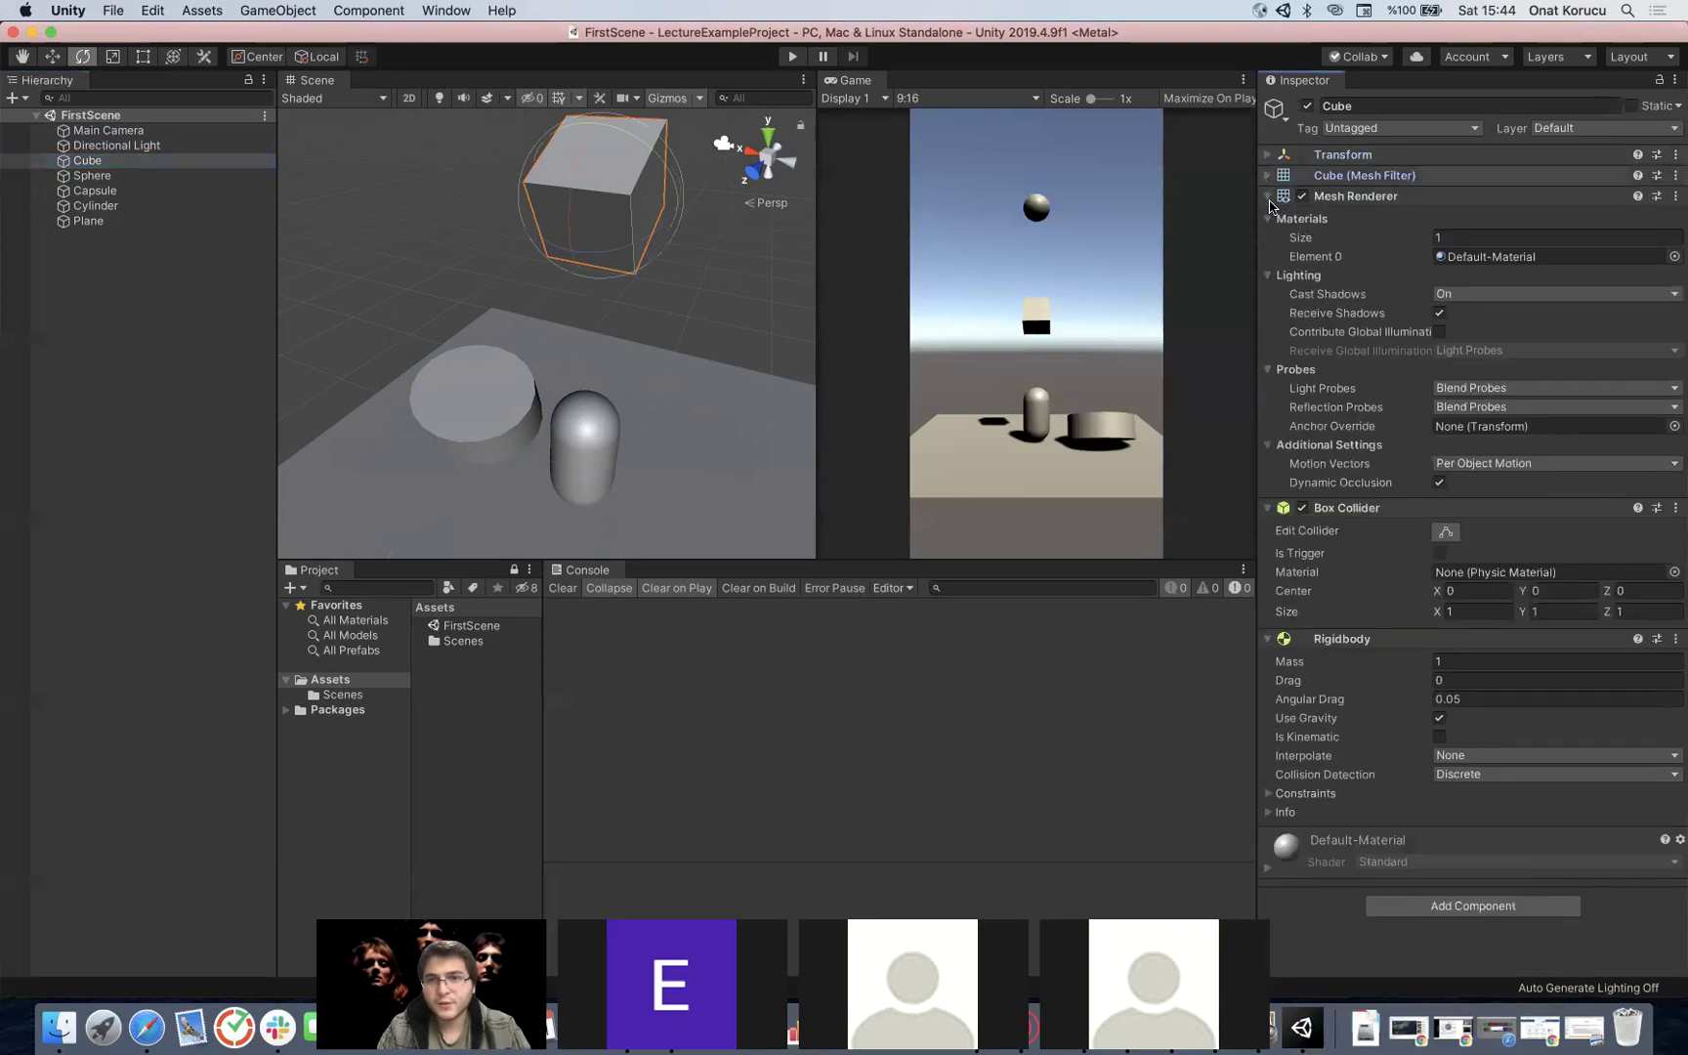
click(1269, 198)
click(1268, 219)
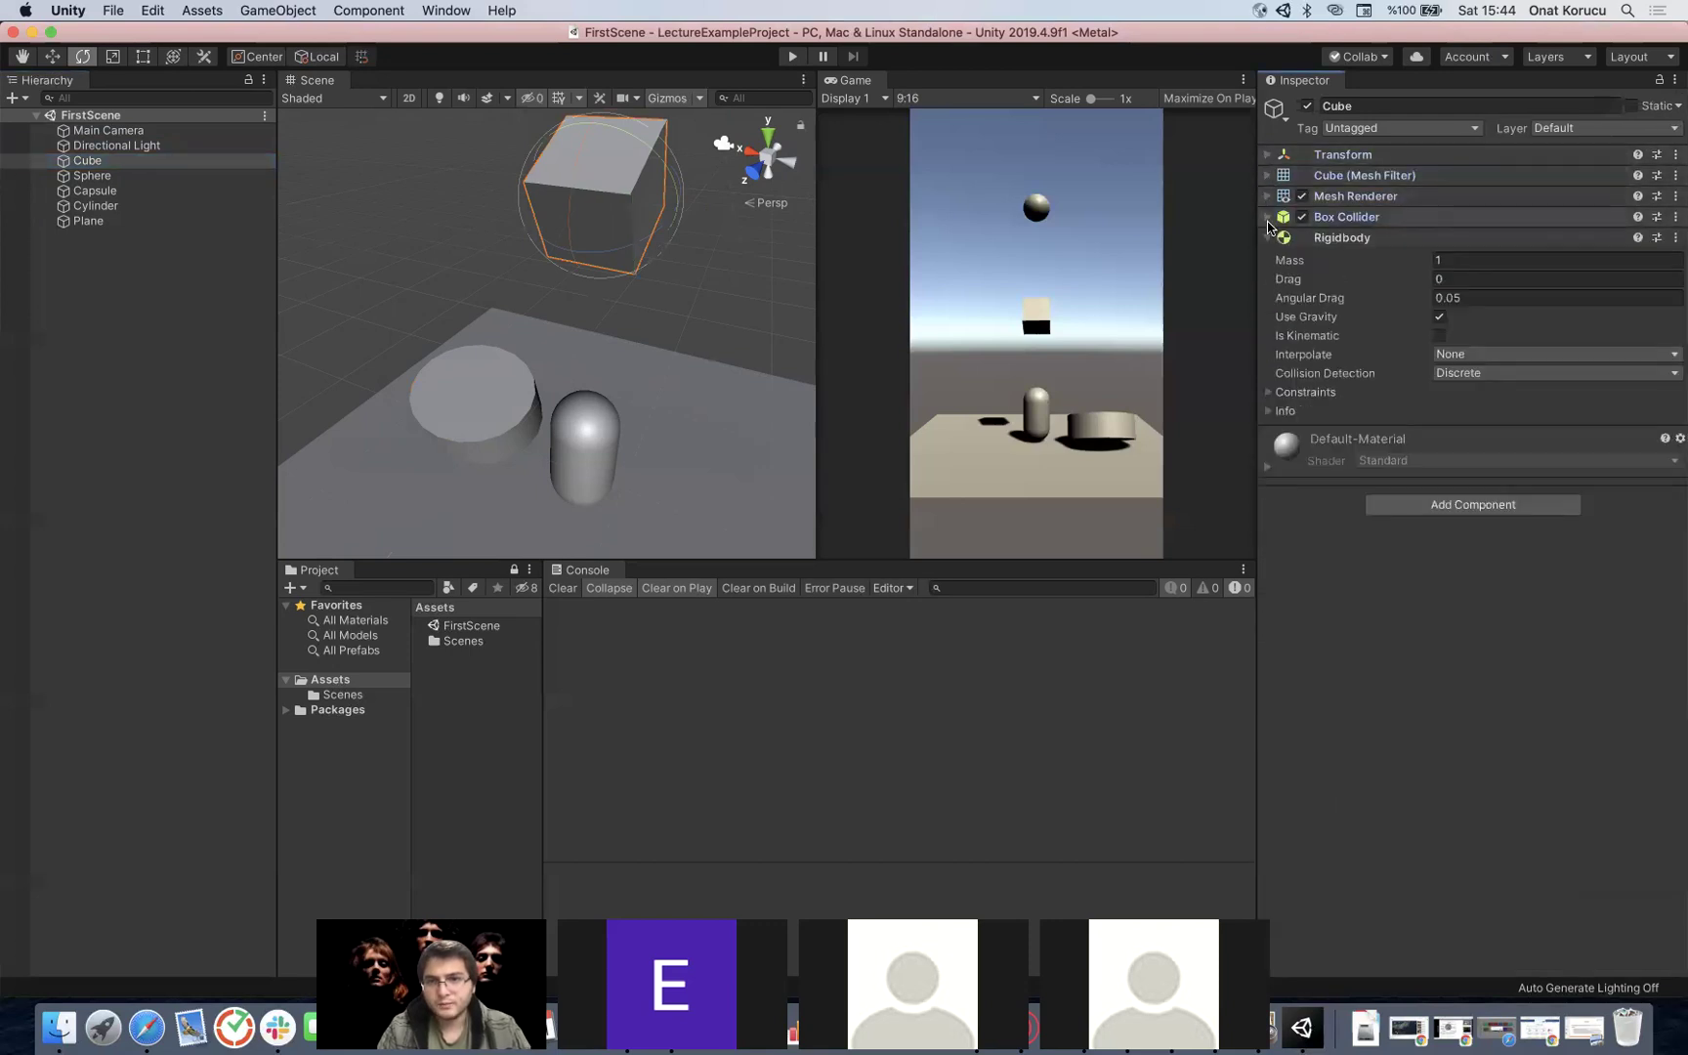
click(1268, 238)
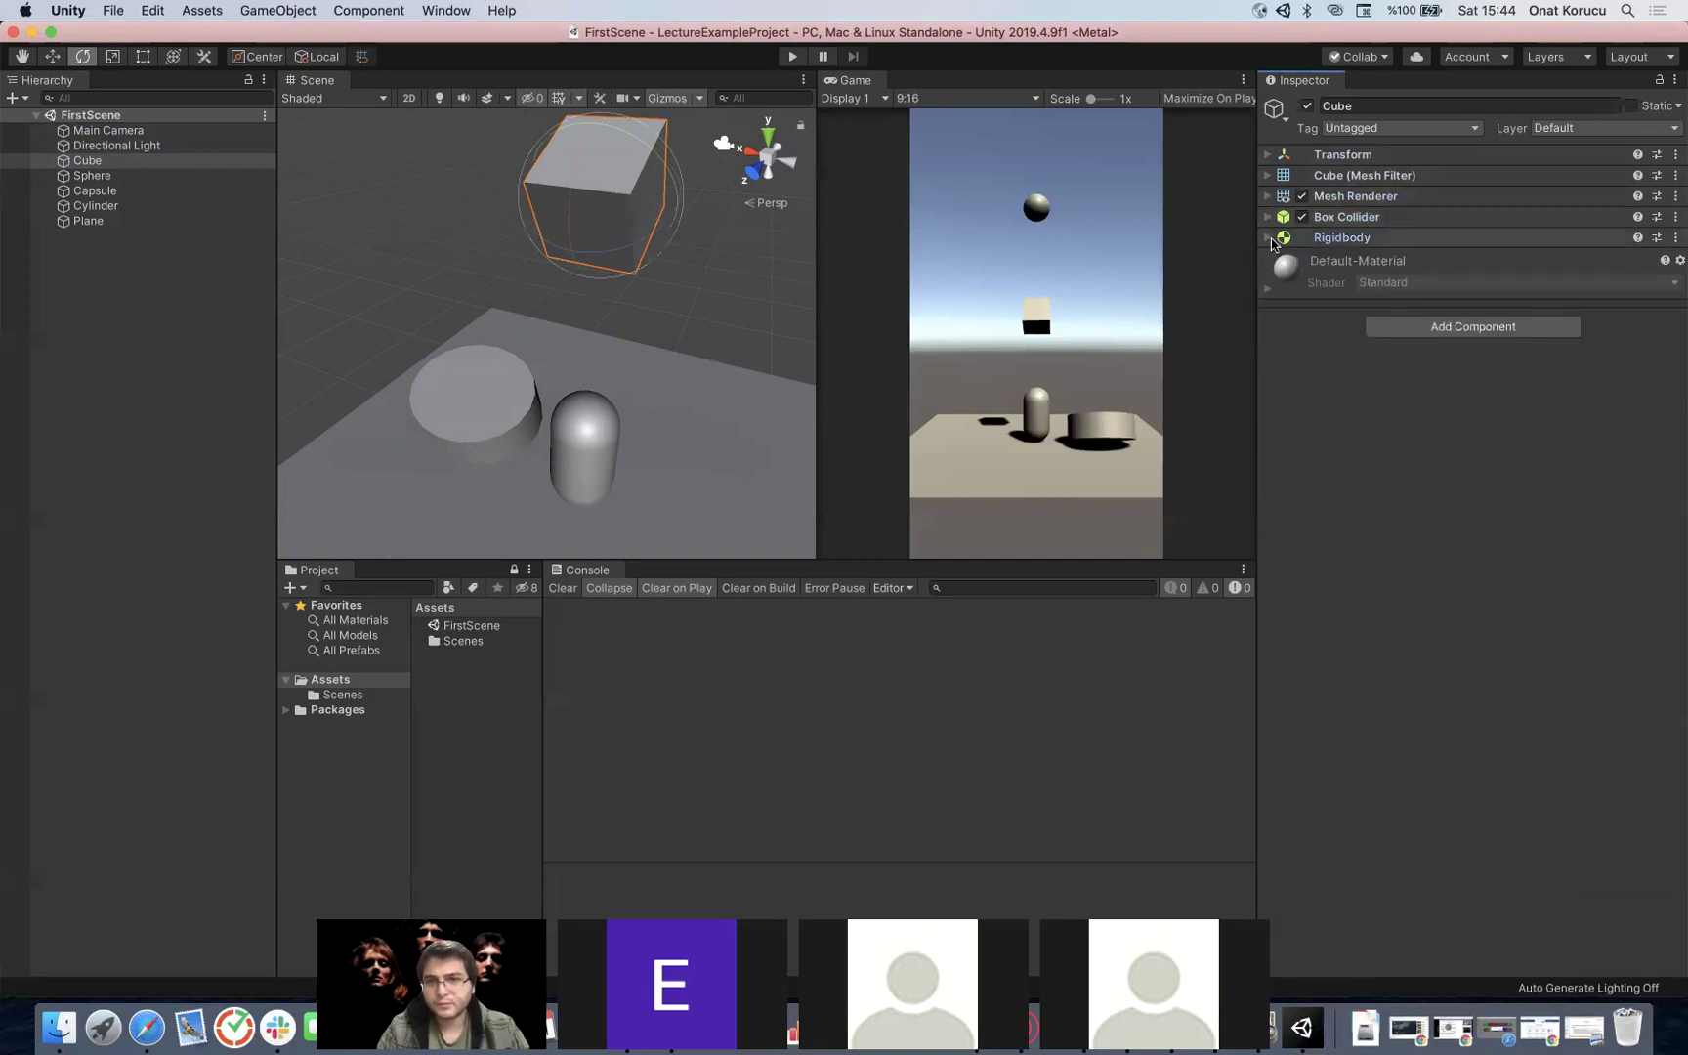
click(1269, 239)
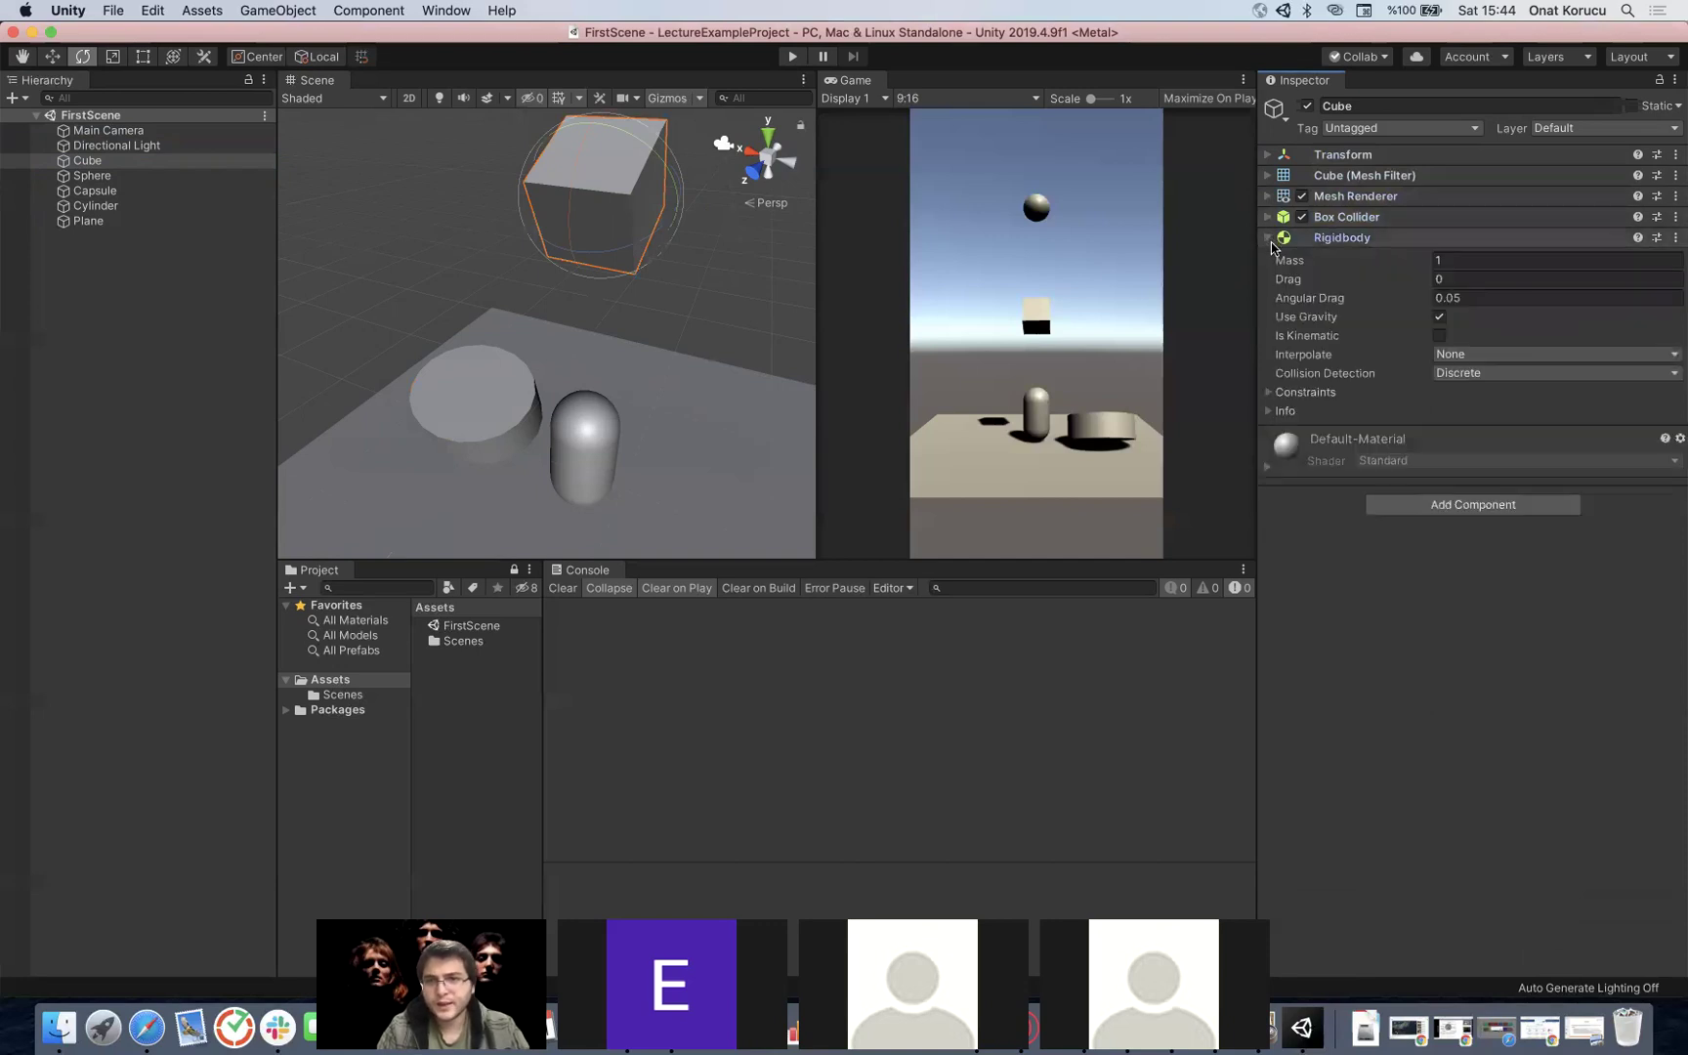
Step: Lock the Inspector on the cube and select the other primitives one after another to test the lock
click(1660, 80)
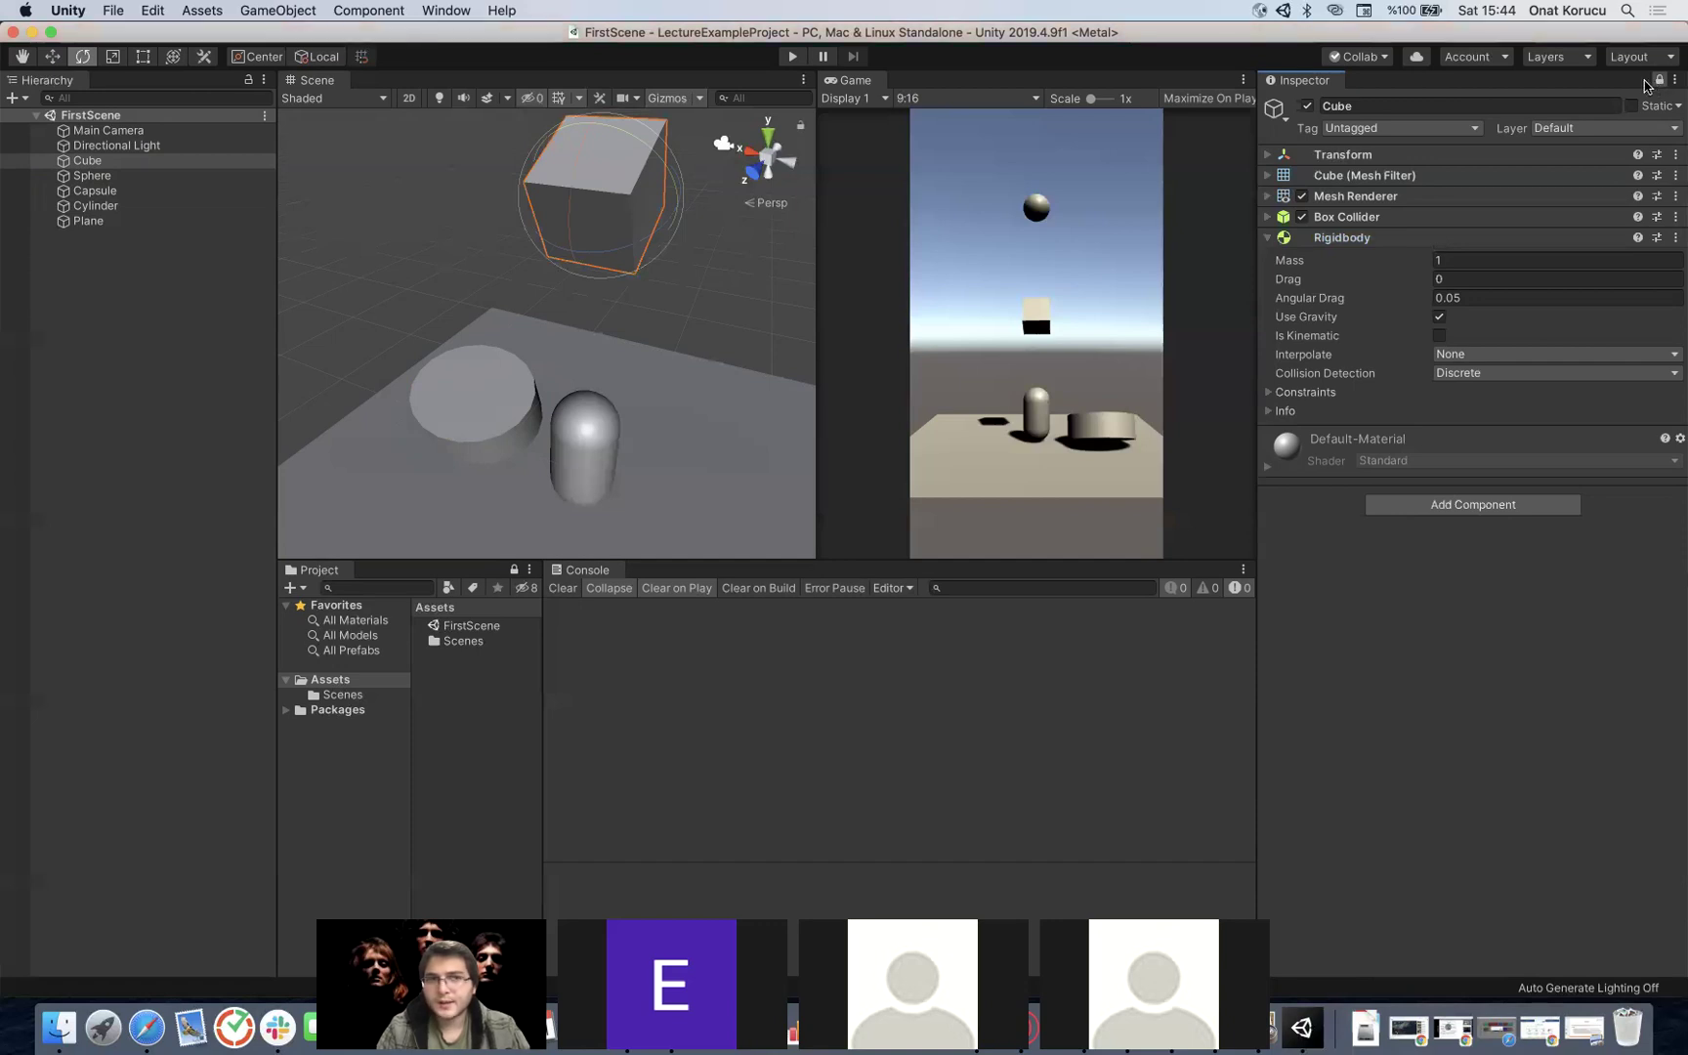
click(214, 177)
click(215, 166)
click(216, 189)
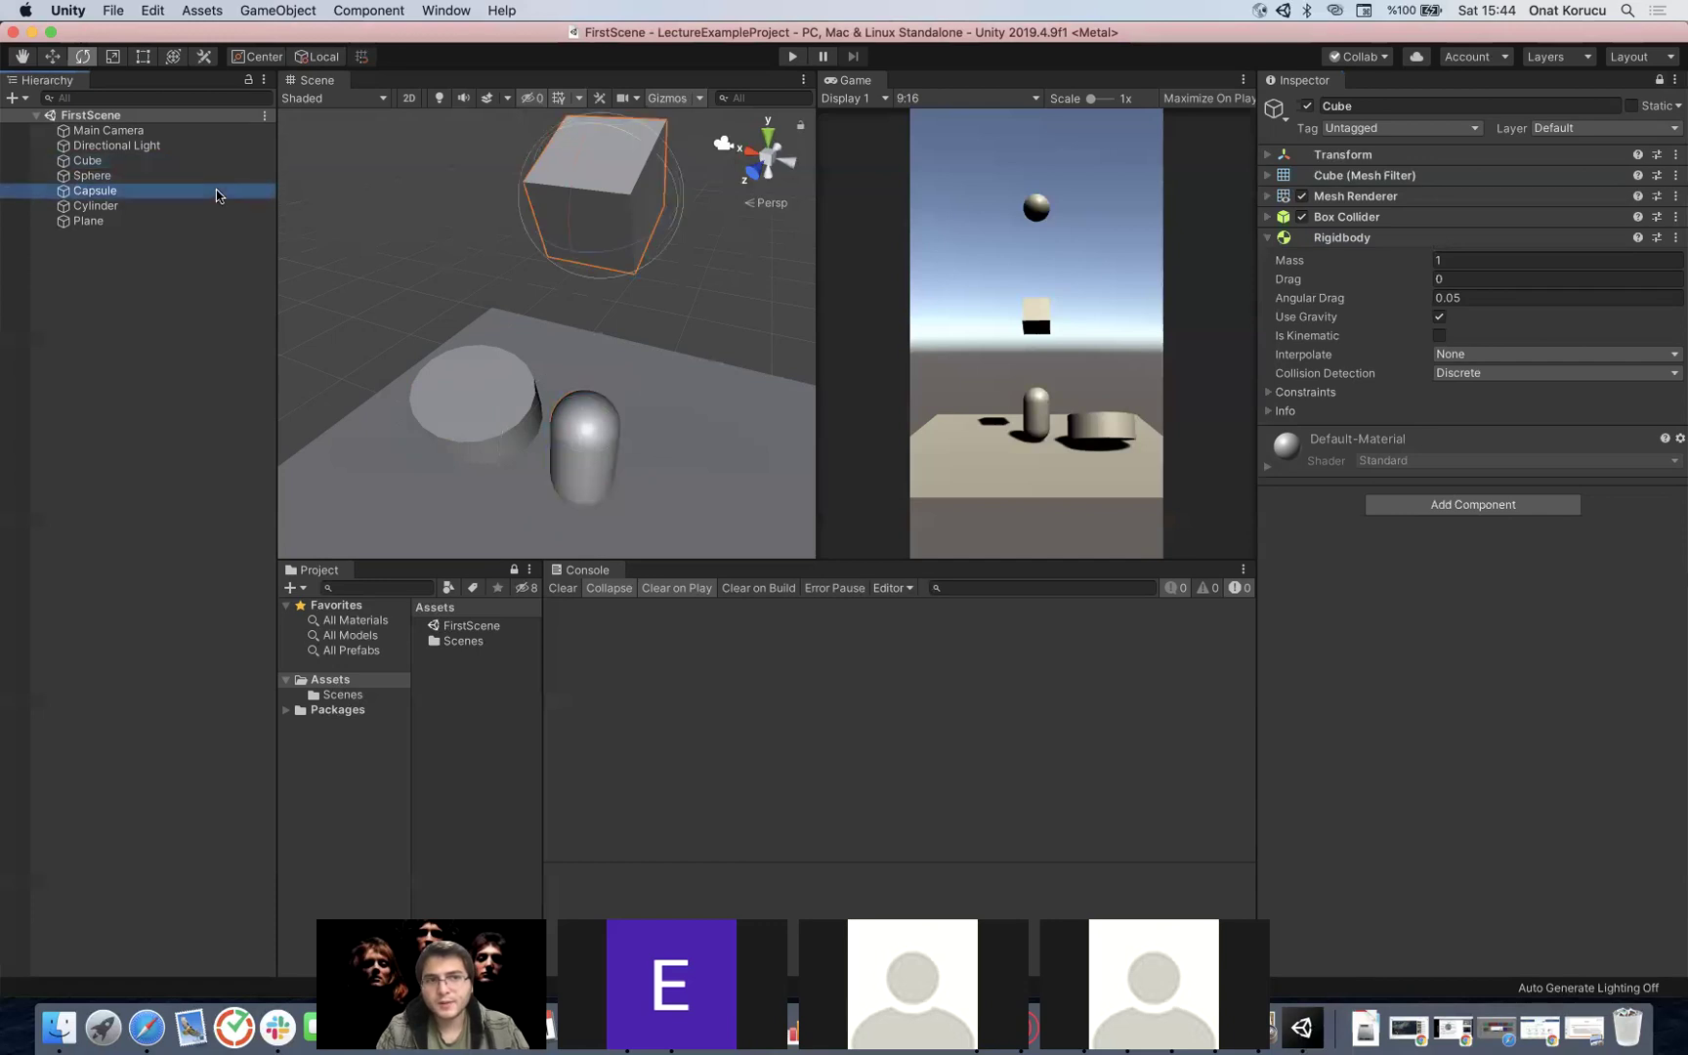
key(Up)
click(211, 206)
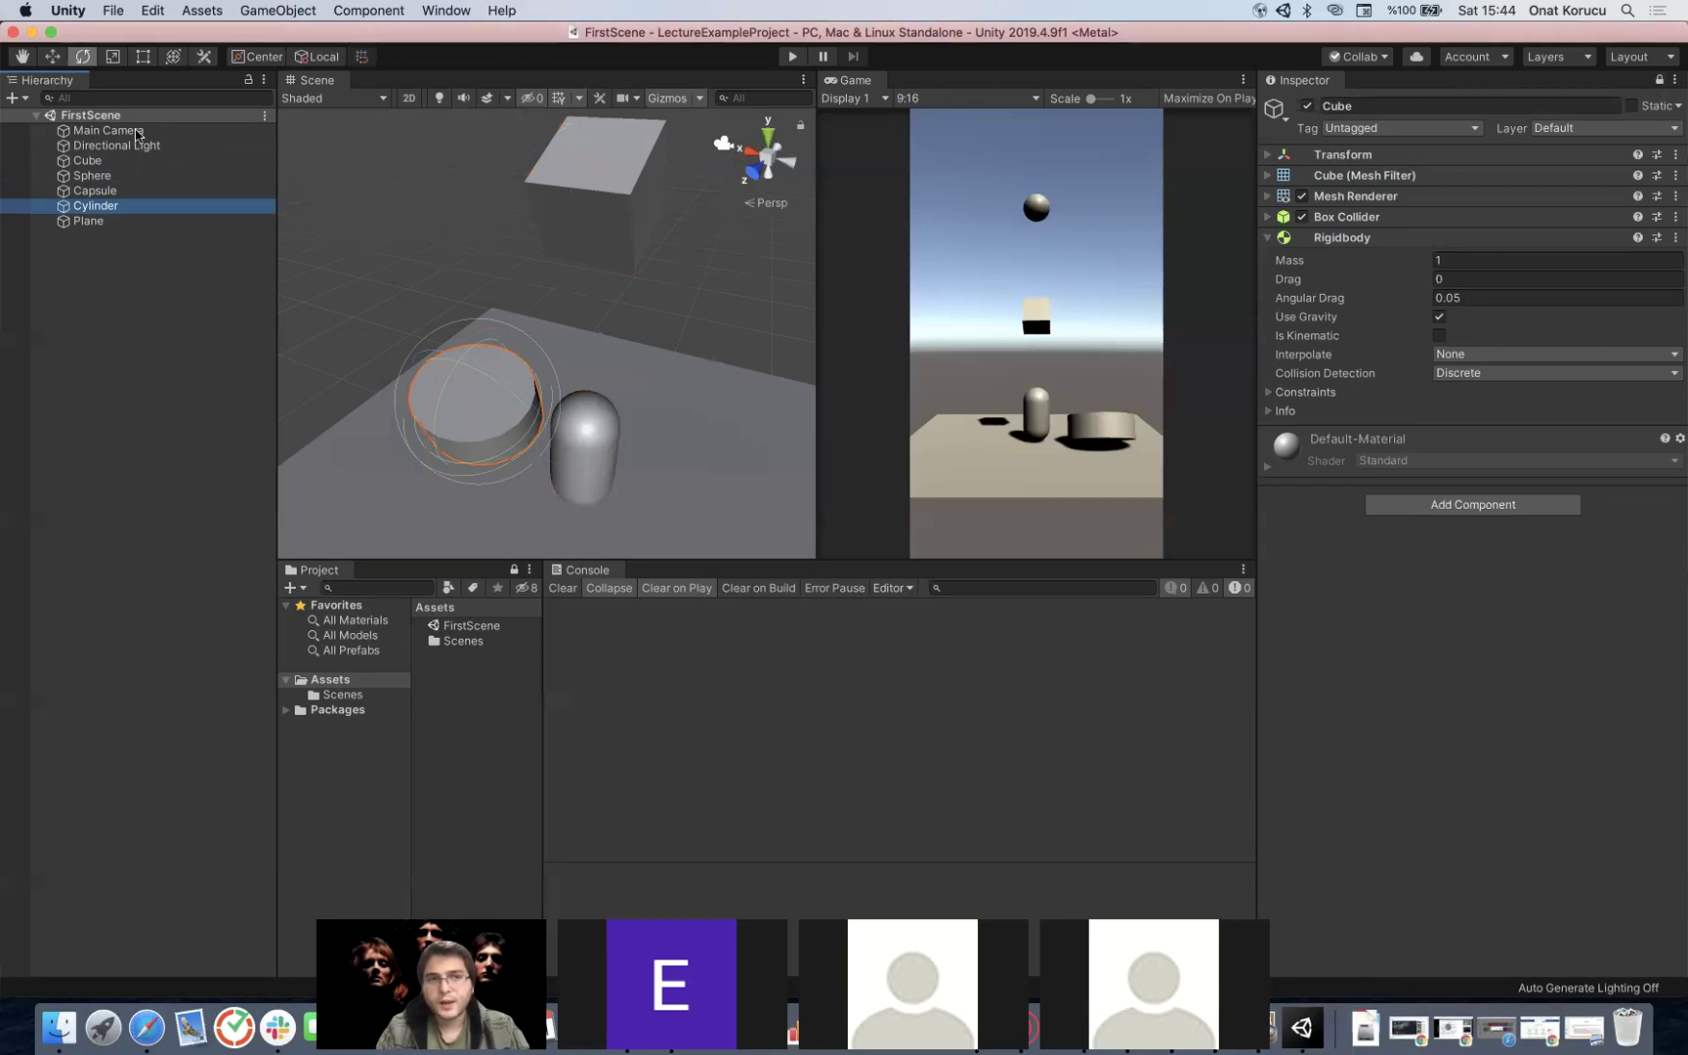
click(124, 191)
click(138, 176)
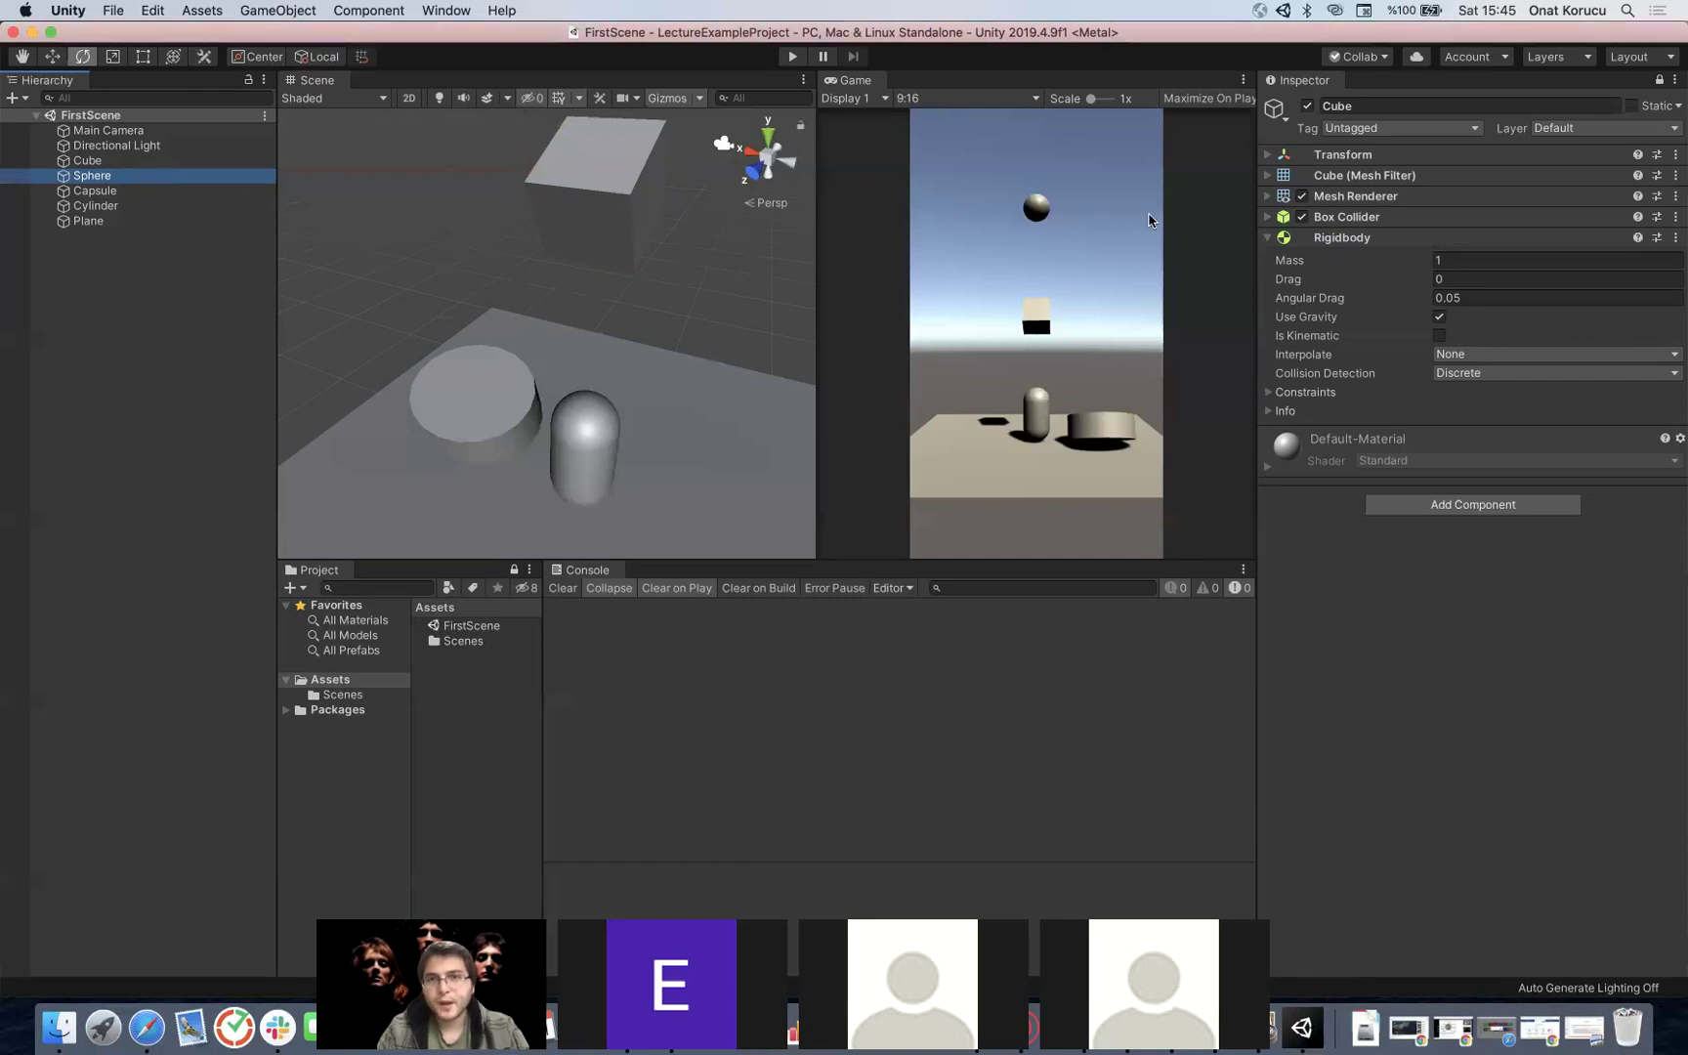
Step: Add a second Inspector beside the locked one and switch between the two to compare the sphere with the cube
click(1675, 80)
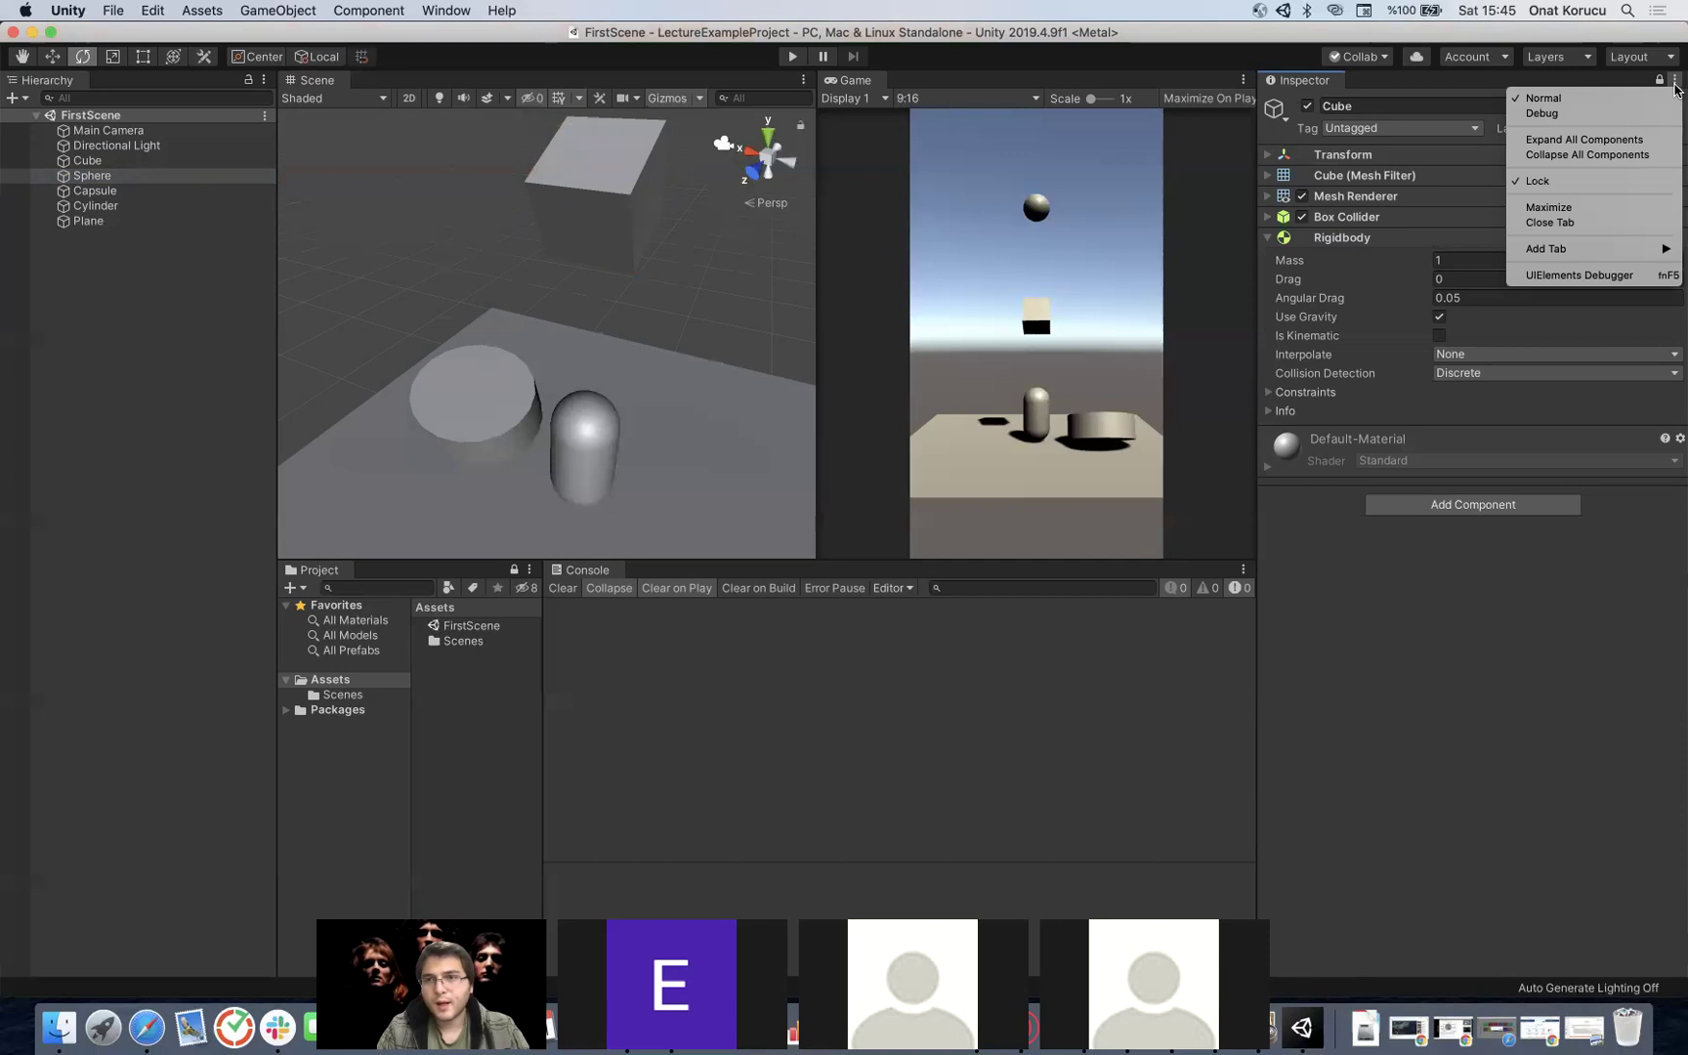
mouse_move(1539, 256)
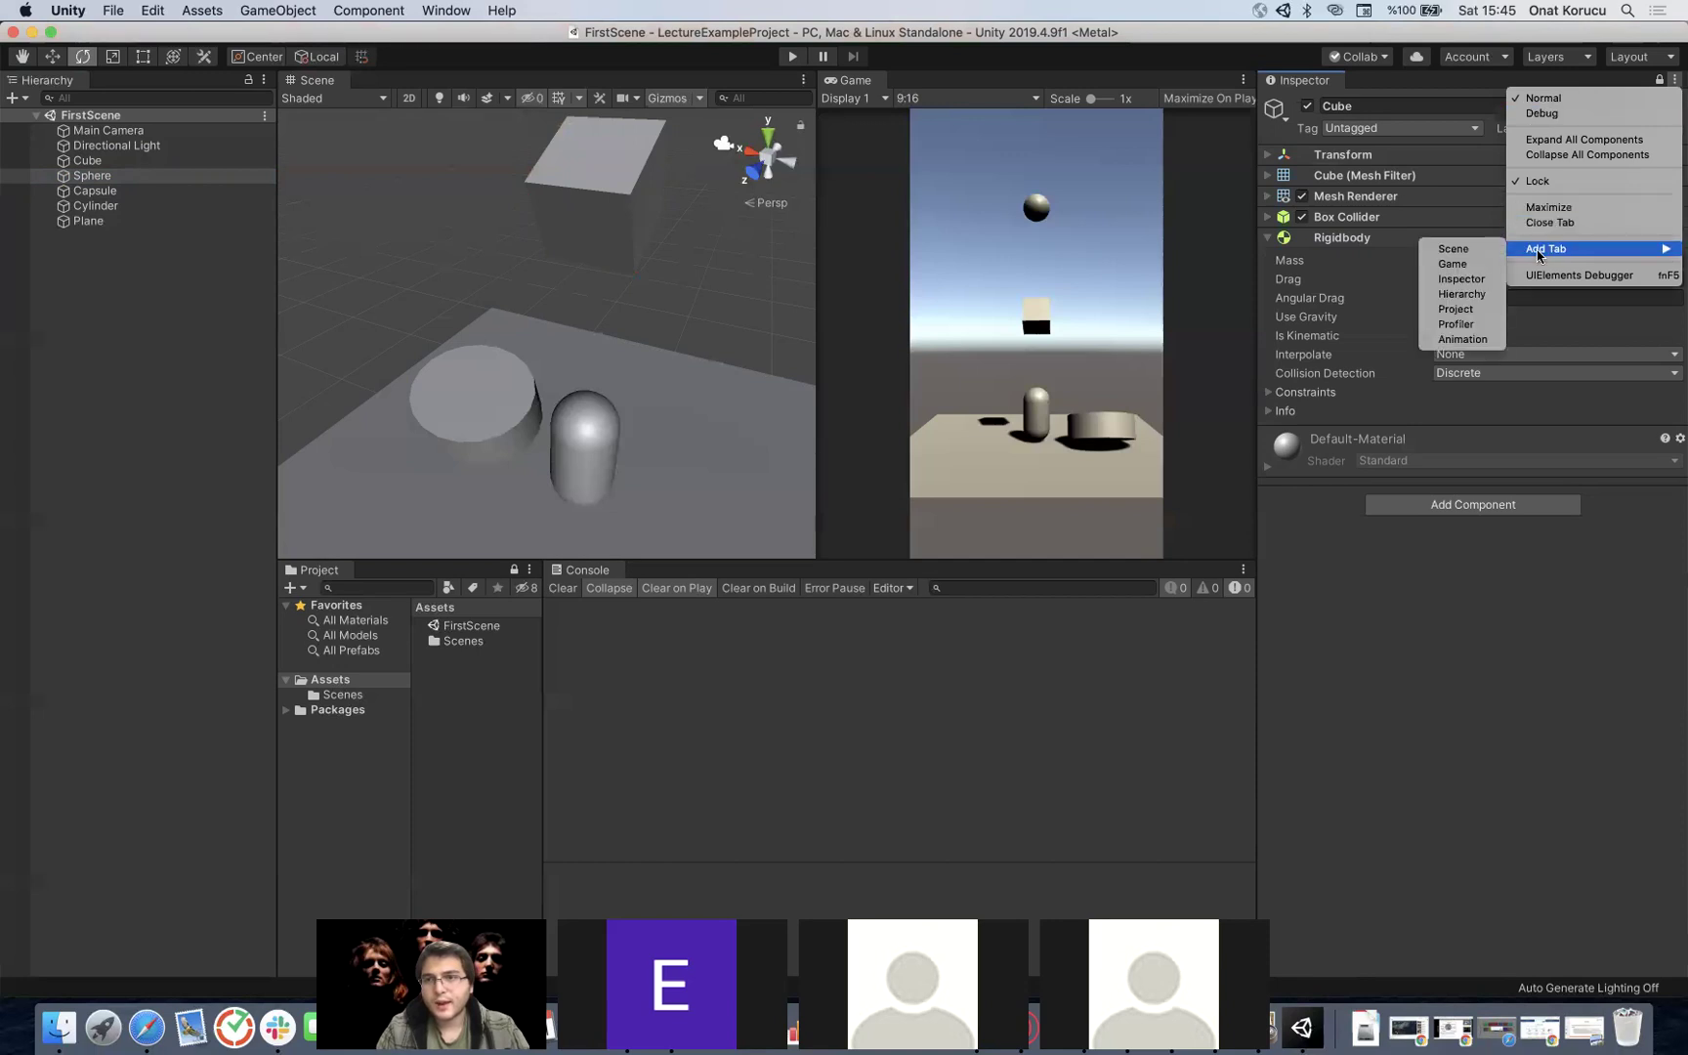
click(1474, 280)
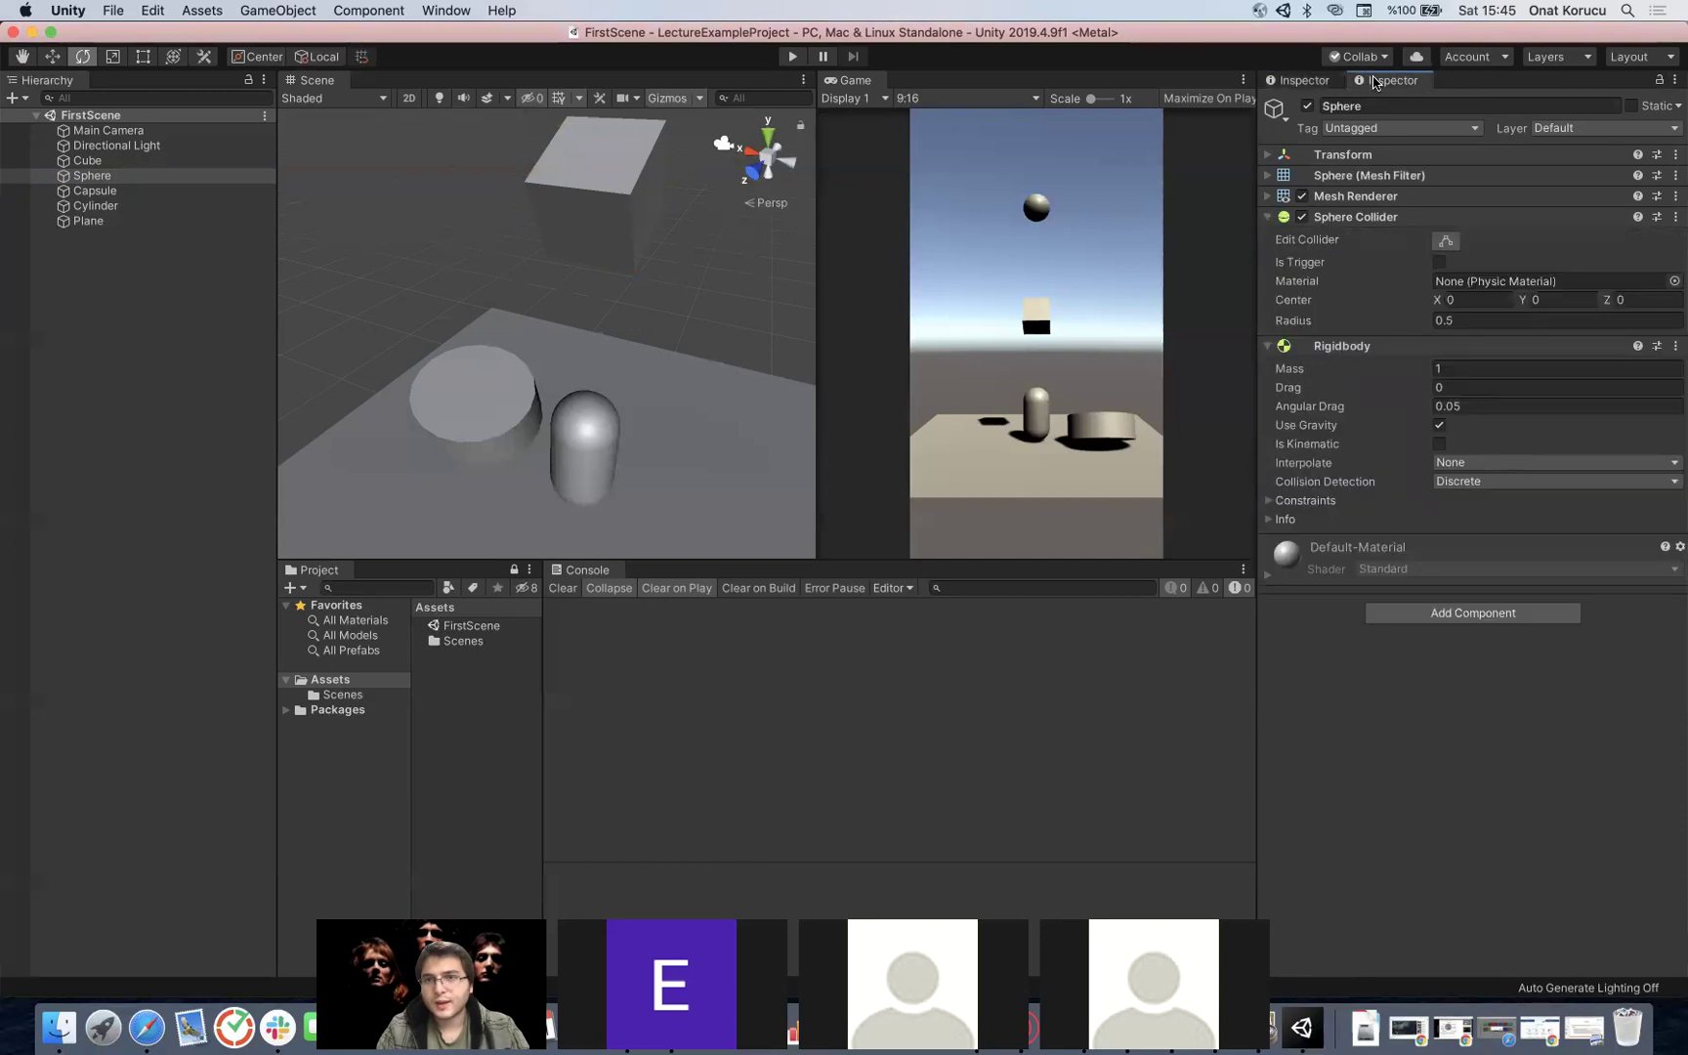
click(1299, 80)
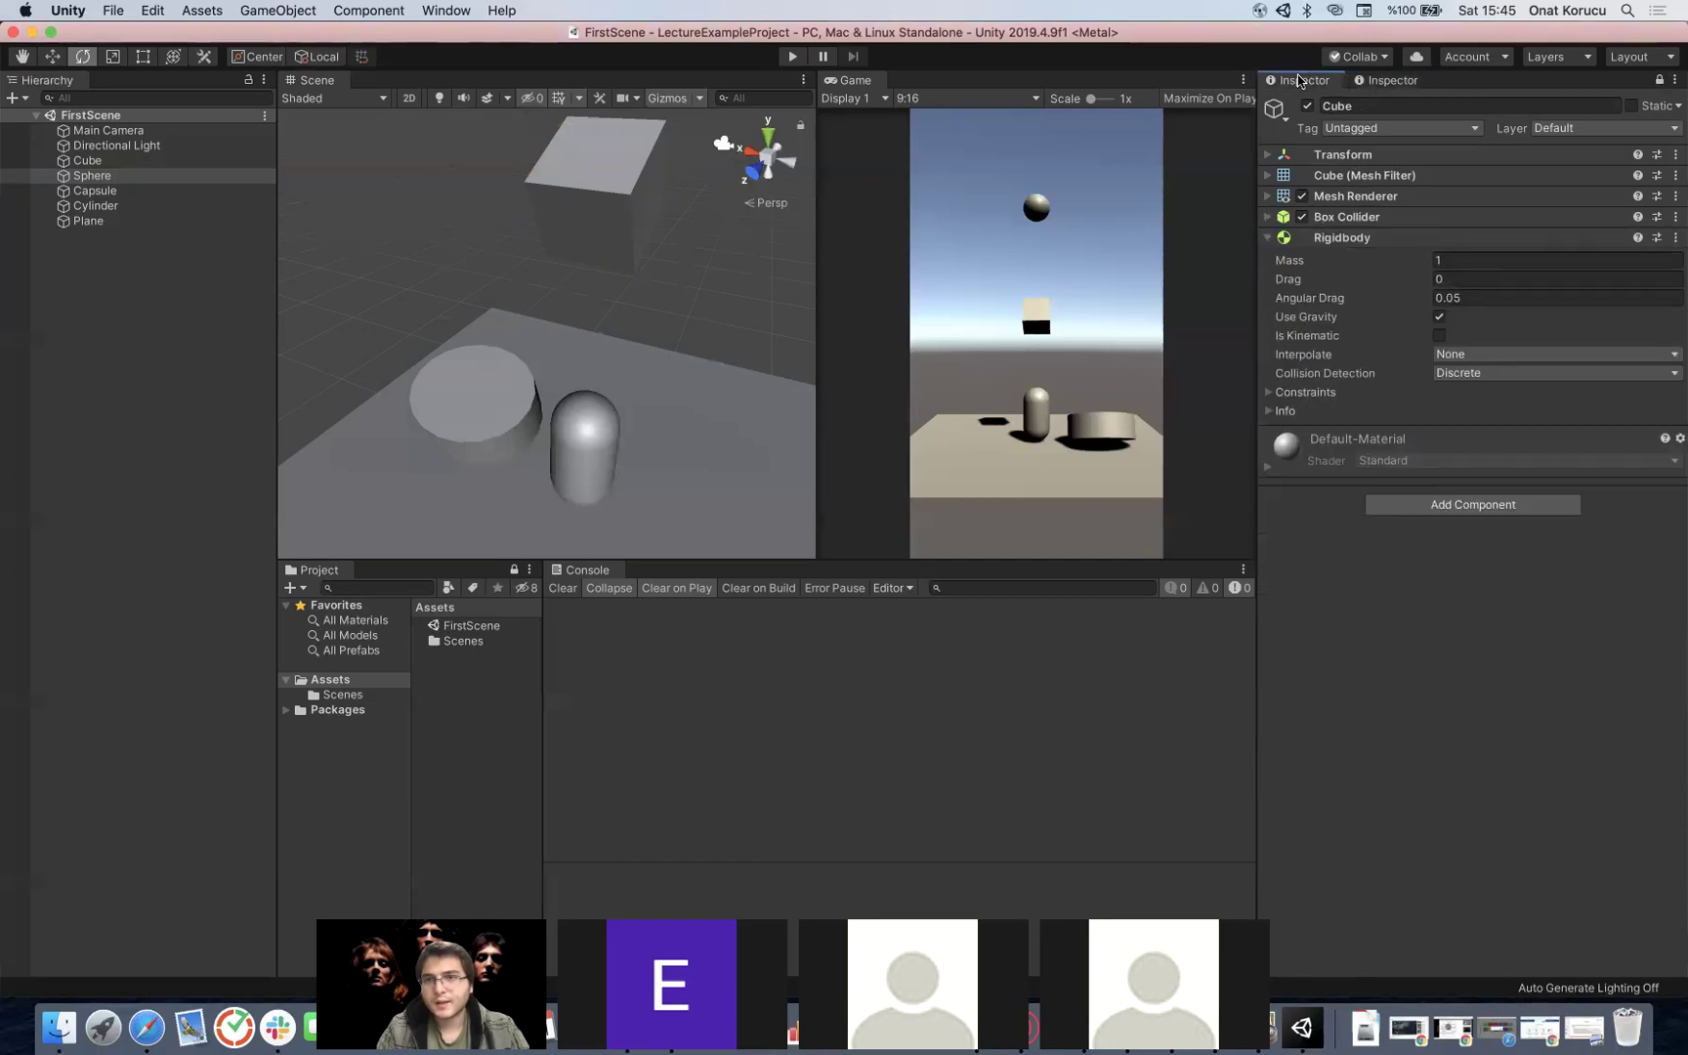
click(1382, 84)
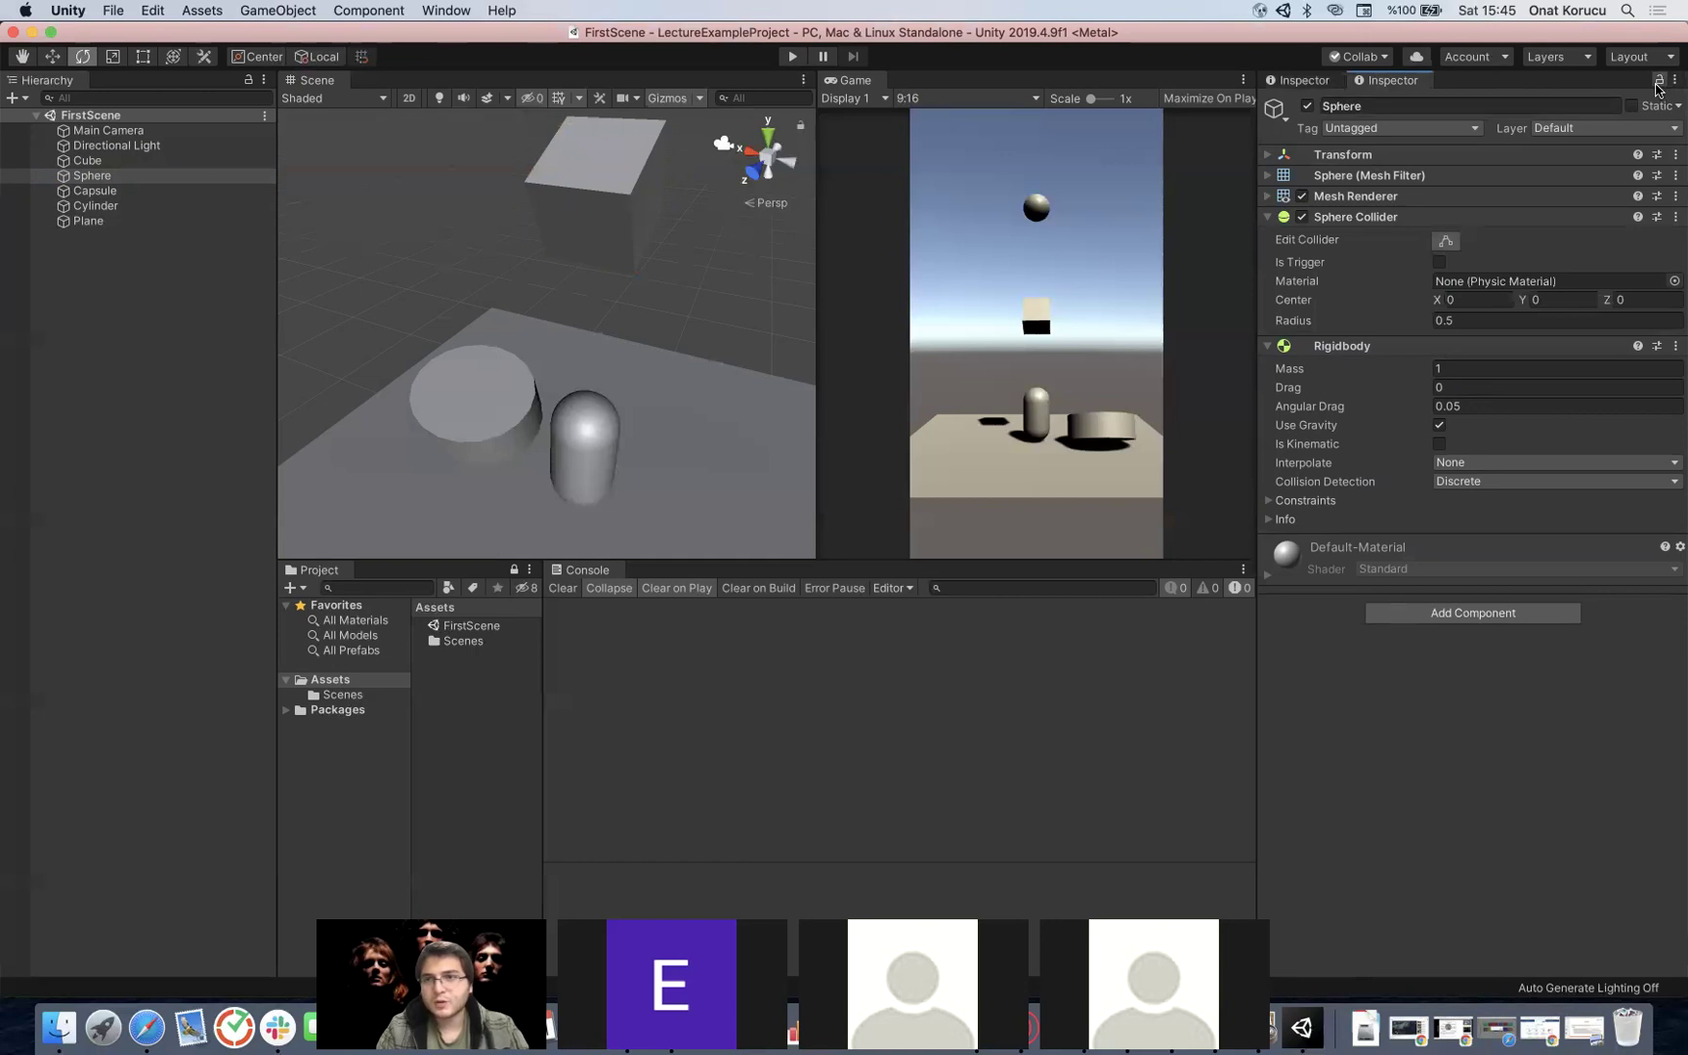
click(1302, 81)
click(1378, 82)
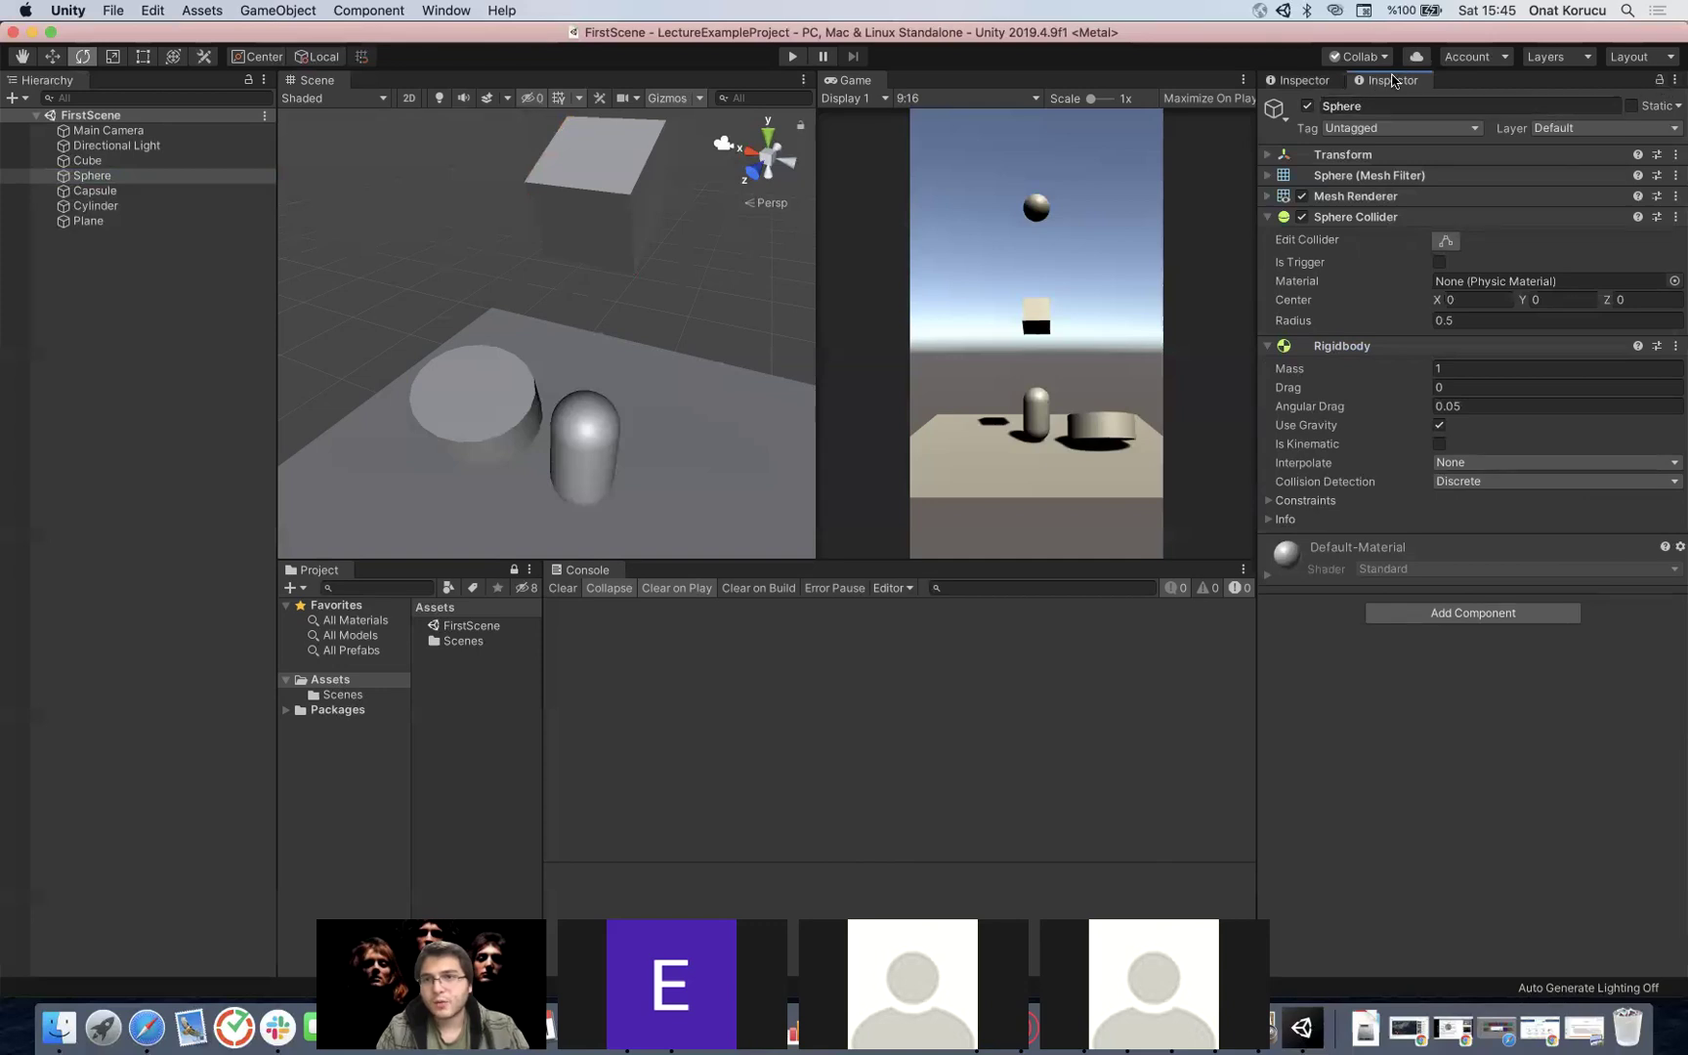
Step: Try docking the second Inspector above the Console and beside the Hierarchy, and finally group it with the Game view
drag(1394, 80, 1150, 648)
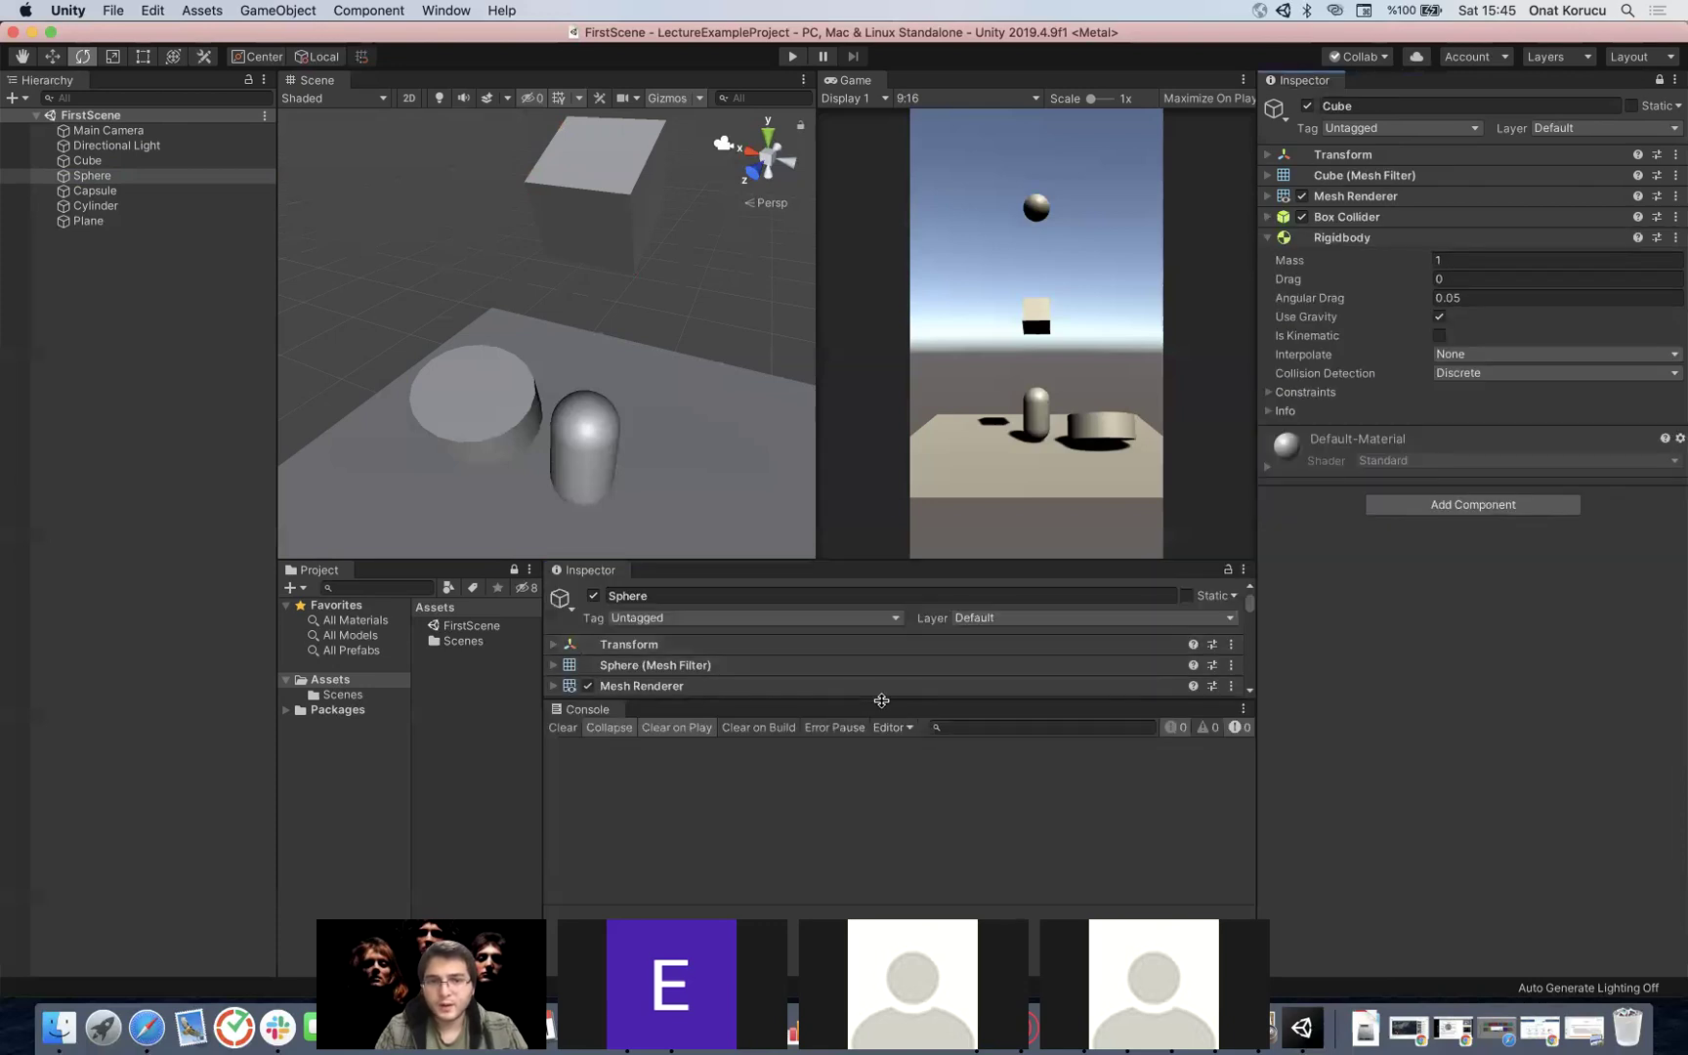
drag(590, 570, 330, 495)
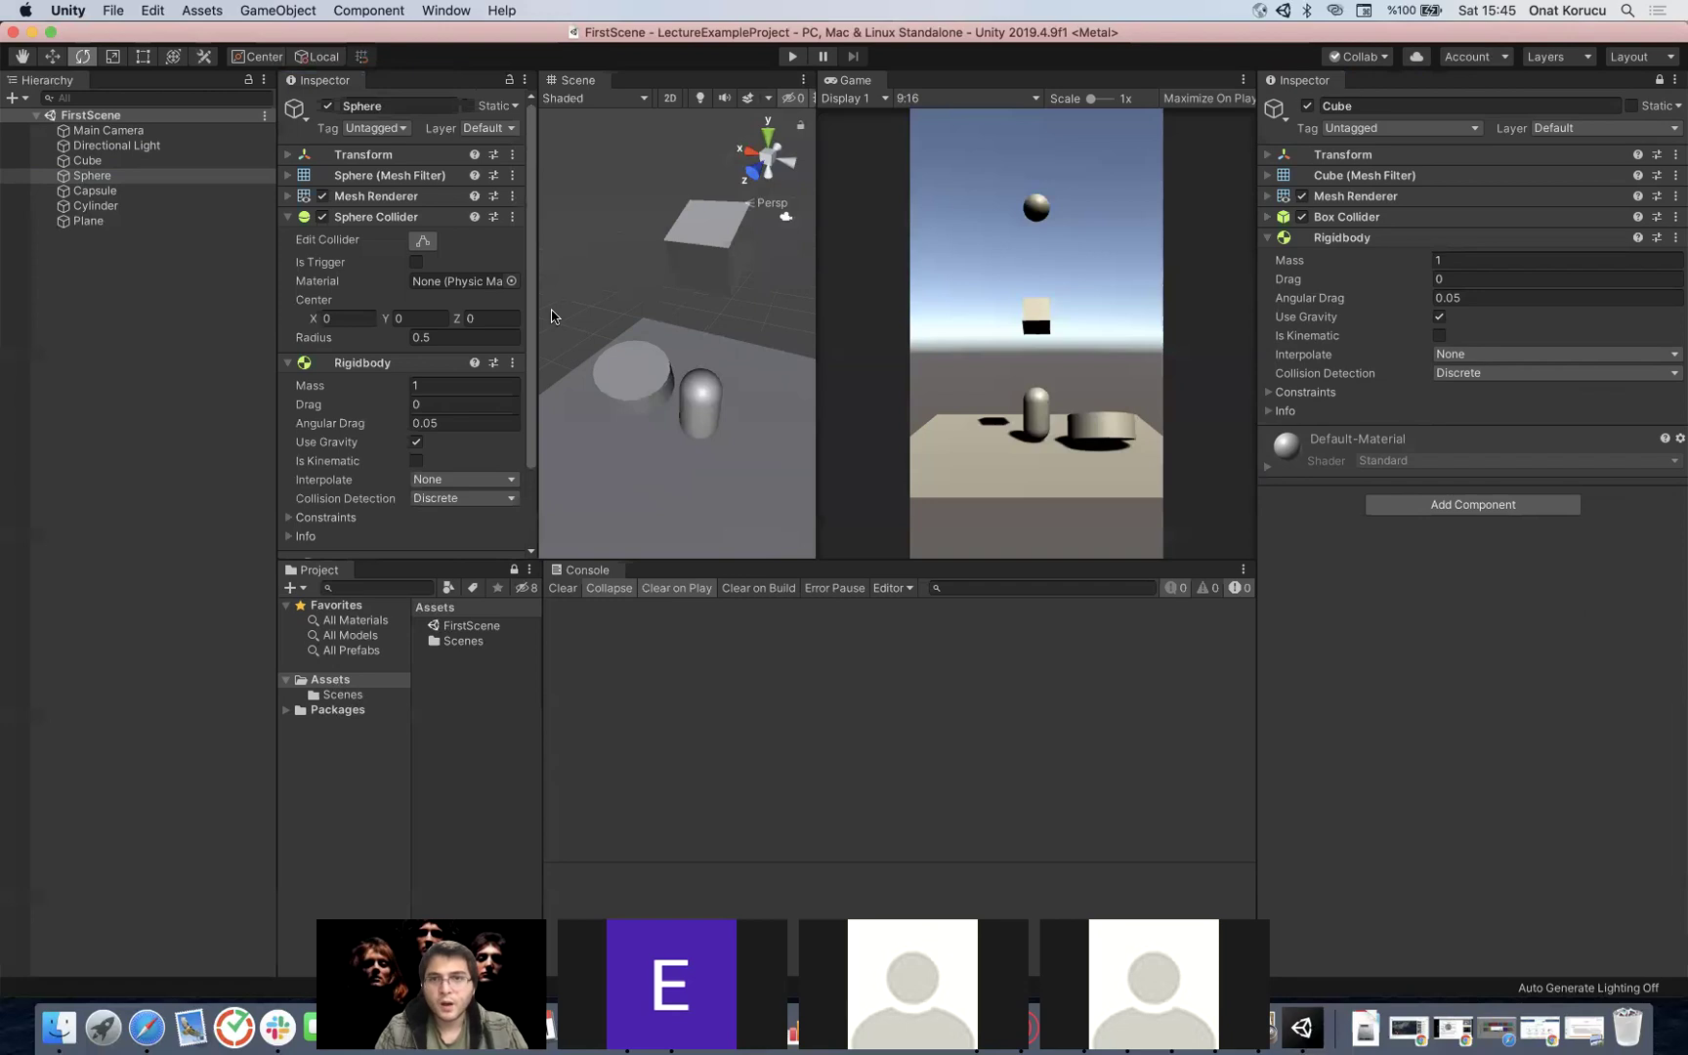
drag(339, 82, 920, 97)
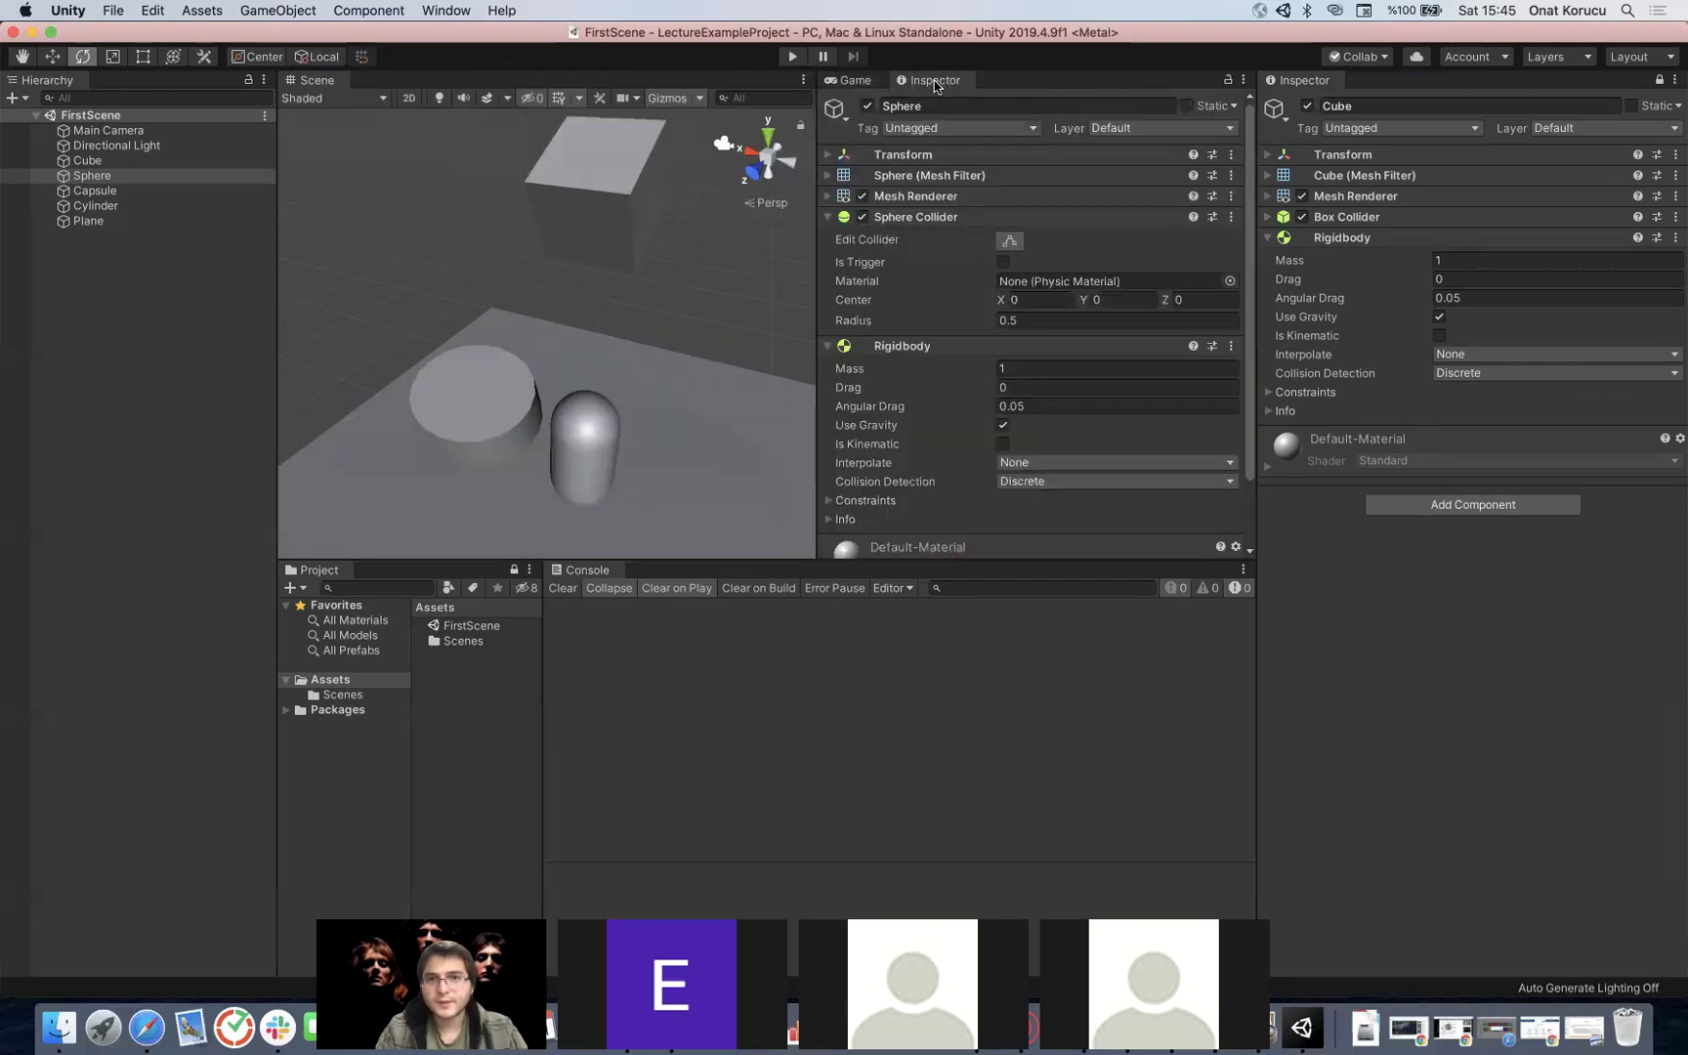
Step: Compare the unlocked Inspector with the one locked on the cube while selecting the capsule, cylinder, sphere and cube
click(974, 103)
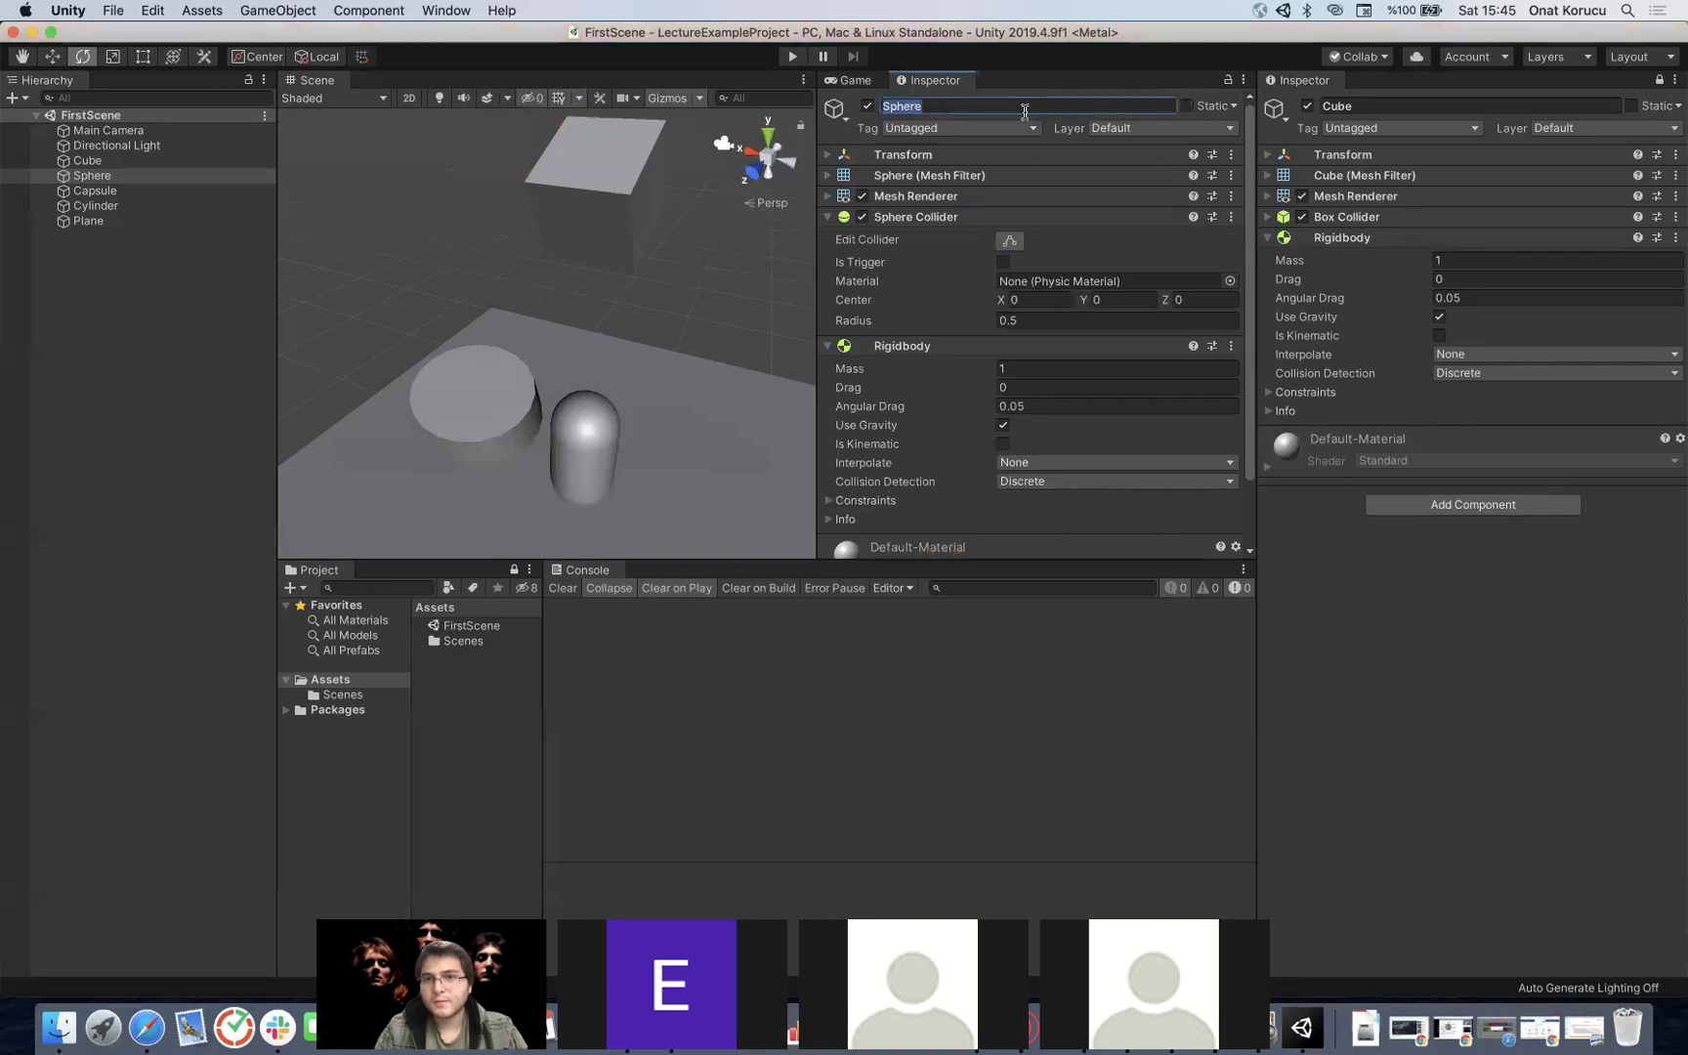
click(1305, 83)
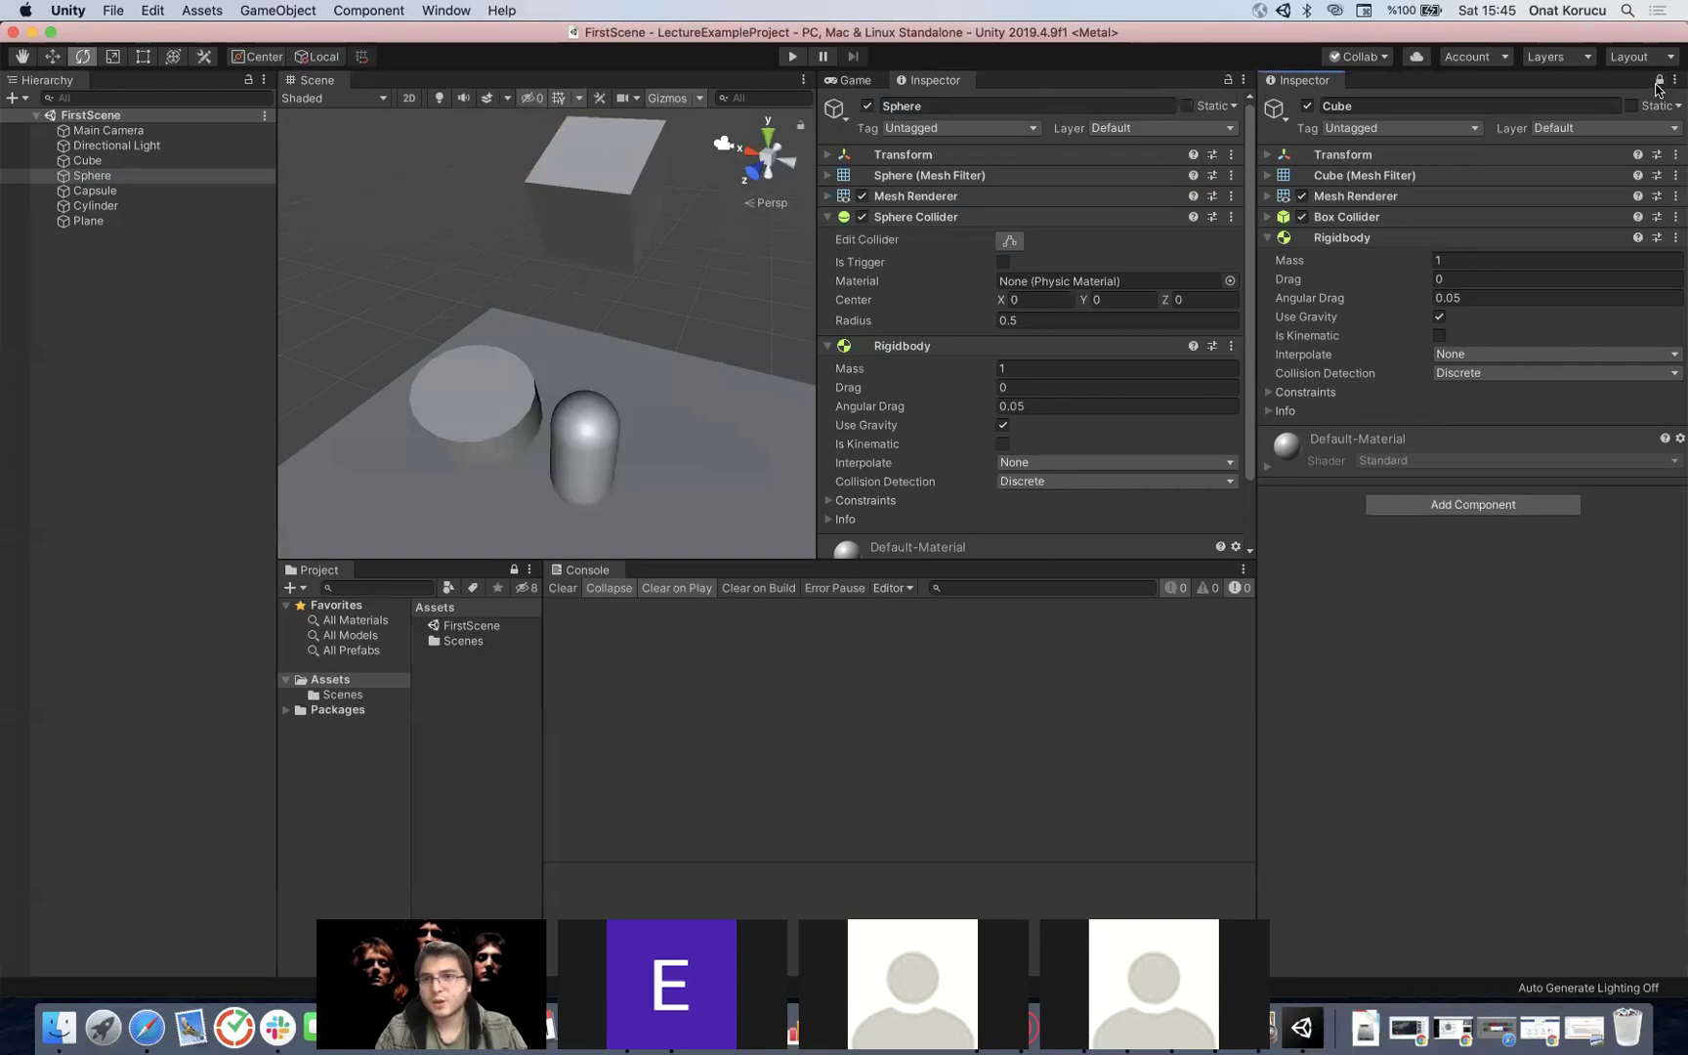
click(918, 105)
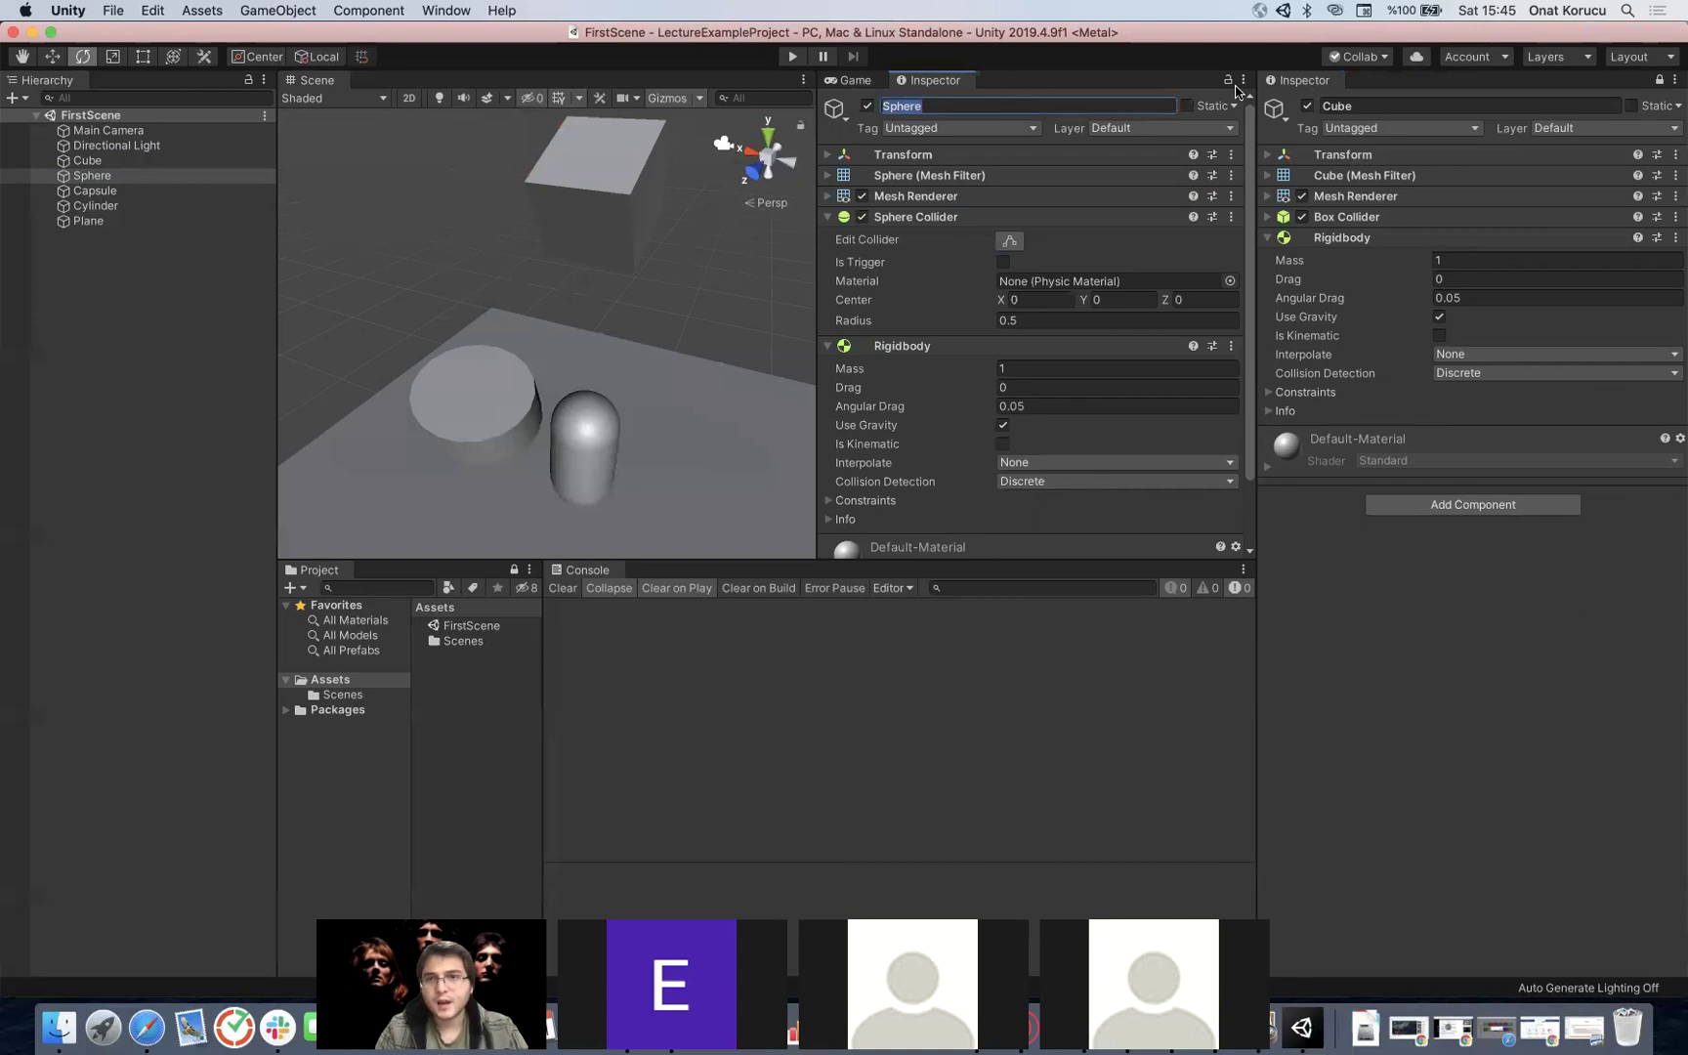
click(131, 190)
click(131, 205)
click(138, 177)
click(149, 160)
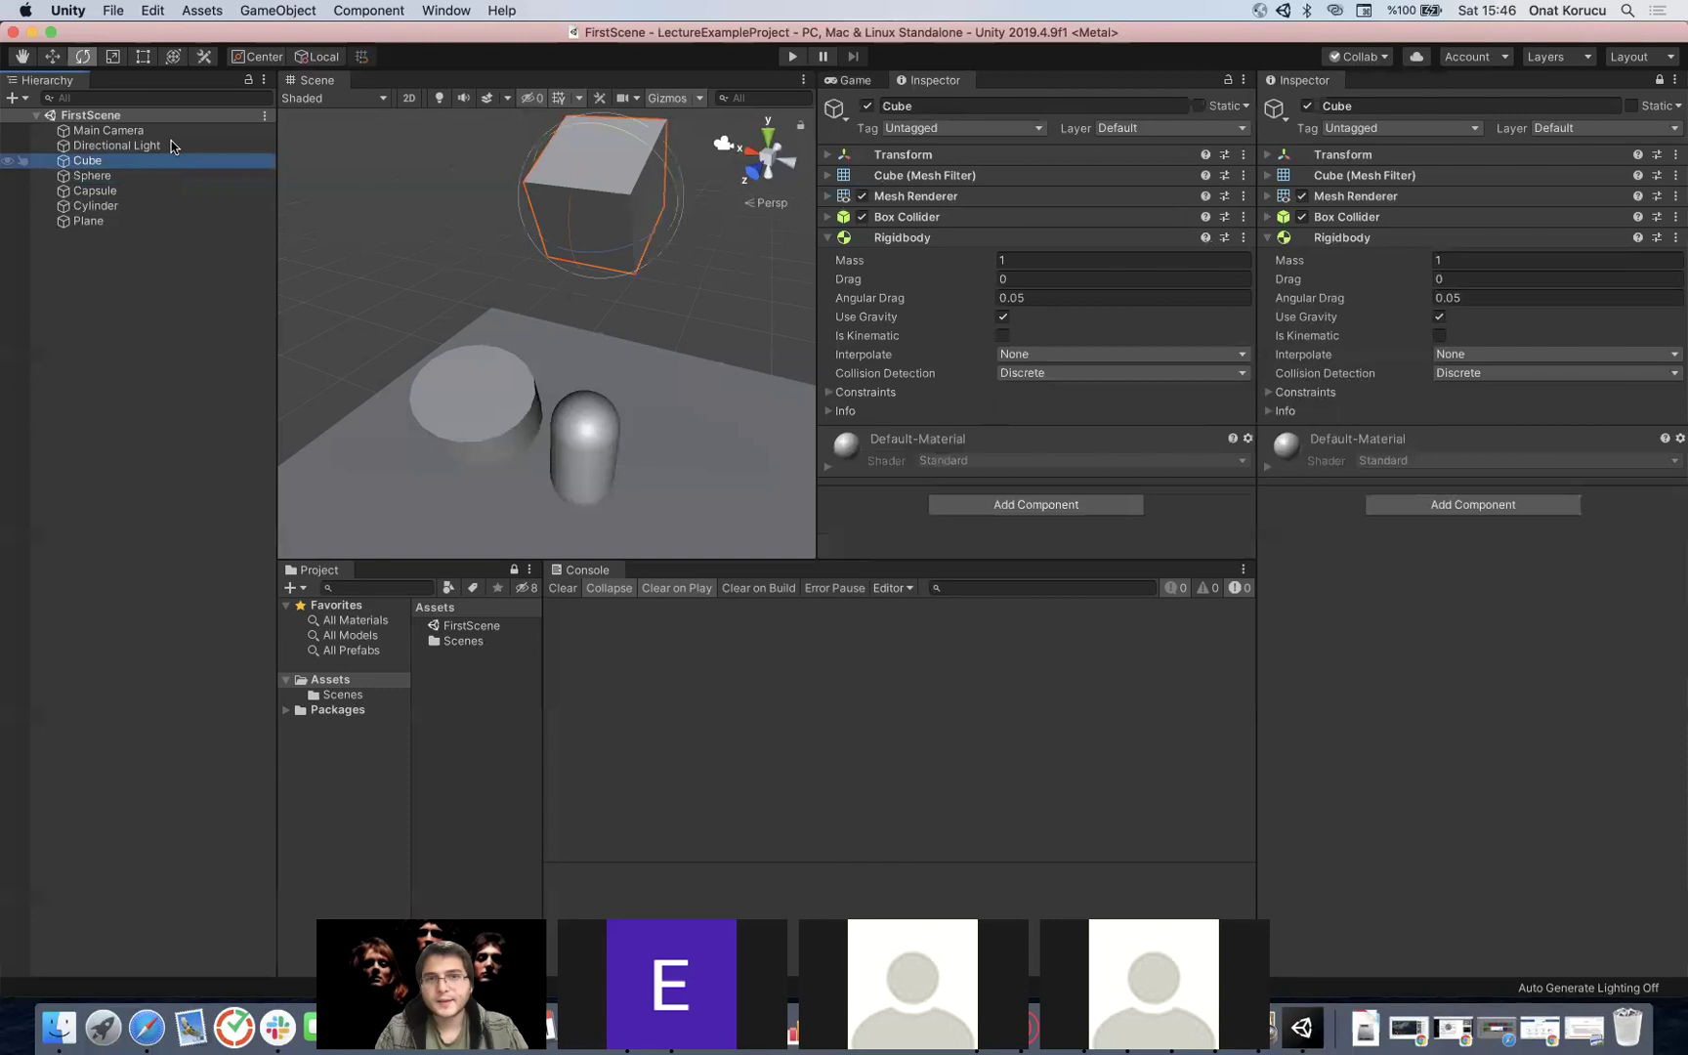
click(924, 105)
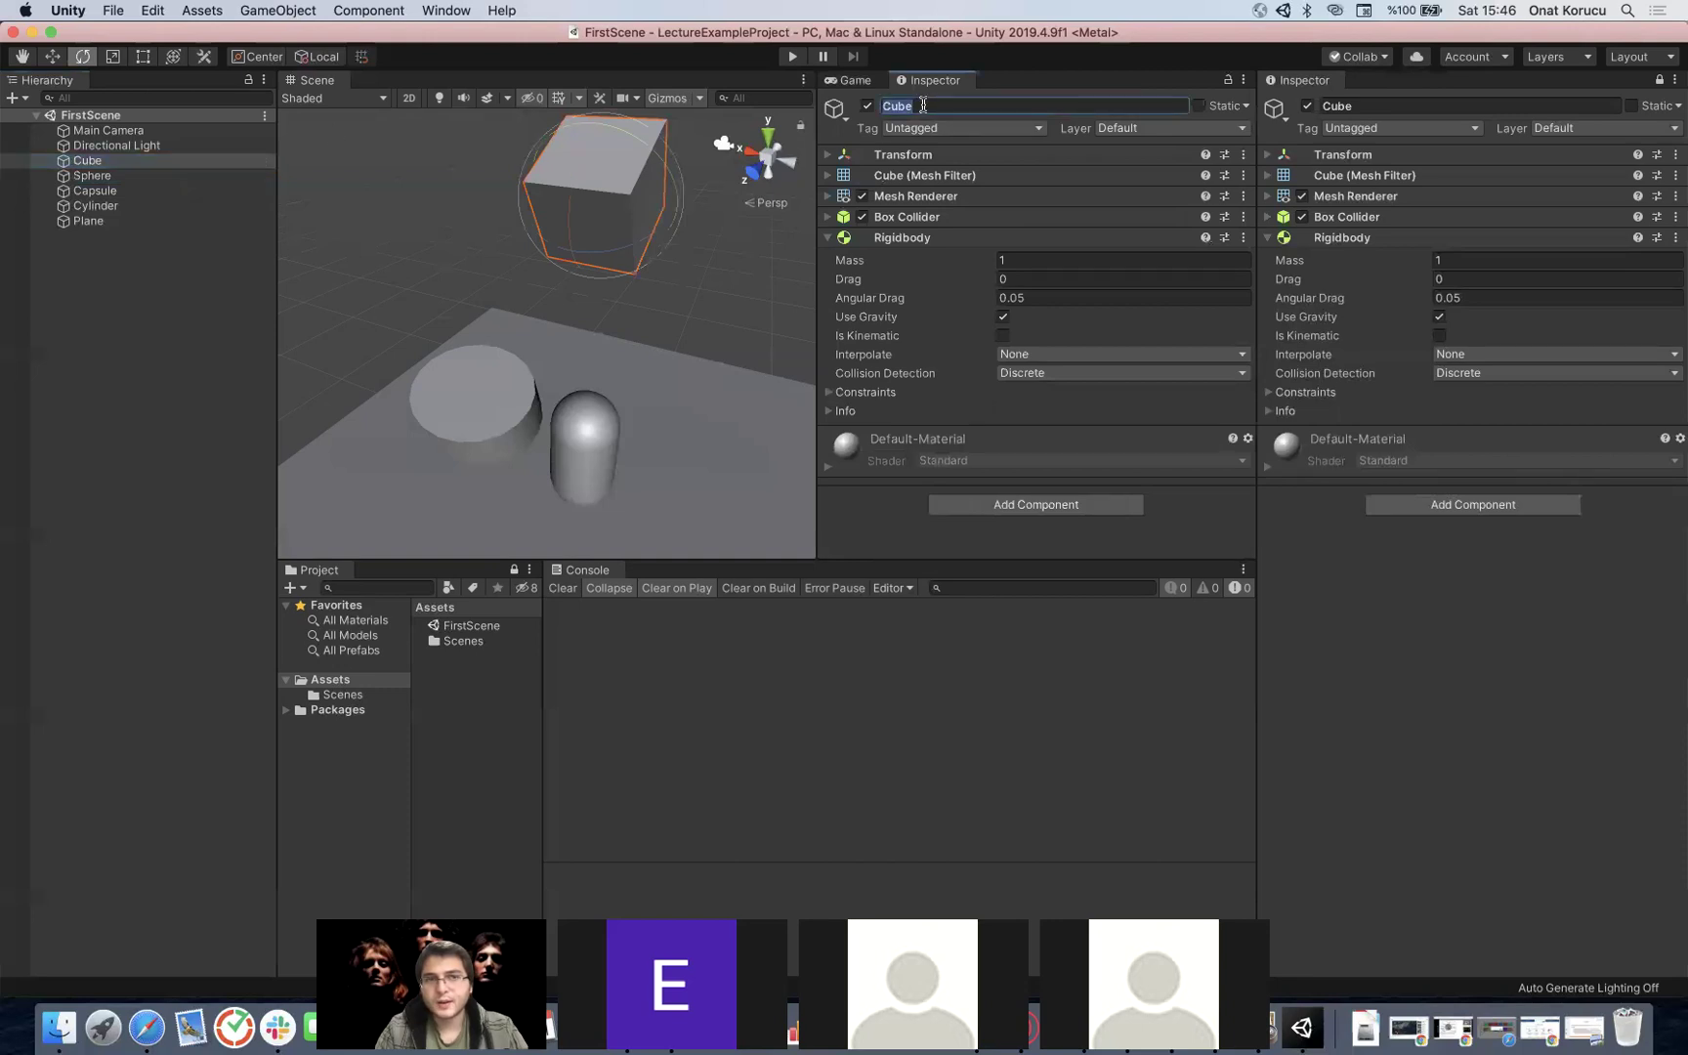
Step: Step back and forth through the scene objects from camera to plane, comparing each one's components with the locked cube's
click(149, 146)
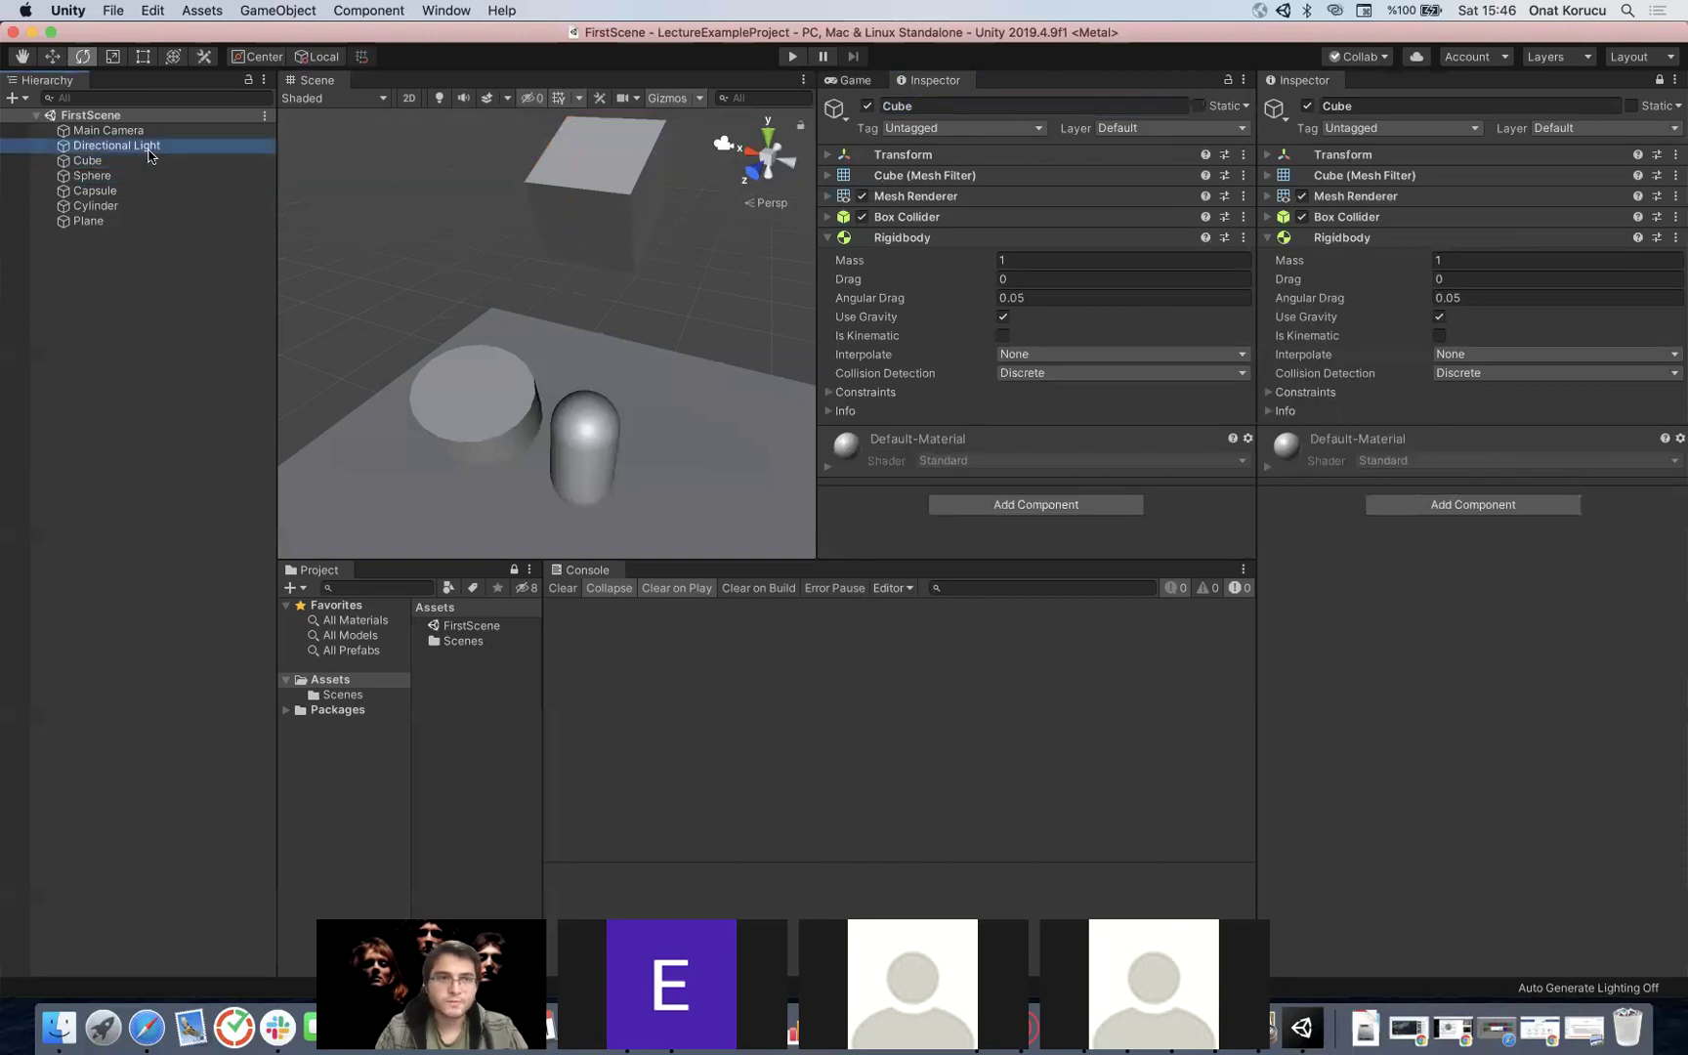
key(Up)
key(Down)
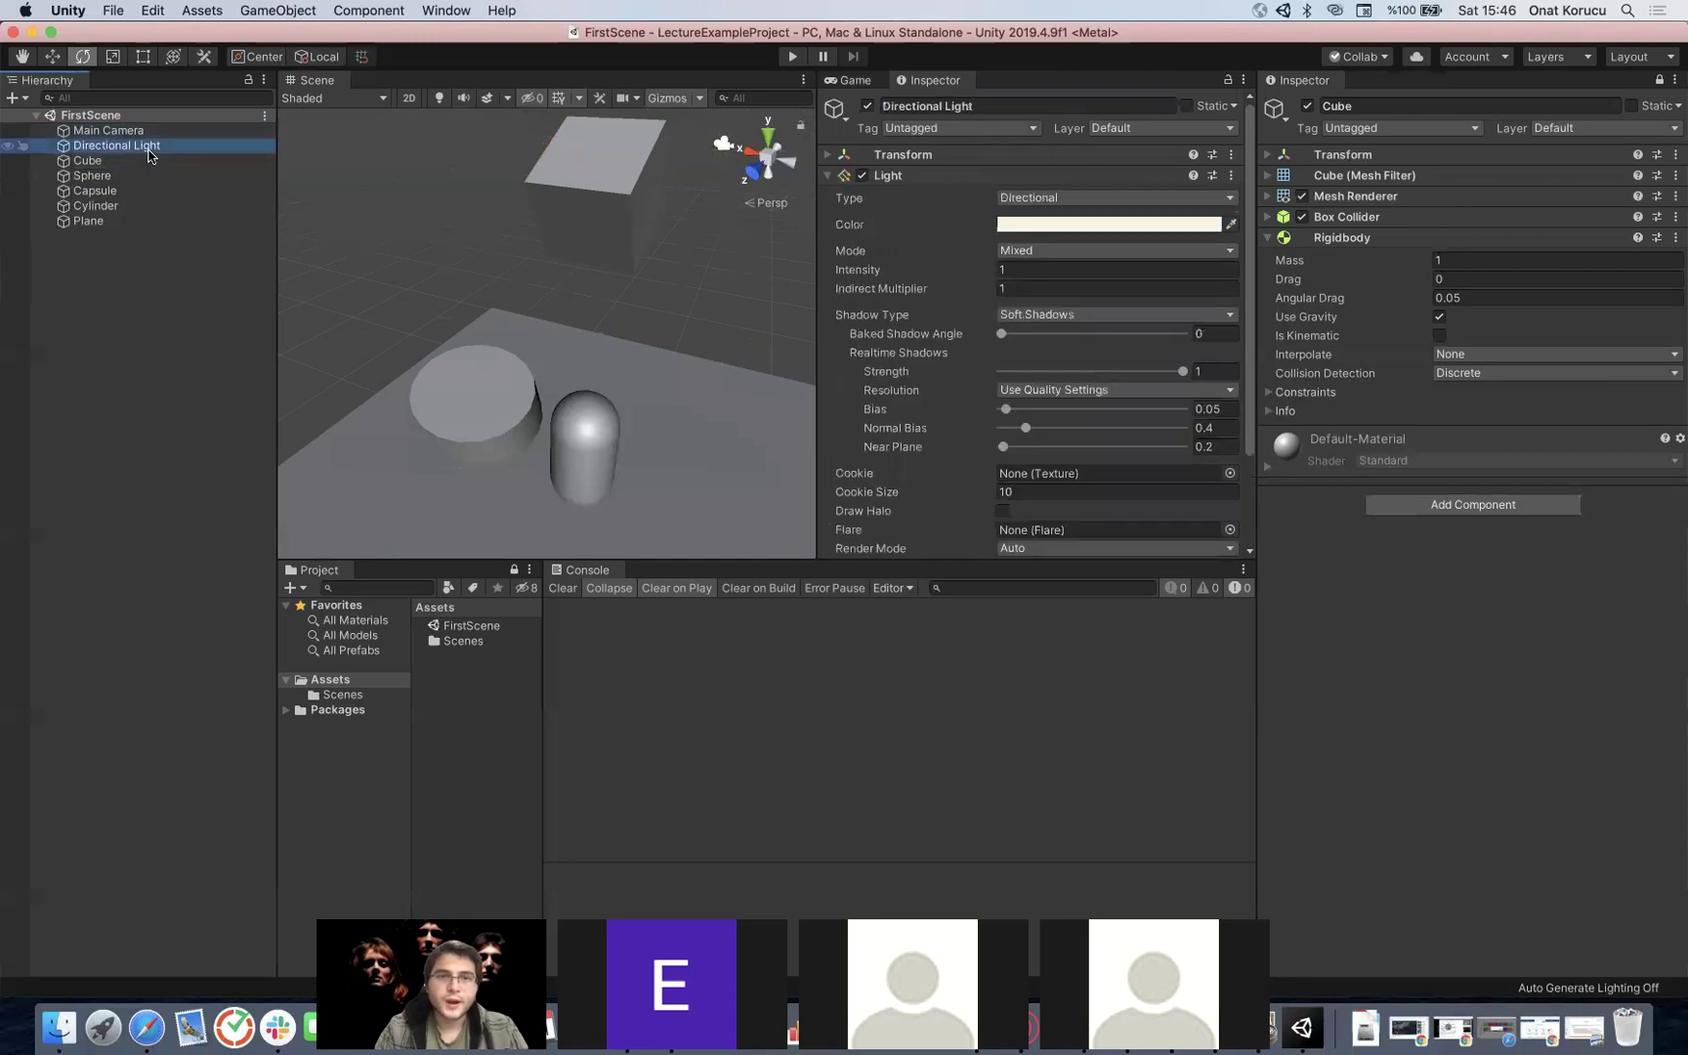
key(Down)
key(Down)
key(Down)
key(Down)
key(Down)
key(Up)
key(Up)
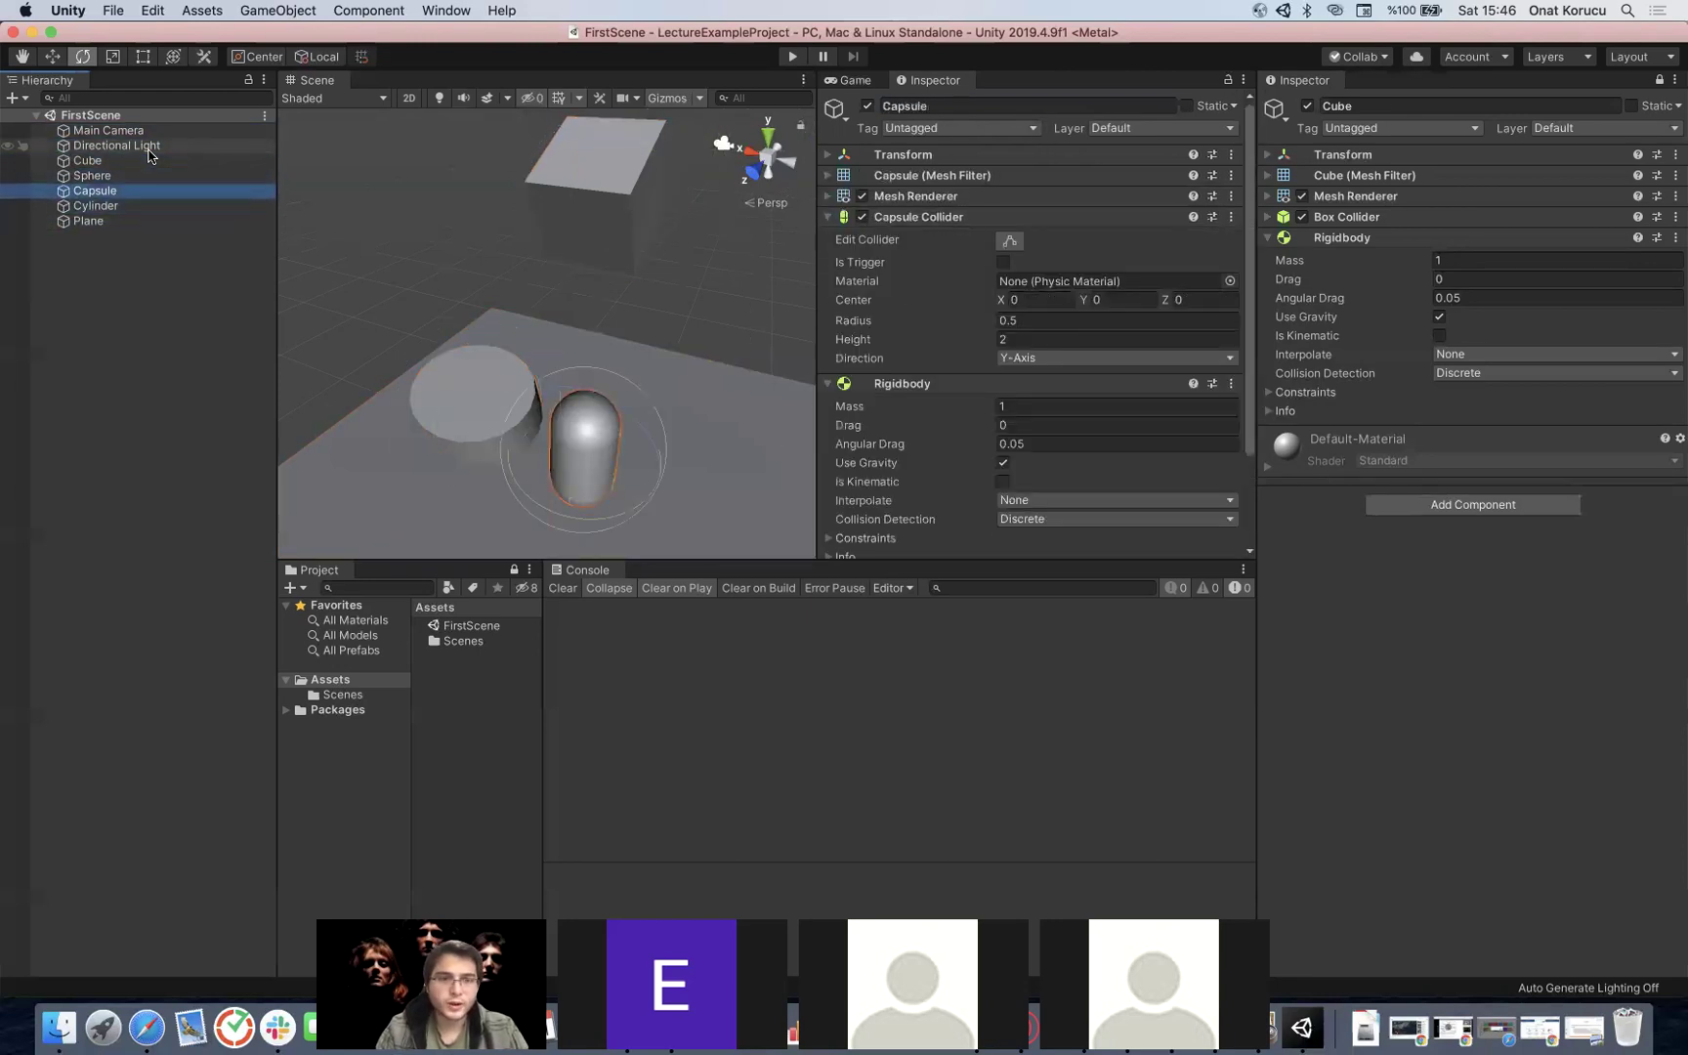
key(Up)
key(Up)
key(Down)
key(Up)
key(Down)
key(Down)
key(Down)
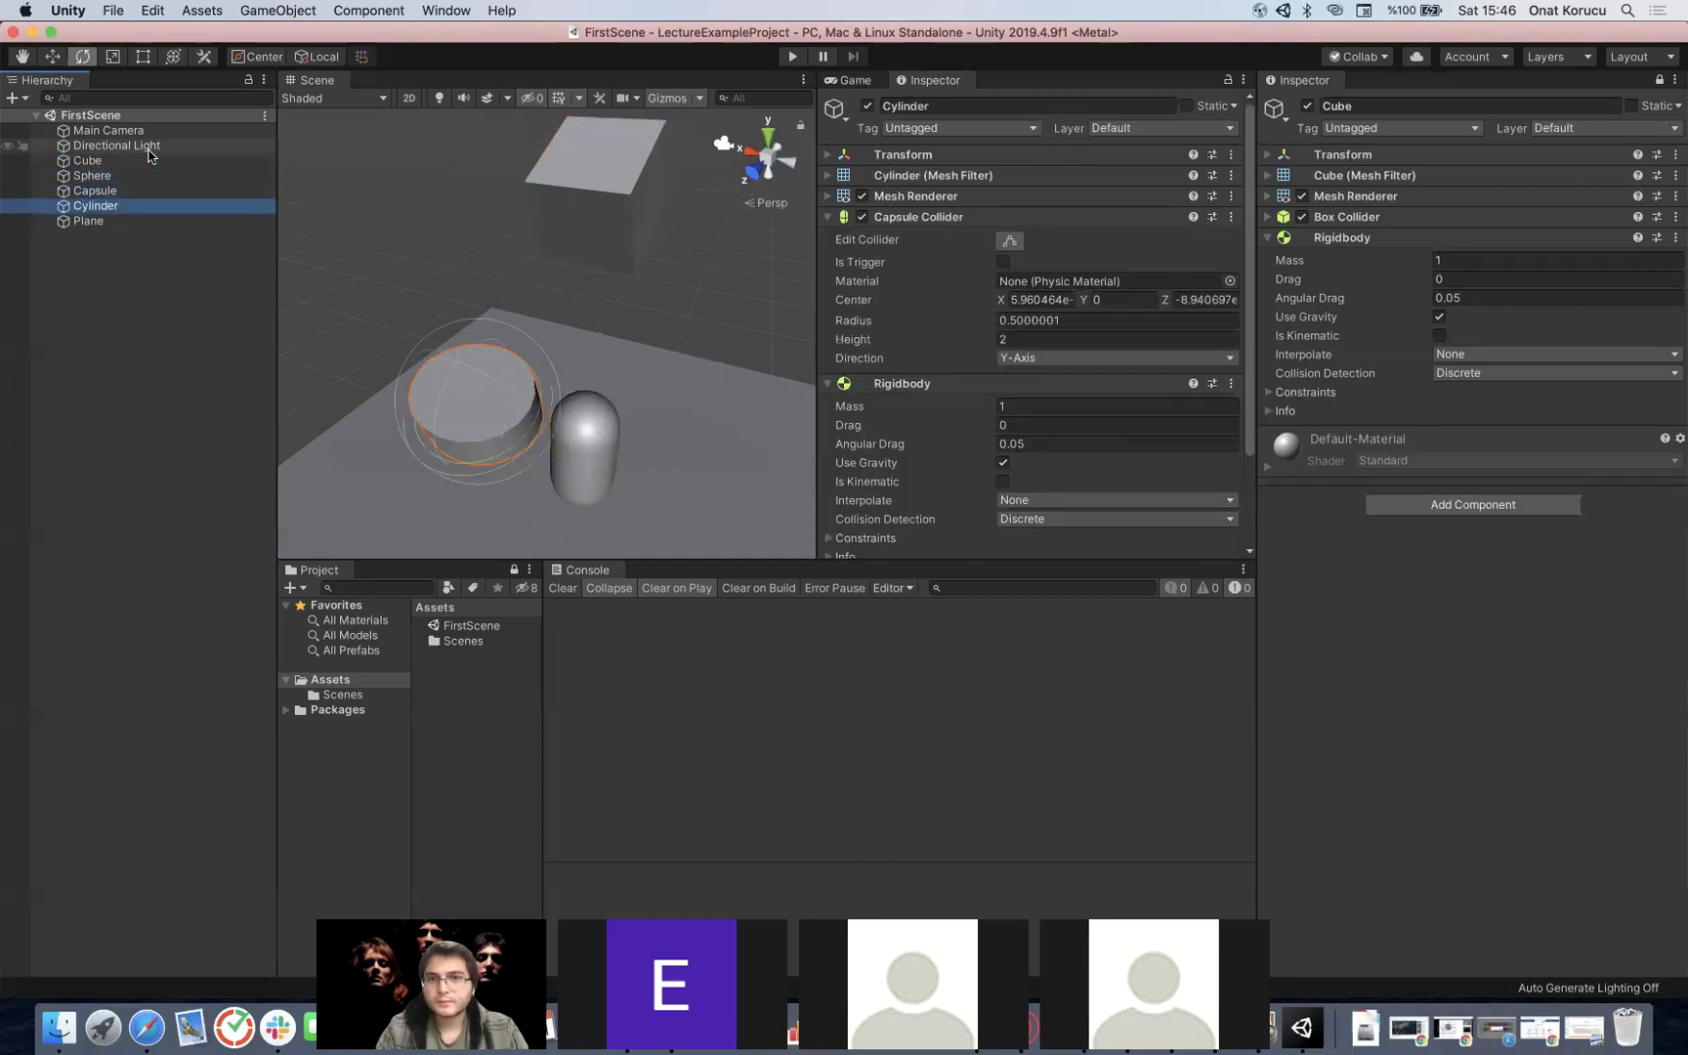
key(Up)
key(Up)
key(Up)
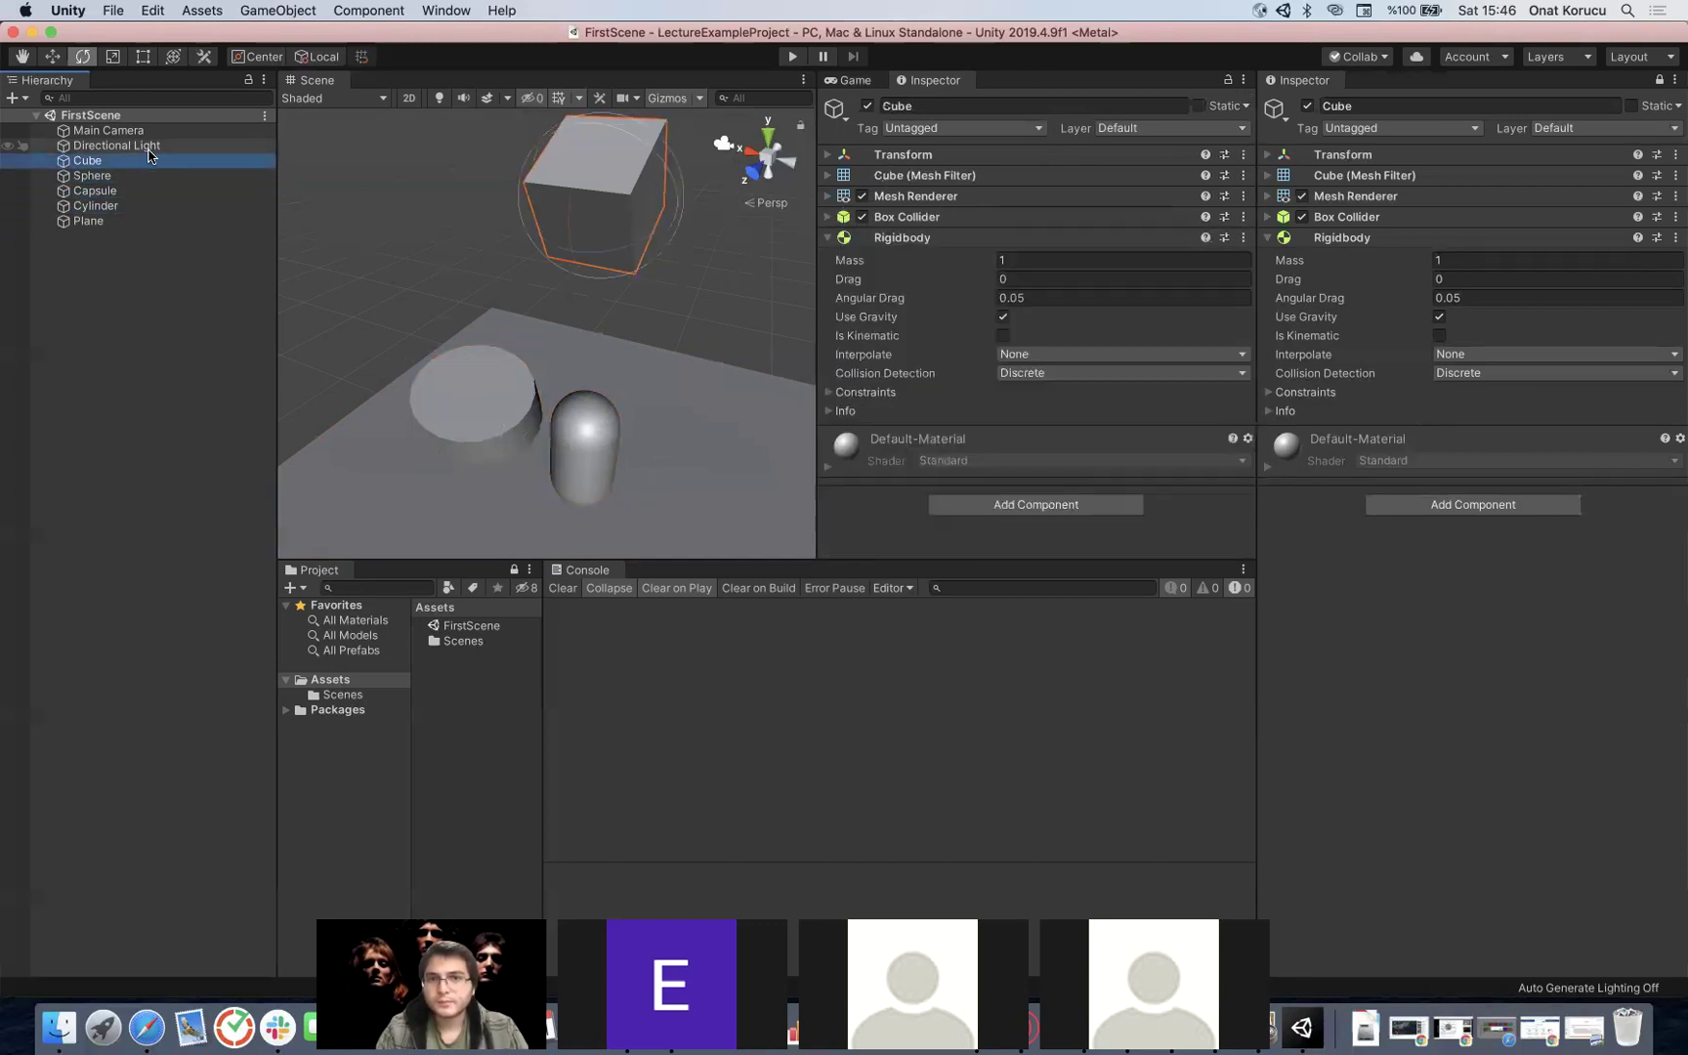
Step: Close the second, unlocked Inspector grouped with the Game view
right_click(957, 84)
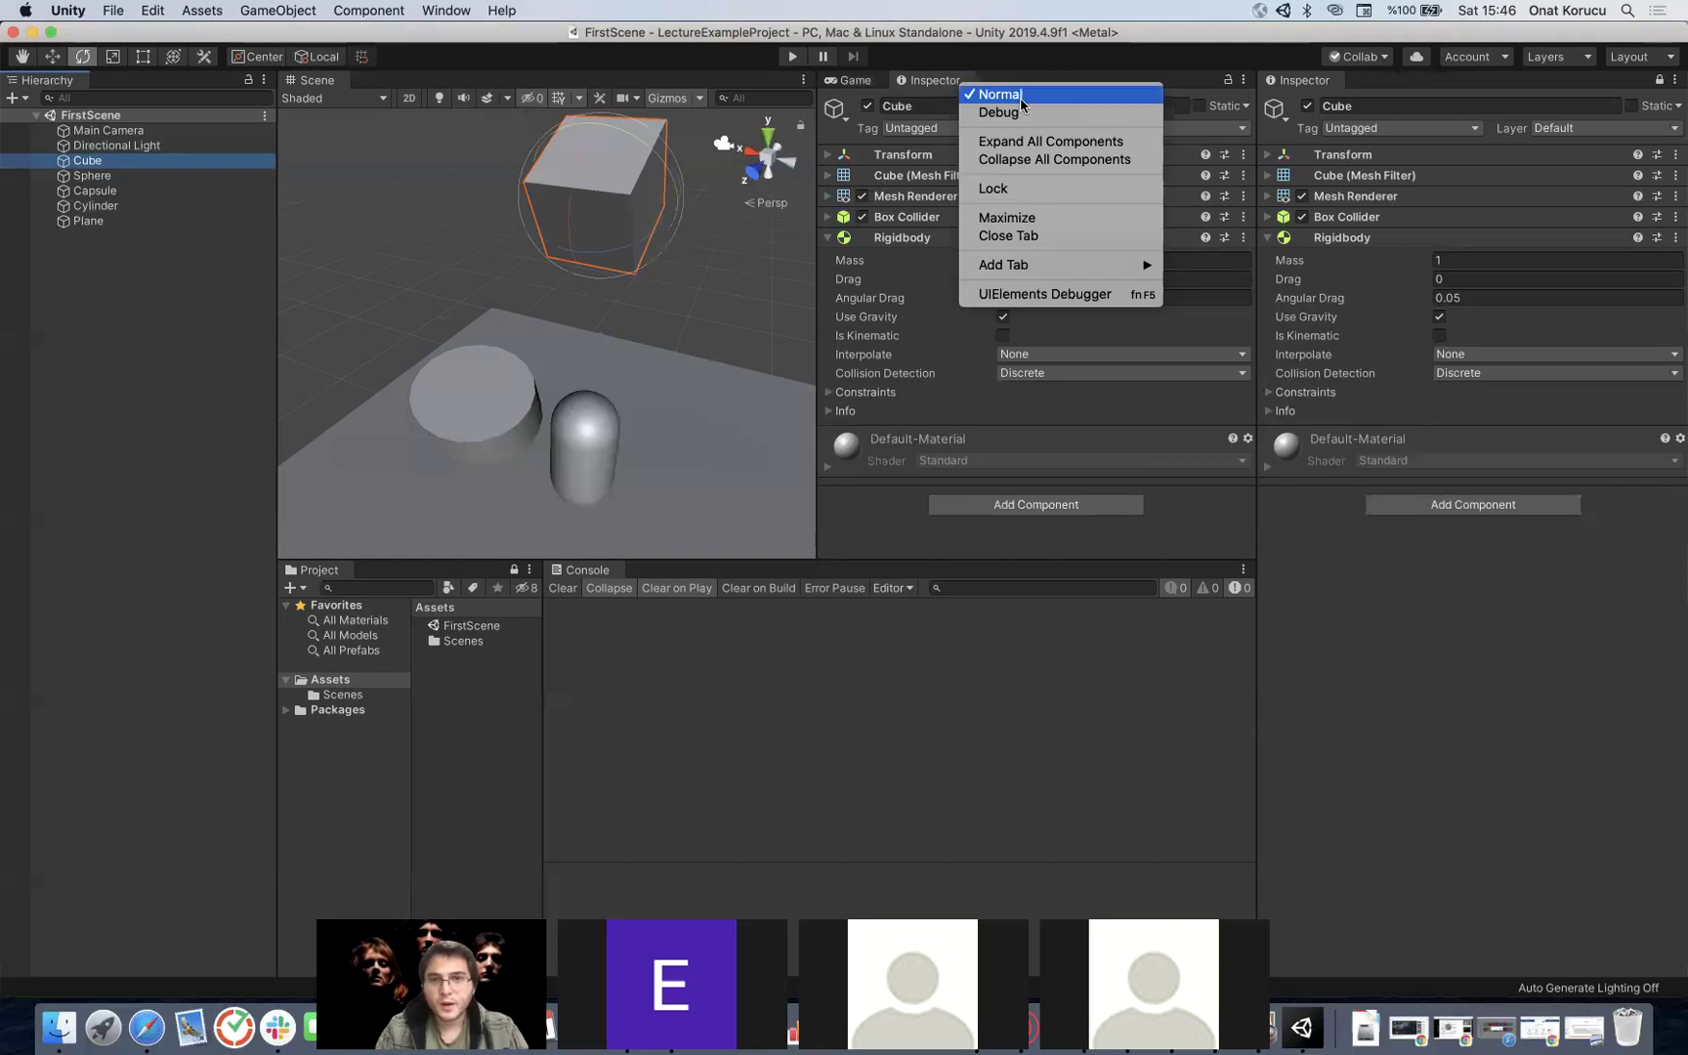
click(914, 81)
right_click(914, 81)
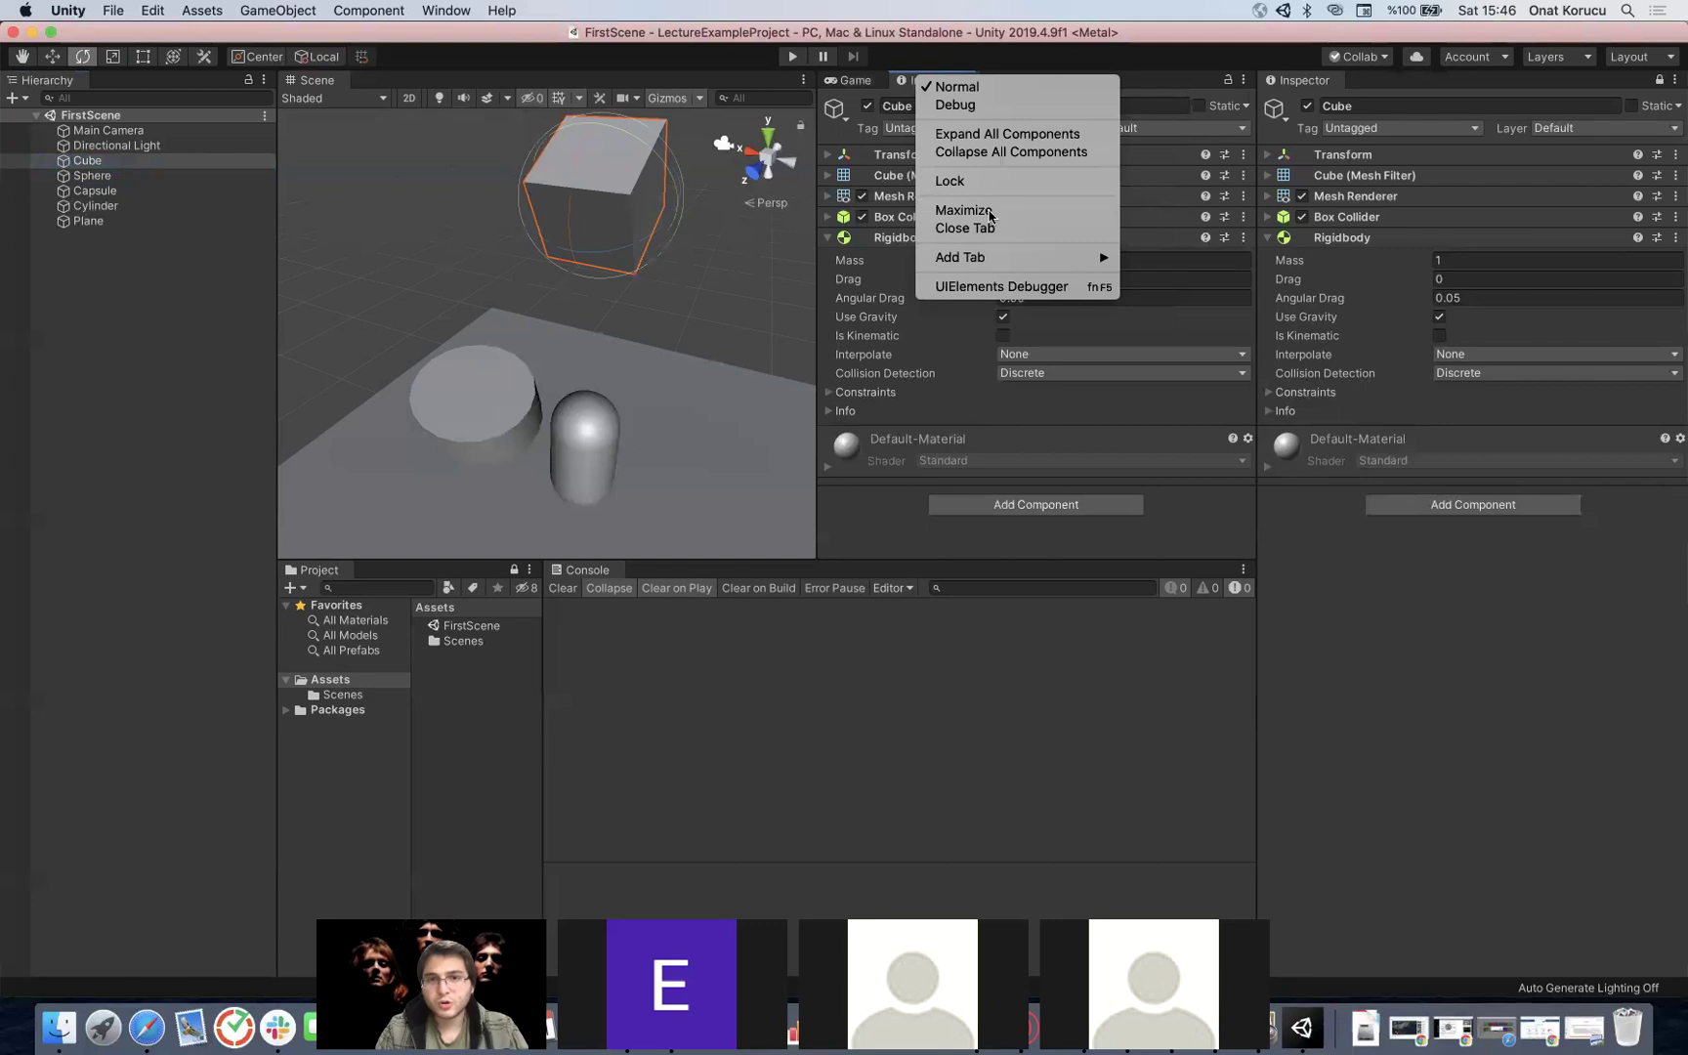
click(1008, 230)
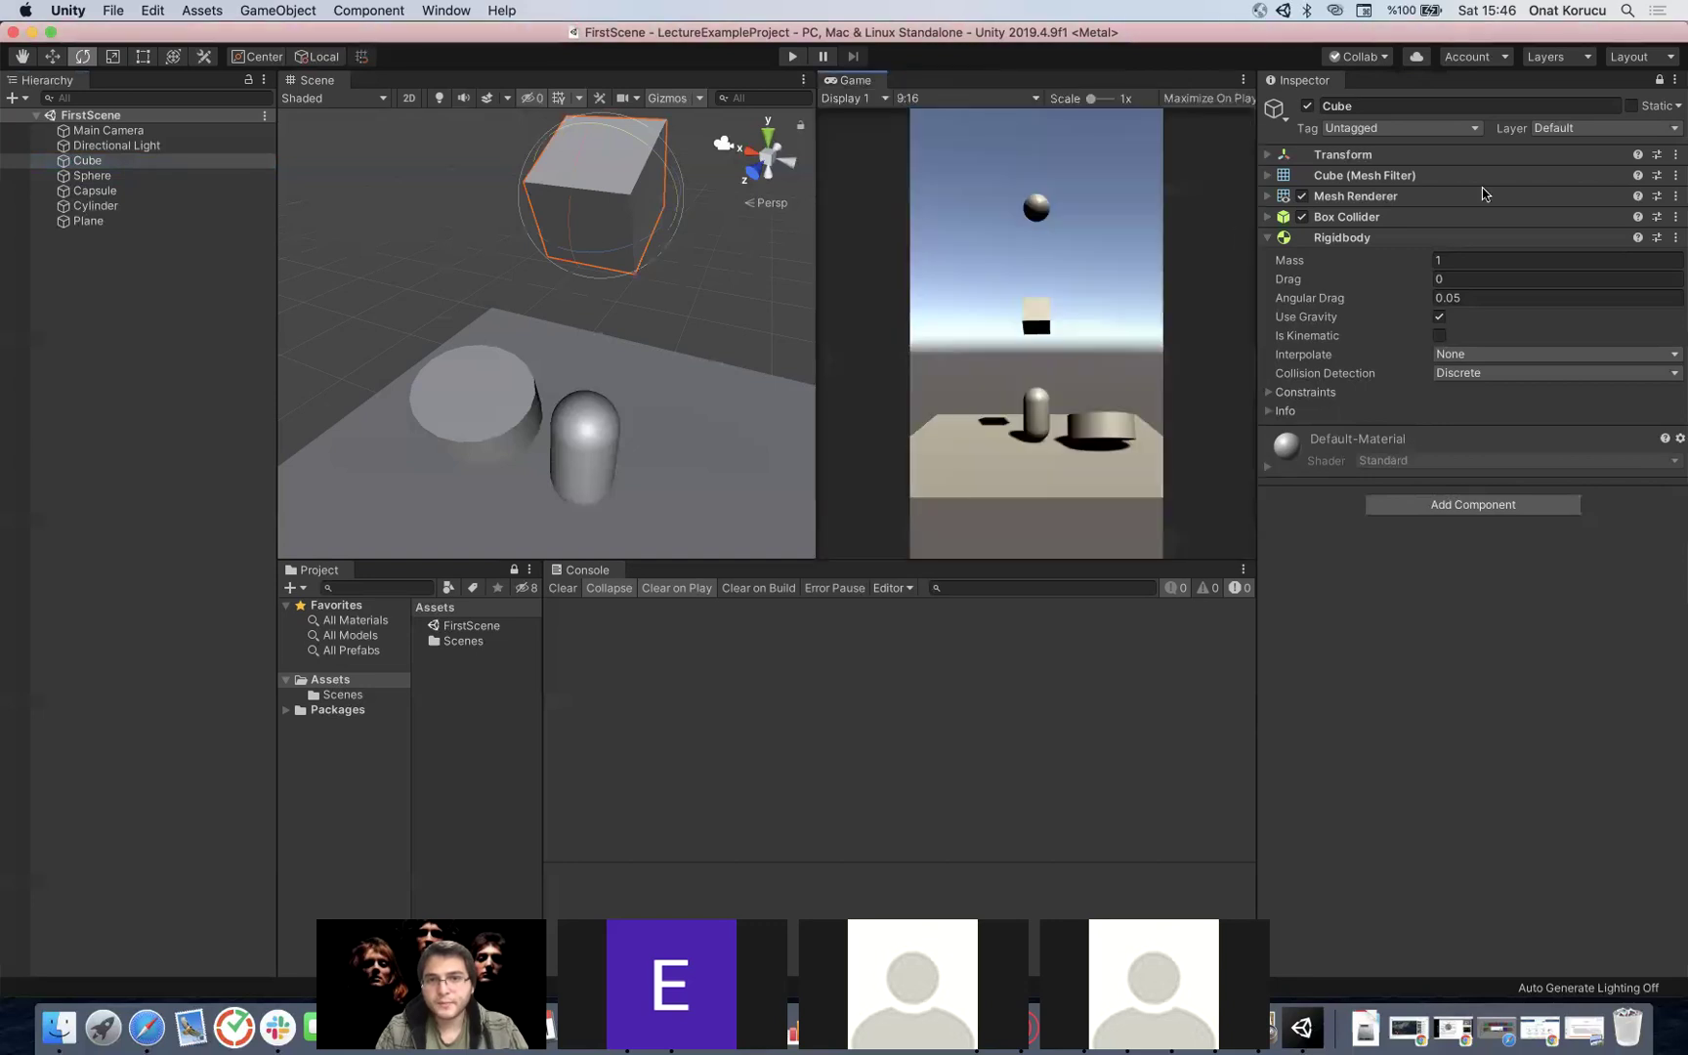
Step: Add a second Project window and dock it in the Console's group, ahead of the Console
click(1675, 81)
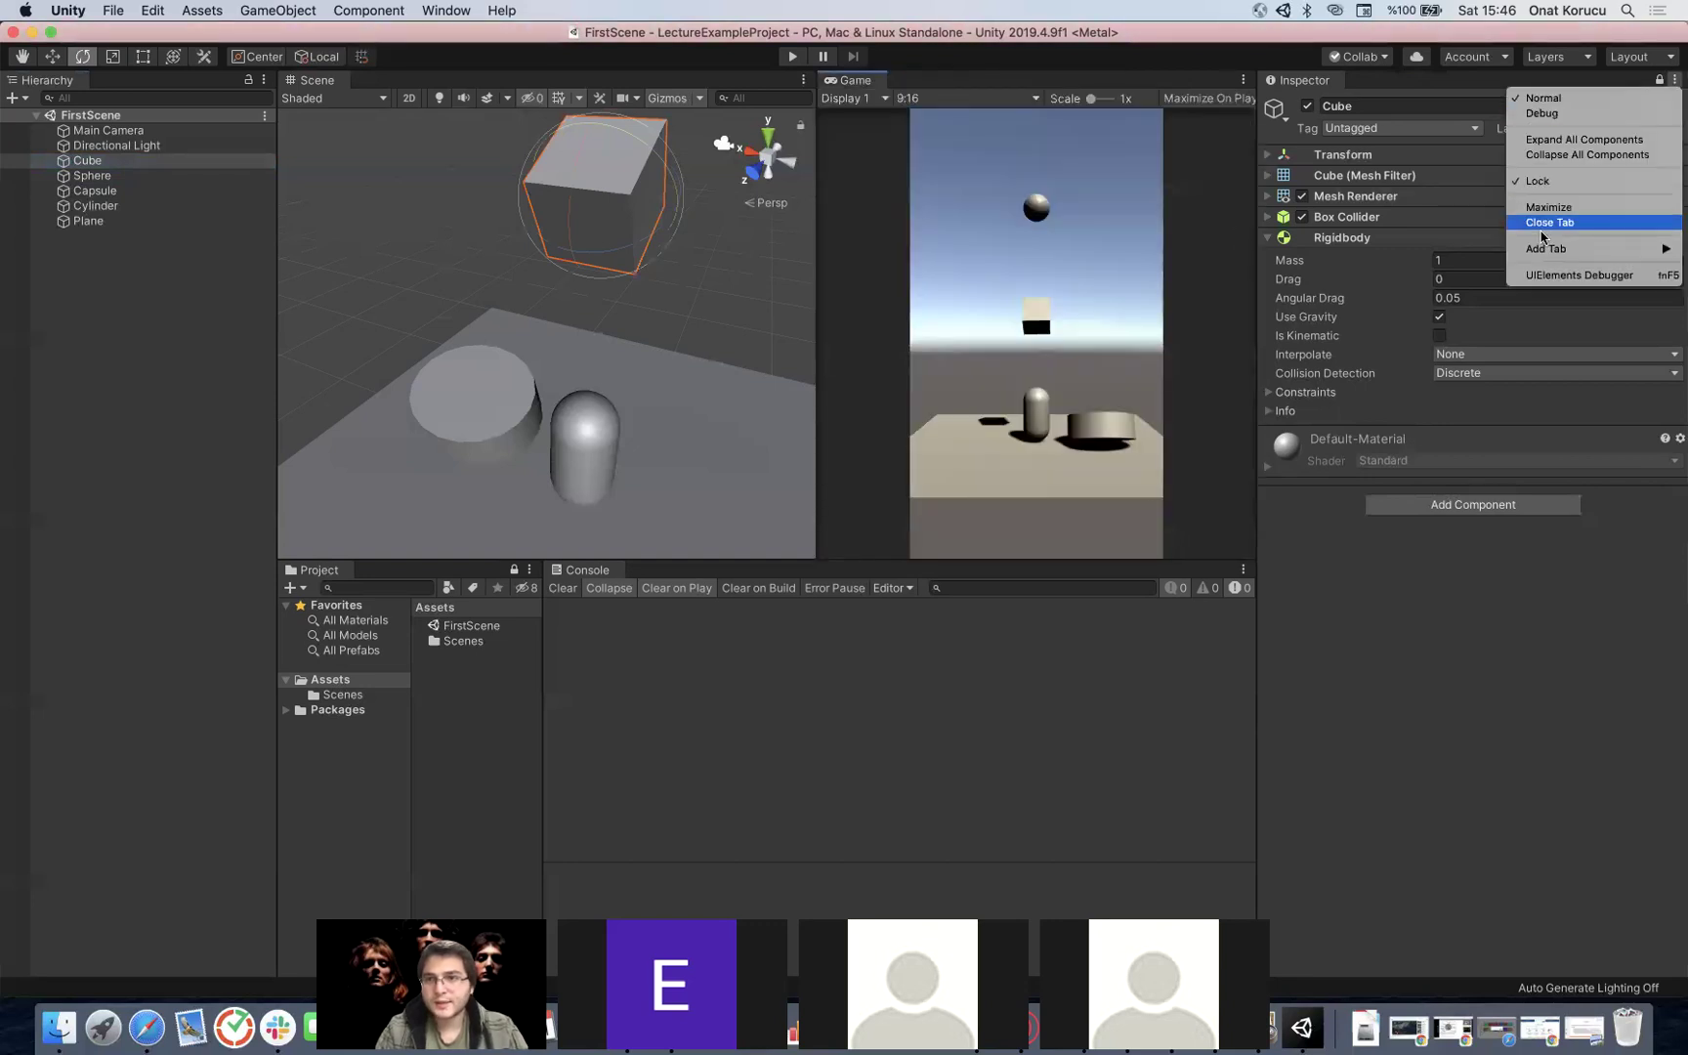
mouse_move(1547, 249)
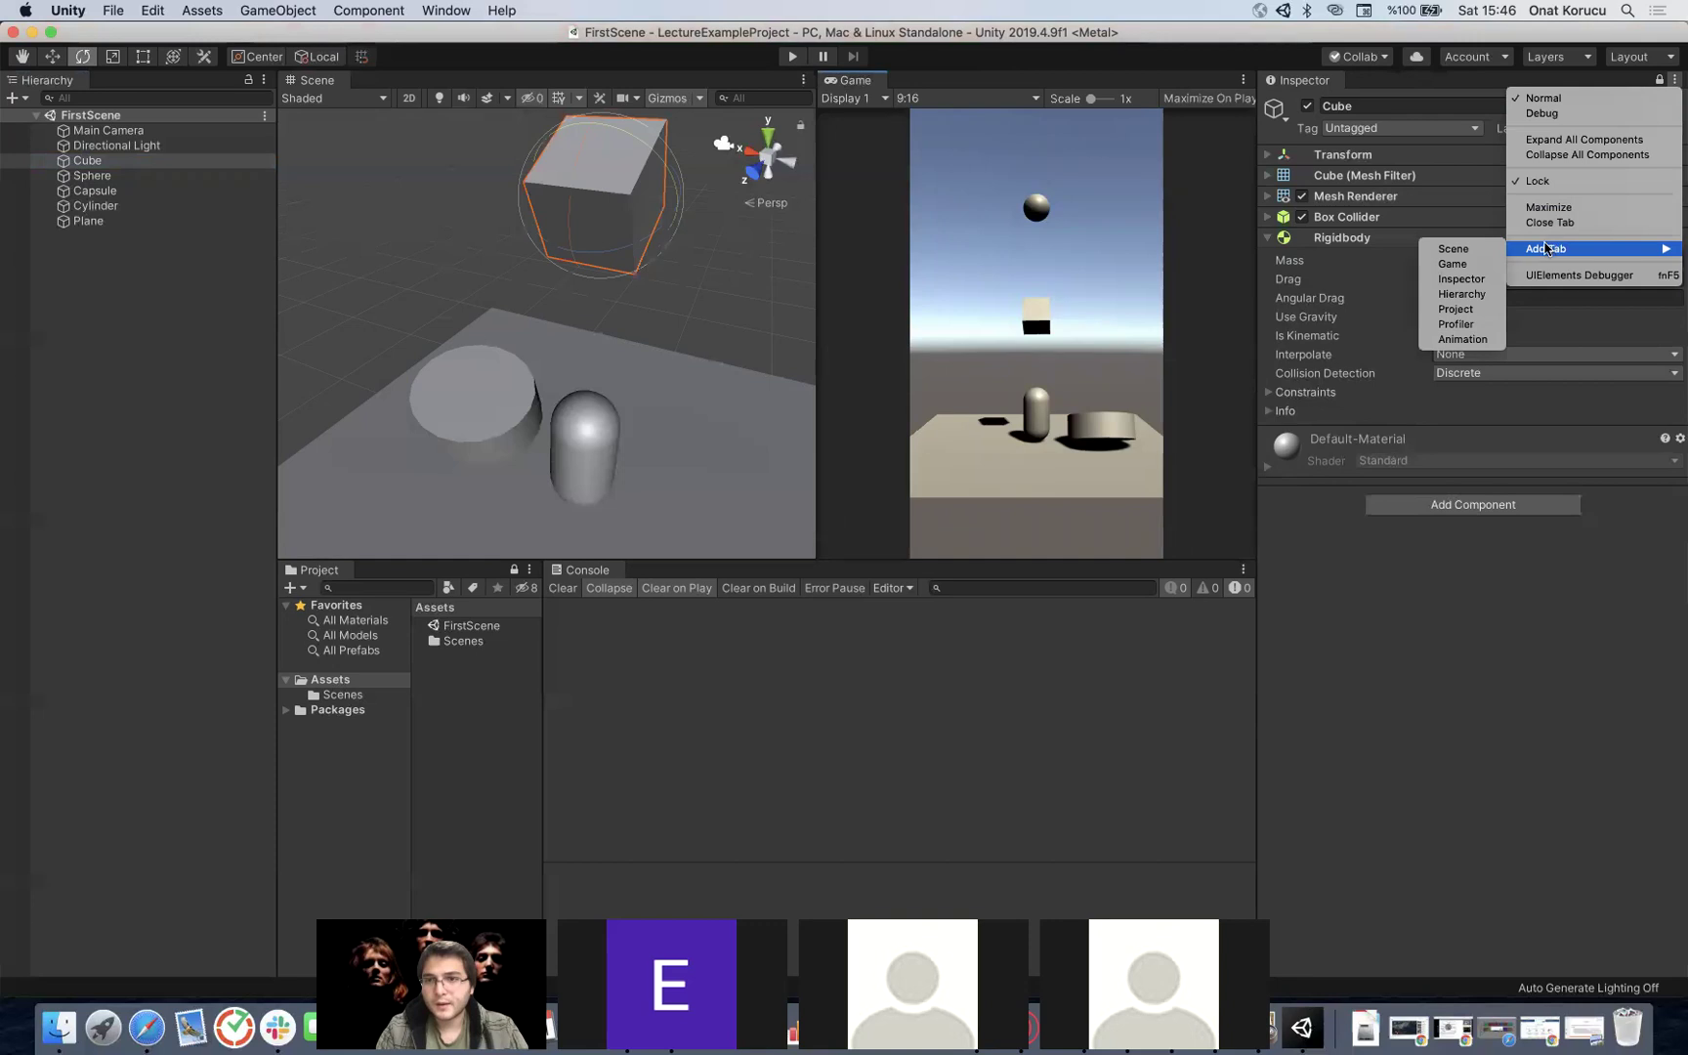
click(1455, 309)
drag(1387, 86, 662, 564)
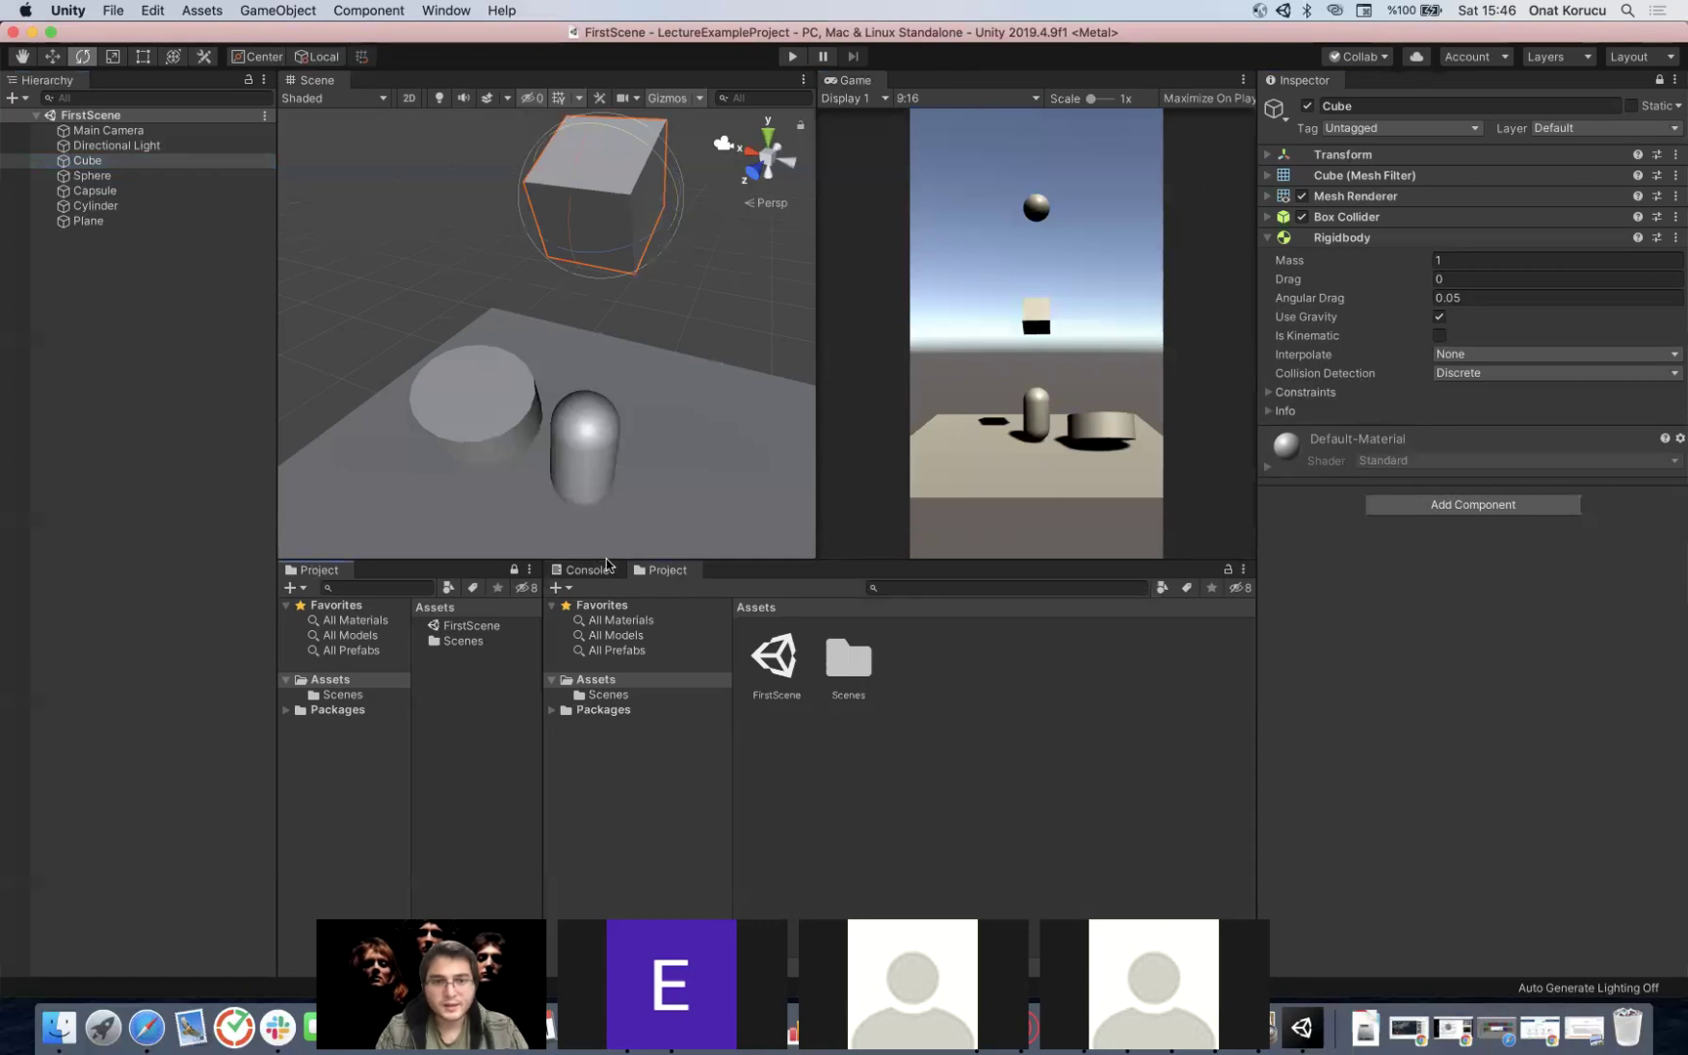
drag(660, 570, 562, 573)
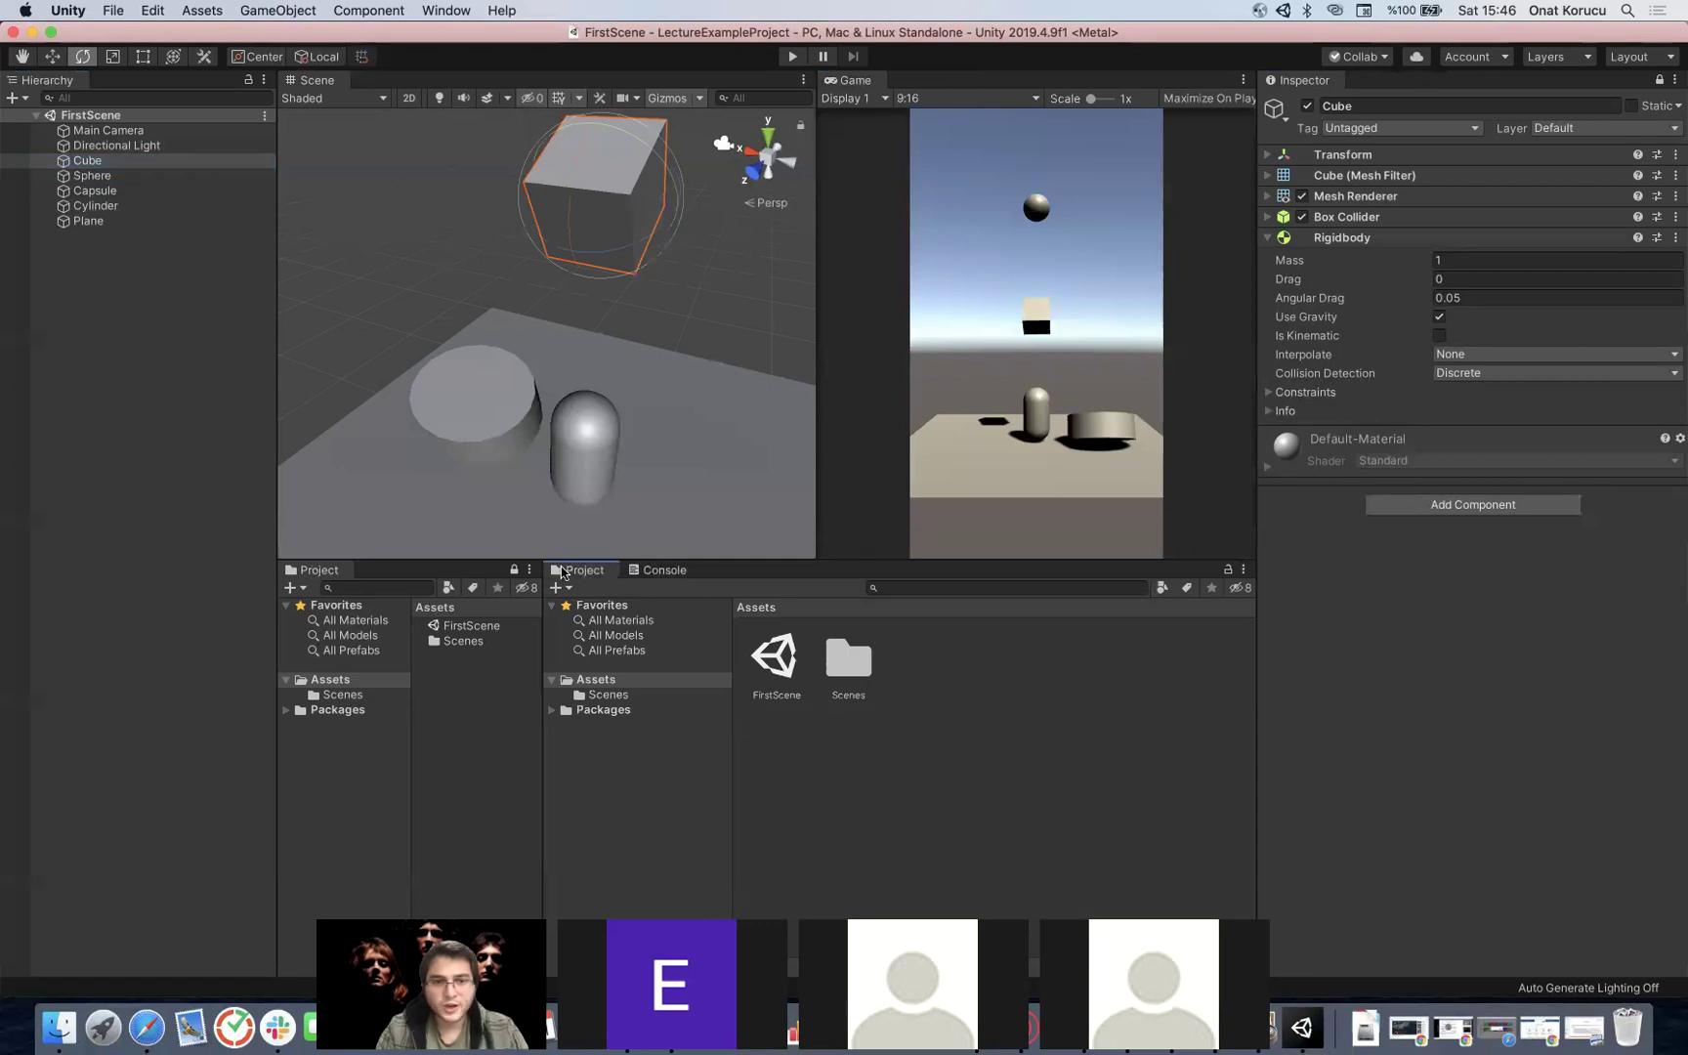
Step: Widen the locked Project window at the expense of the second Project window beside it
click(333, 577)
click(593, 578)
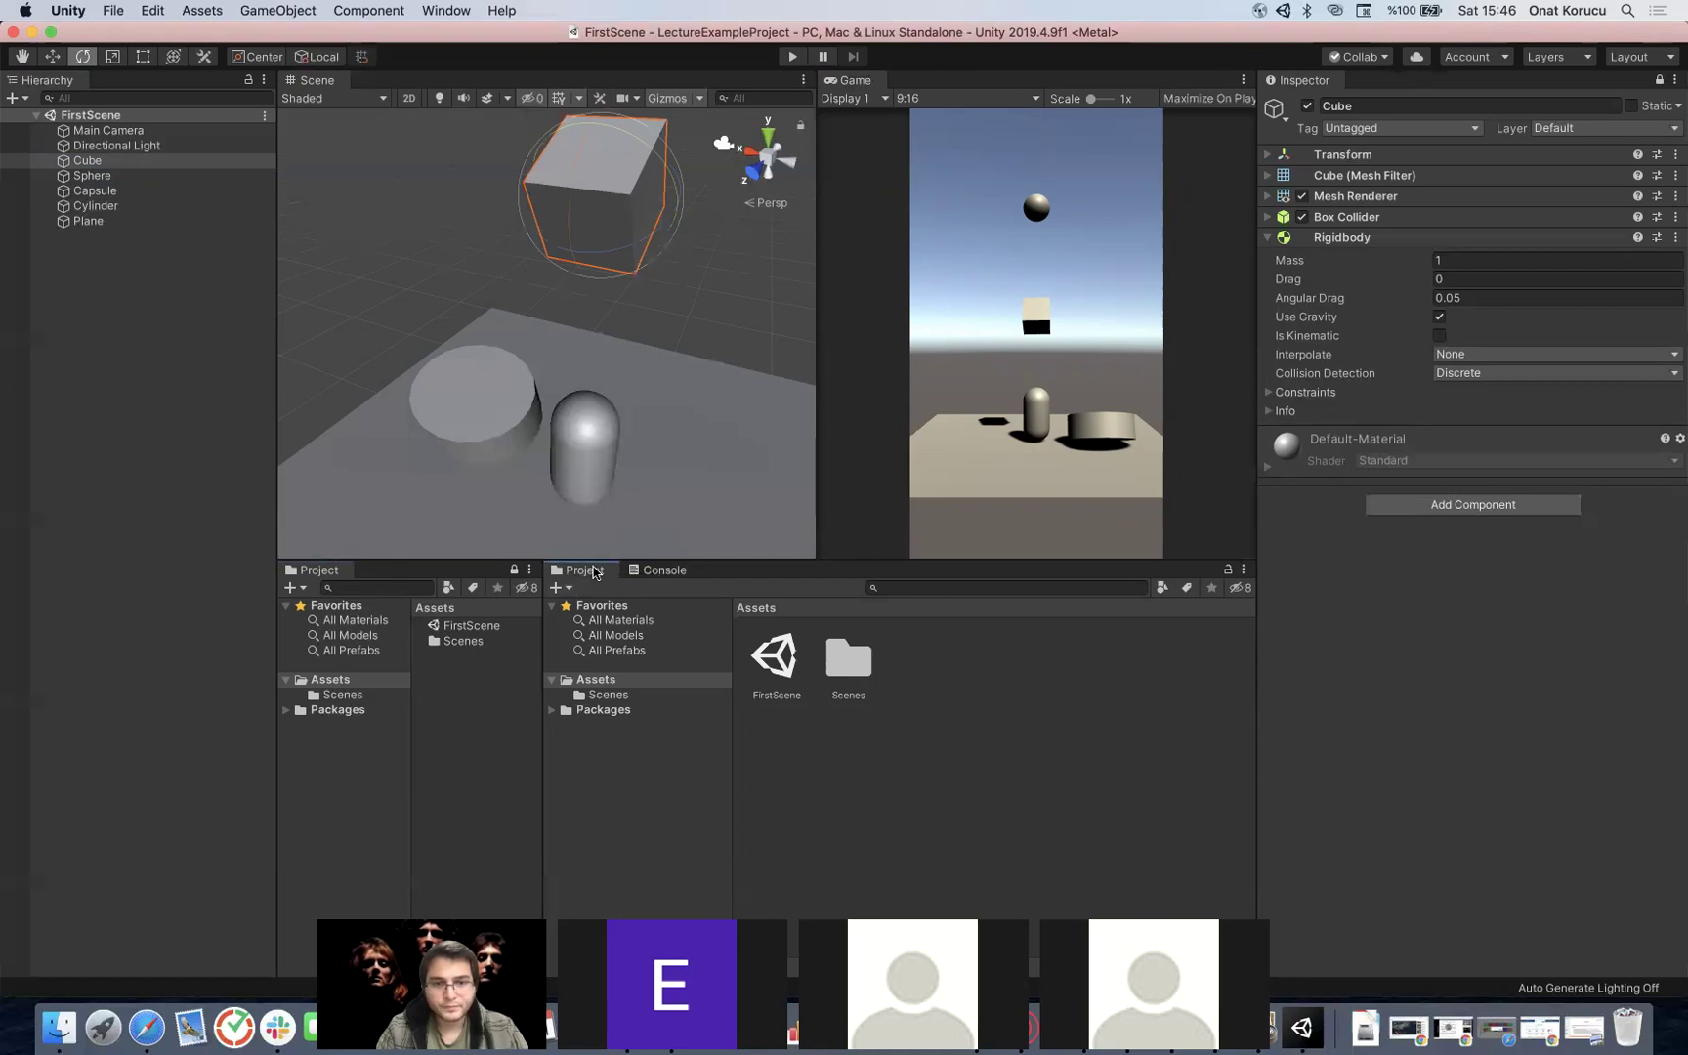
drag(543, 630, 650, 630)
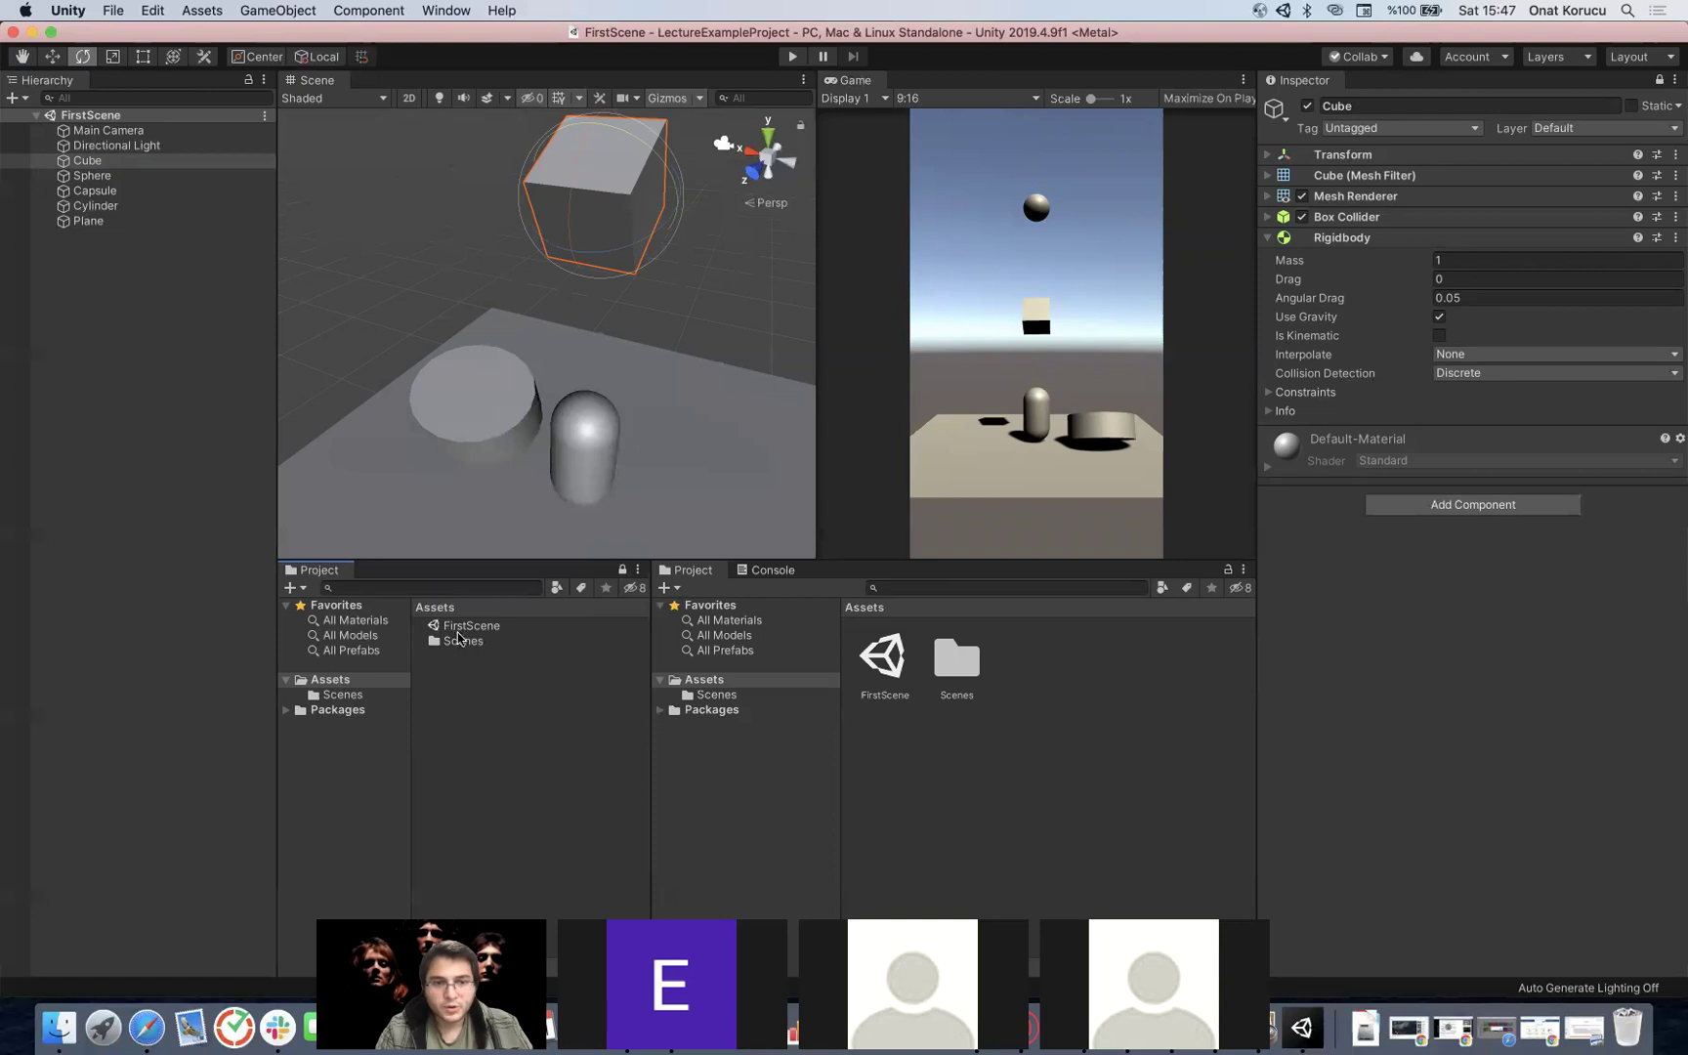
Step: Compare the locked Project window with the unlocked one while selecting FirstScene and Scenes and browsing the Assets and Scenes folders
click(467, 627)
click(498, 643)
click(514, 626)
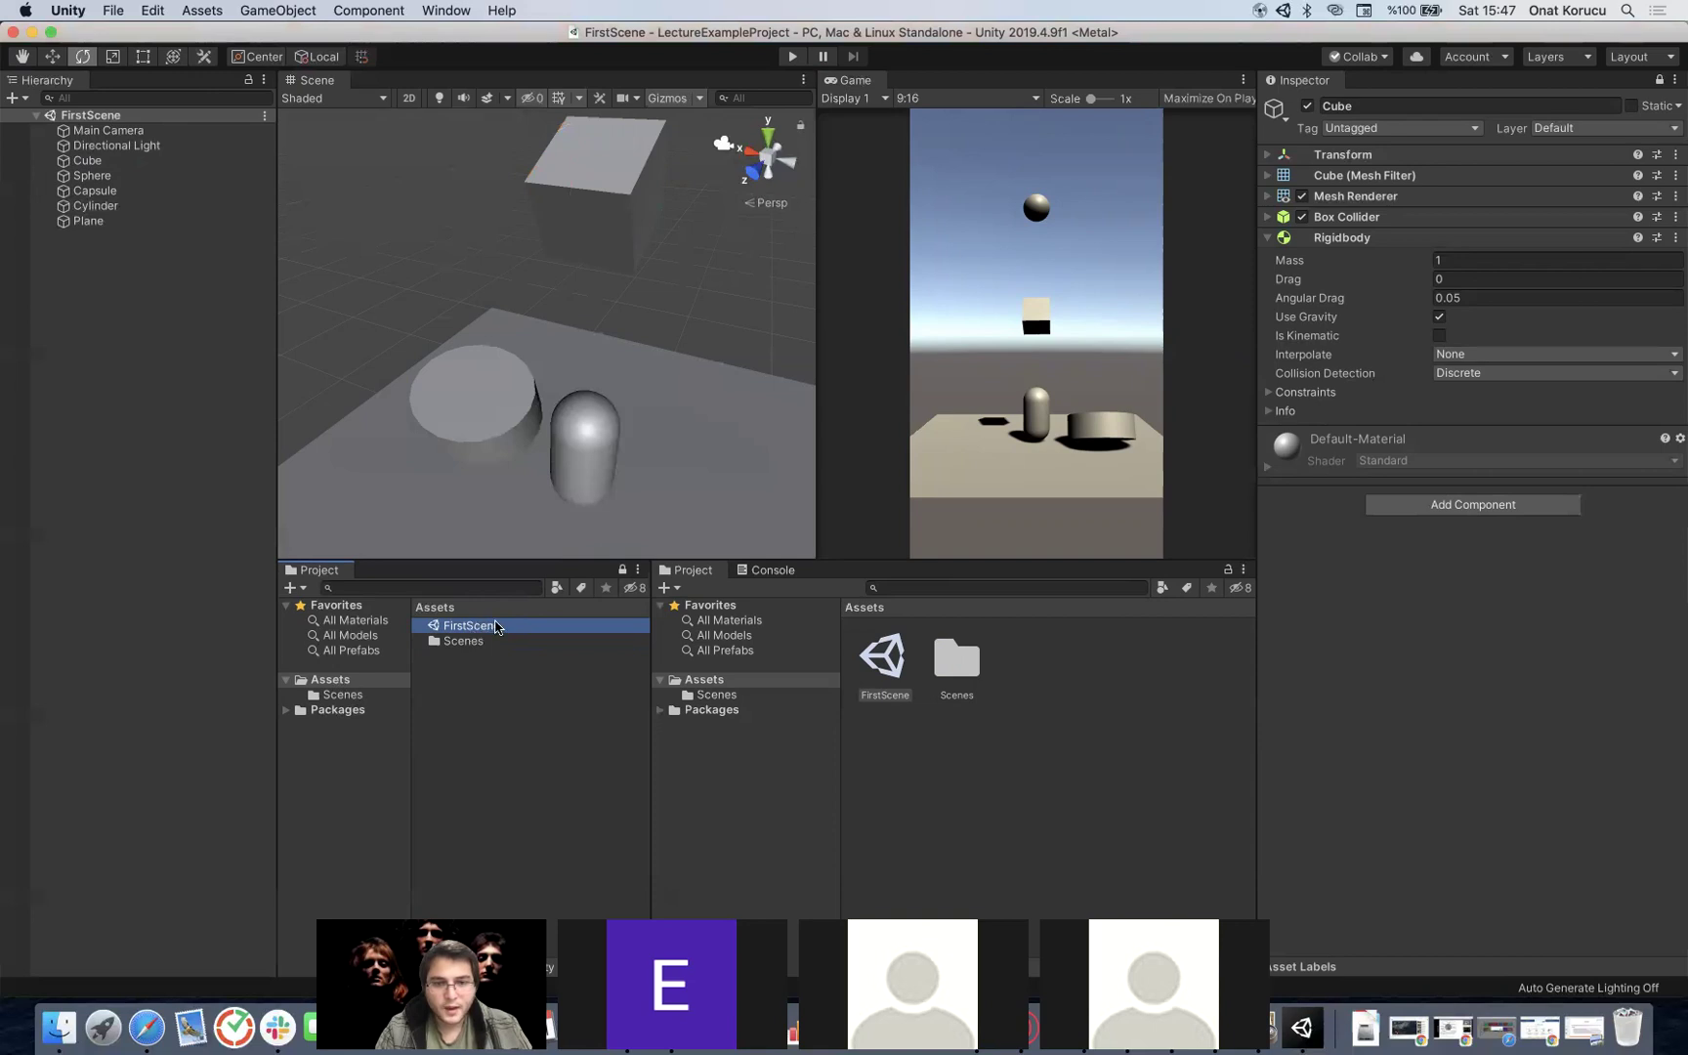
click(748, 695)
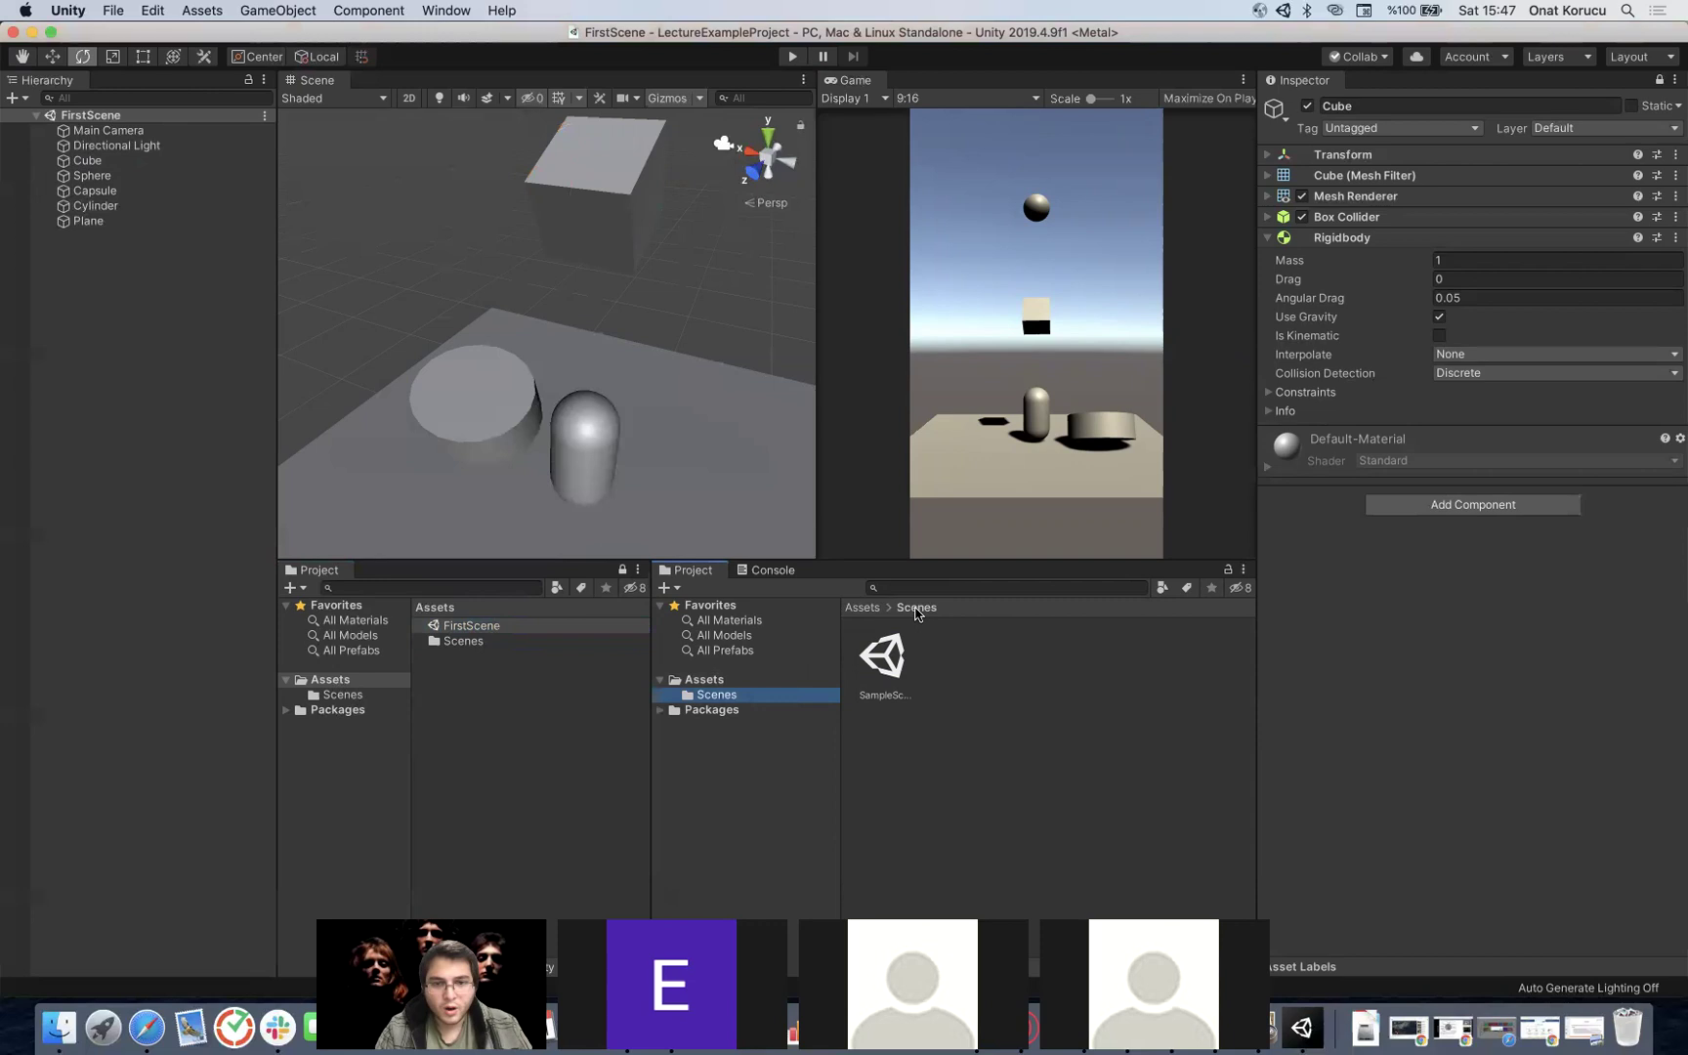
click(753, 679)
click(750, 693)
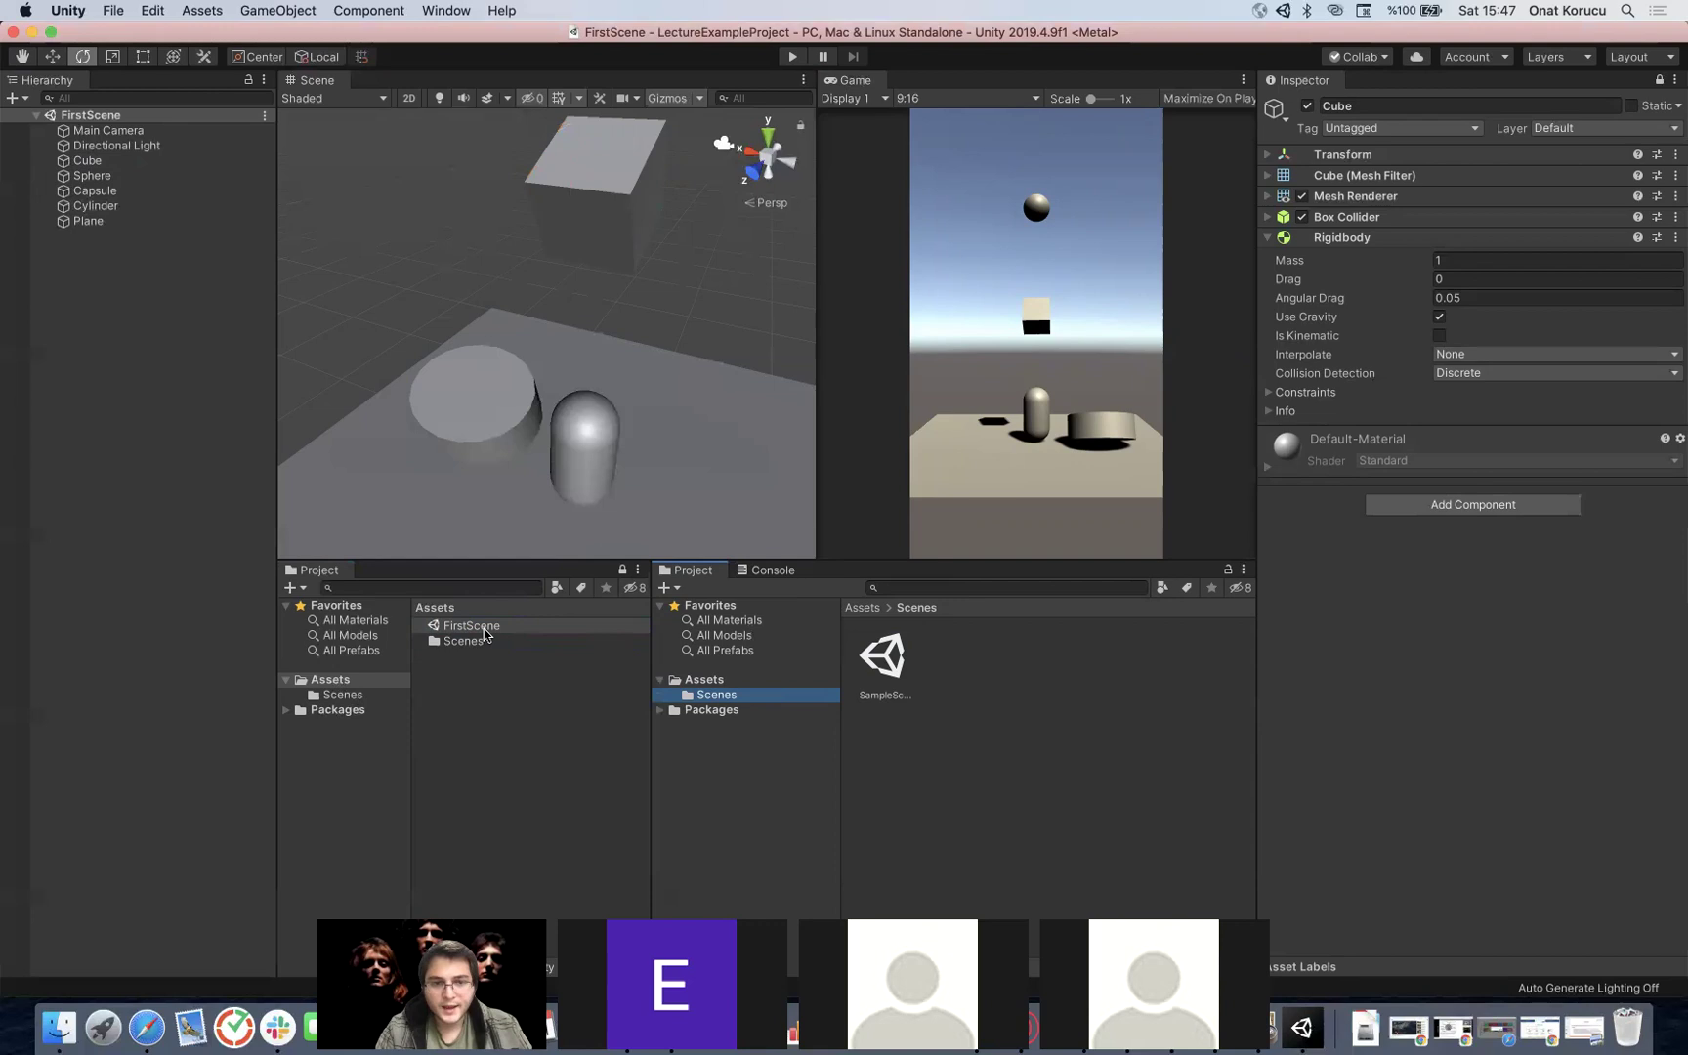
mouse_move(487, 633)
mouse_down()
mouse_move(495, 646)
mouse_move(477, 631)
mouse_up()
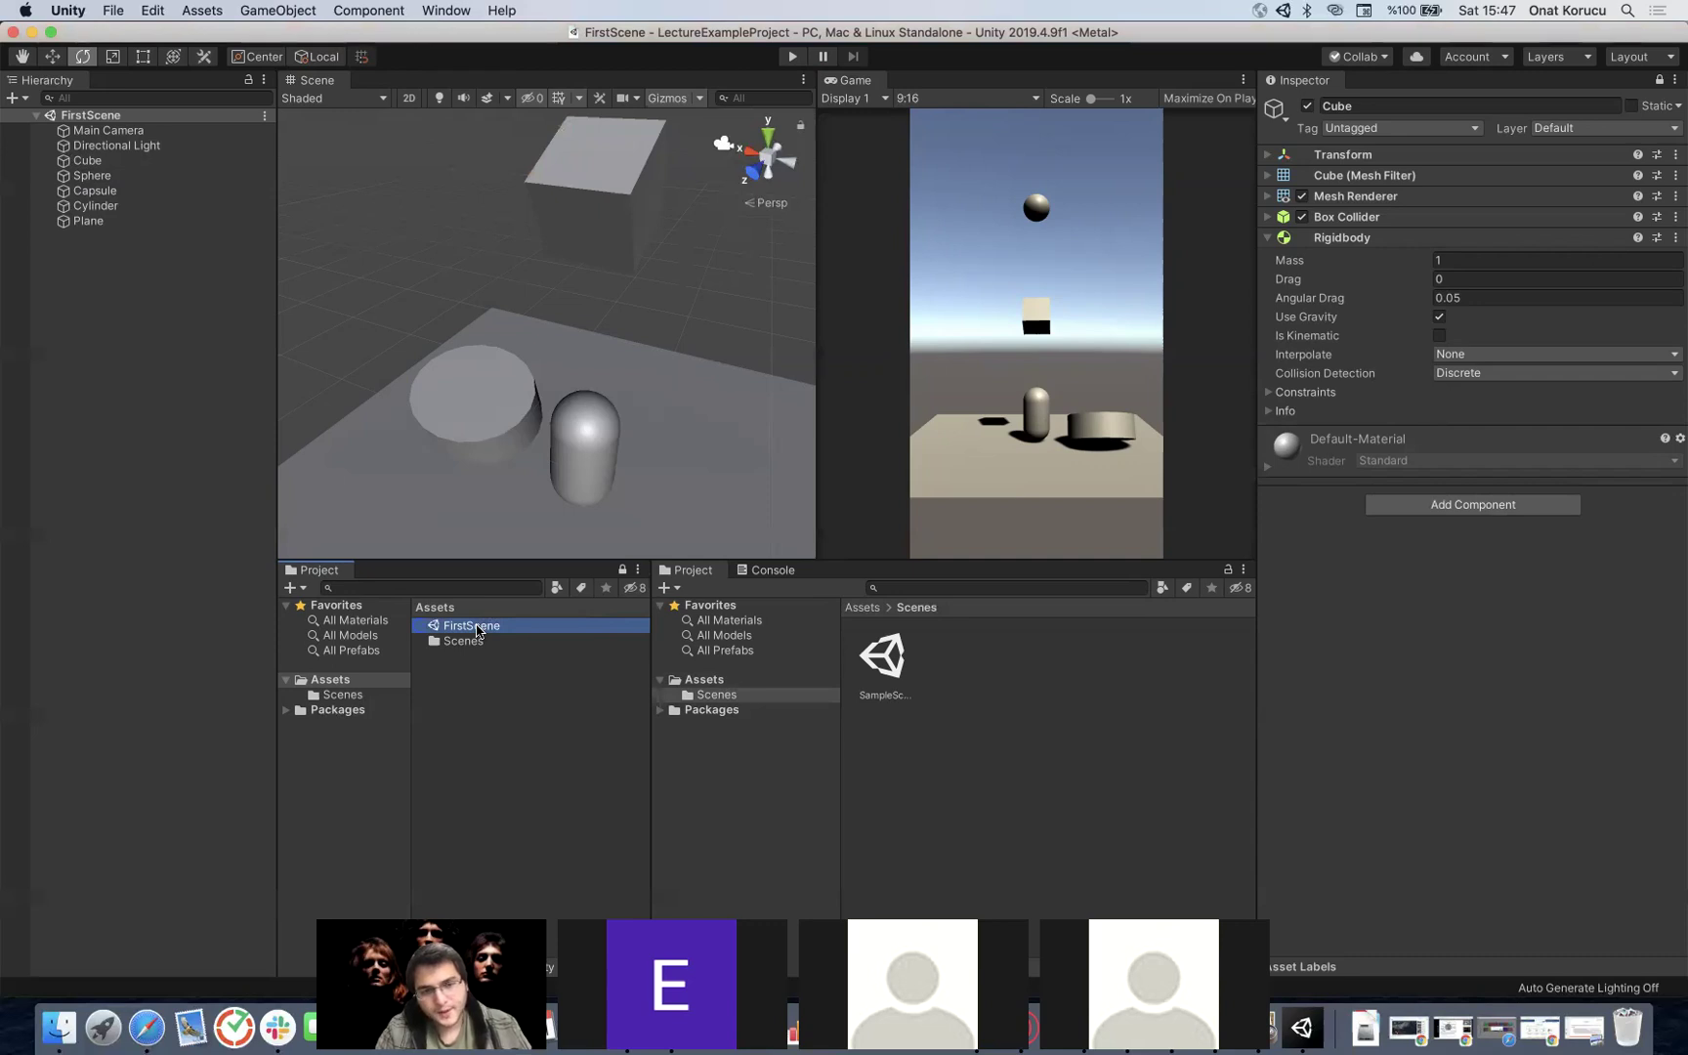
click(477, 641)
click(475, 630)
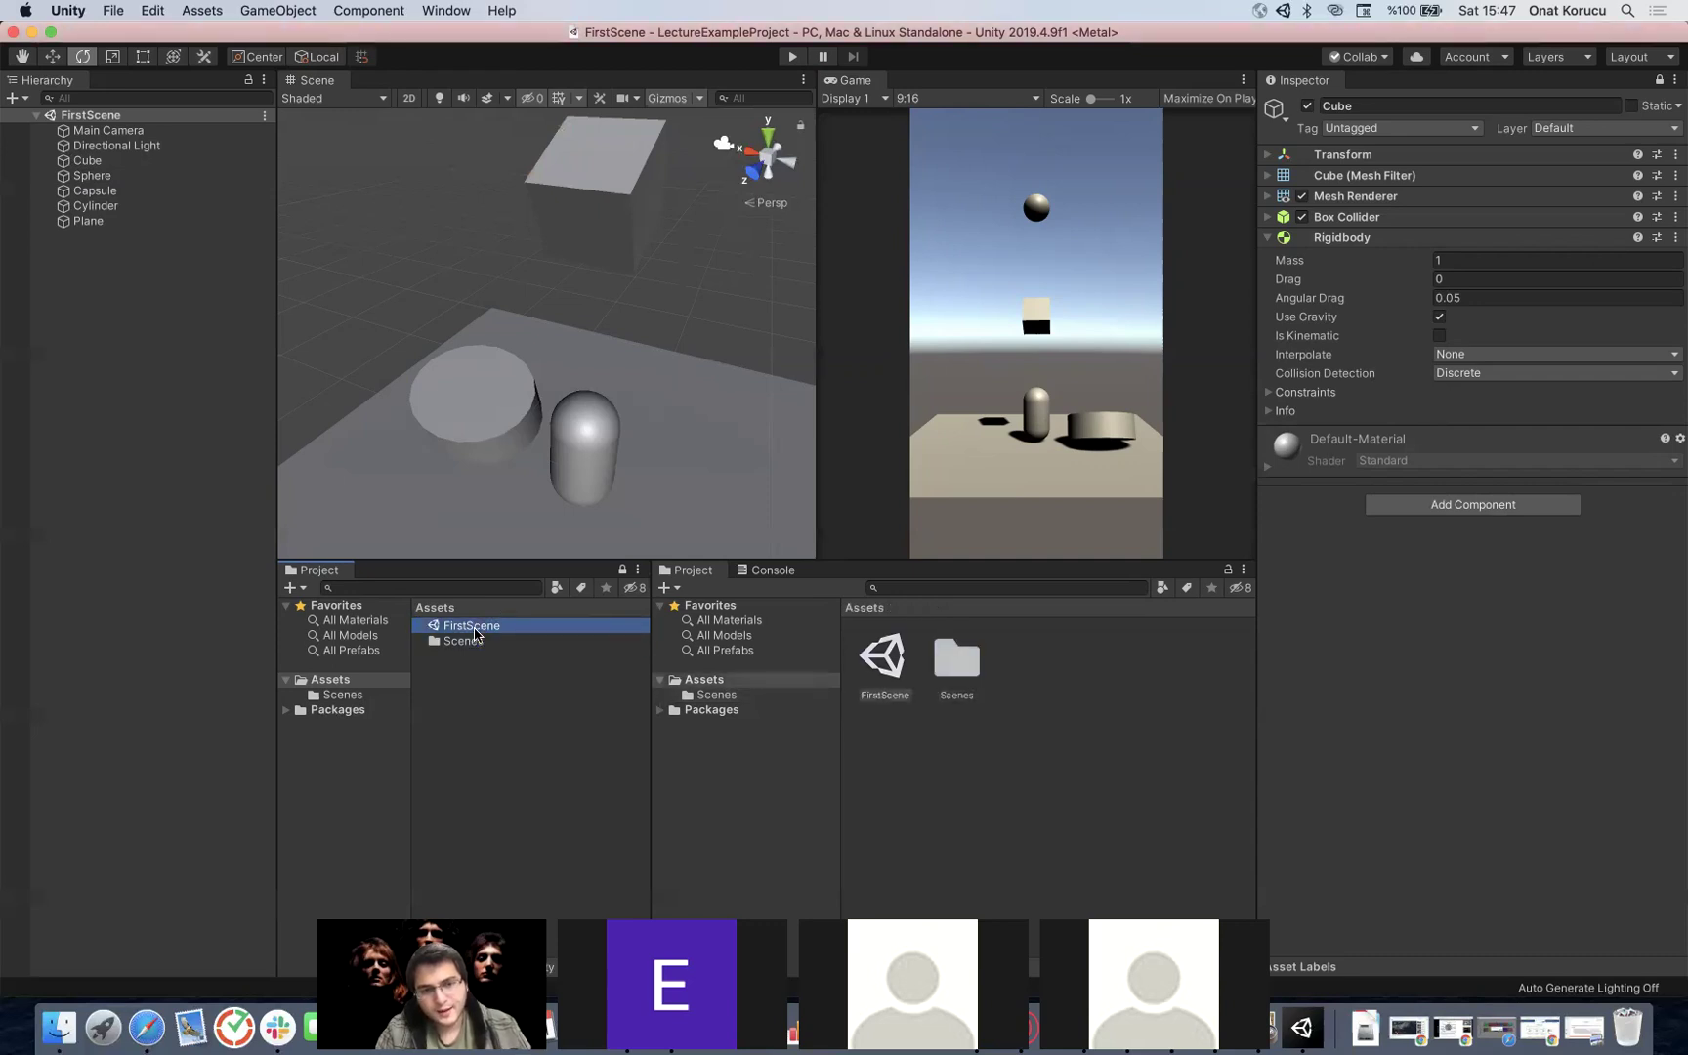
Step: Create a folder named NovemberLectureFolders inside the Scenes folder, using the unlocked Project window
double_click(965, 663)
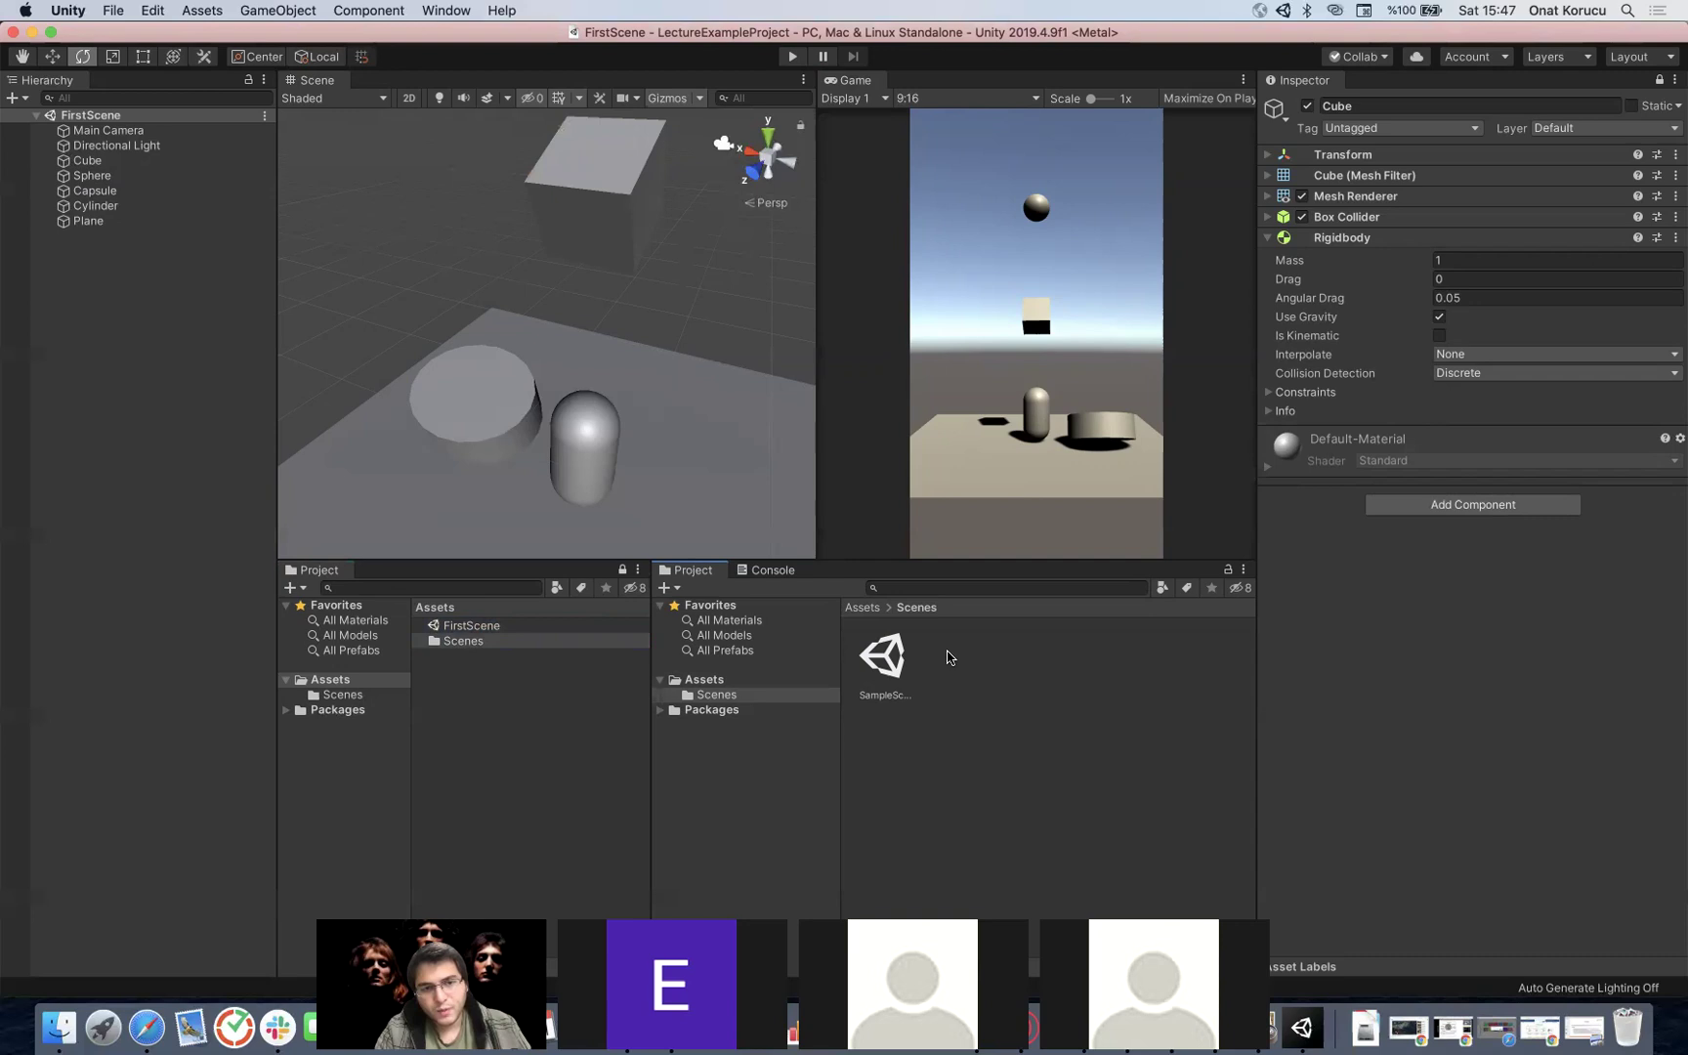
right_click(949, 657)
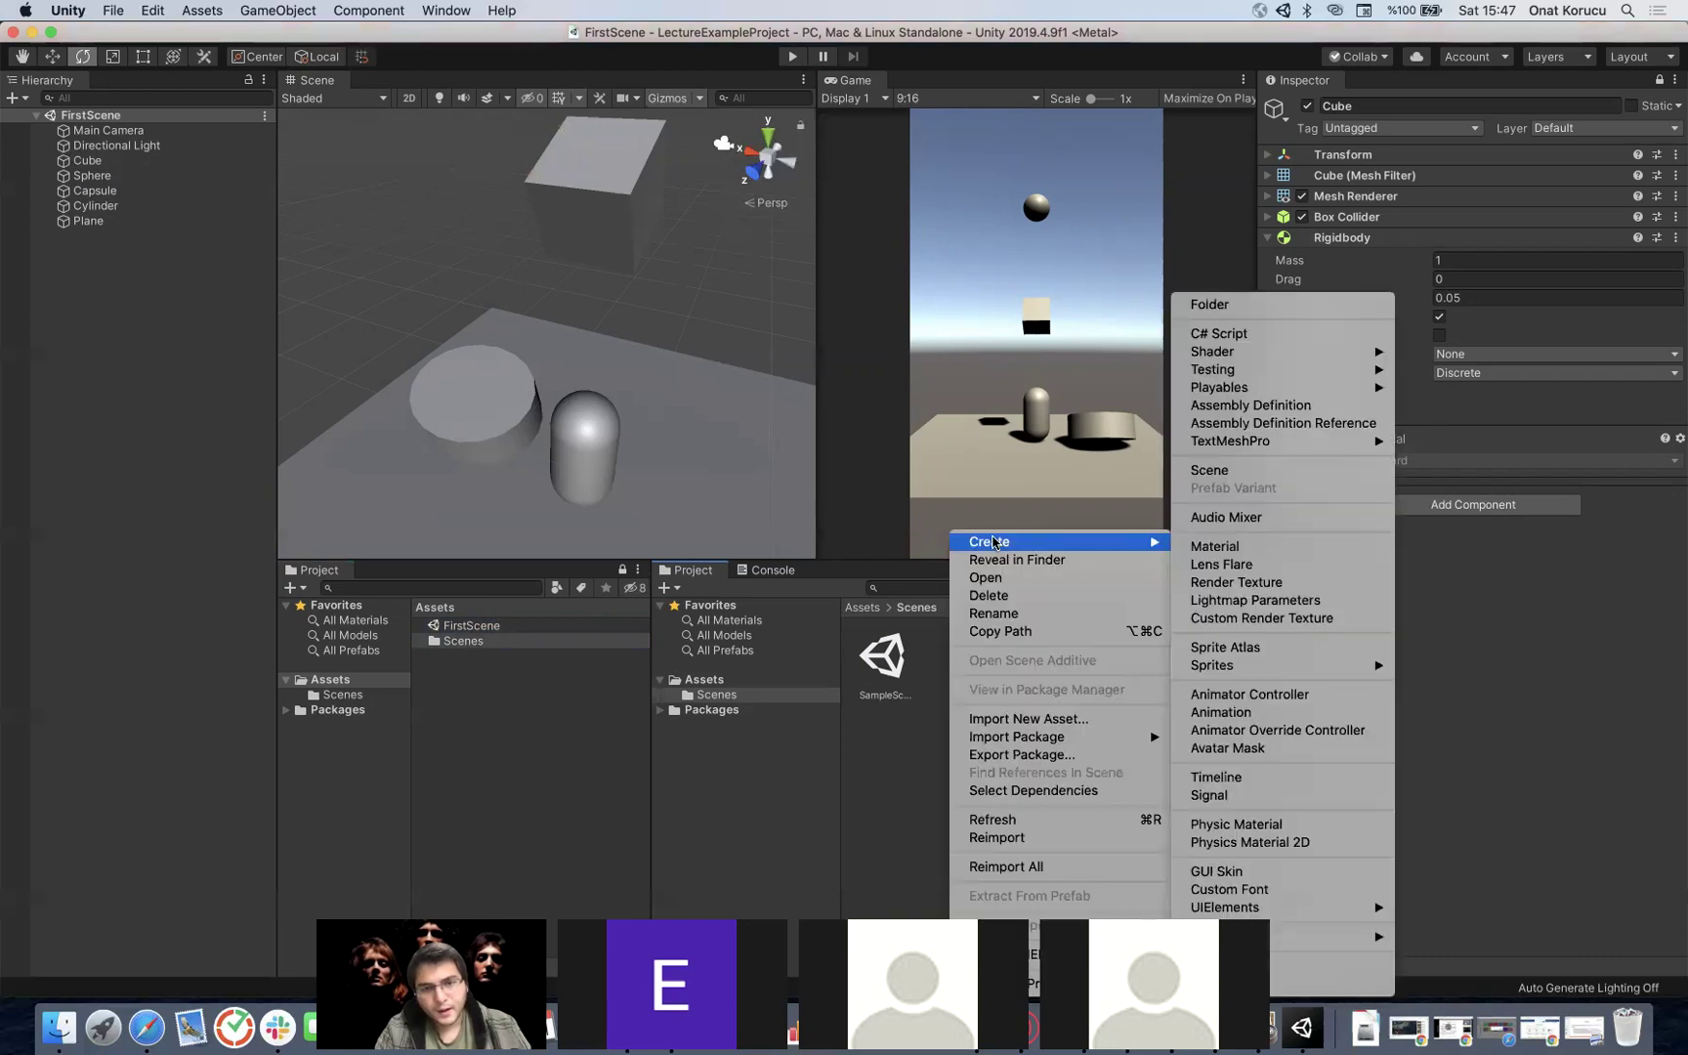
click(919, 661)
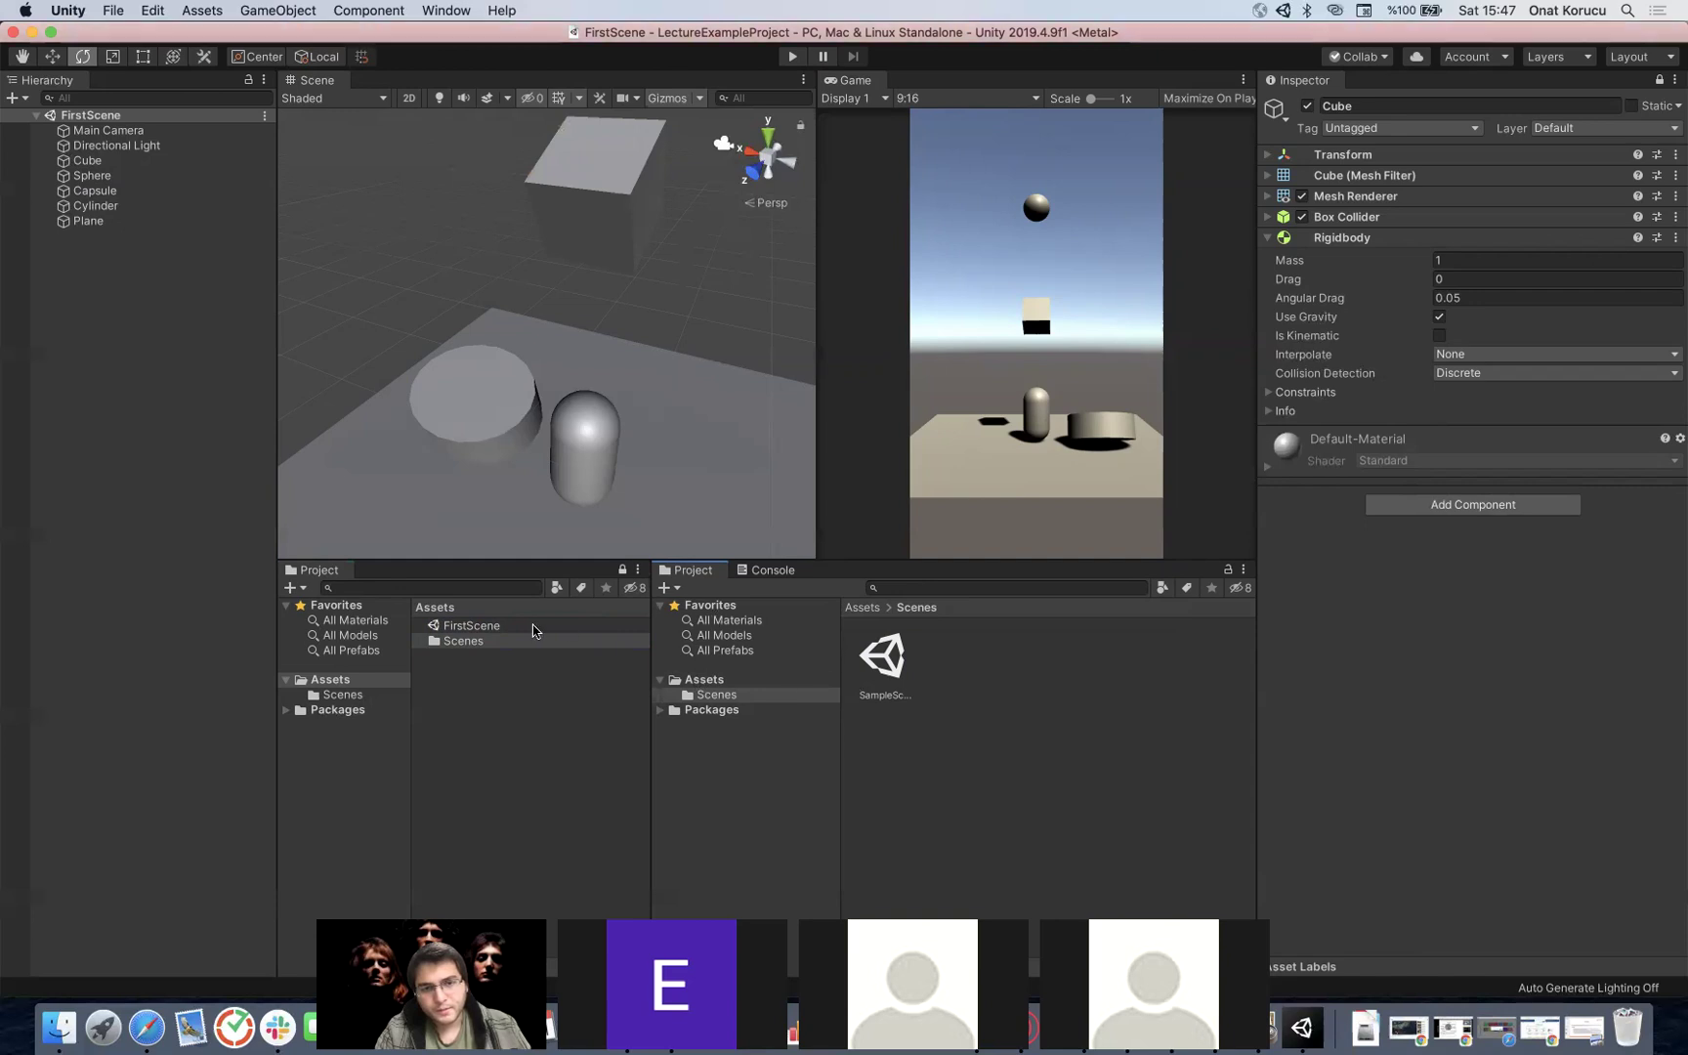
right_click(996, 683)
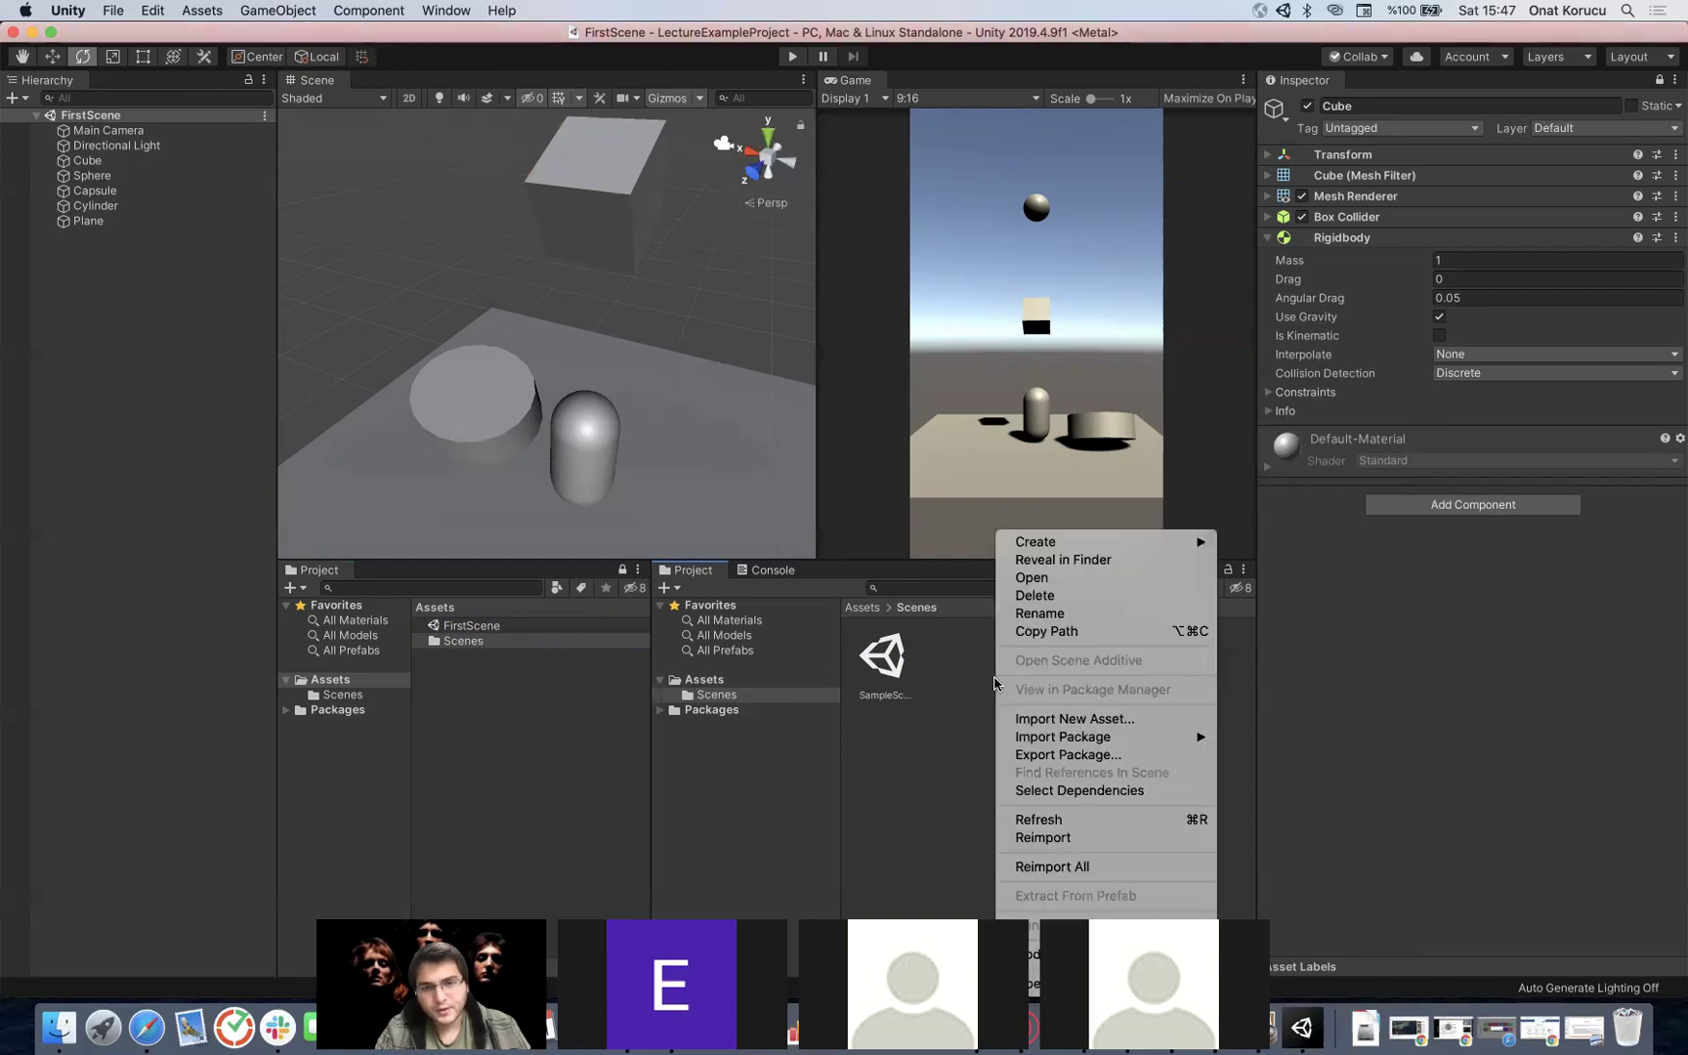
mouse_move(1094, 544)
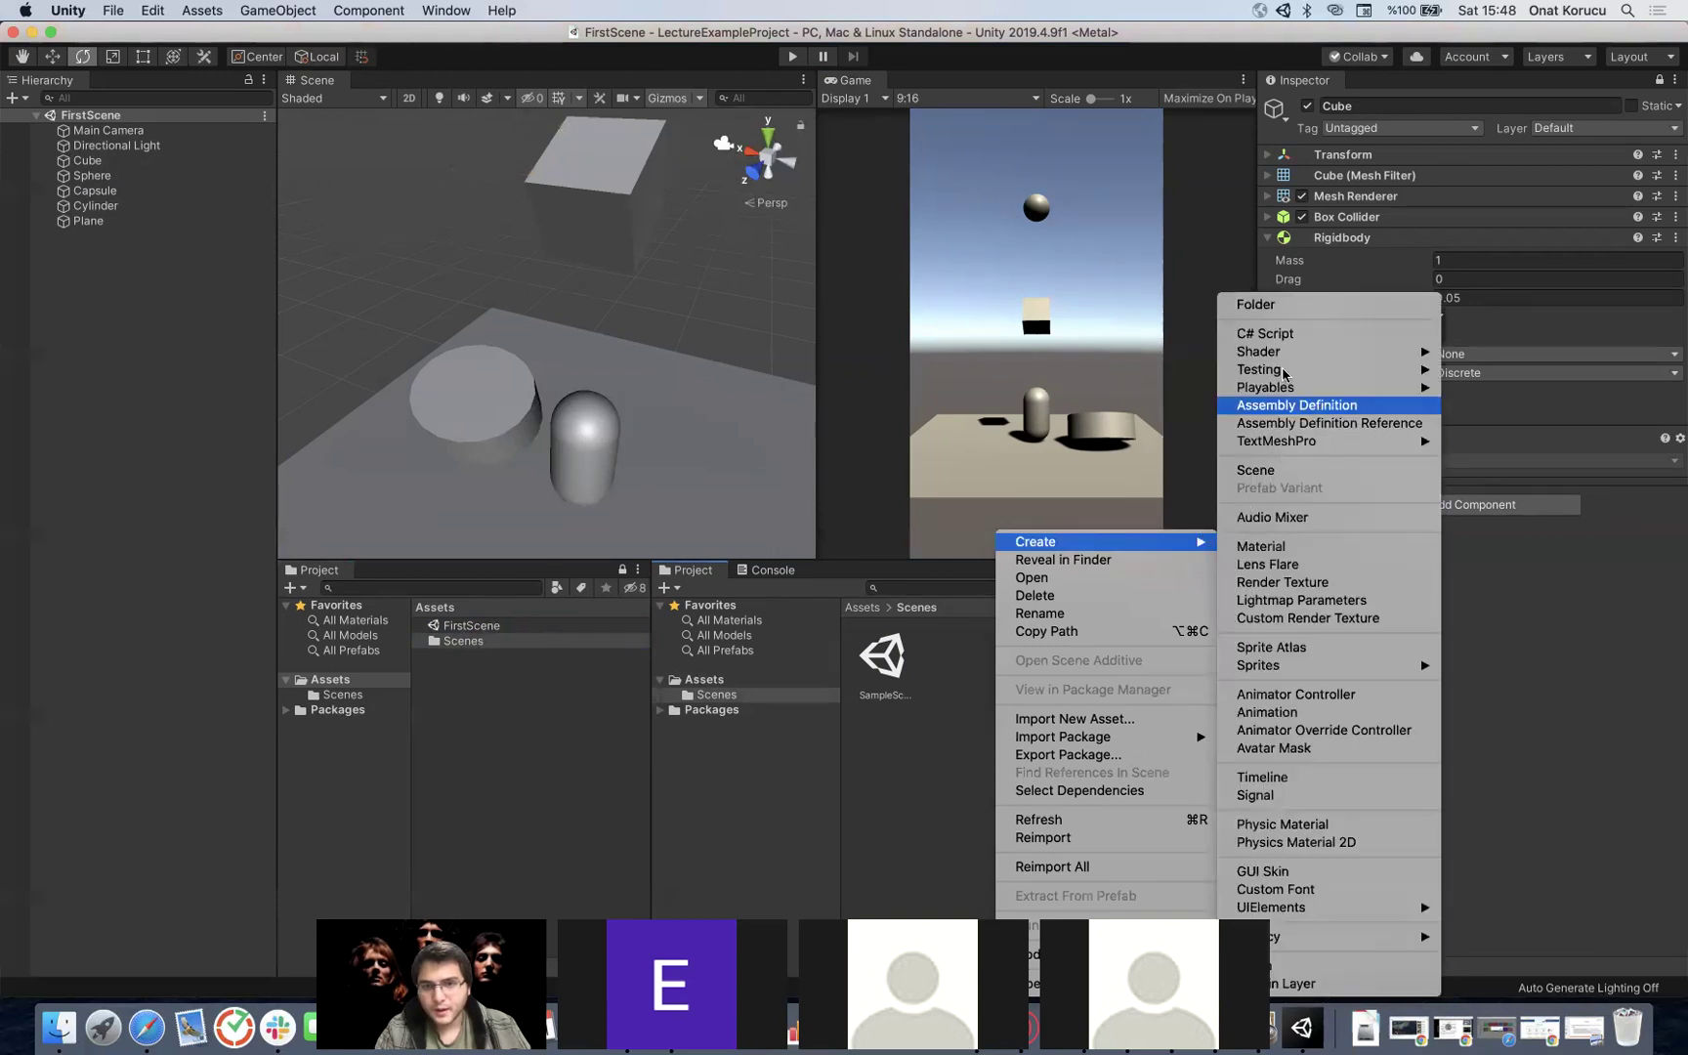
click(1255, 304)
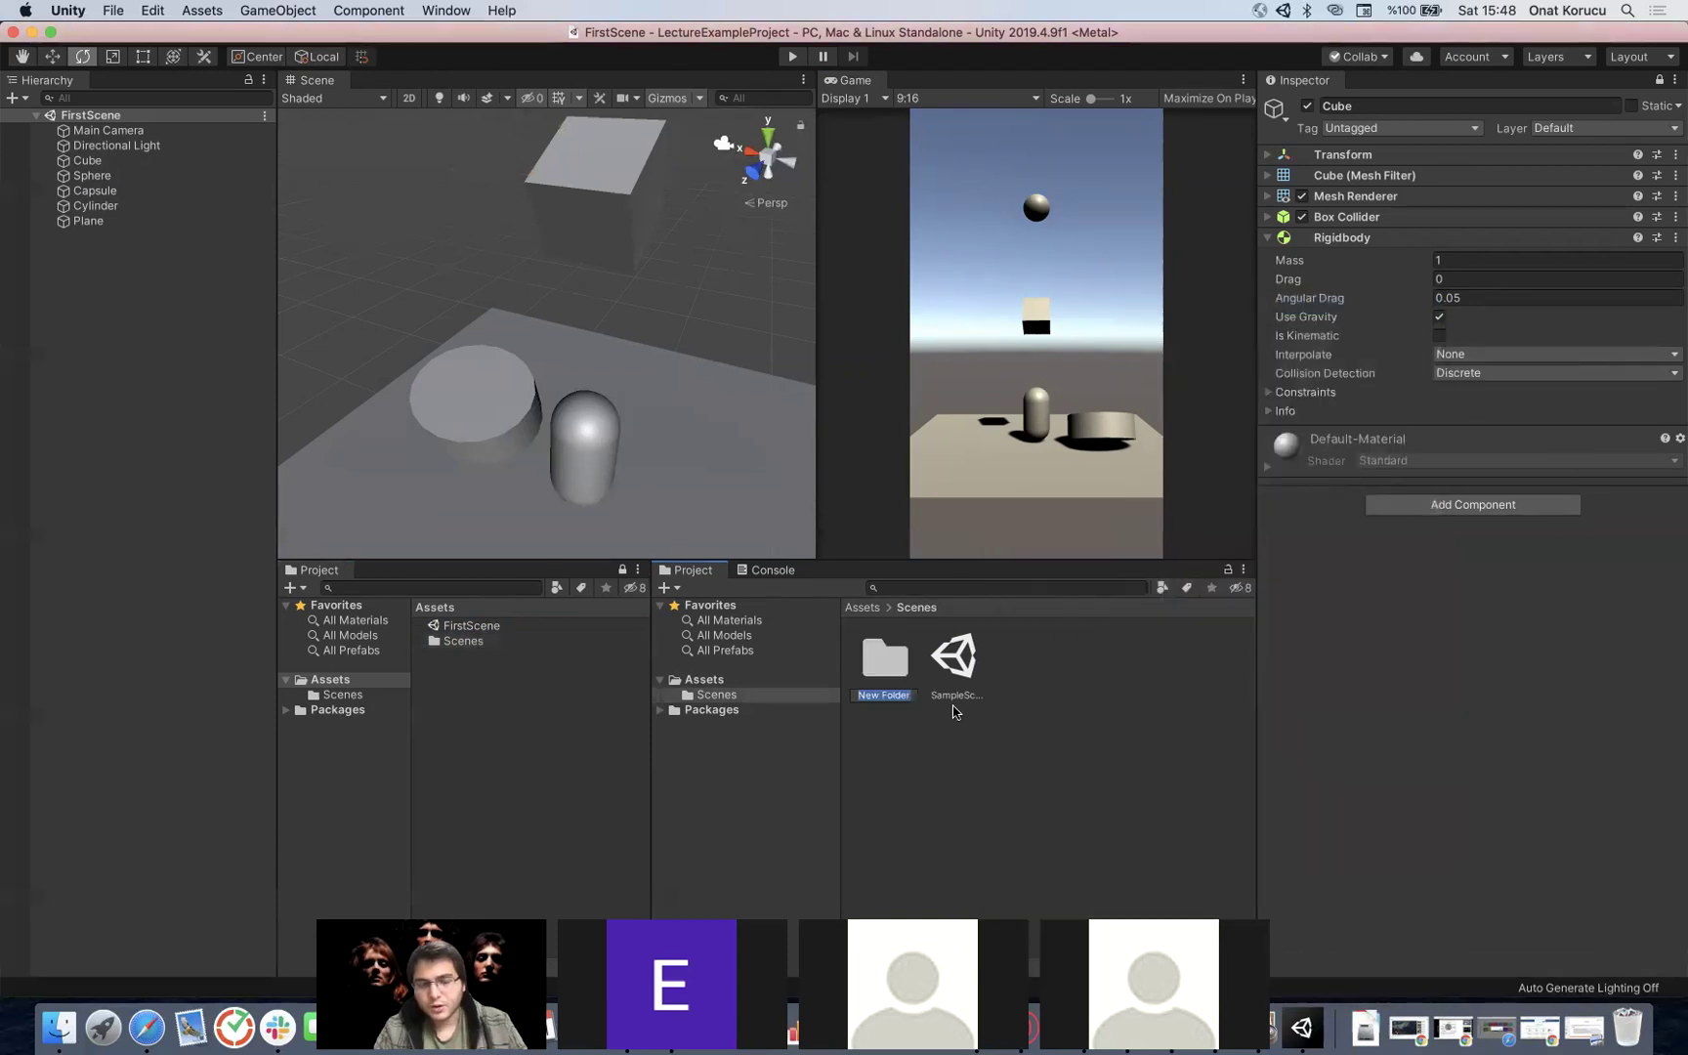
text(Lect)
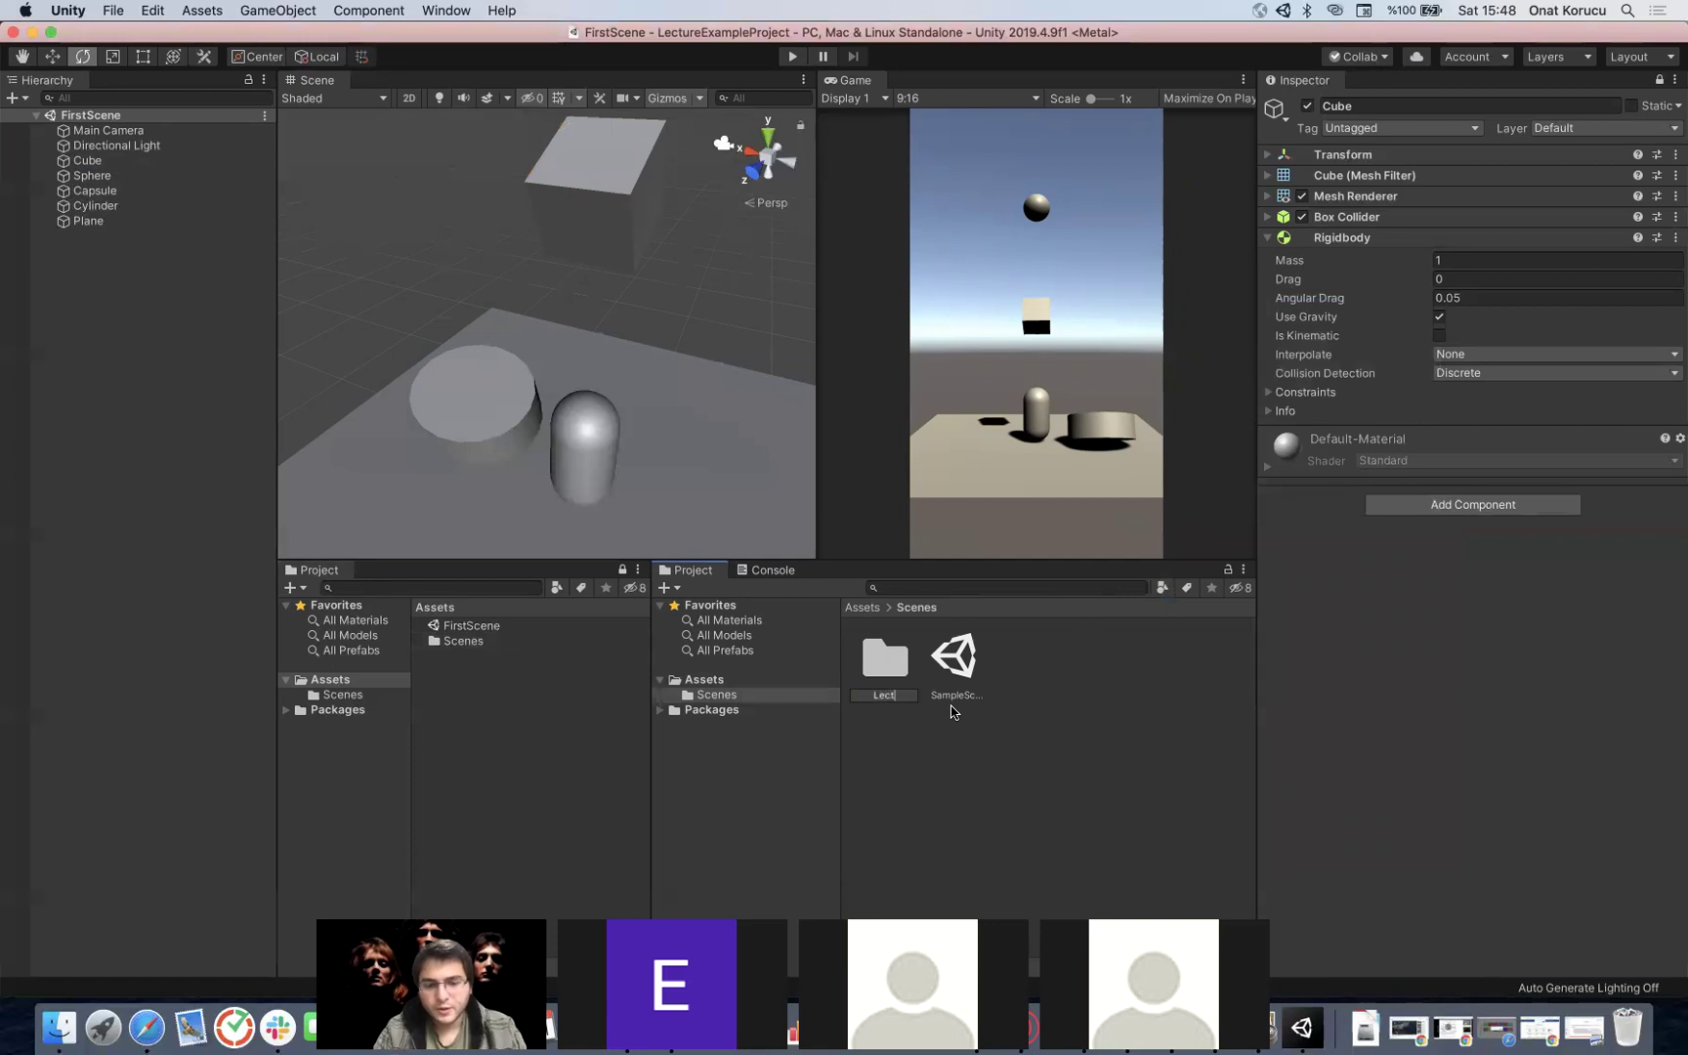
text(ureFolders)
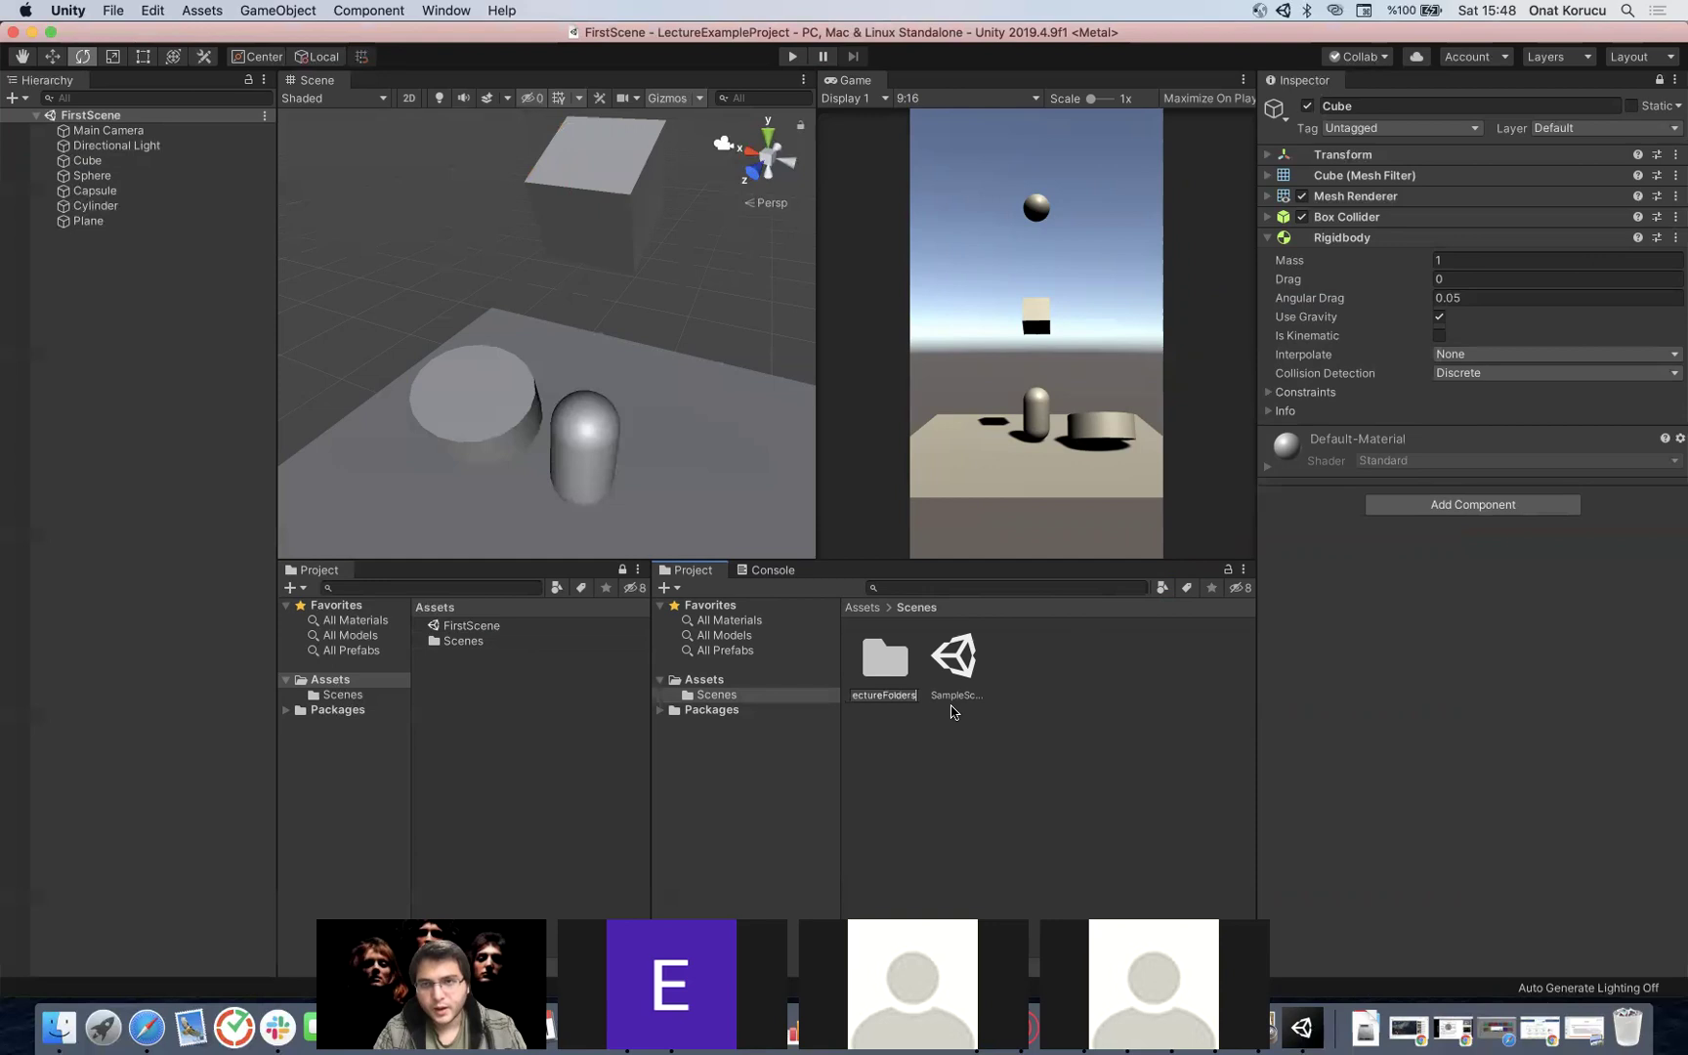
key(BackSpace)
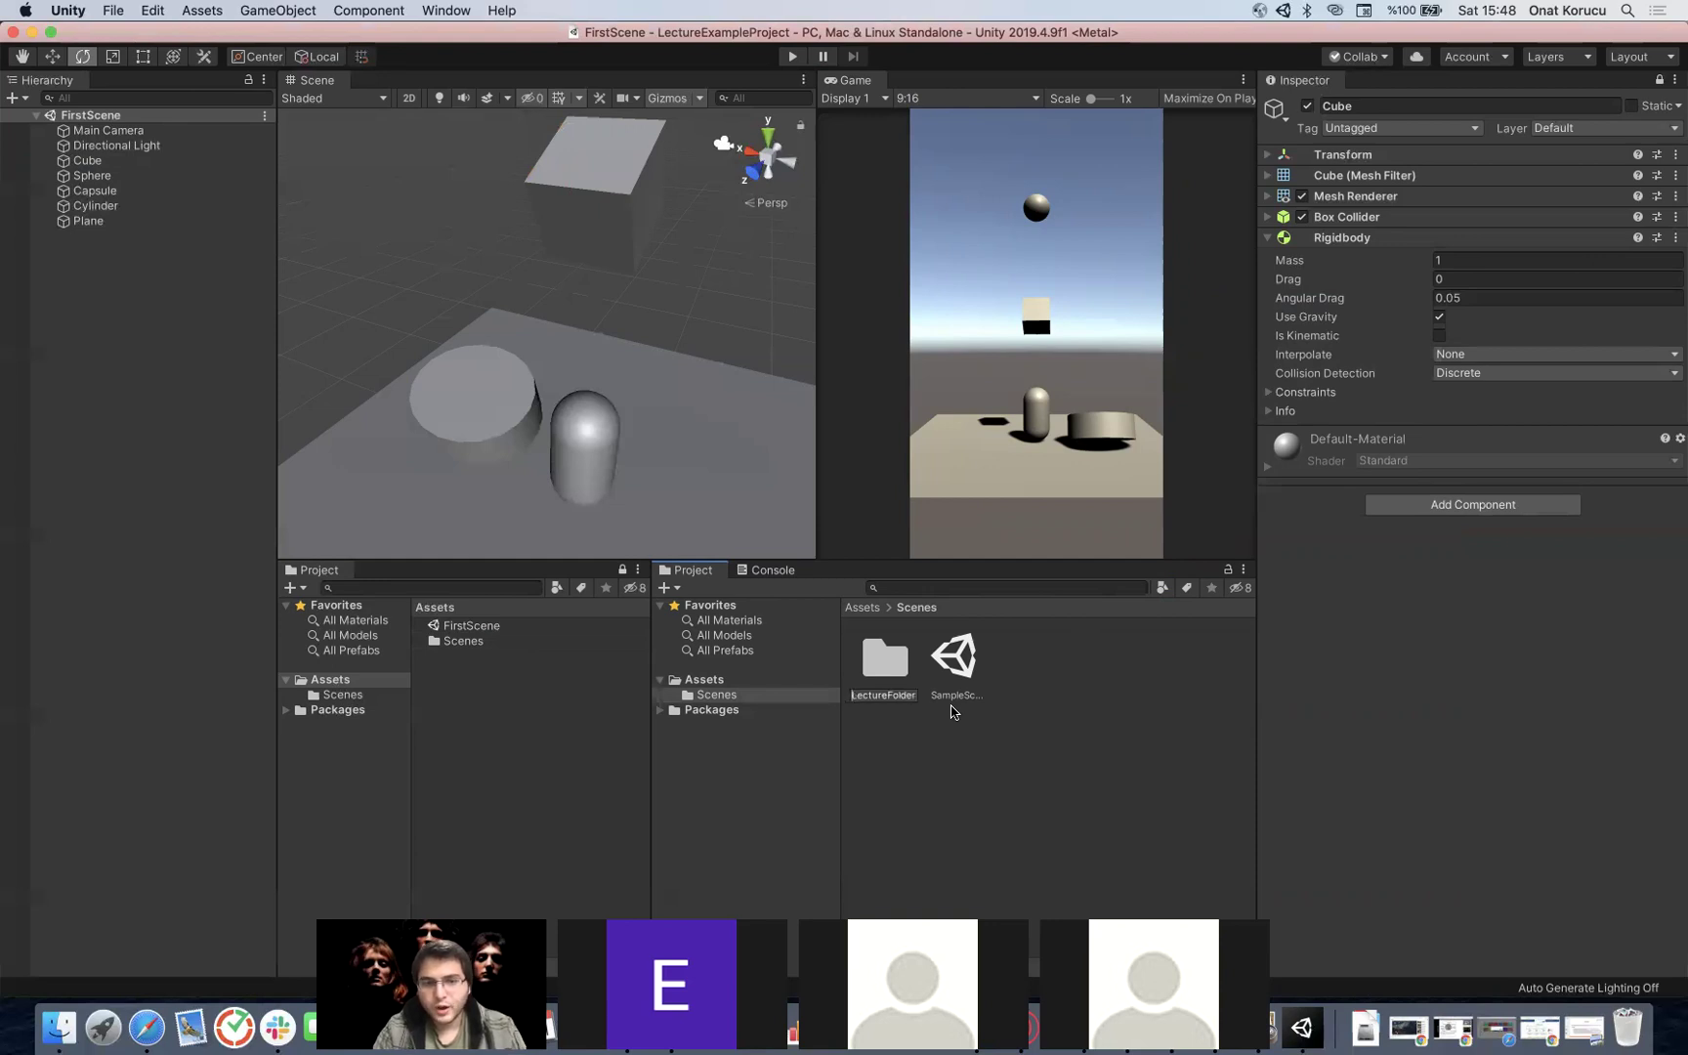
text(em)
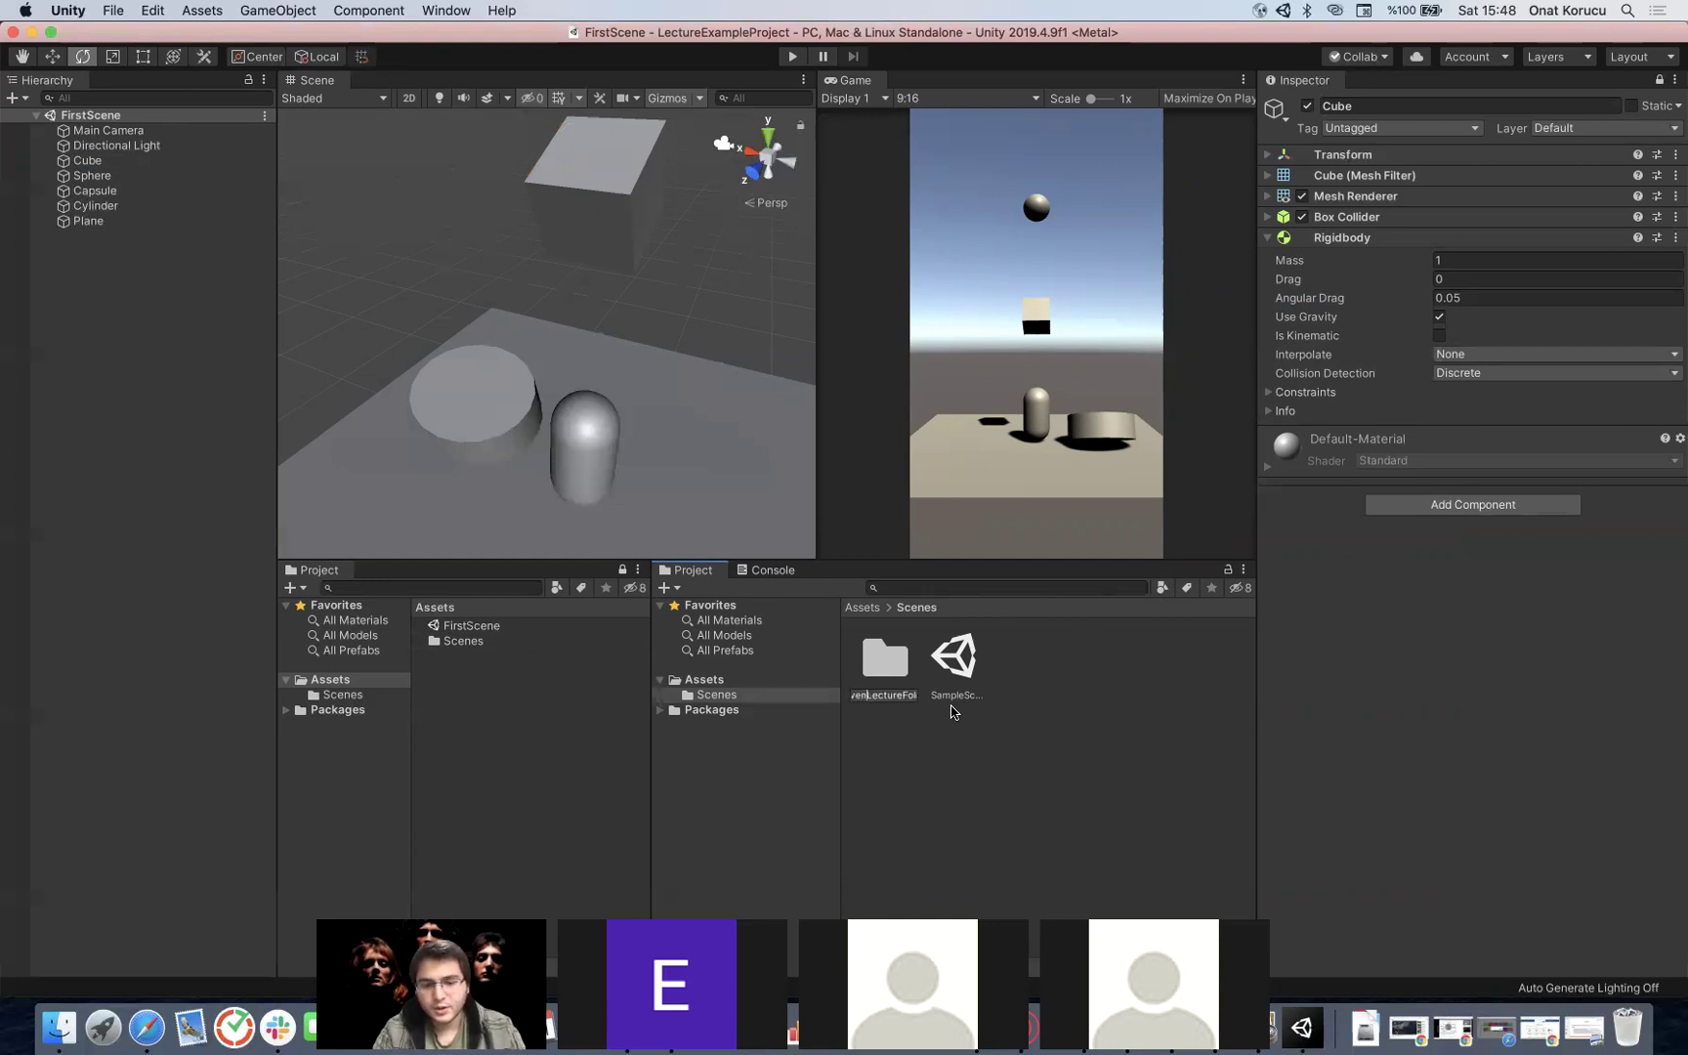
text(ber)
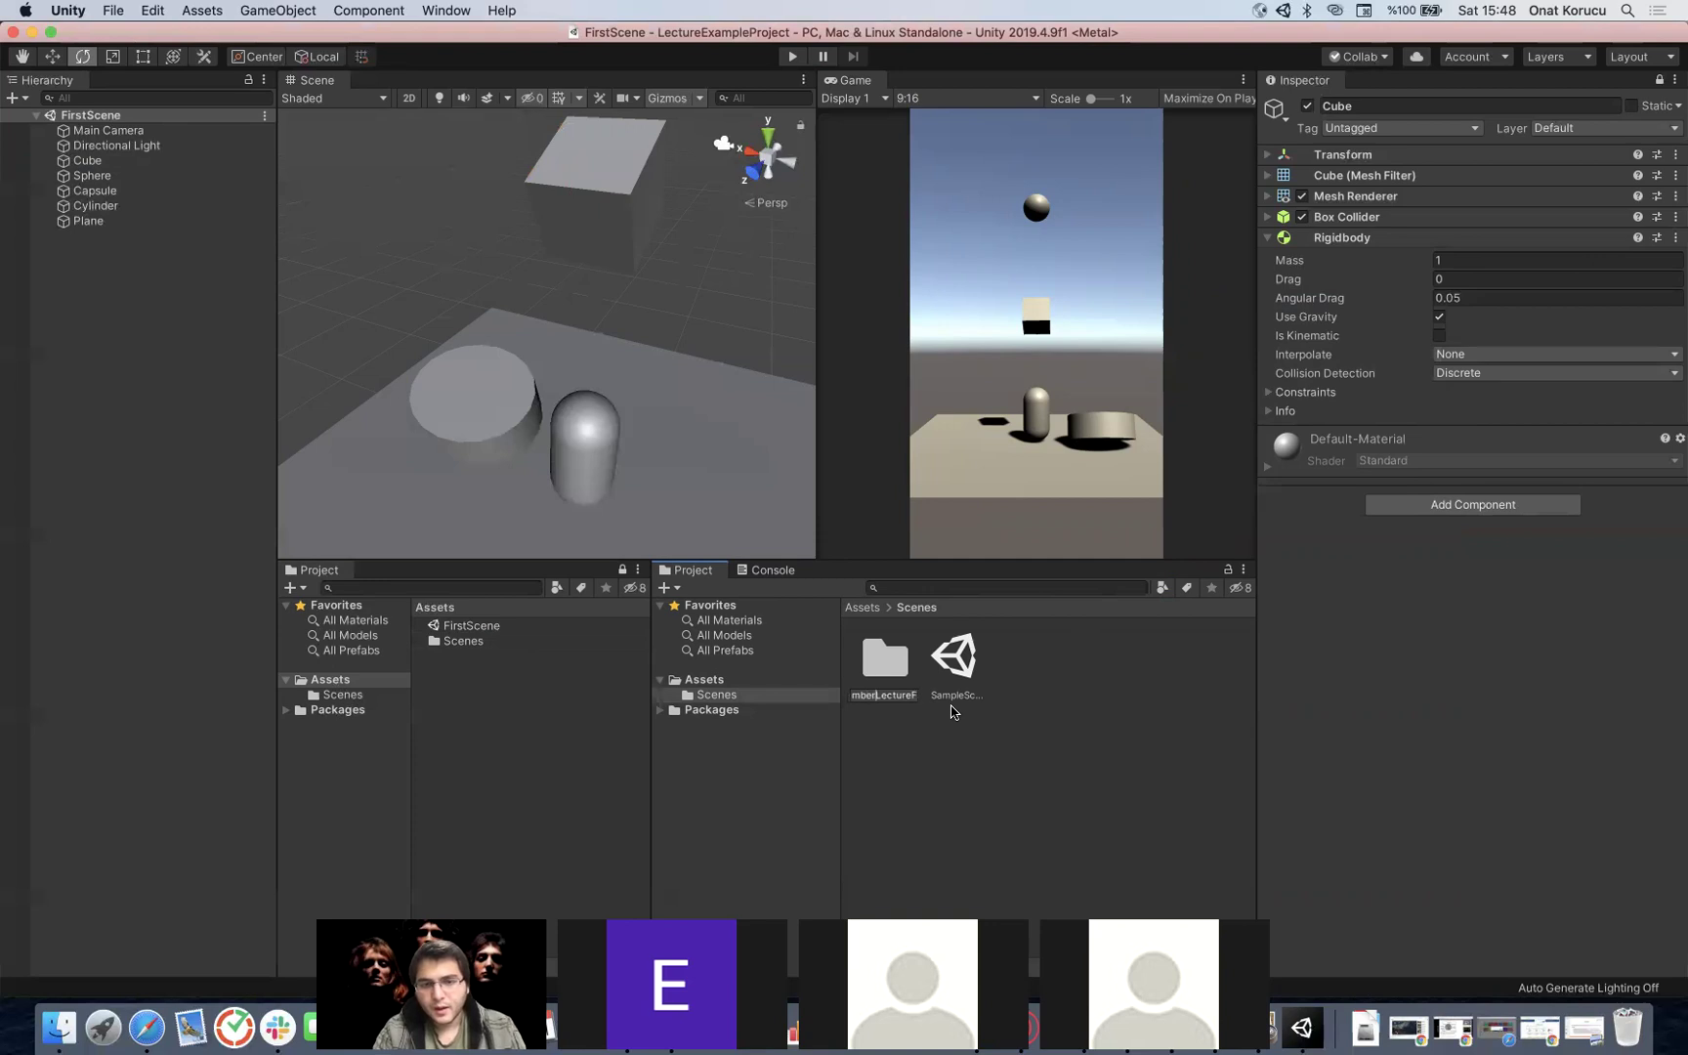
key(Return)
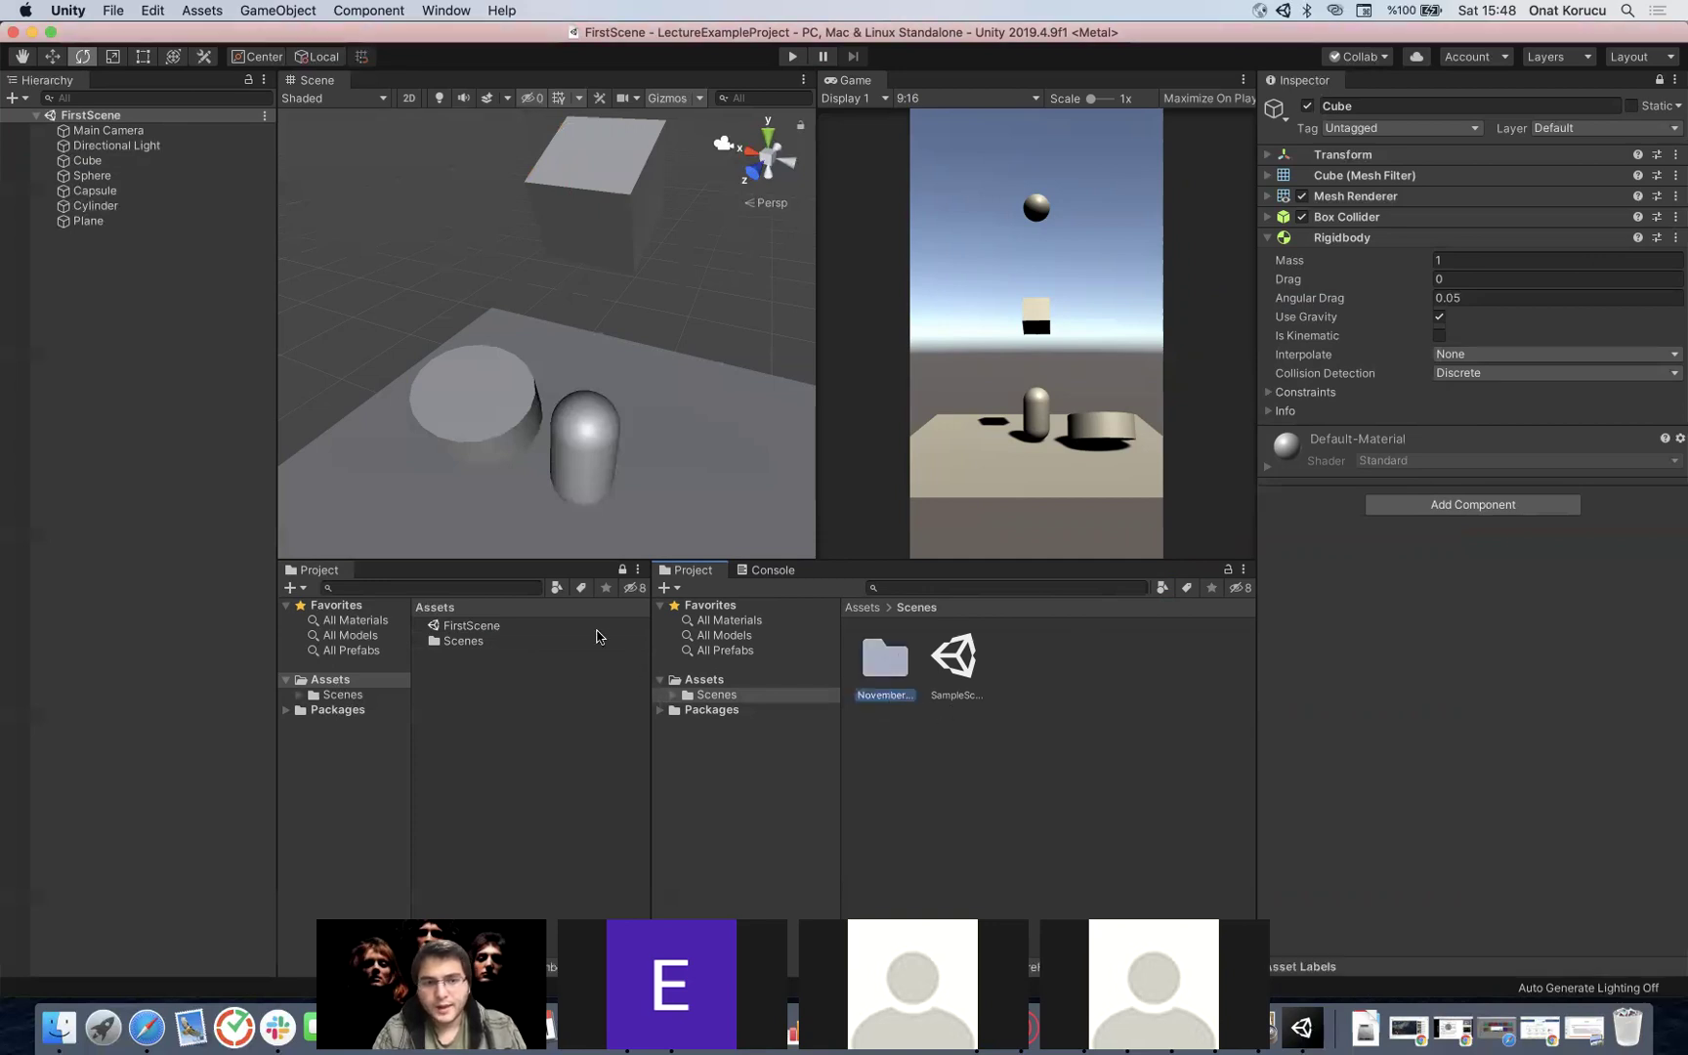
Step: Open NovemberLectureFolders inside Scenes in the unlocked Project window, keeping the locked one on Assets
click(486, 627)
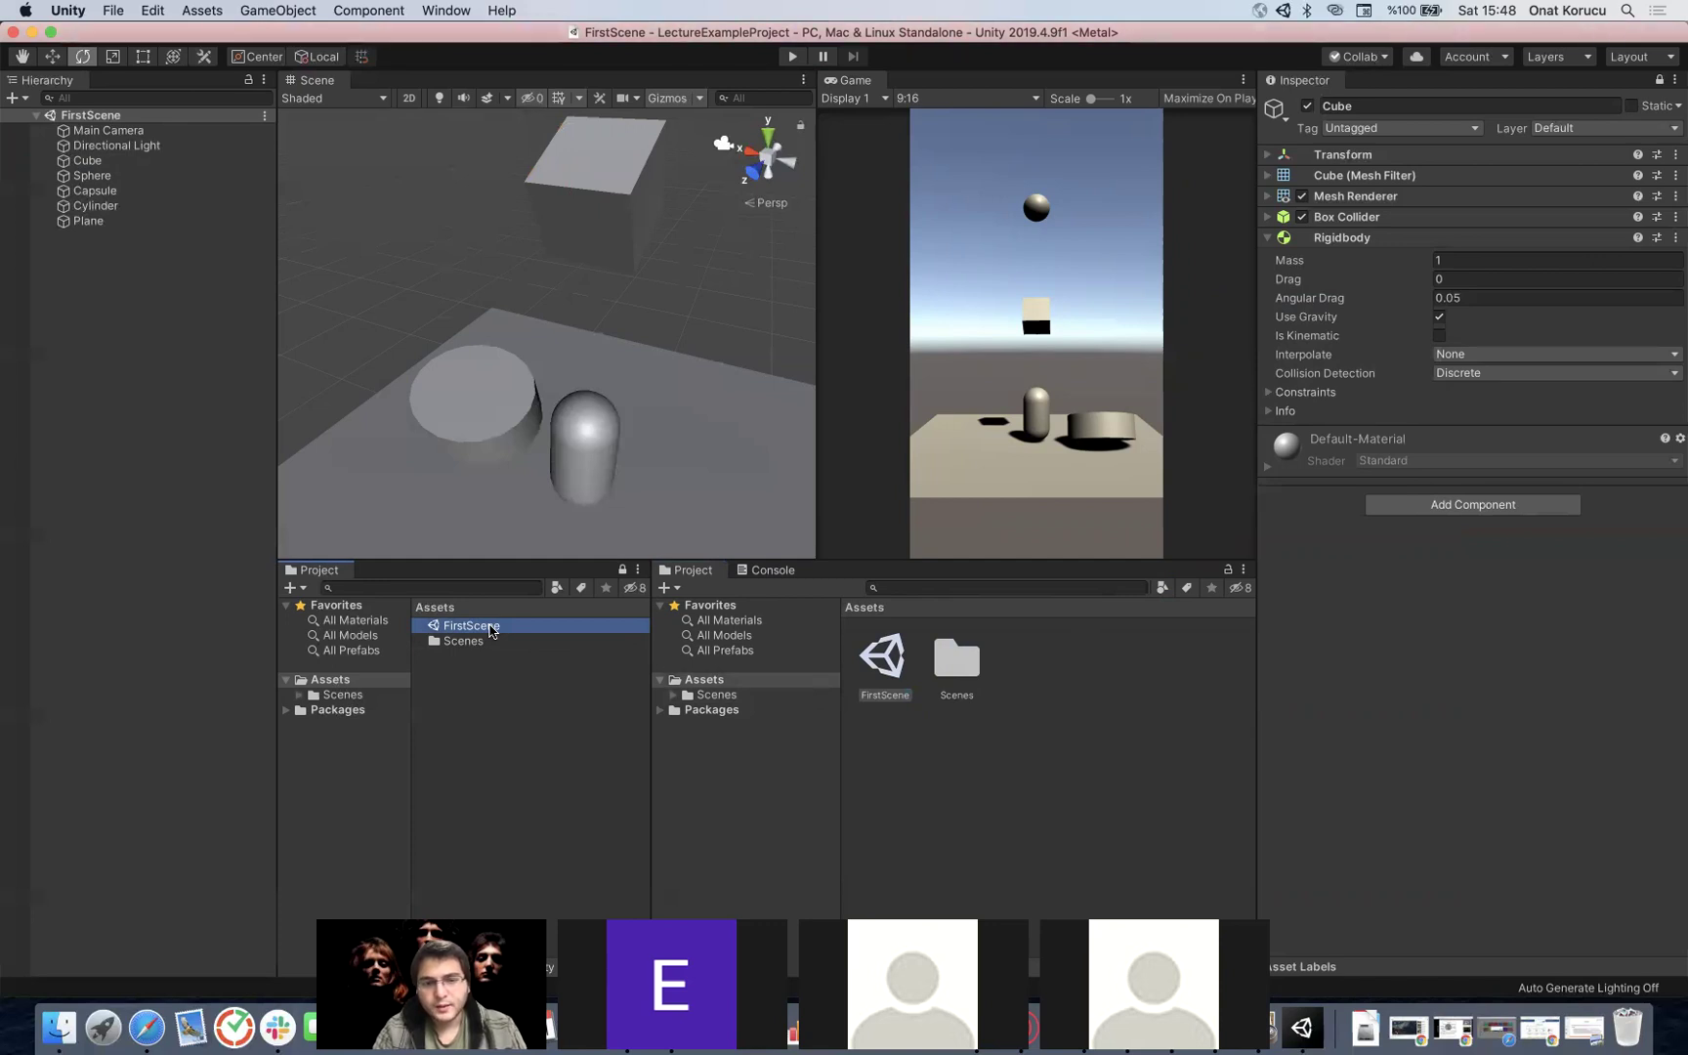
drag(572, 626, 906, 667)
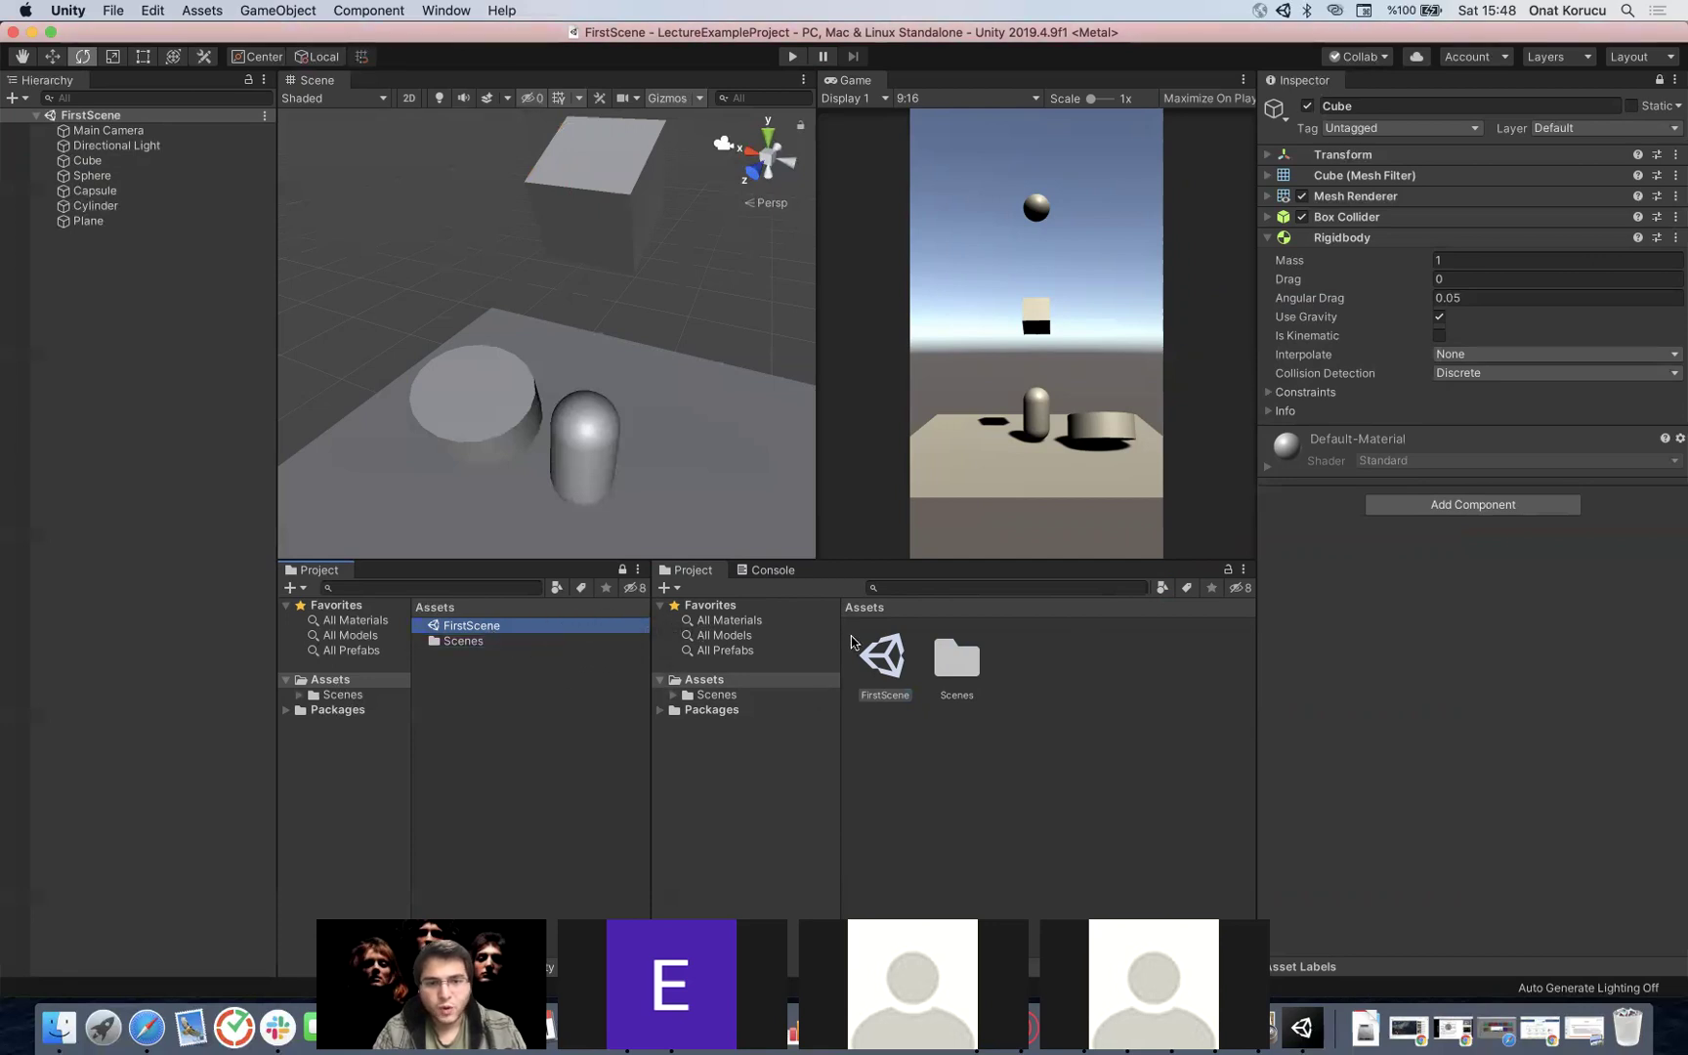
click(951, 661)
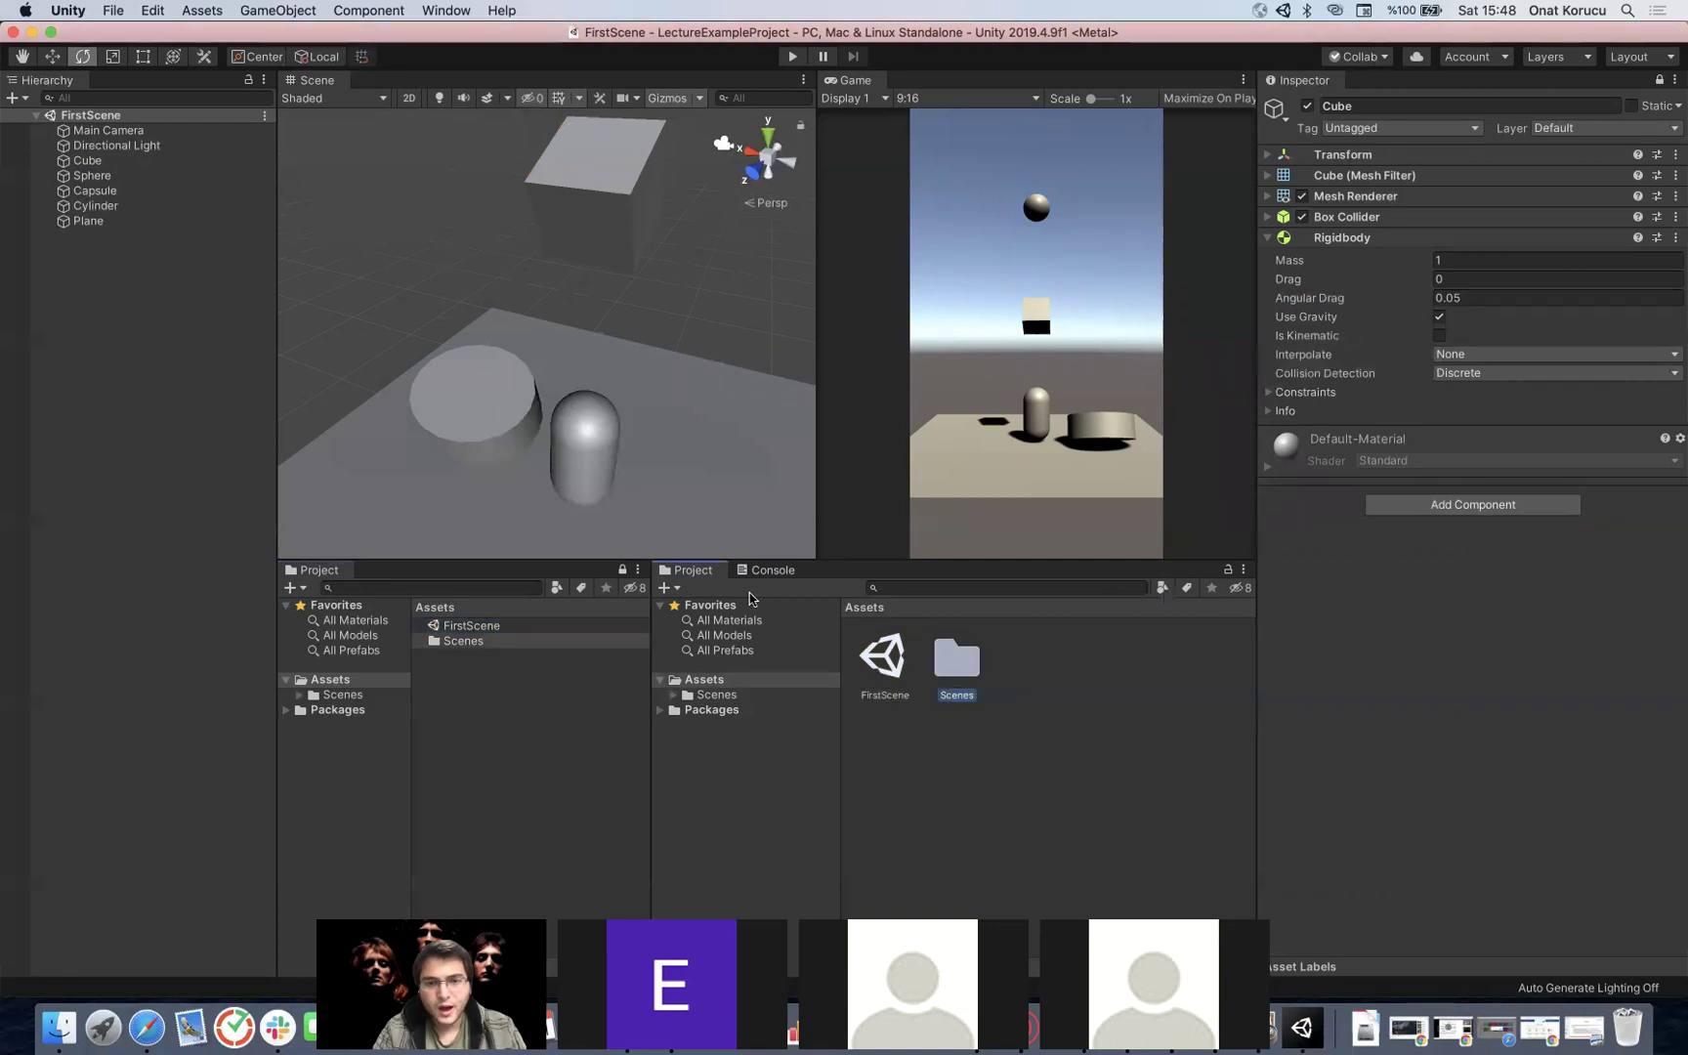
double_click(955, 661)
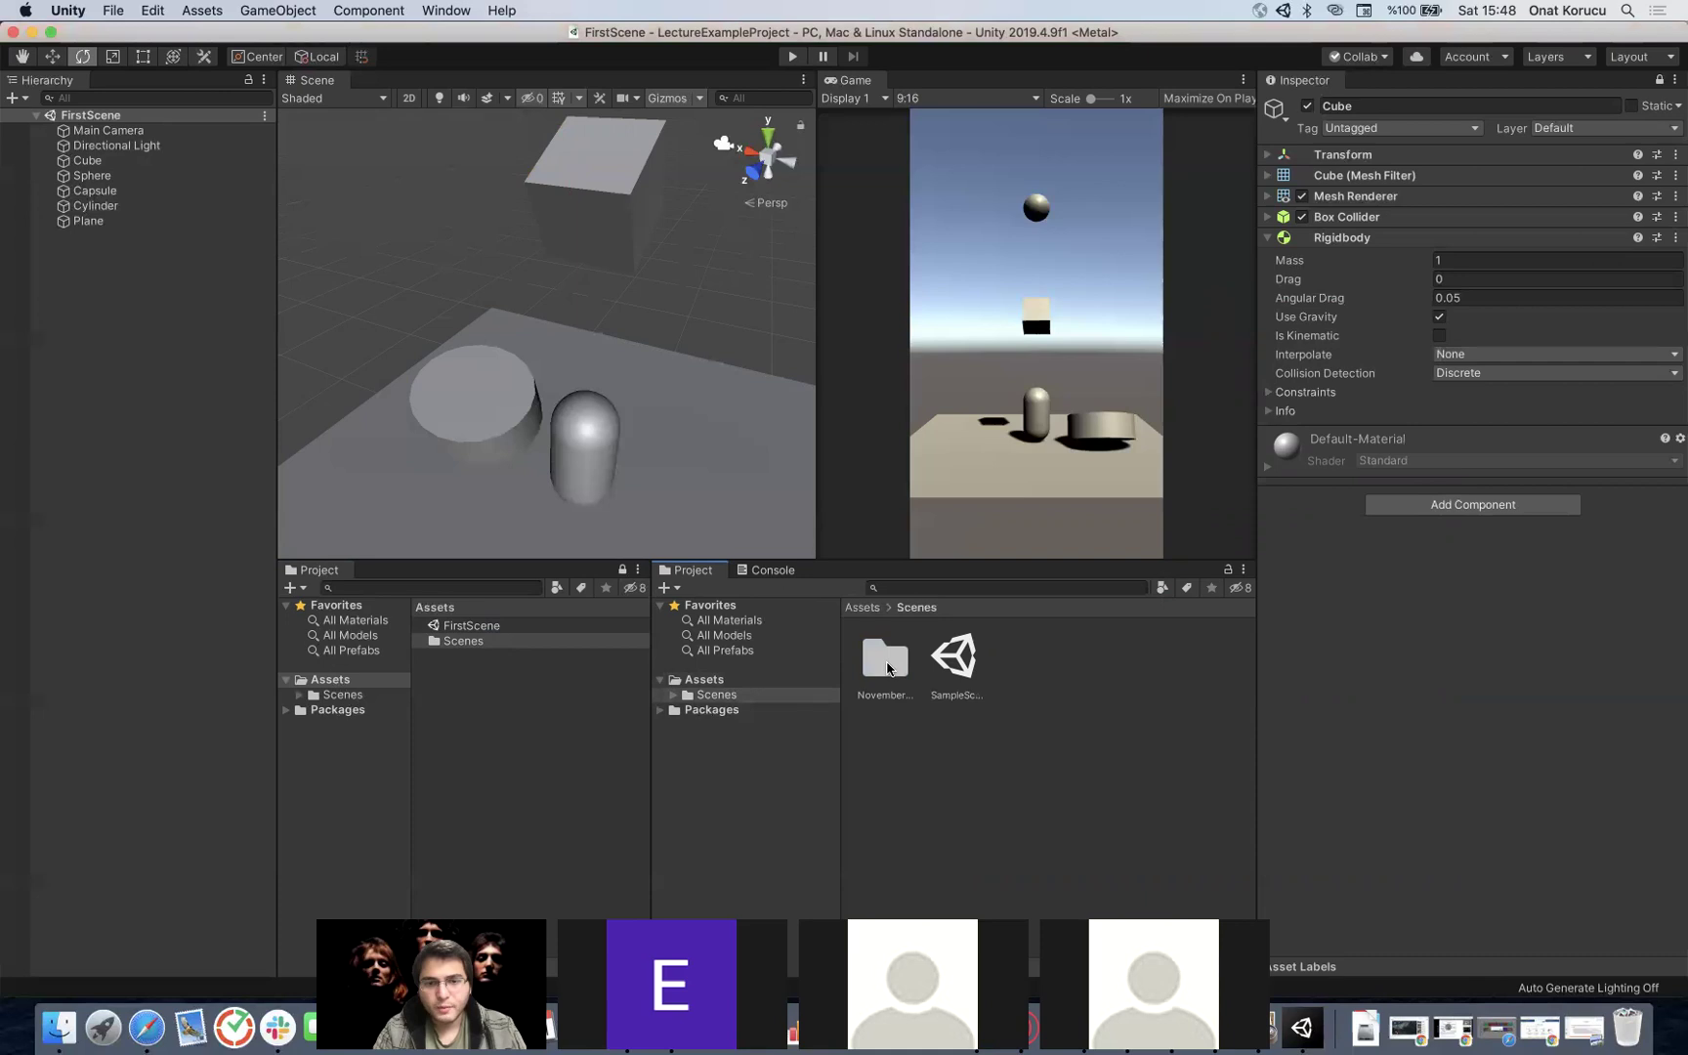
click(886, 661)
double_click(888, 668)
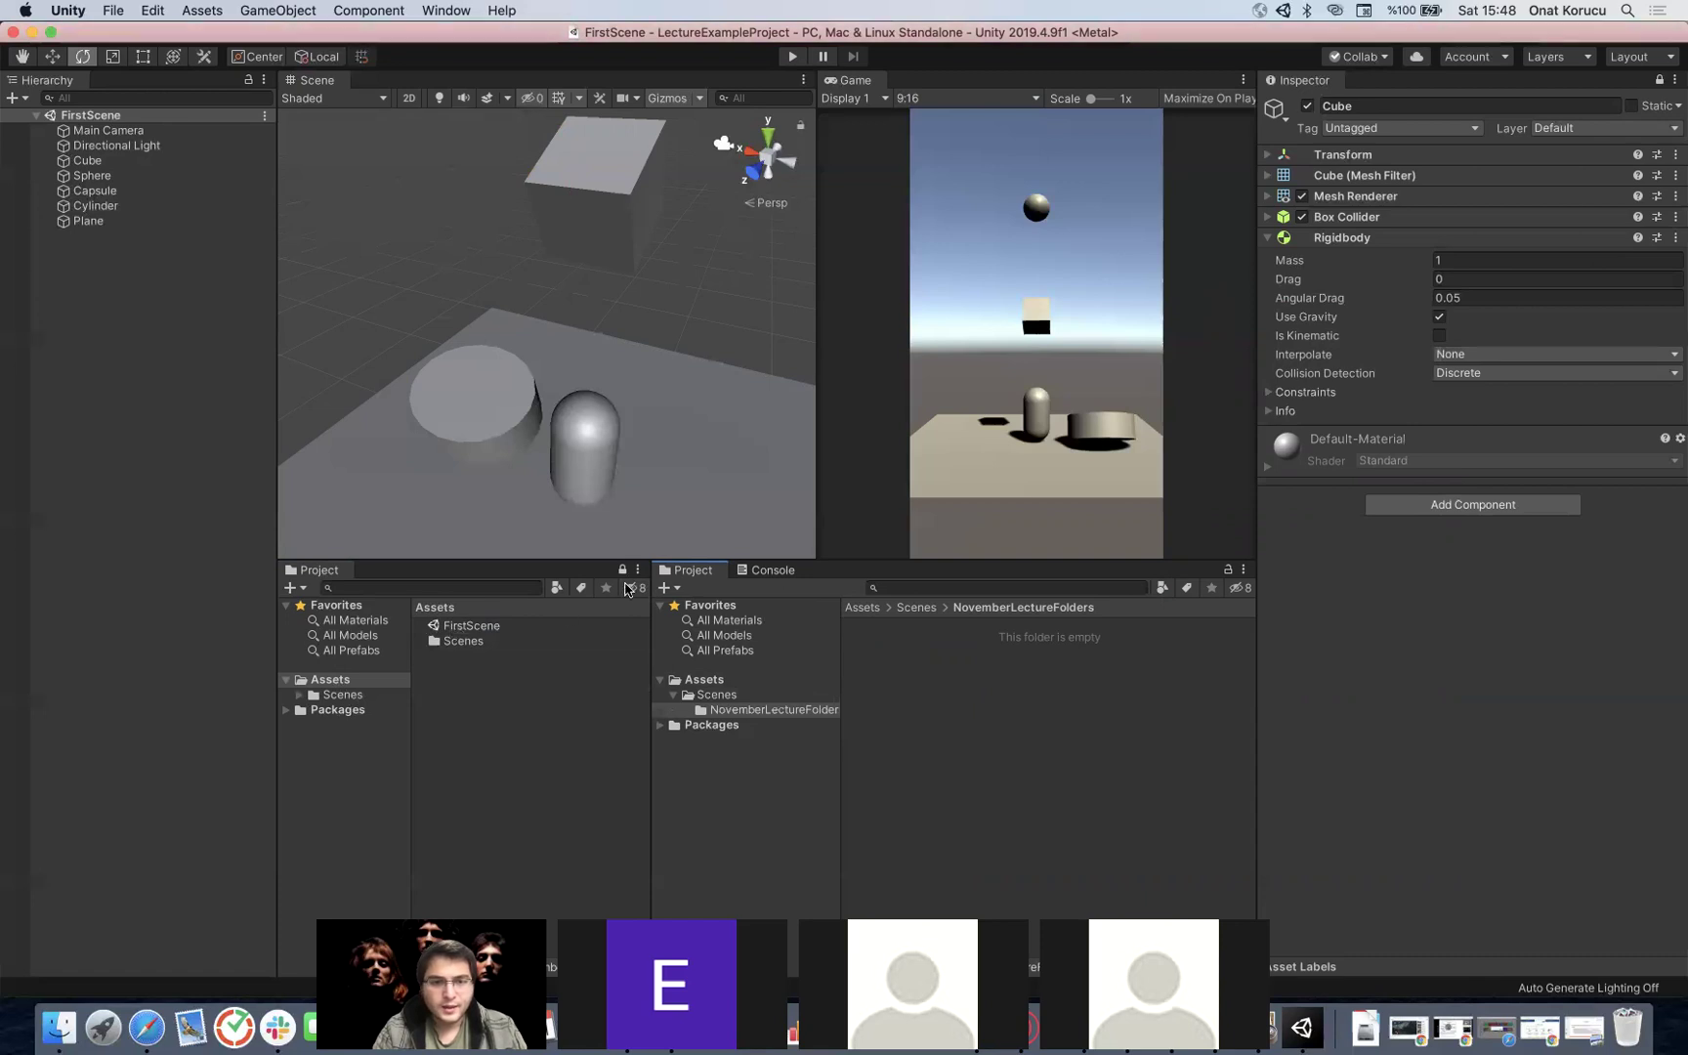
Step: Move the FirstScene asset from the locked window's Assets folder into NovemberLectureFolders in the unlocked Project window
click(466, 629)
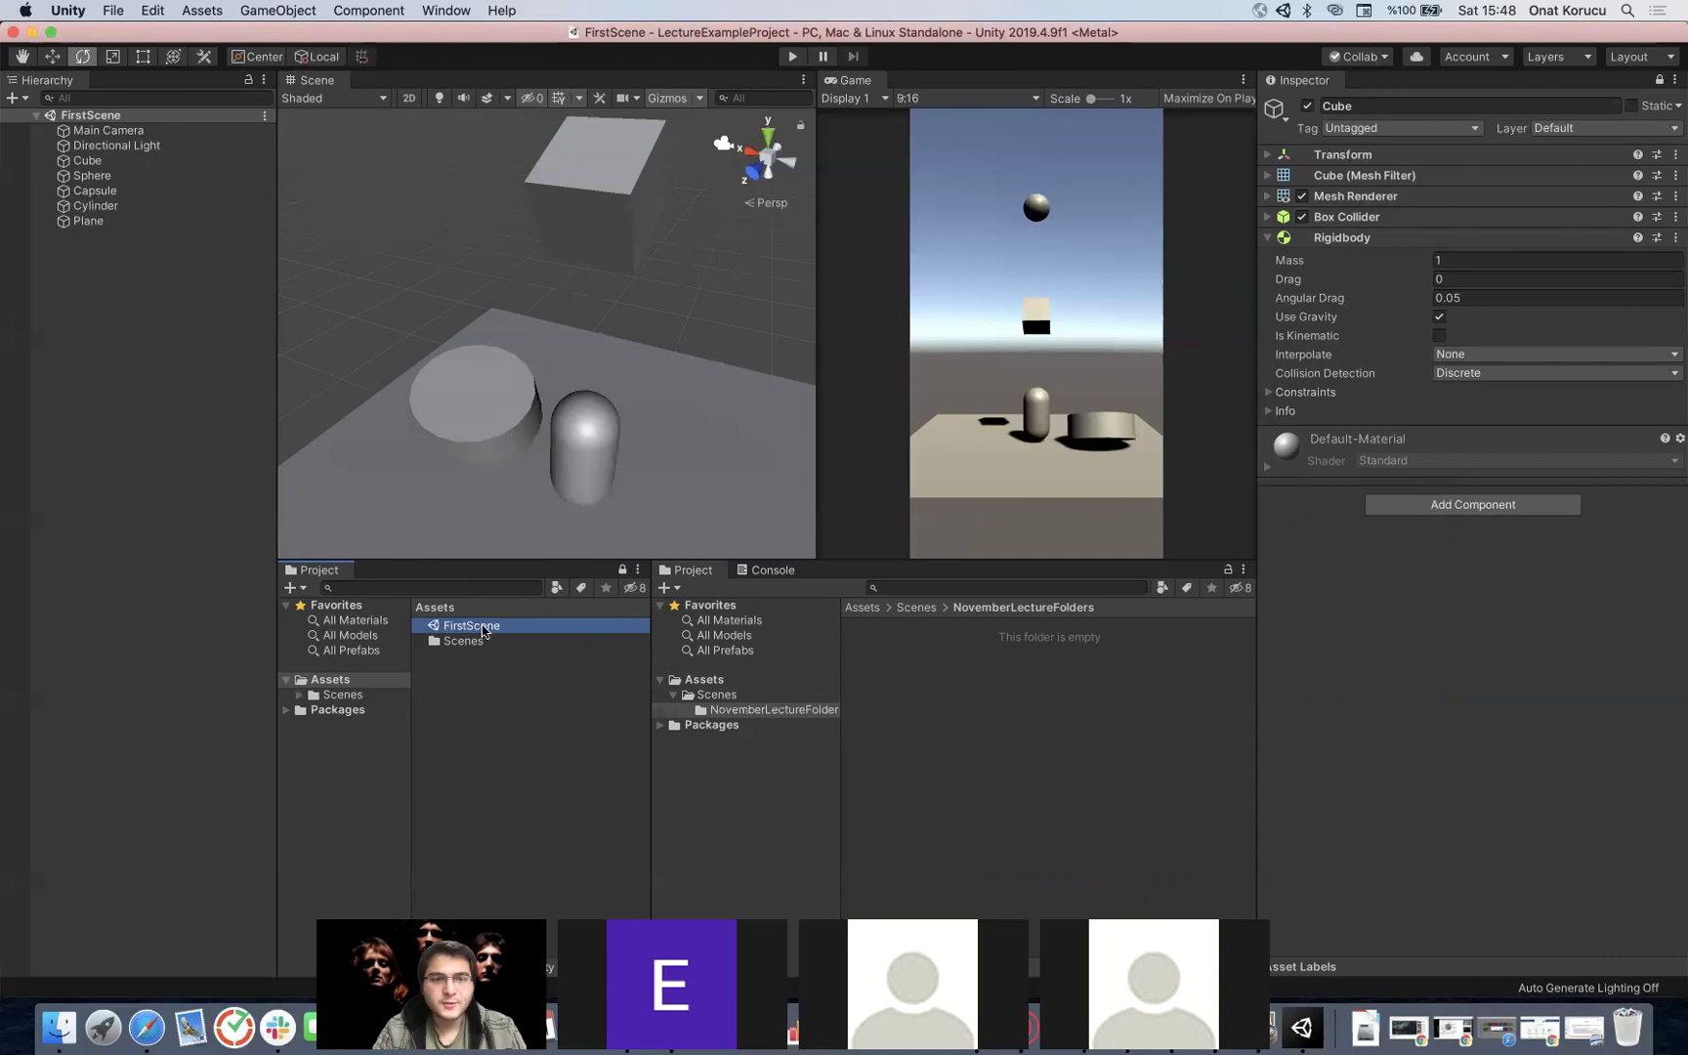
drag(483, 631, 914, 683)
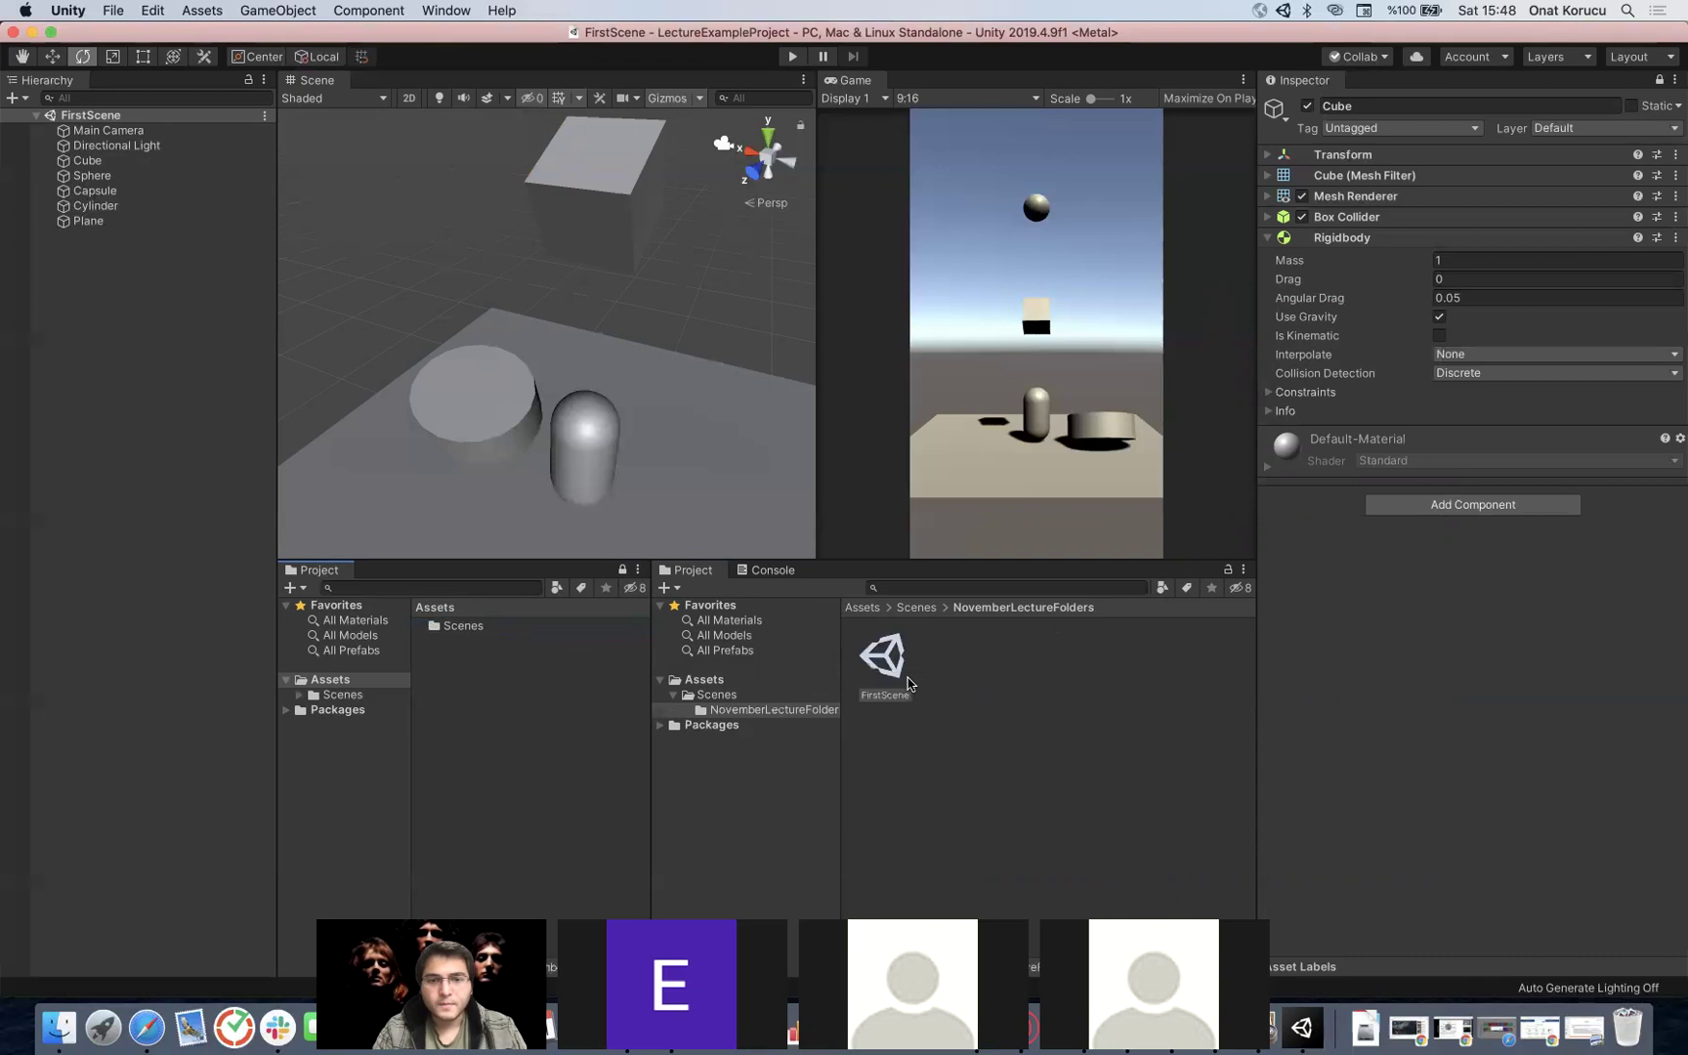
click(1044, 612)
click(938, 657)
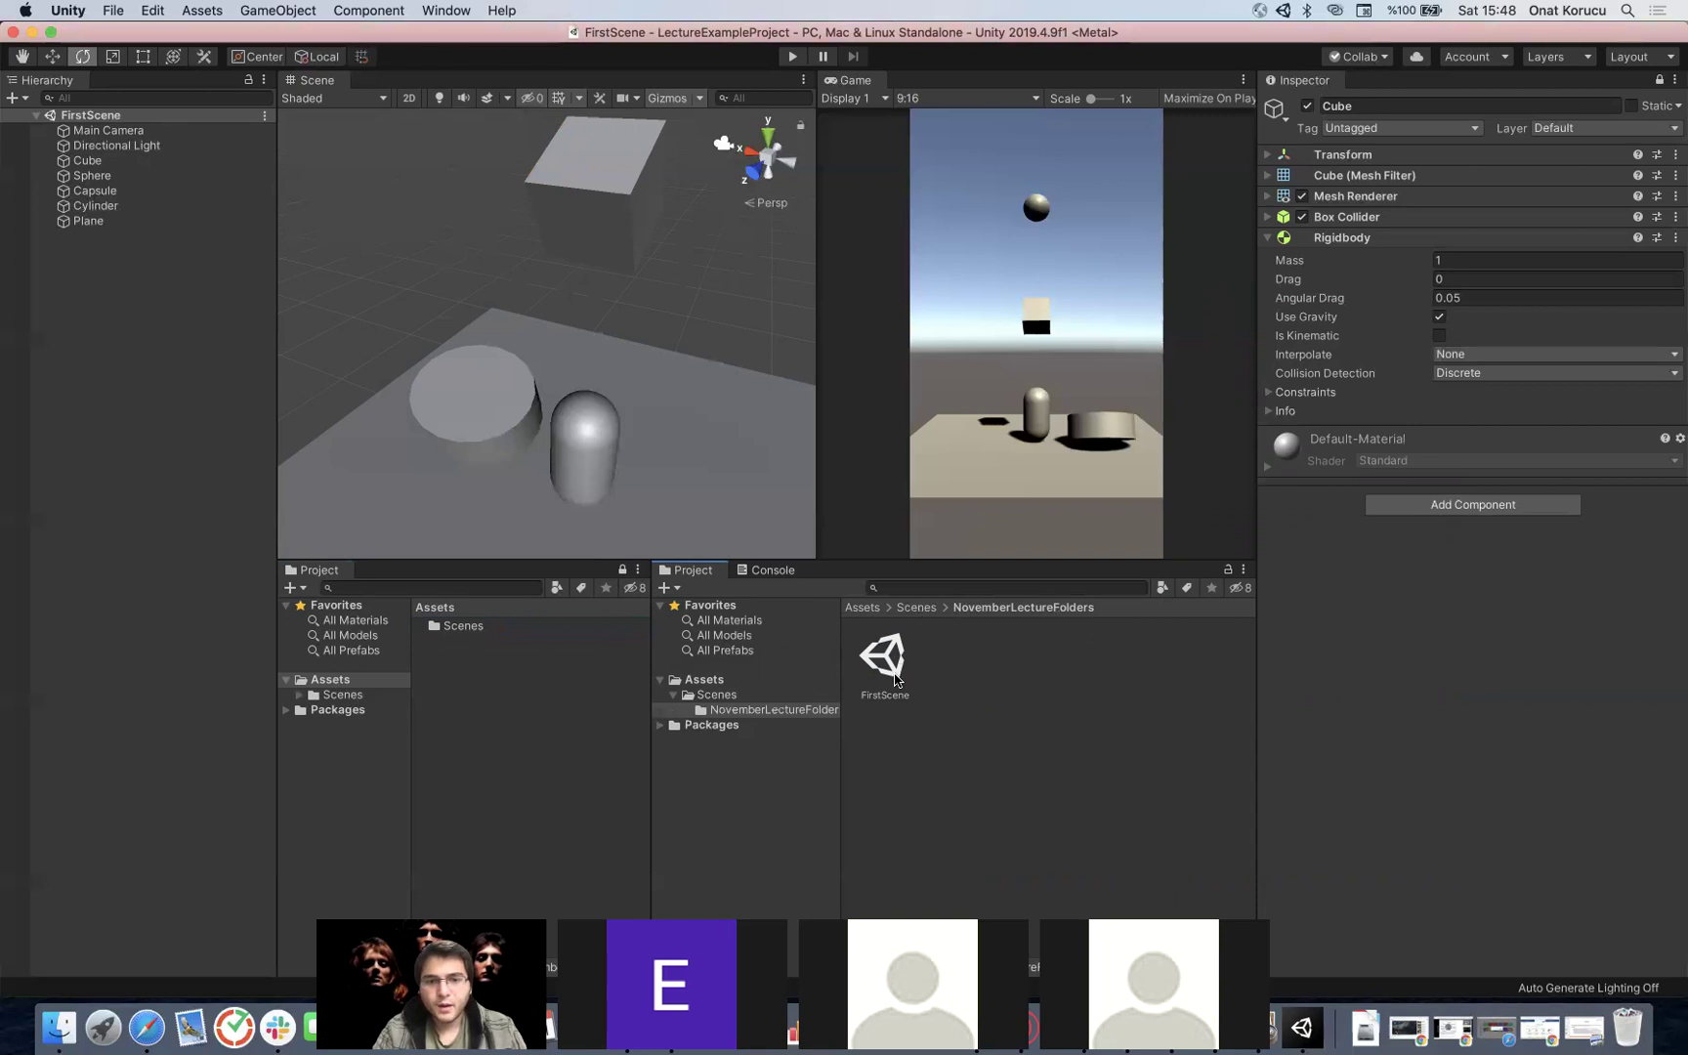
Step: Make the two Project windows slightly taller by shrinking the Scene and Game views above them
drag(840, 558, 853, 493)
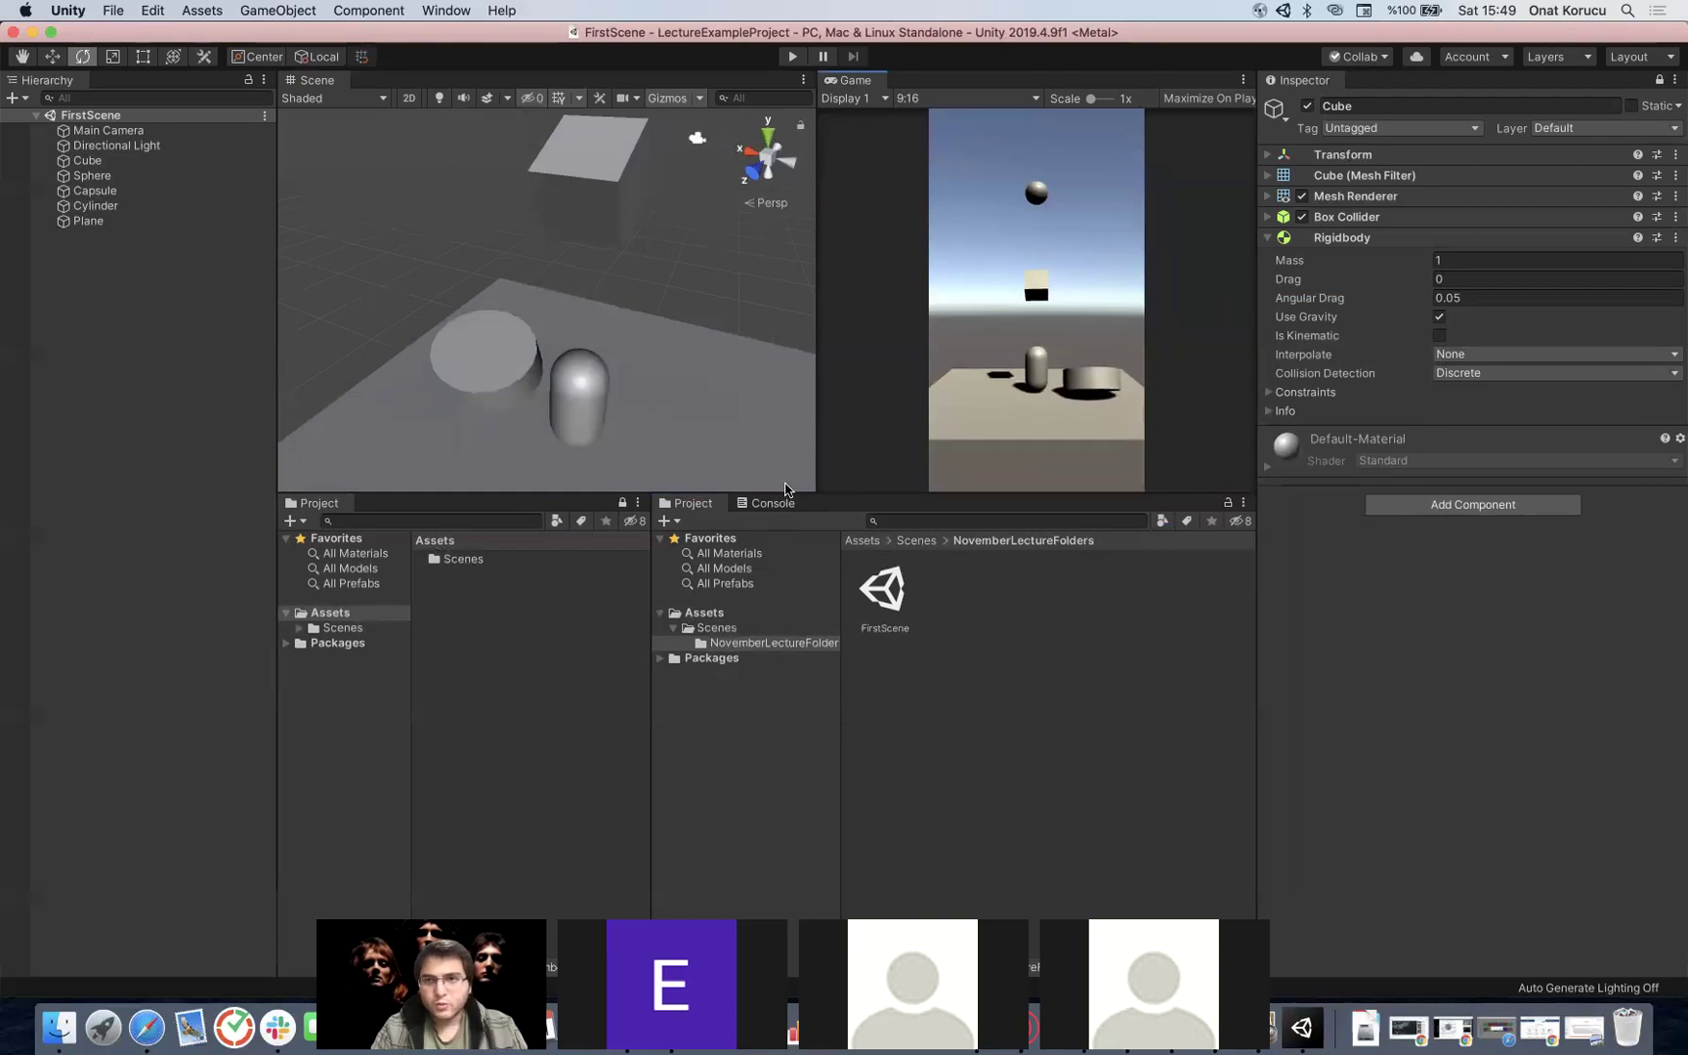
drag(786, 490, 644, 535)
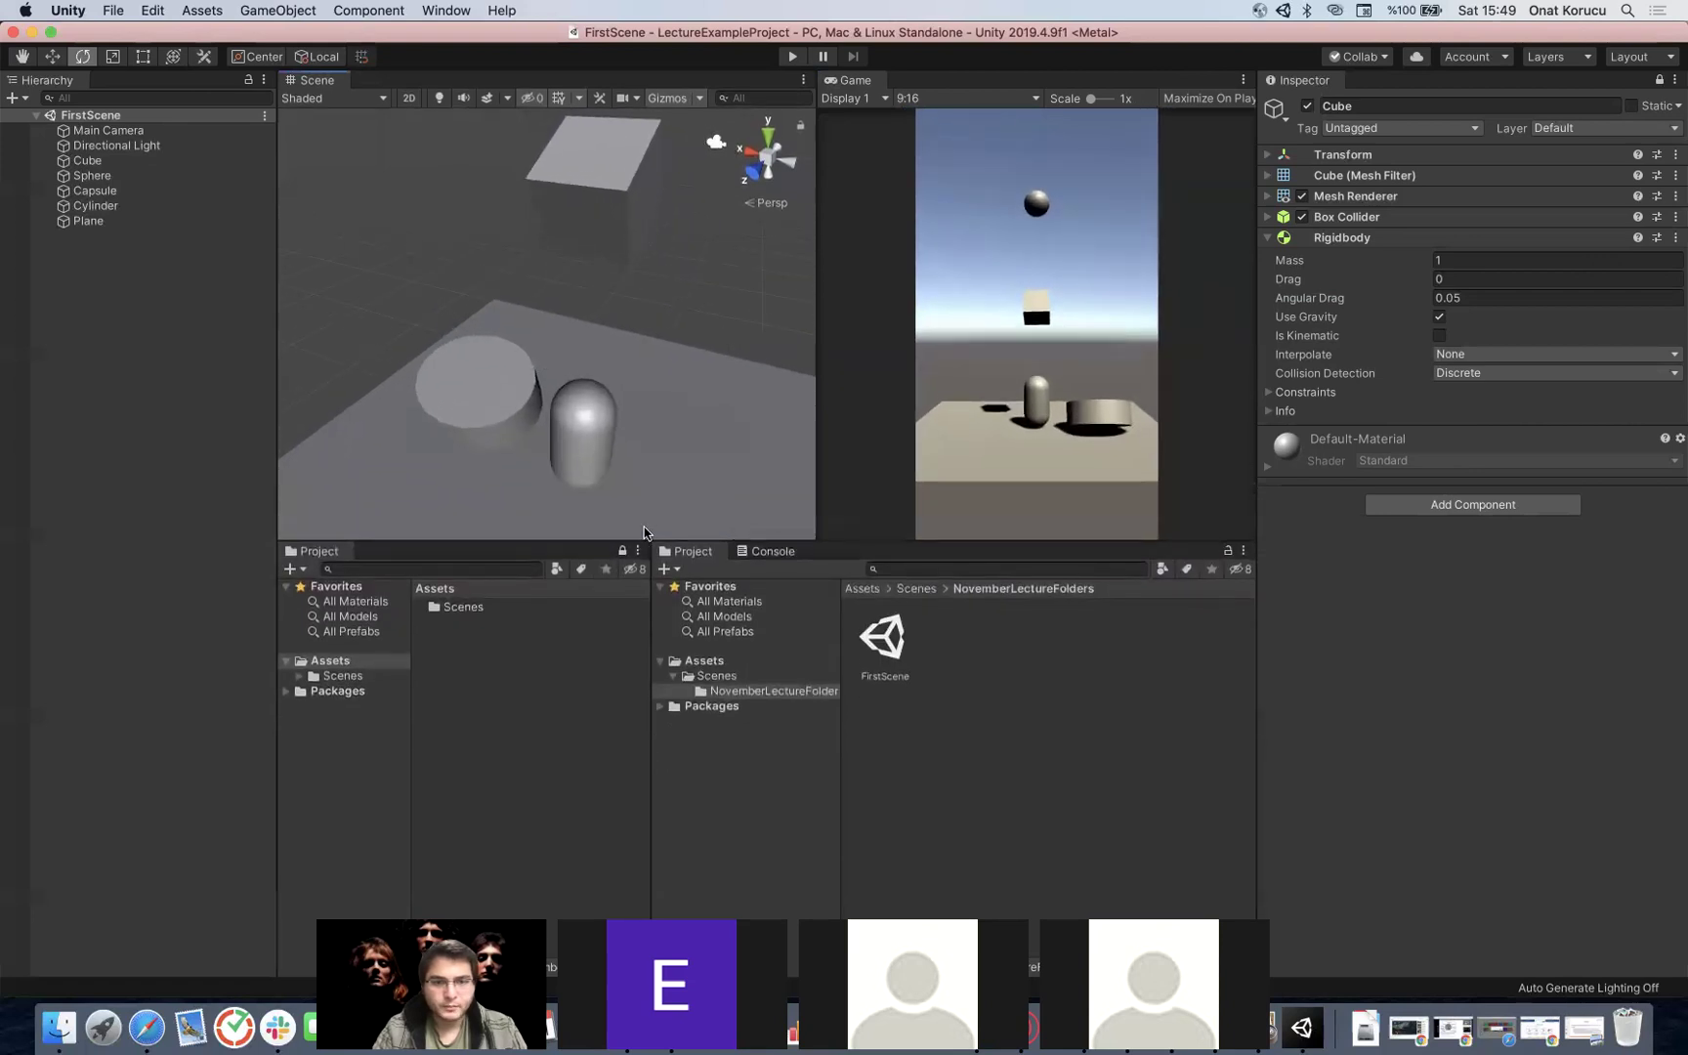
Step: Return the unlocked Project window to the Assets folder and expand Packages in its folder tree
click(918, 589)
click(868, 591)
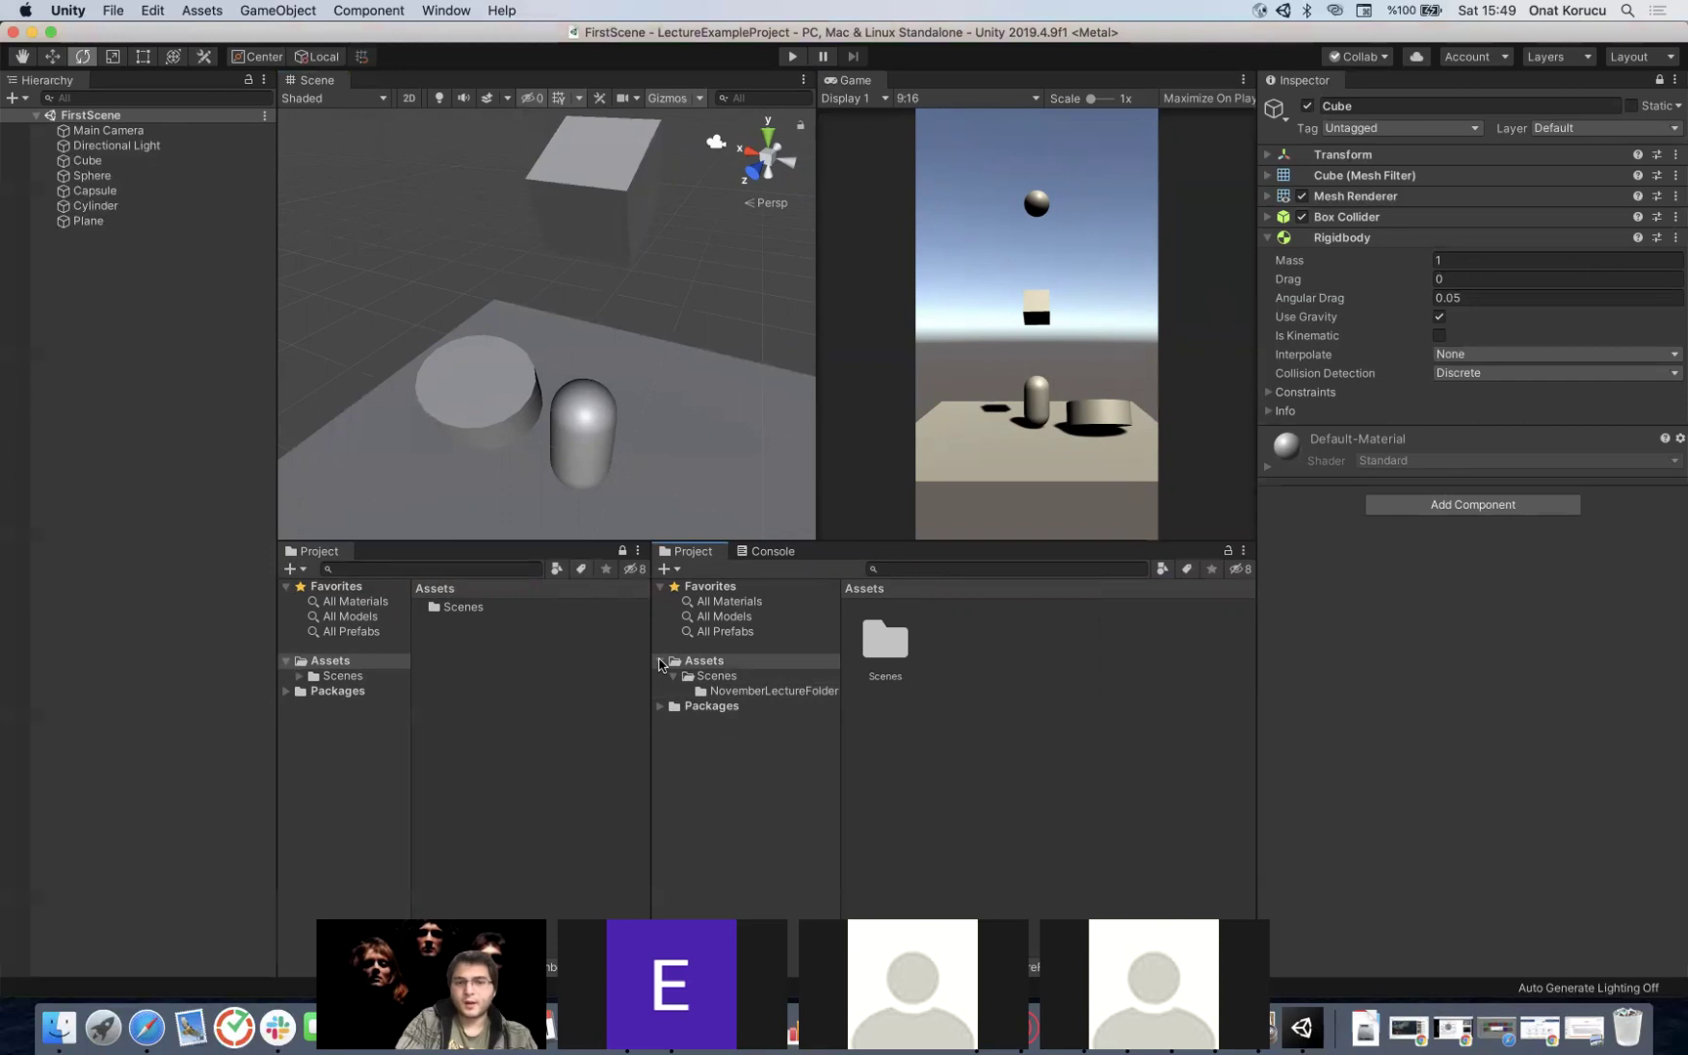
click(661, 707)
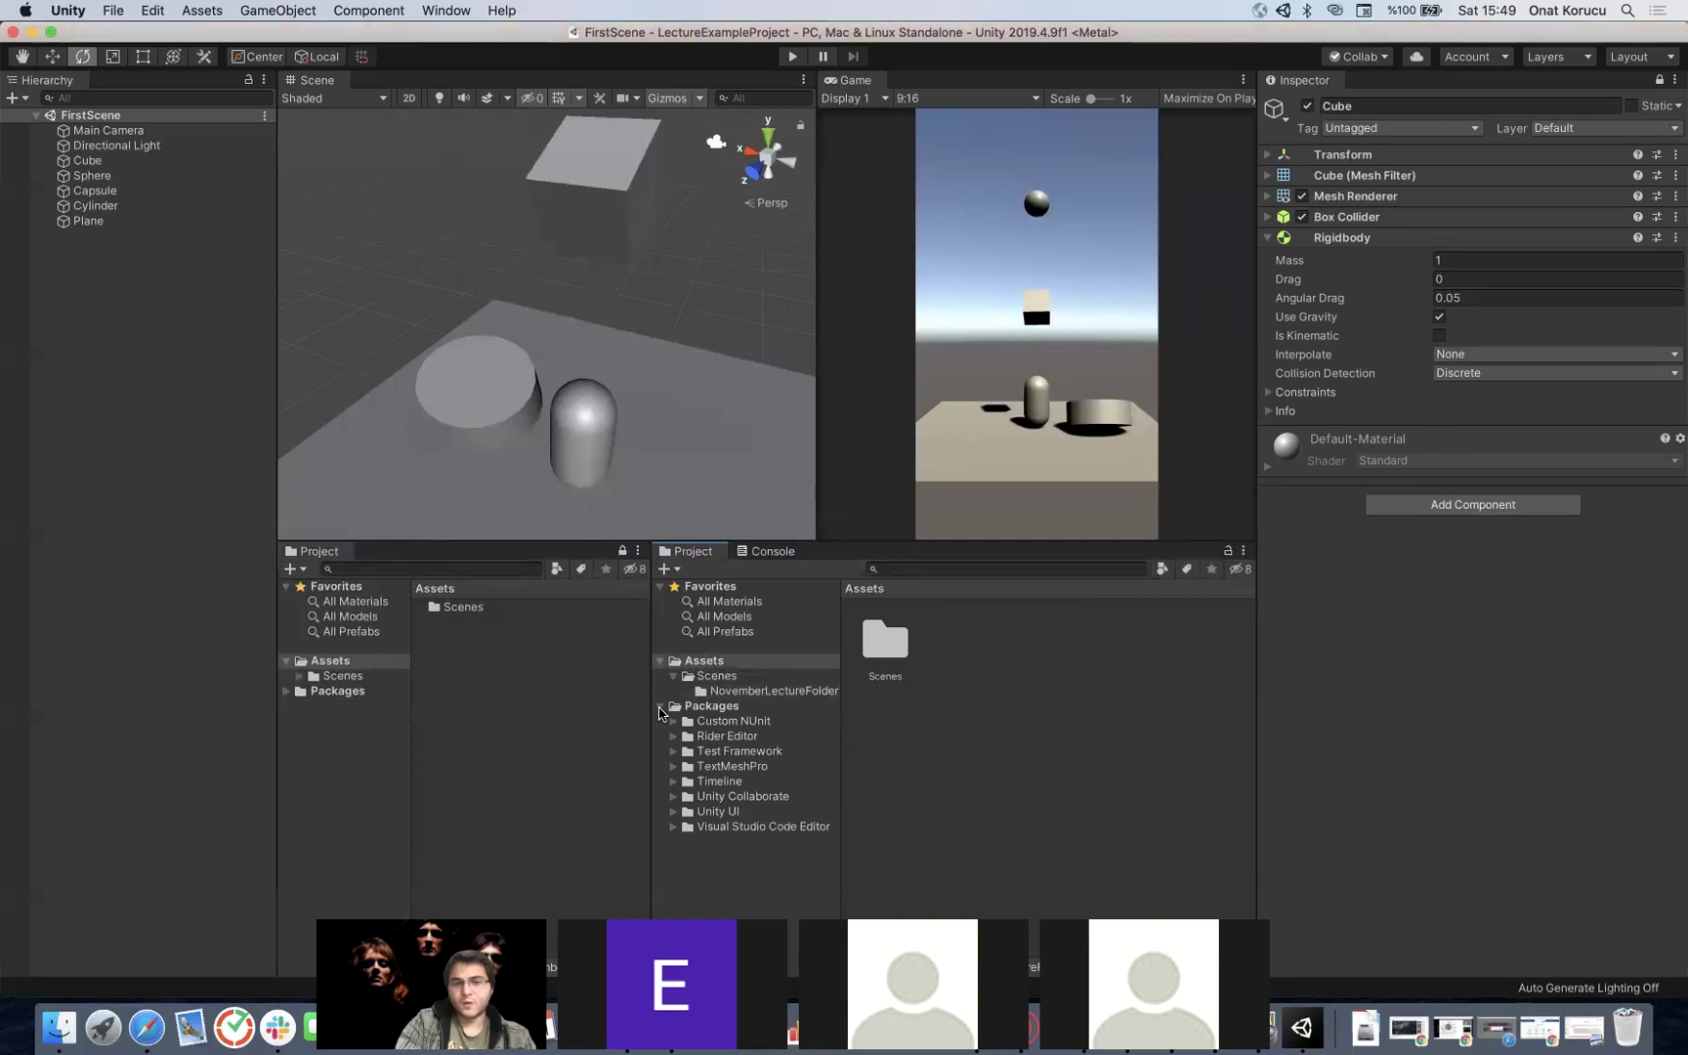
Step: Browse the contents of the Packages subfolders, from Custom NUnit to Visual Studio Code Editor and back to Rider Editor, in the unlocked Project window
click(701, 709)
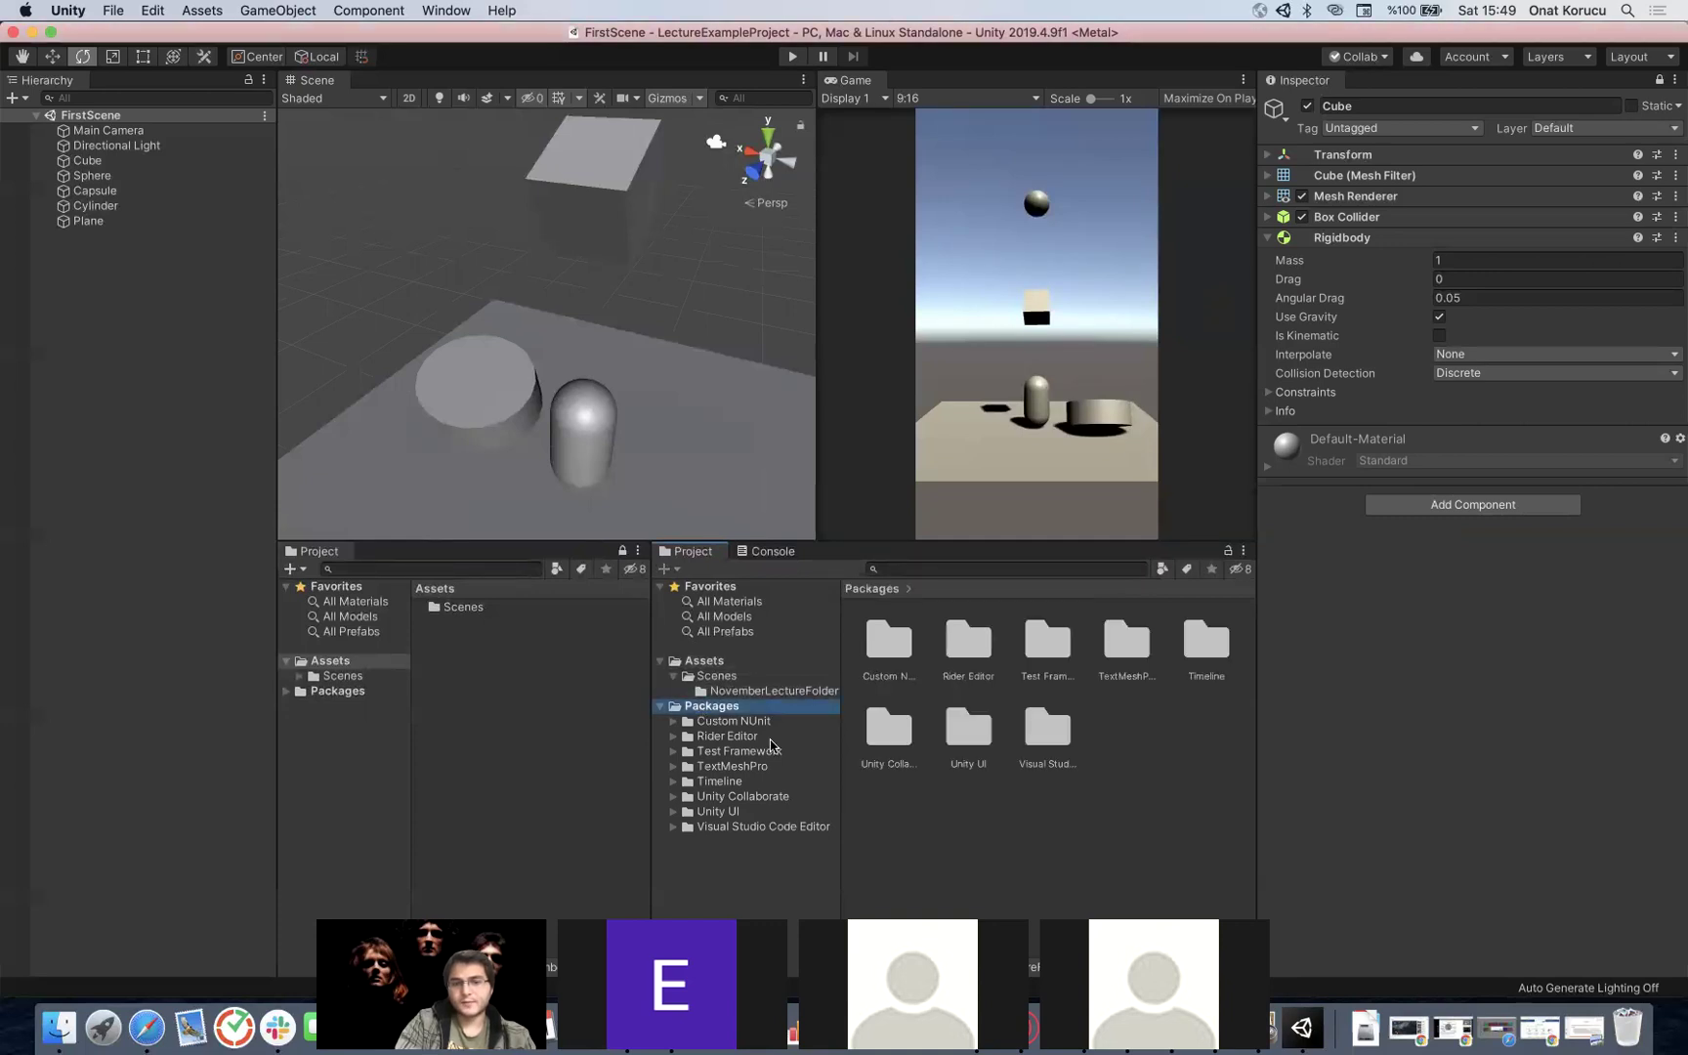
key(Down)
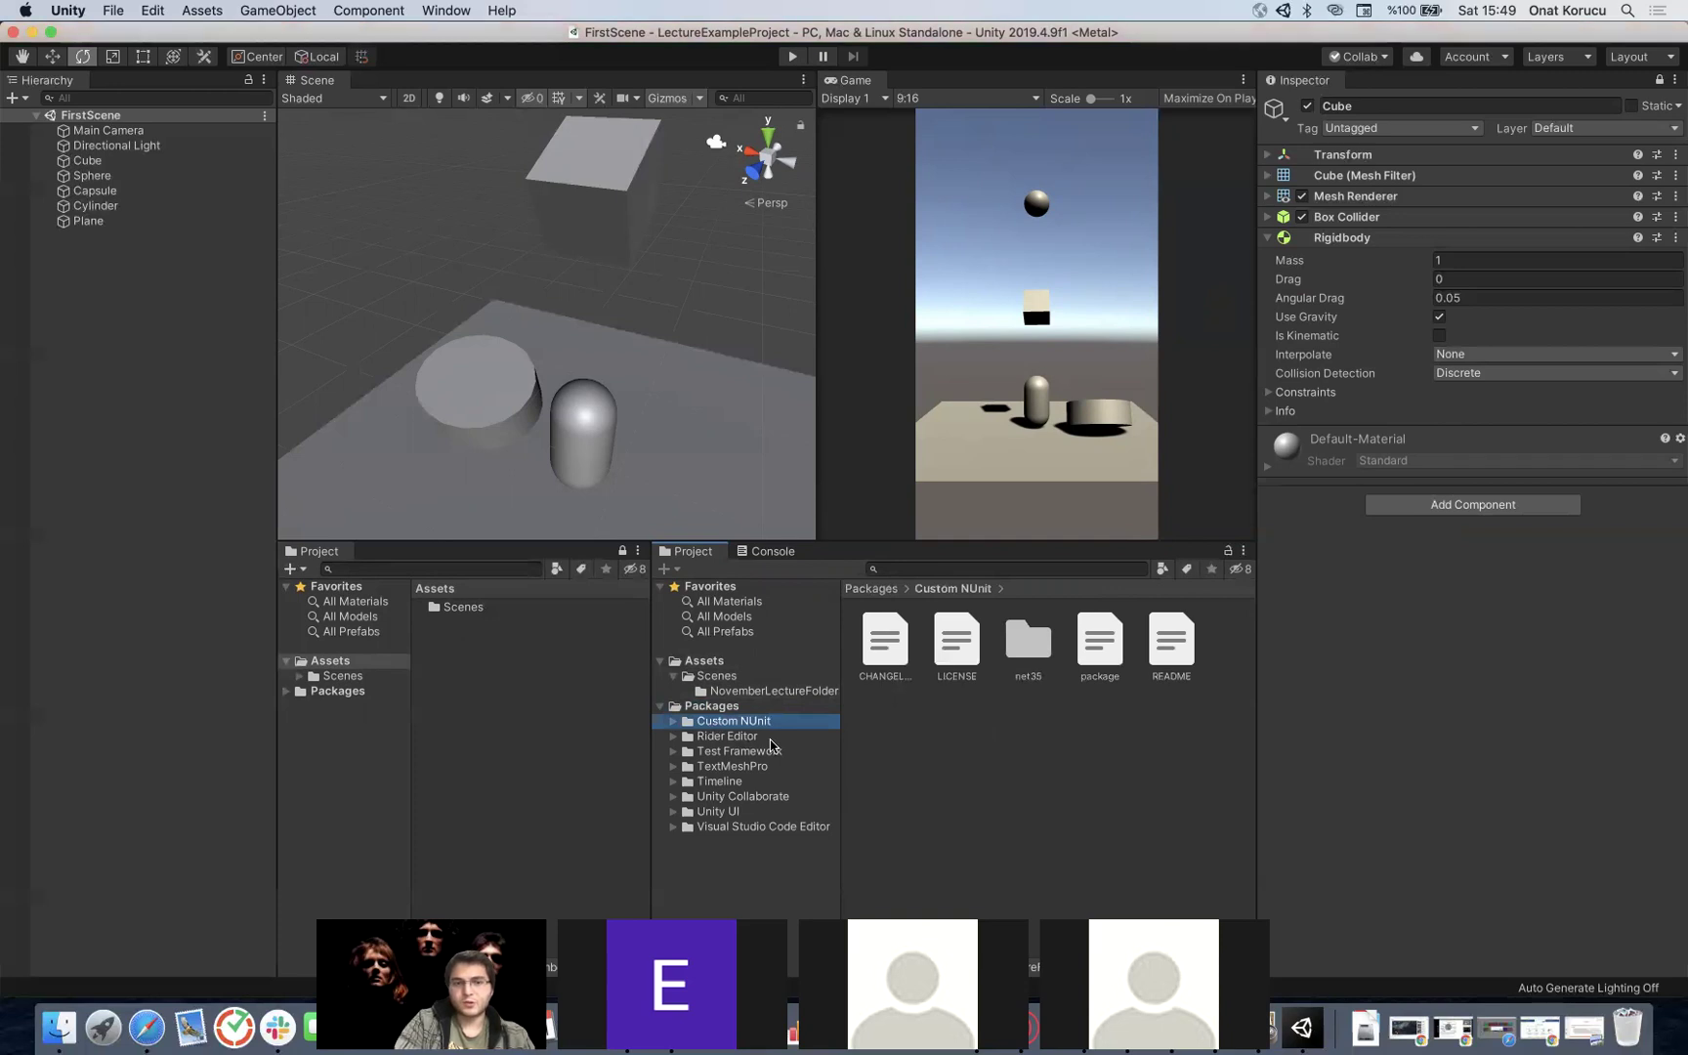
key(Down)
key(Down)
key(Down)
key(Down)
key(Up)
key(Down)
key(Down)
key(Down)
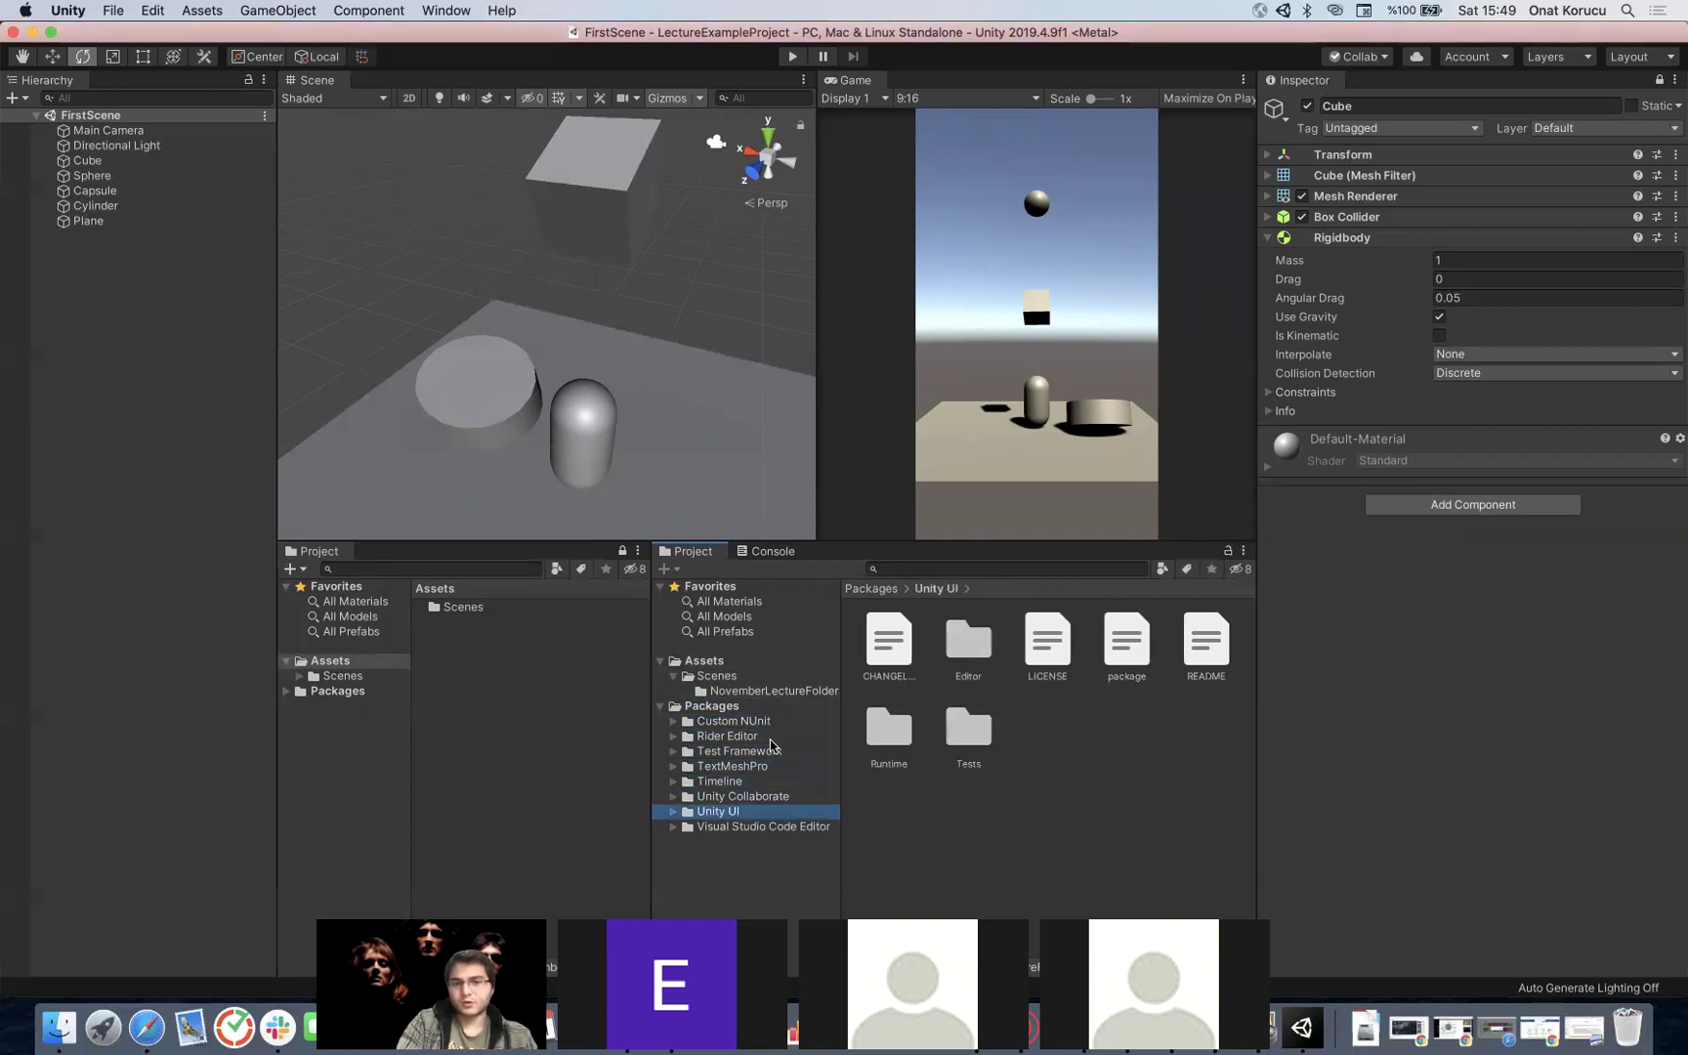
key(Down)
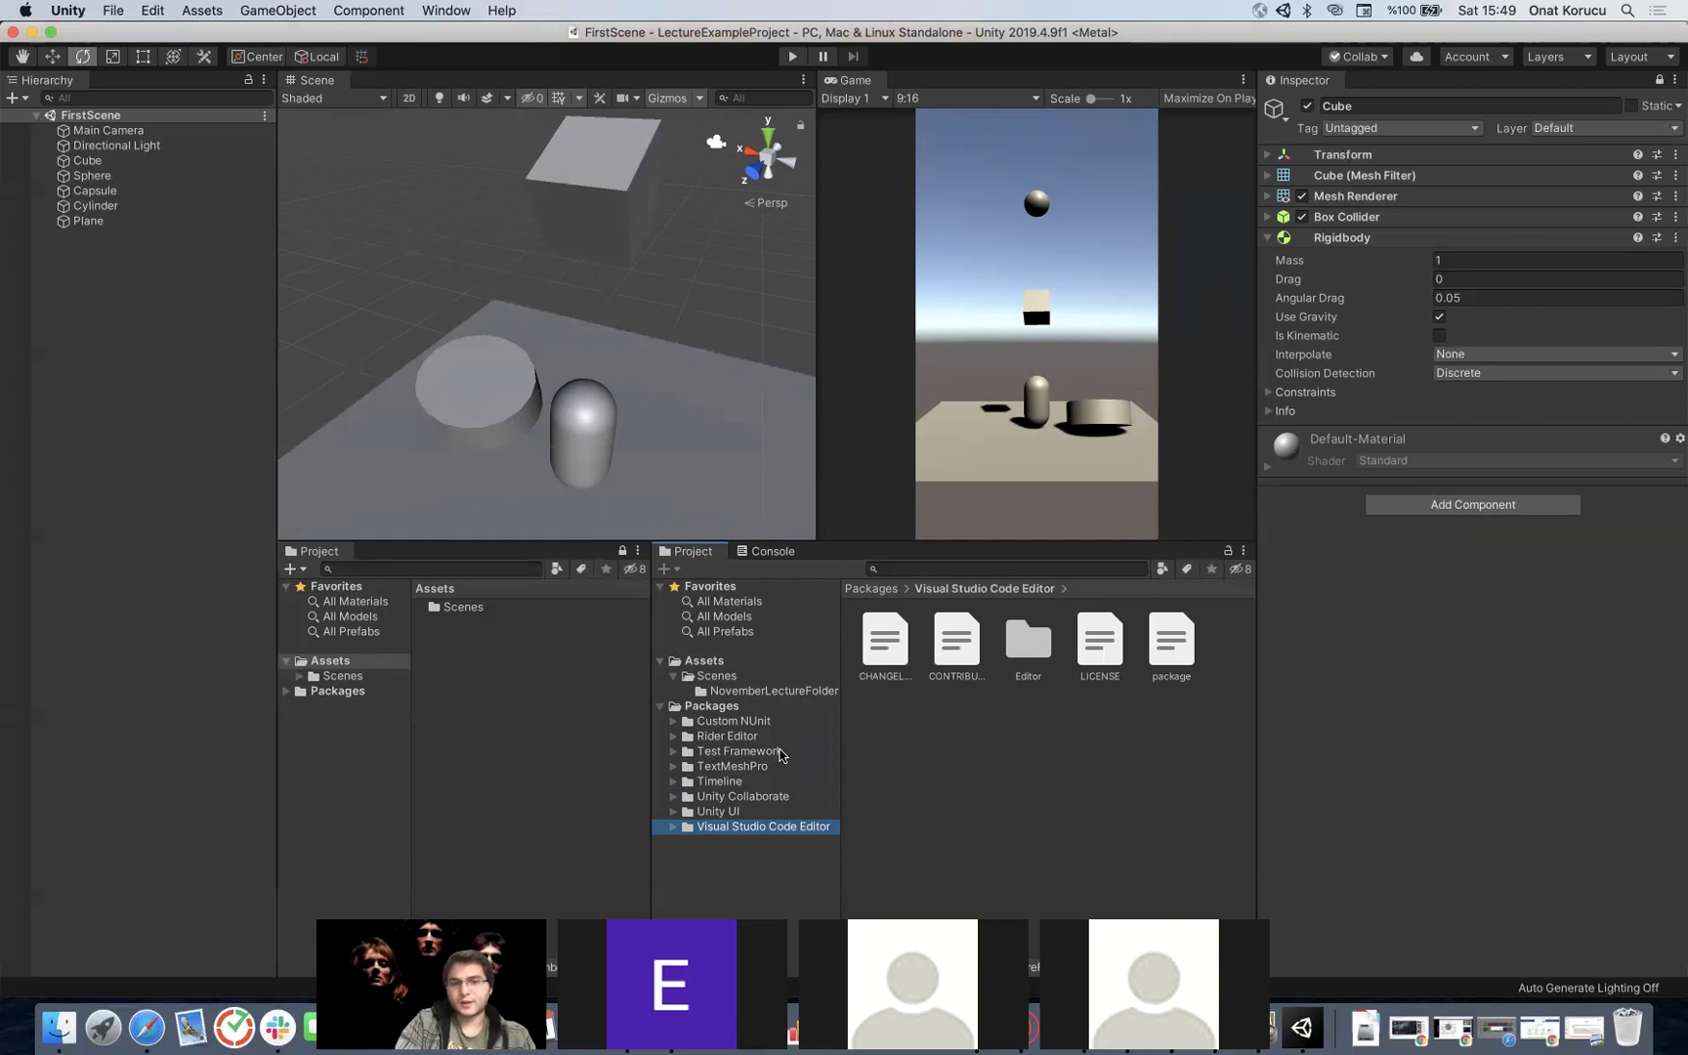
click(762, 737)
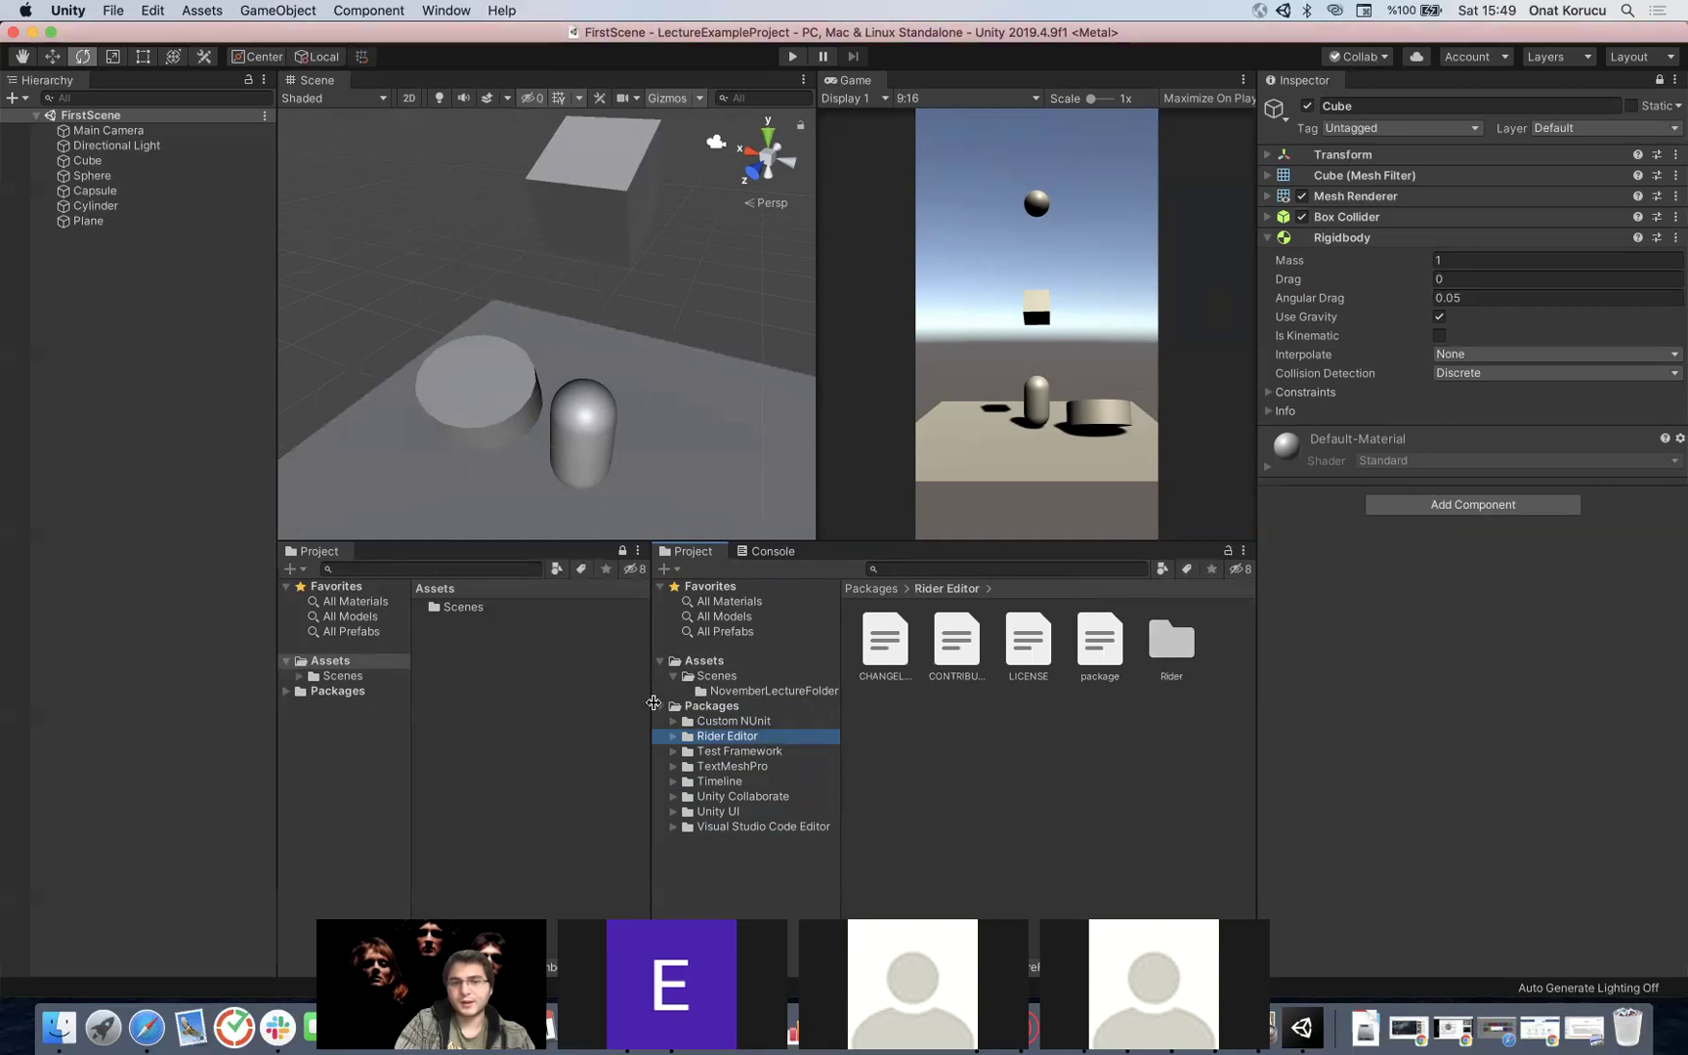
Step: Collapse Packages in the unlocked Project window, step through Scenes and NovemberLectureFolders in the folder tree, and collapse Assets
click(658, 706)
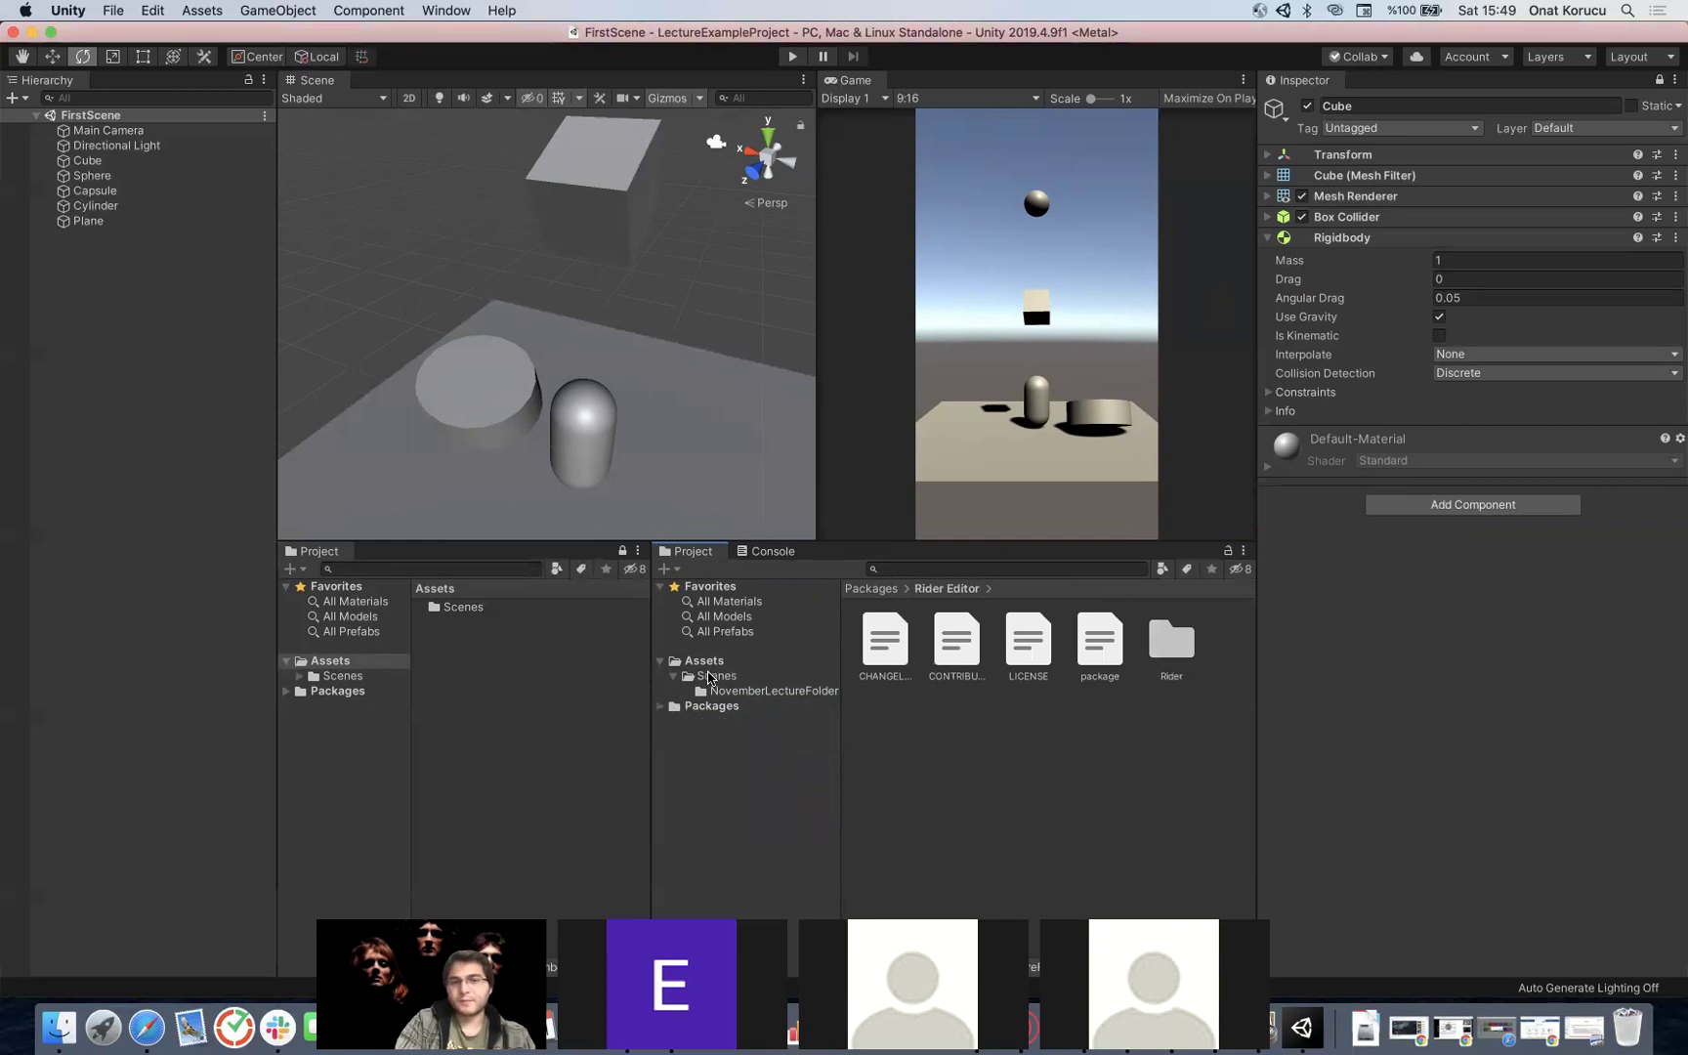
click(719, 676)
key(Down)
key(Up)
key(Up)
key(Down)
key(Down)
key(Up)
key(Up)
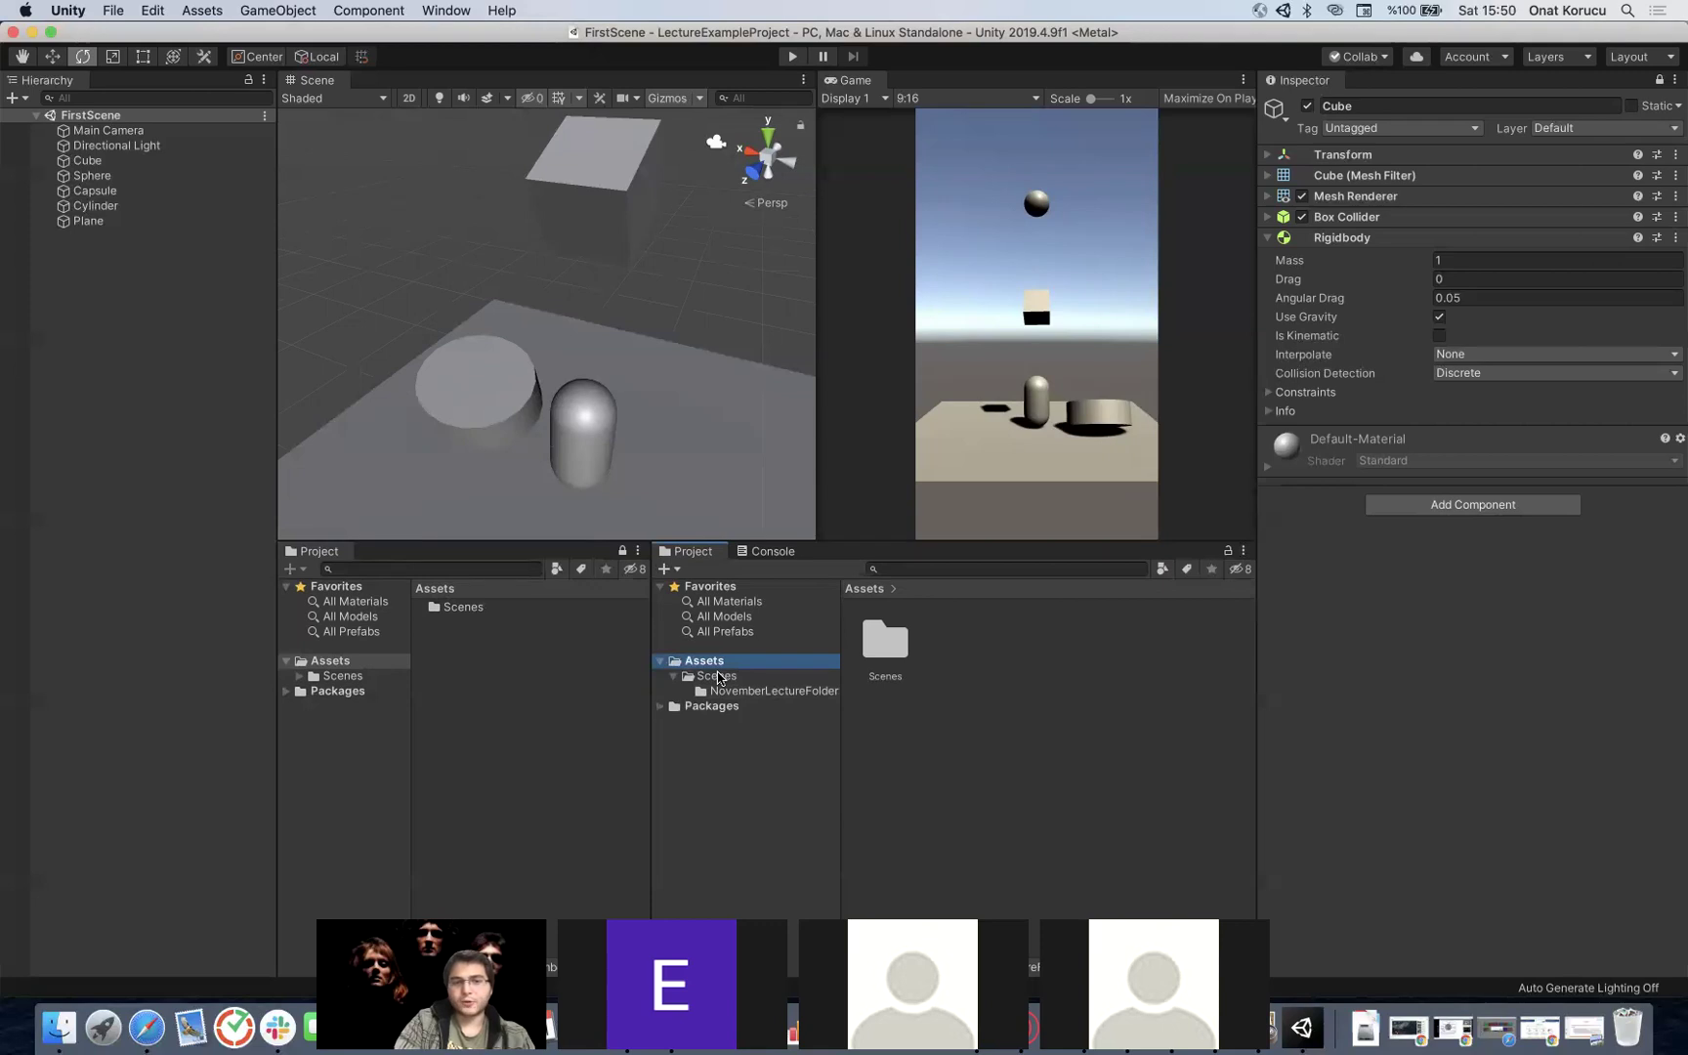
key(Left)
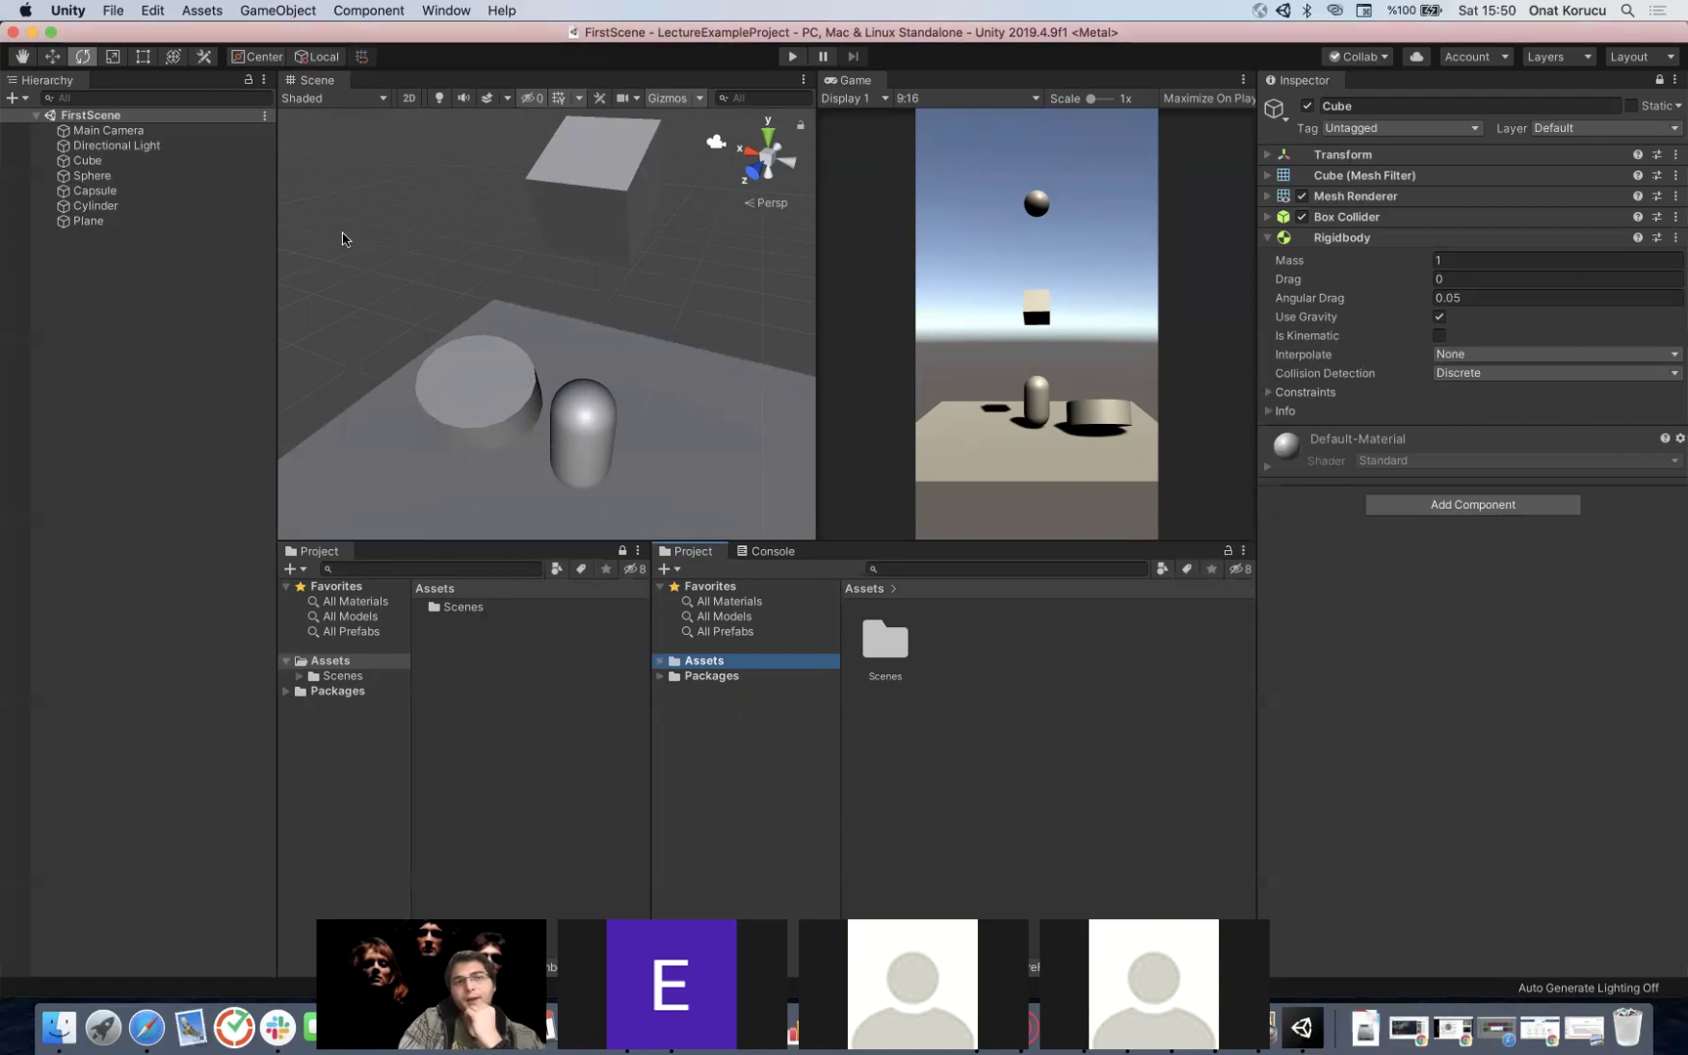
Step: Switch to WhatsApp, view the Unity Shortcuts cheat sheet image in the Game Development Pipeline chat, and return to Unity
click(179, 252)
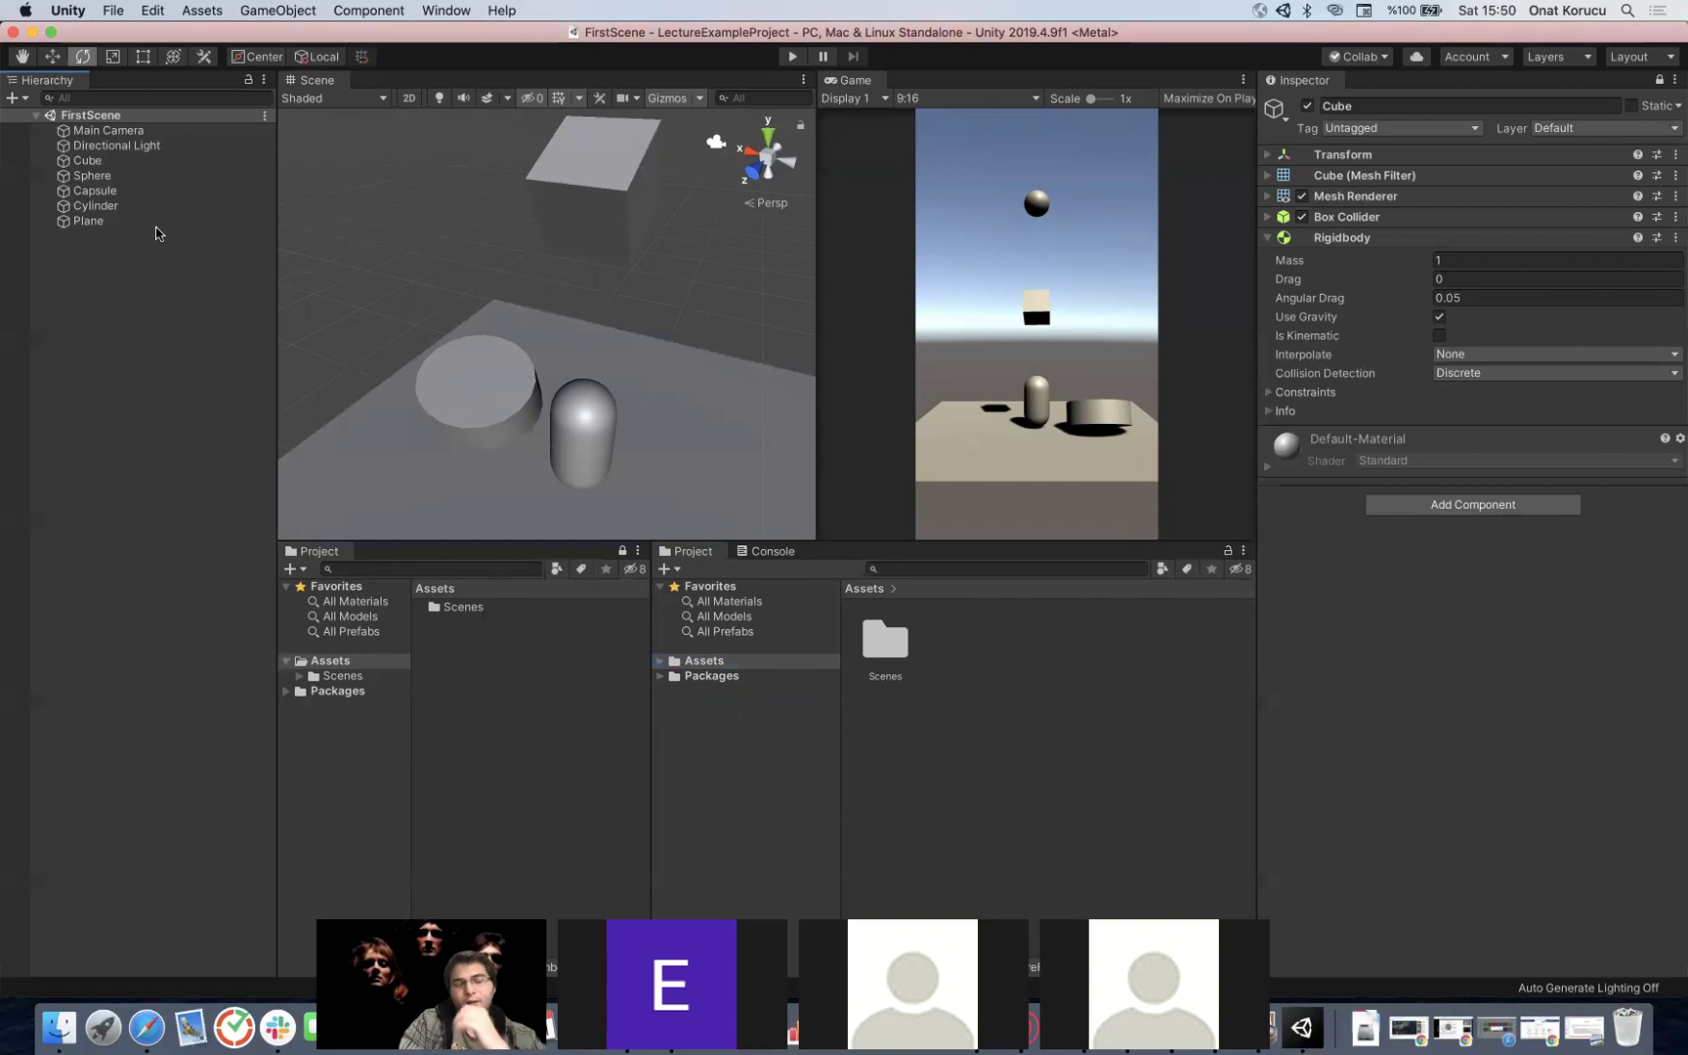
key(super+Tab)
key(super+Tab)
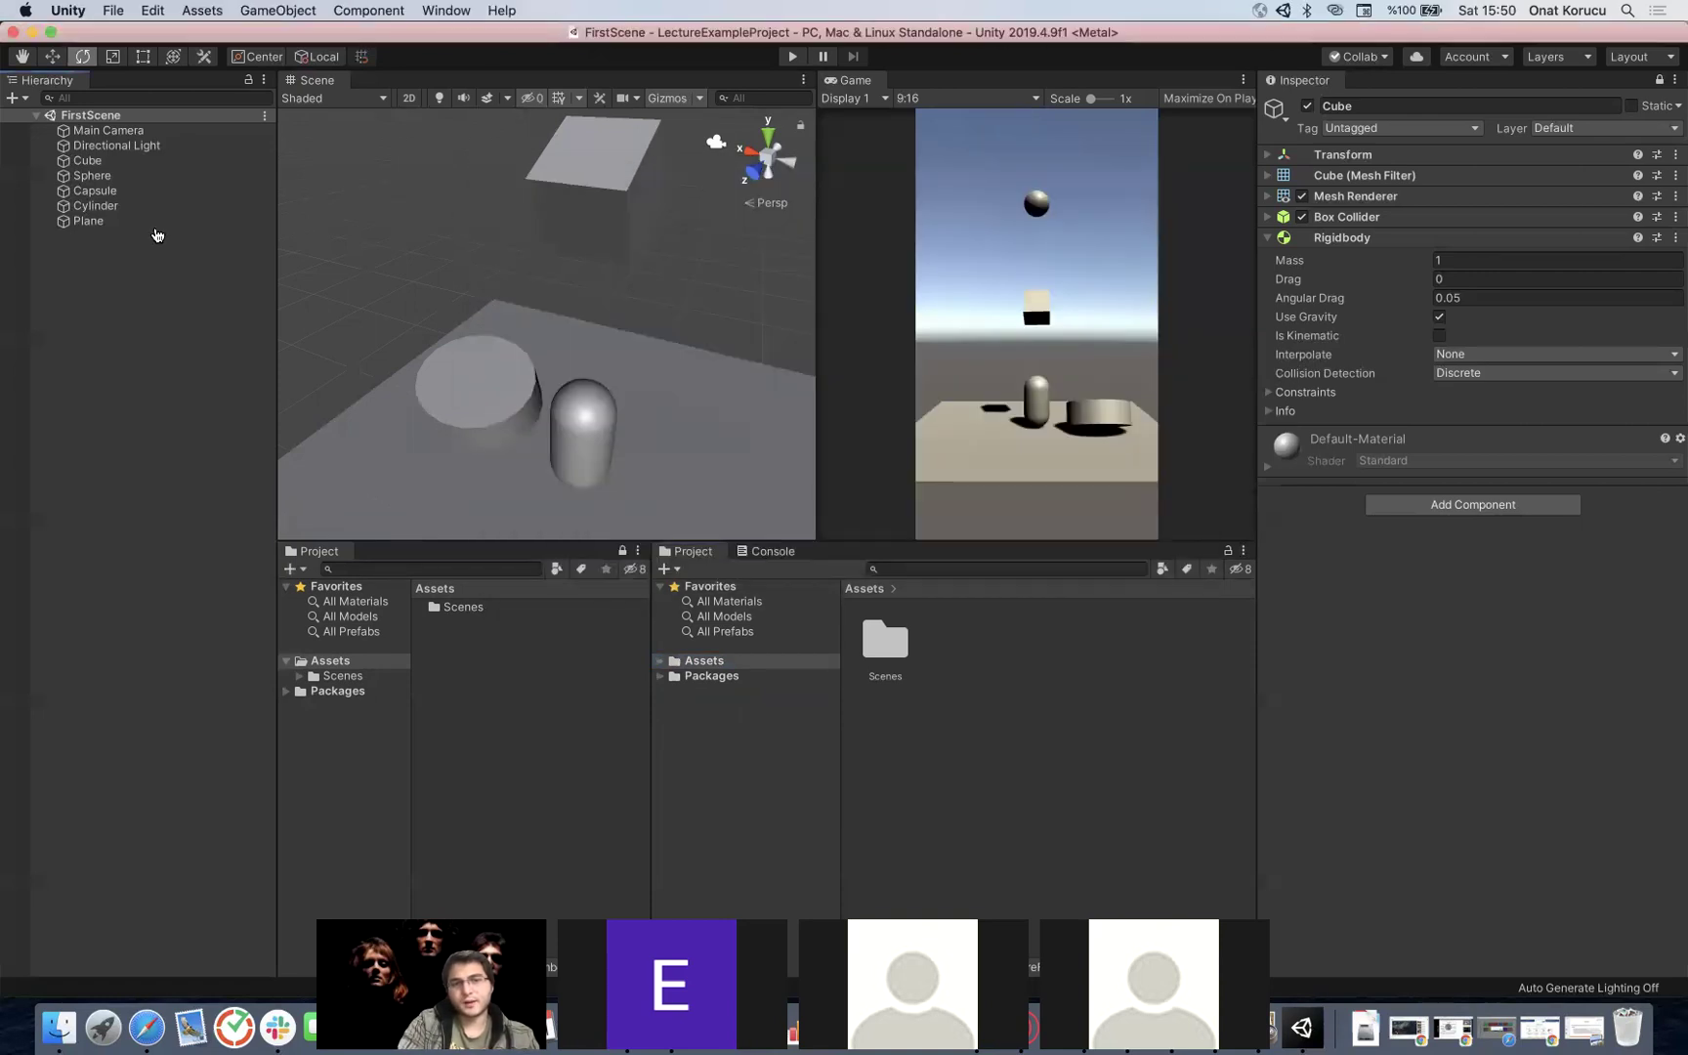
key(super+Tab)
key(super+Tab)
key(super+Tab)
key(super+Tab)
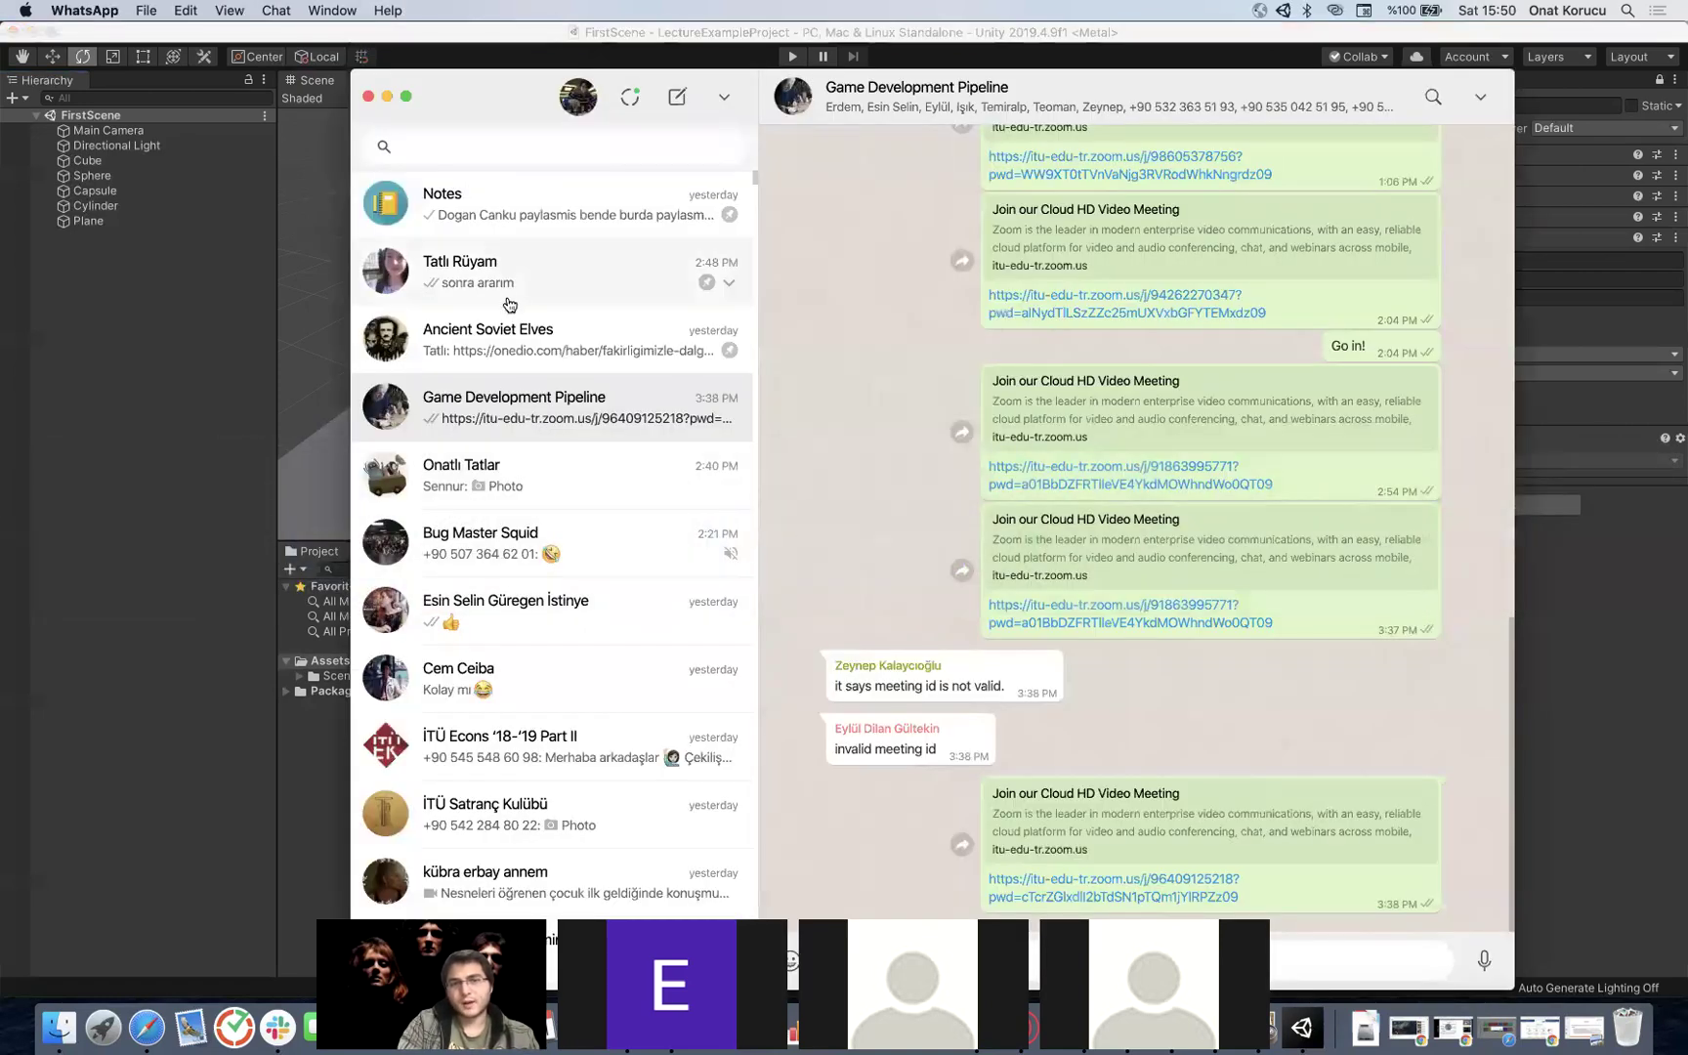
scroll(941, 409, up, 5)
click(1290, 338)
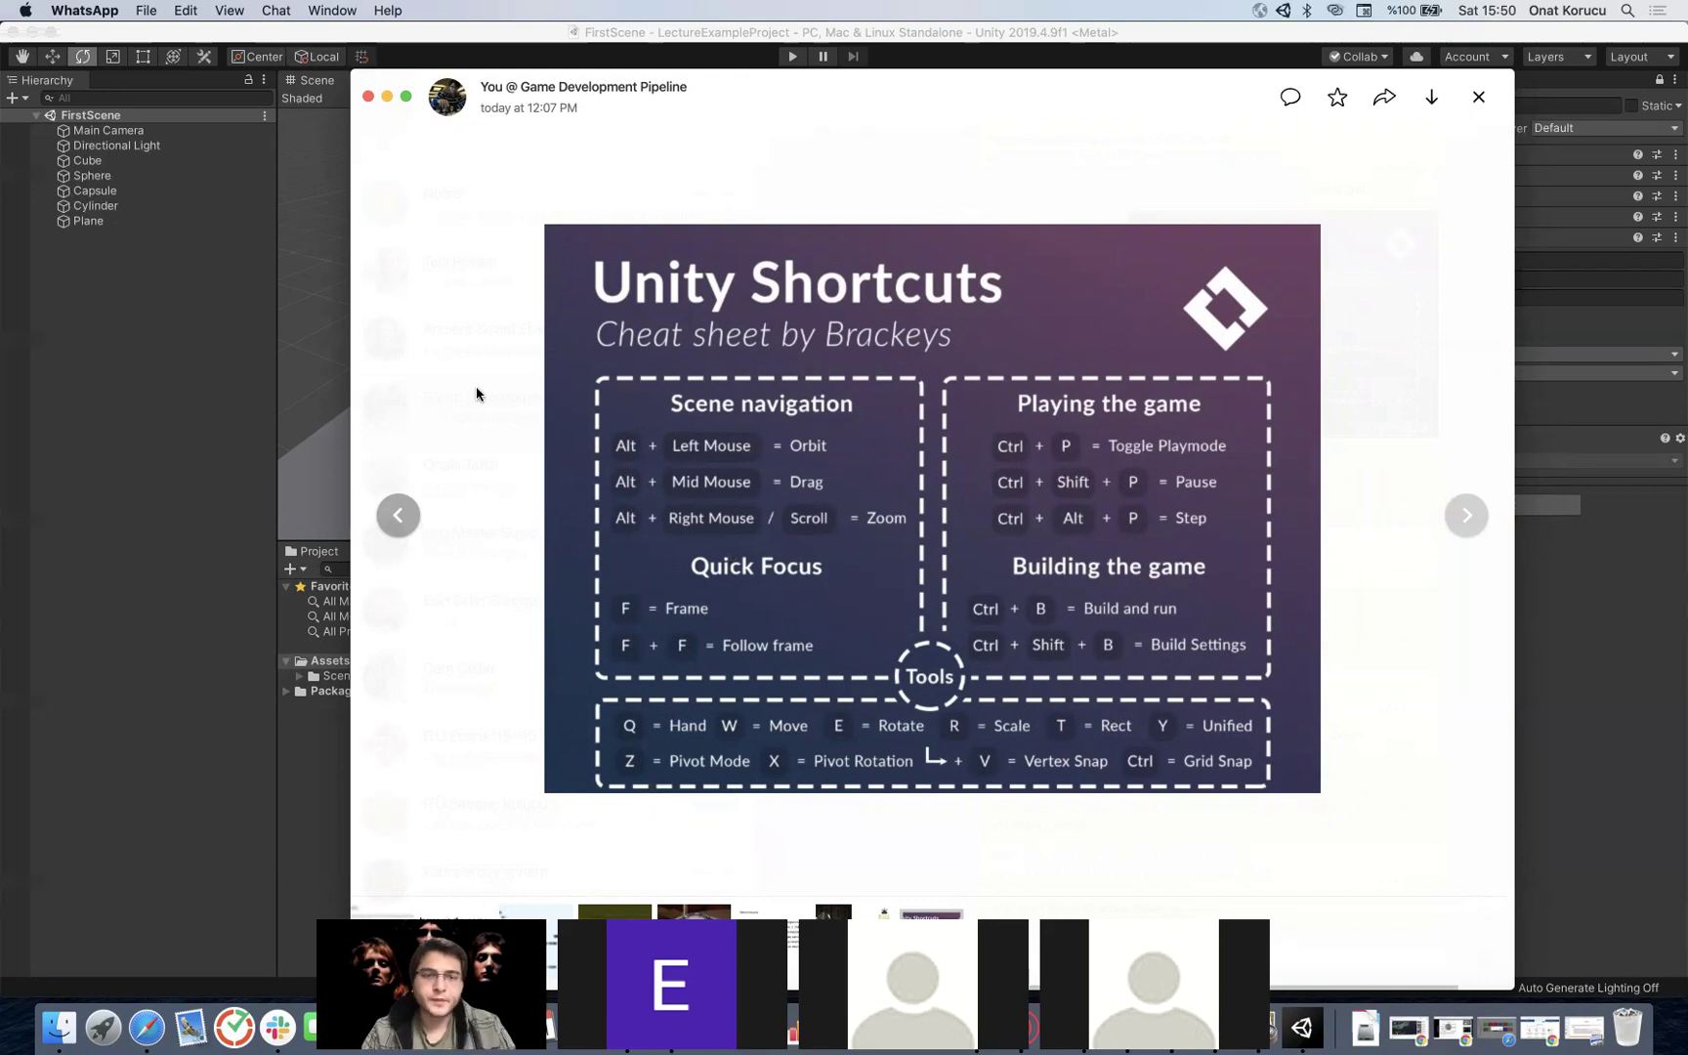
click(72, 393)
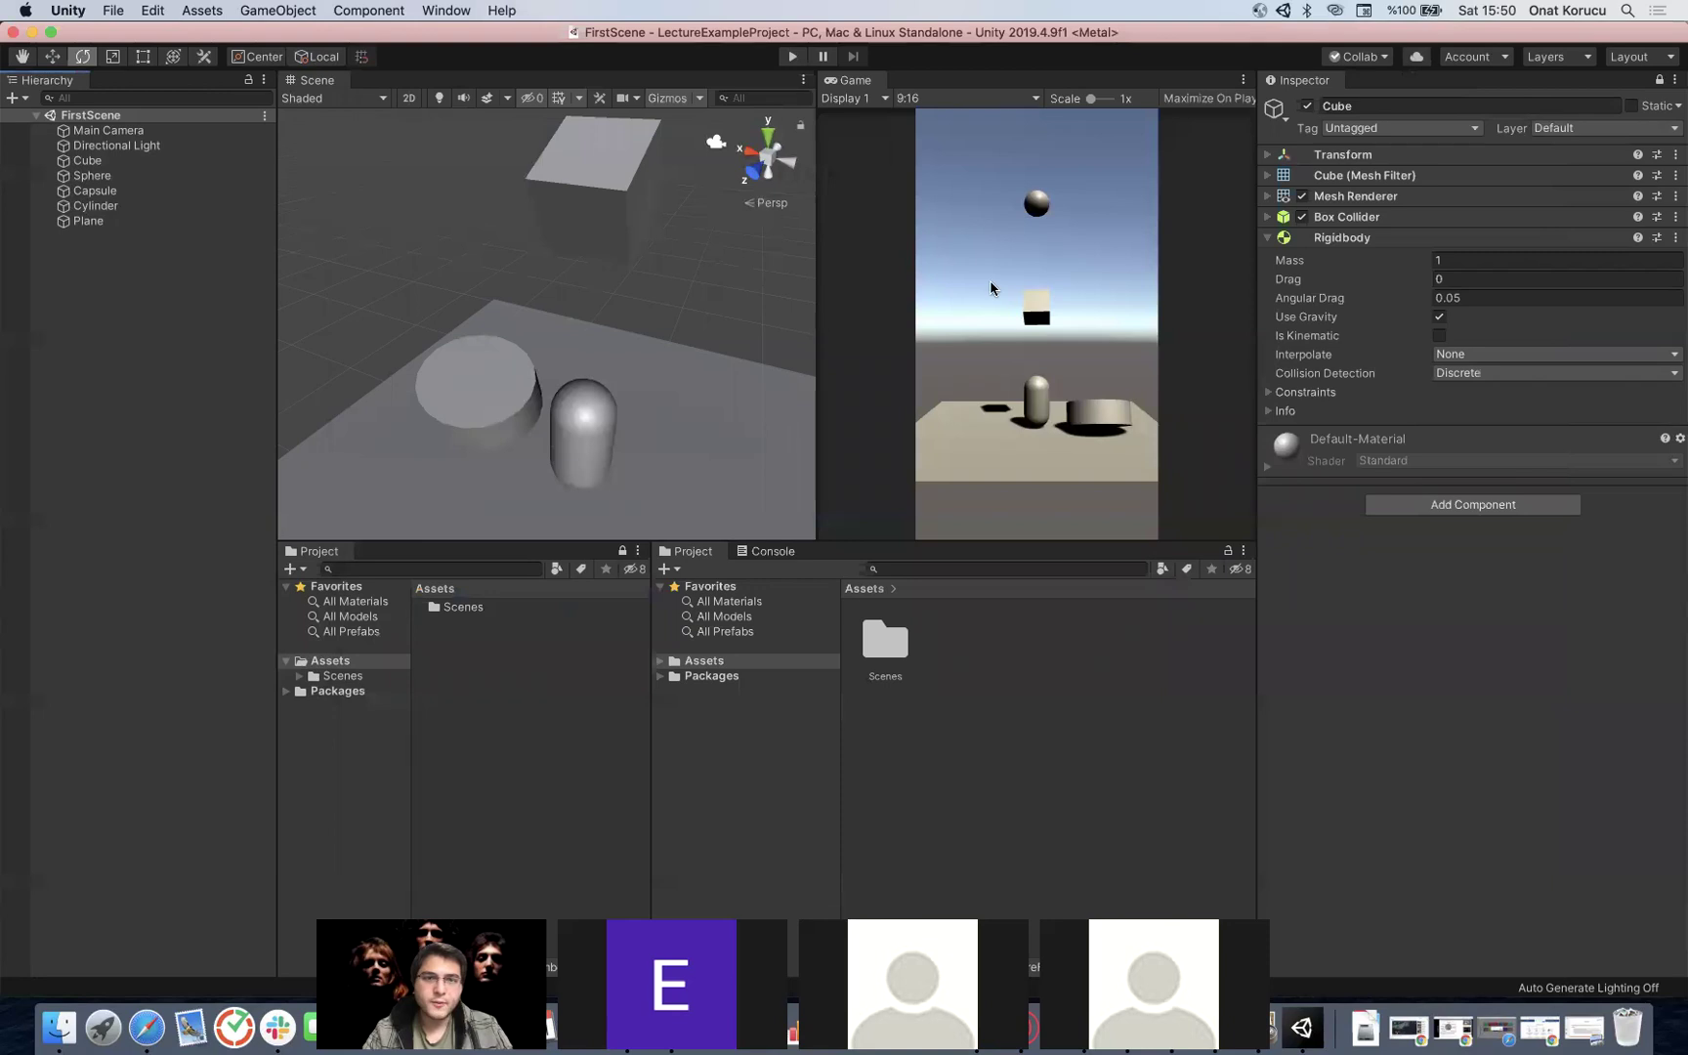
Step: Select the Cube in the Hierarchy and frame it in the Scene view
click(118, 164)
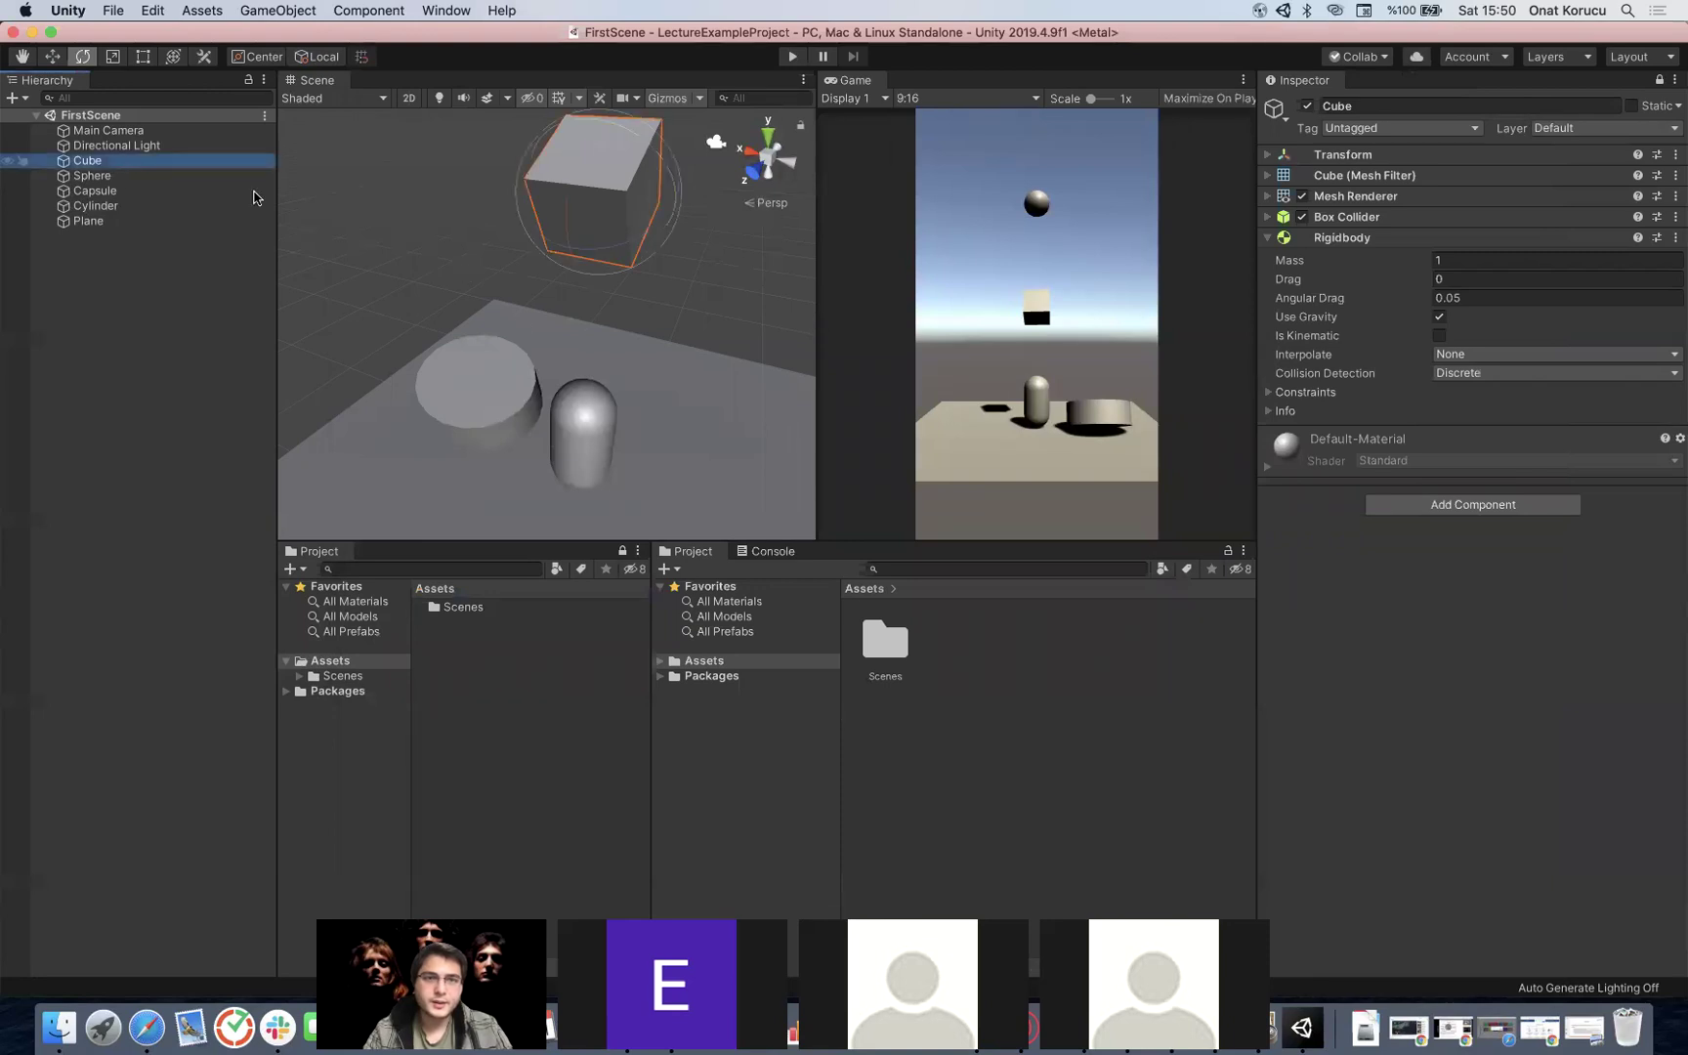
click(121, 172)
click(132, 164)
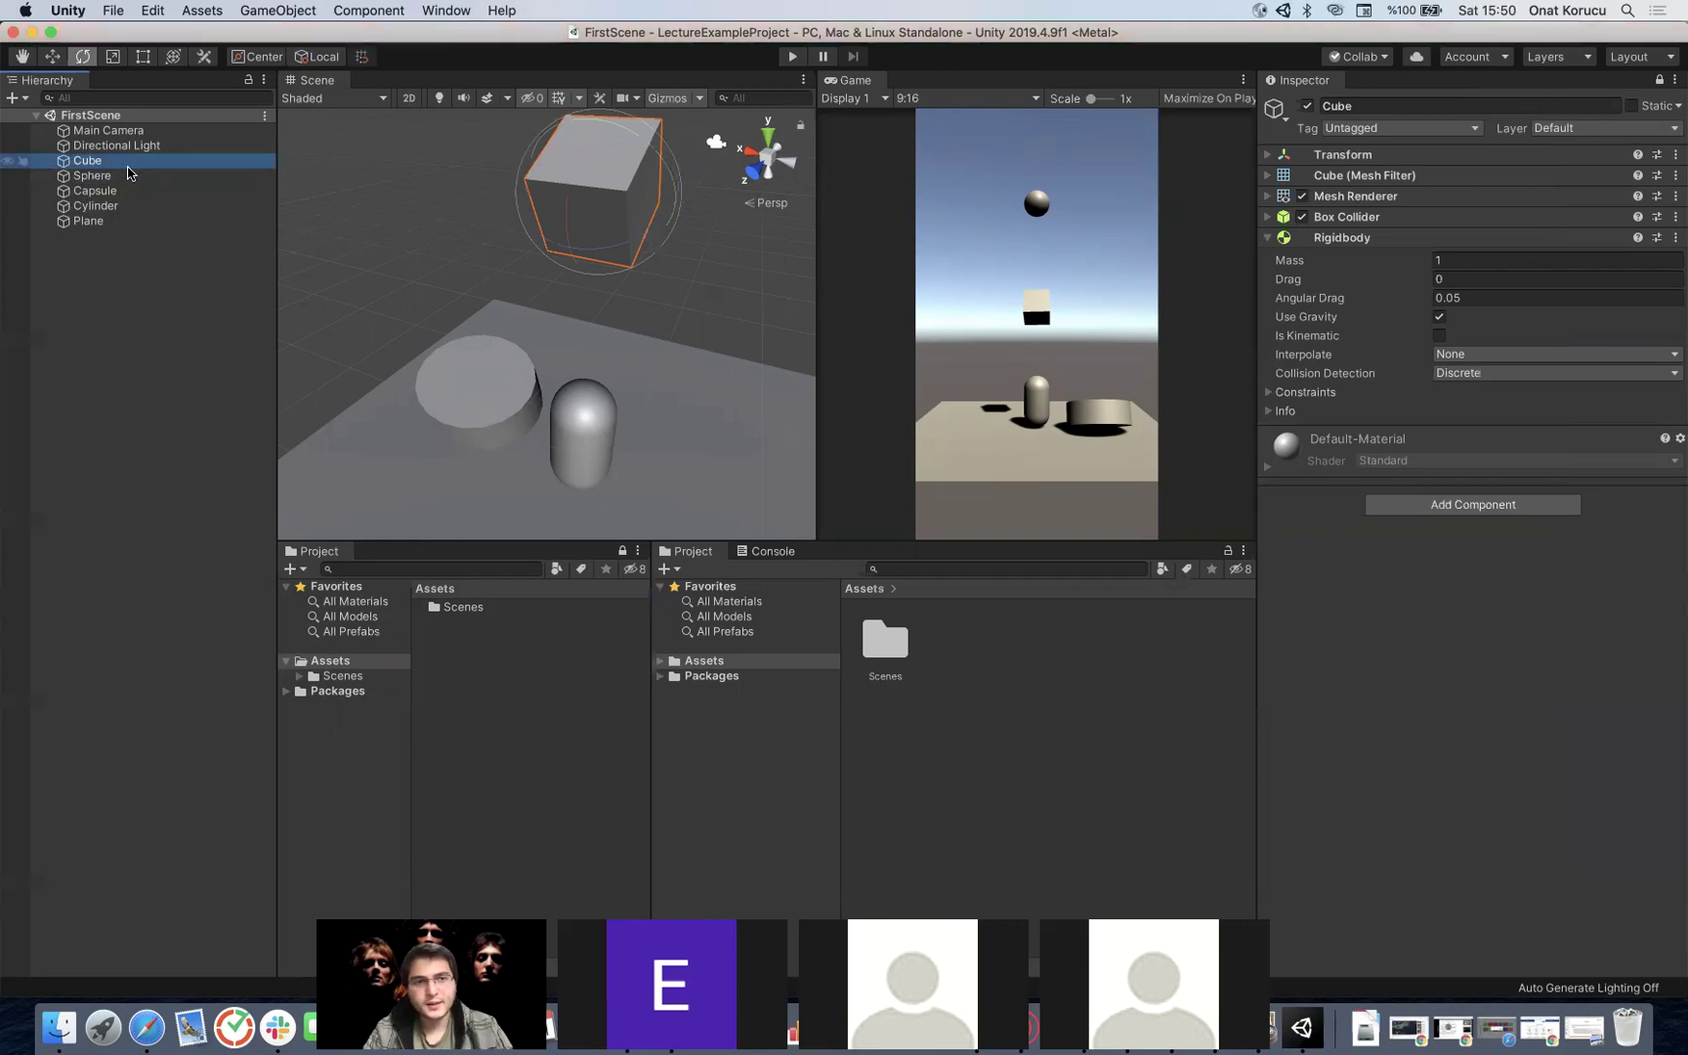
click(449, 217)
click(123, 162)
key(f)
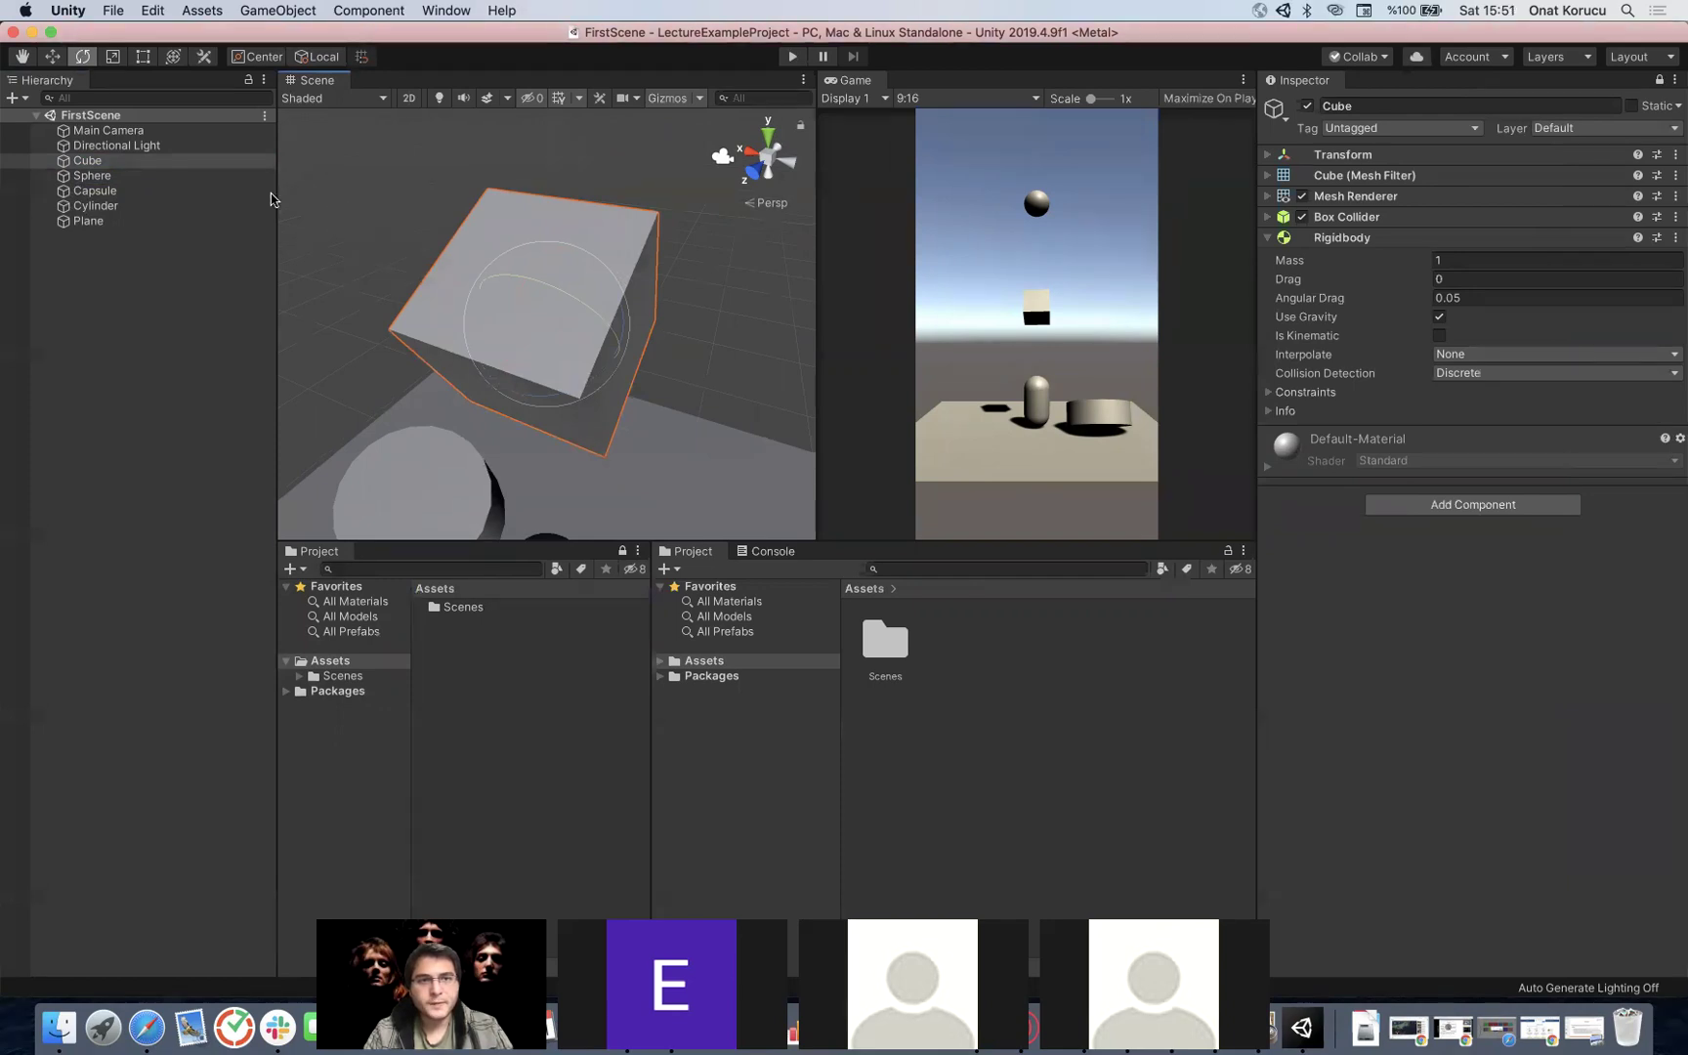
Step: Select the Sphere in the Hierarchy and frame it in the Scene view
click(110, 176)
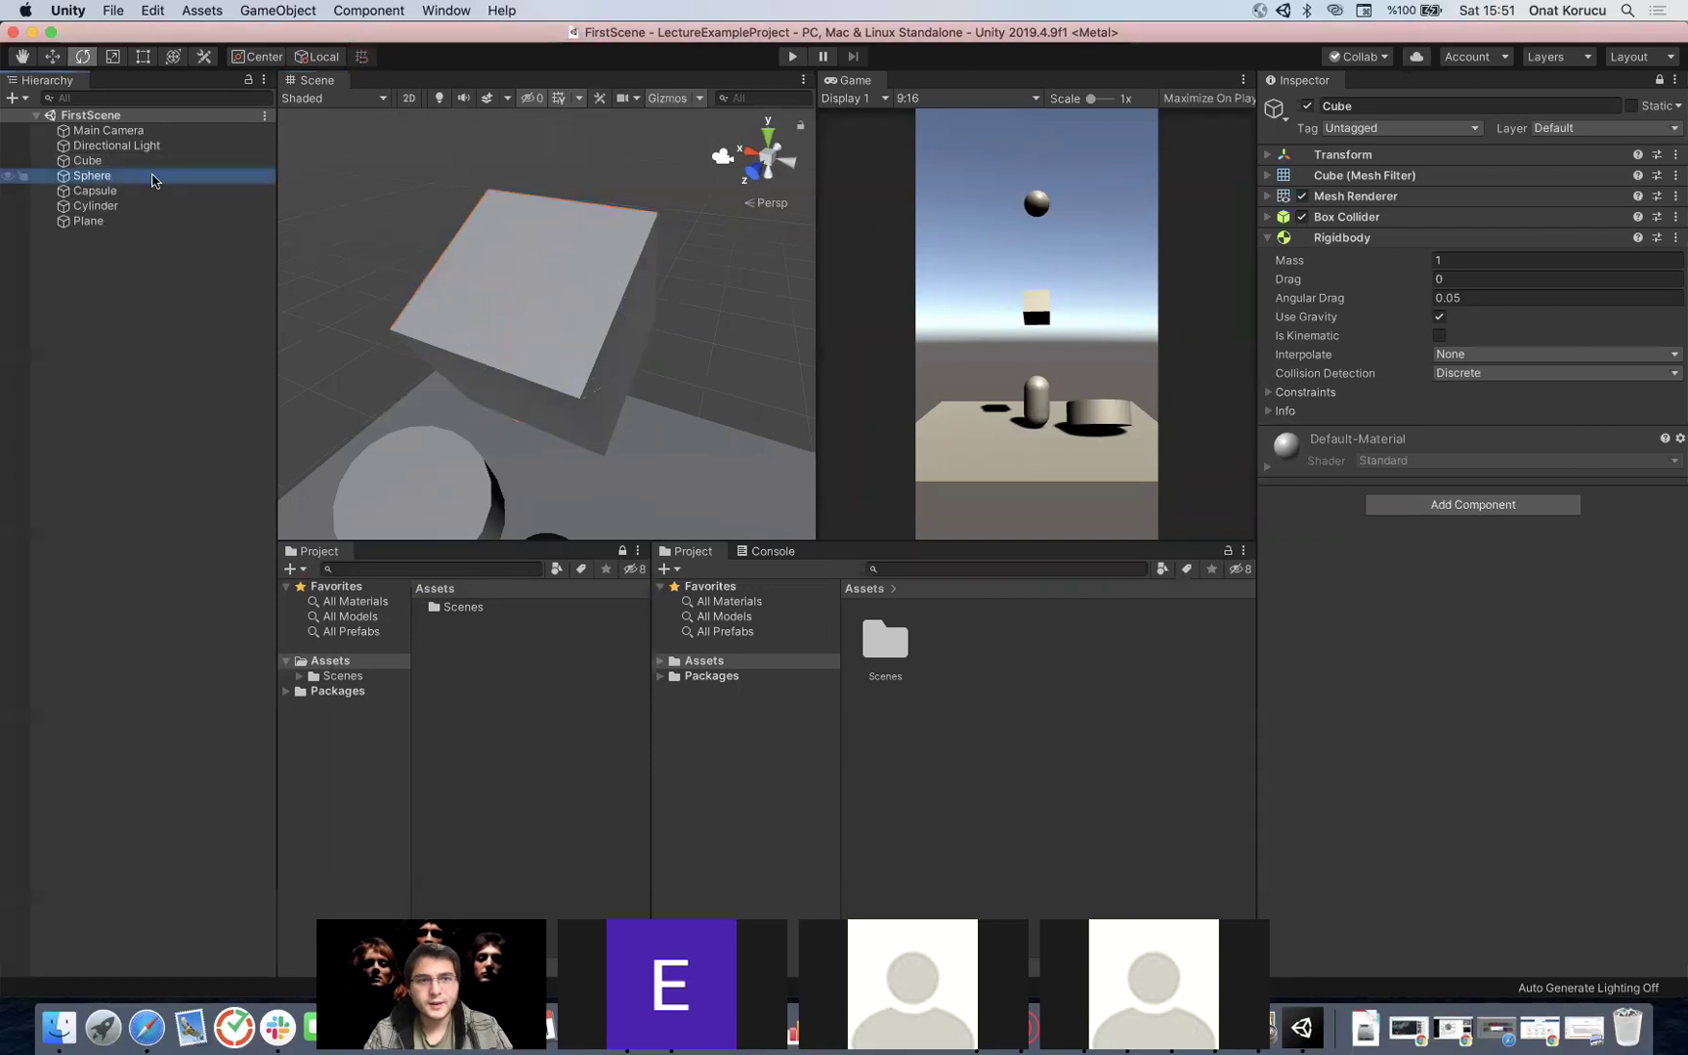
click(227, 176)
click(185, 241)
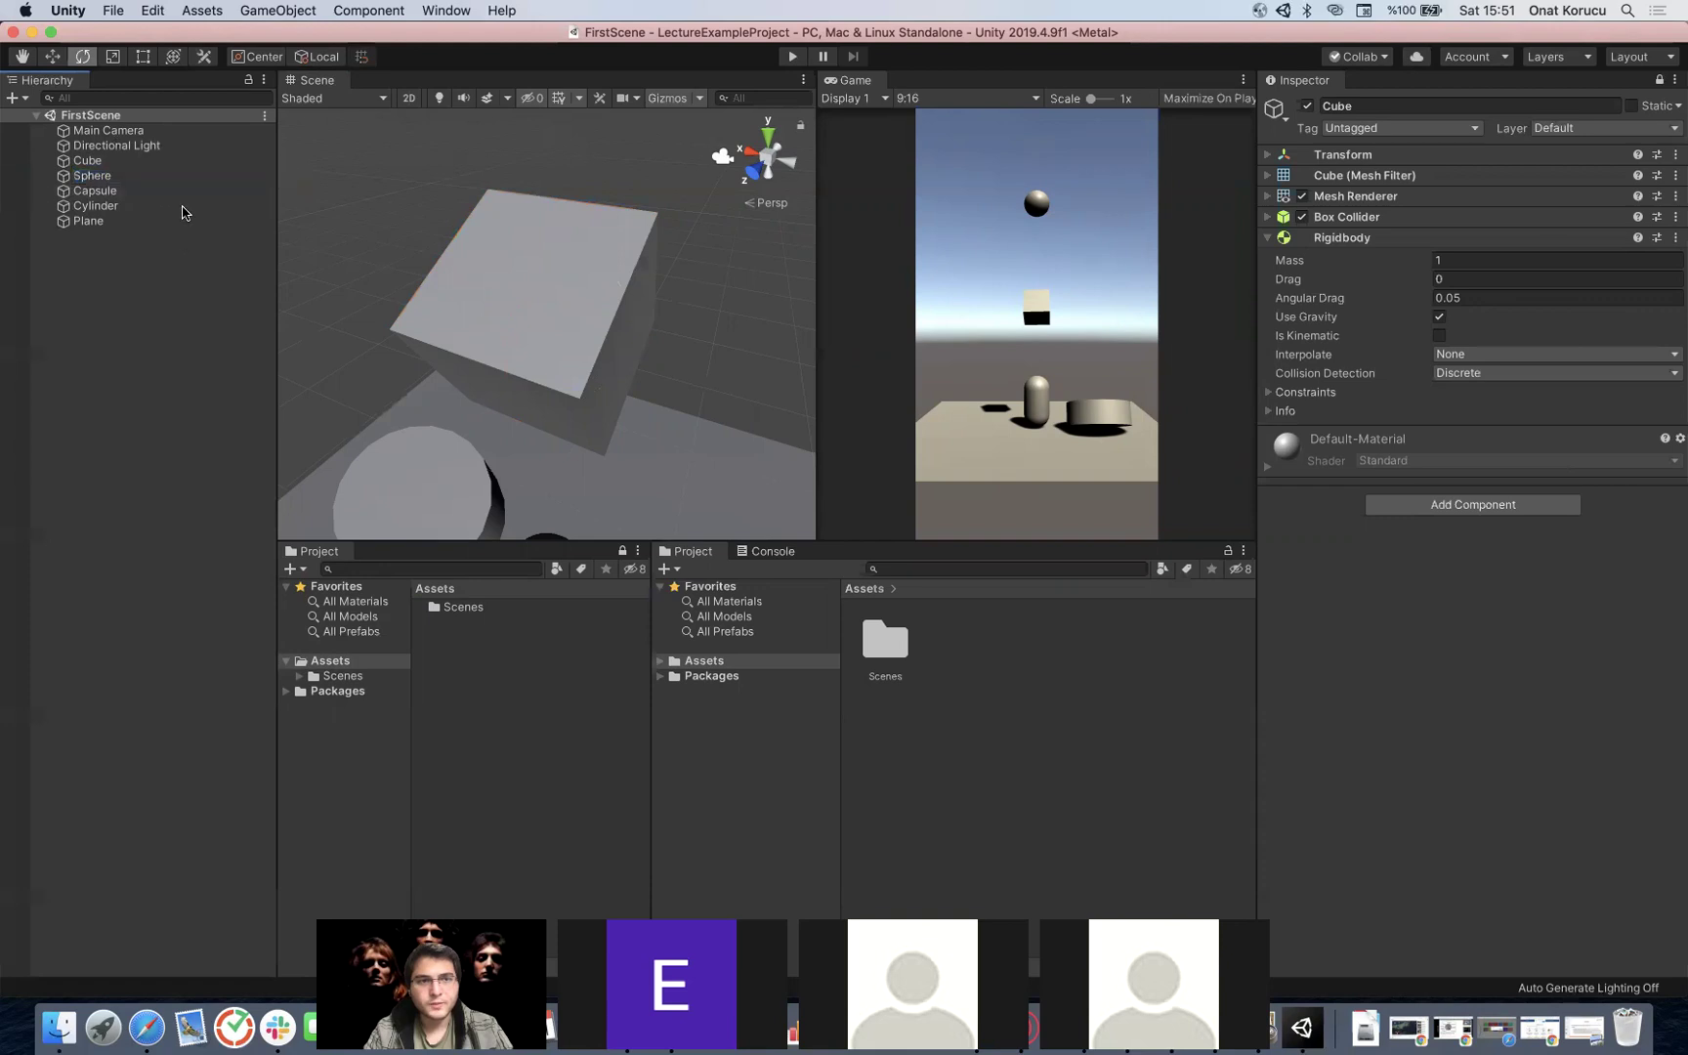
click(187, 182)
key(f)
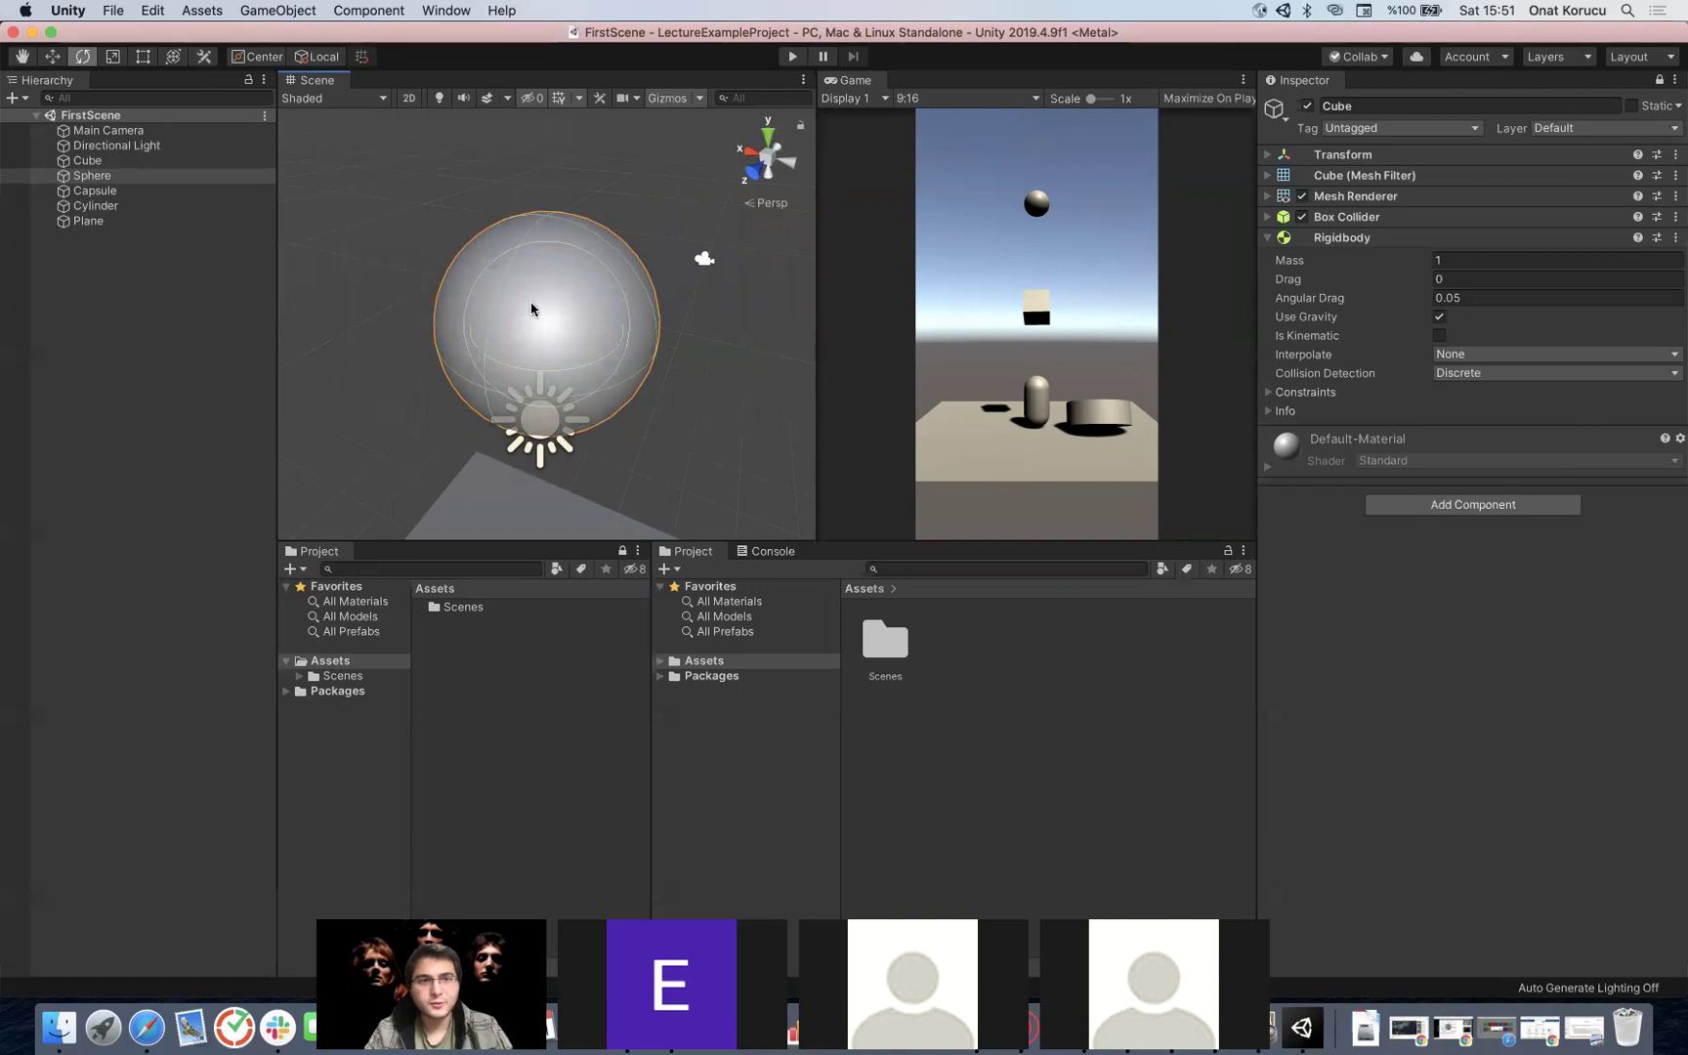
Step: Focus the Scene view on the Cube again, switch the focus back to the Sphere, and zoom out and back in on it
click(224, 146)
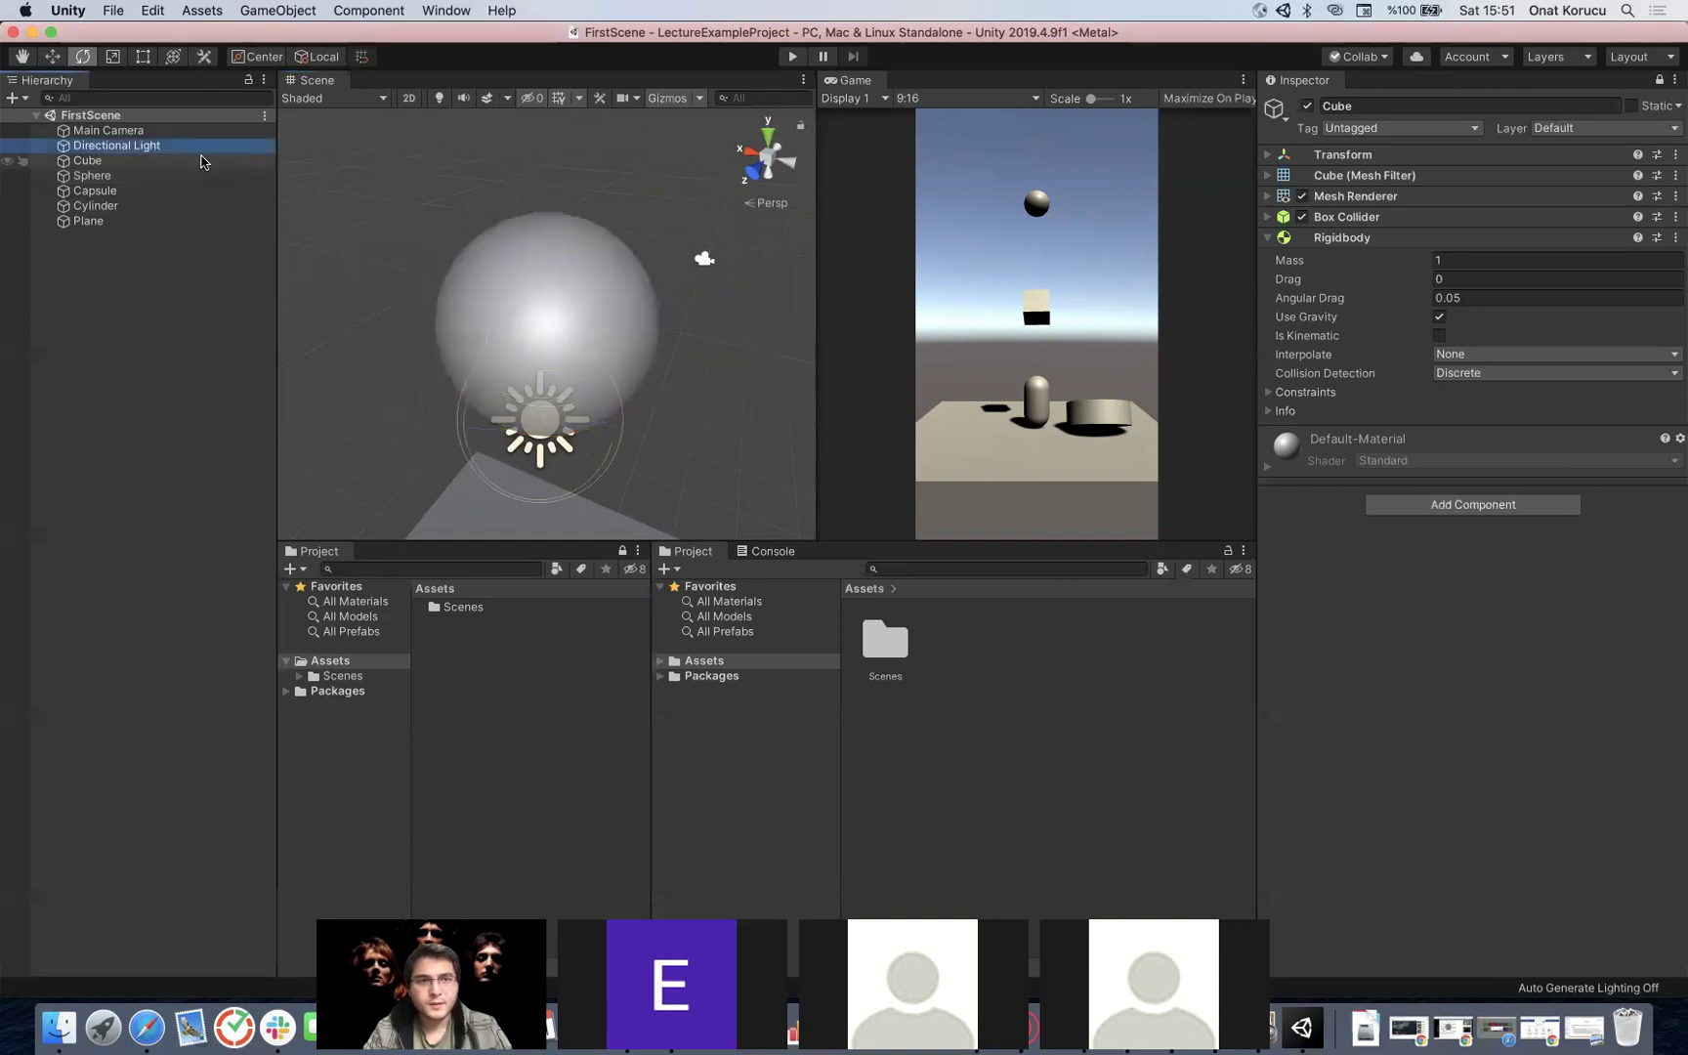
click(202, 161)
key(f)
click(136, 176)
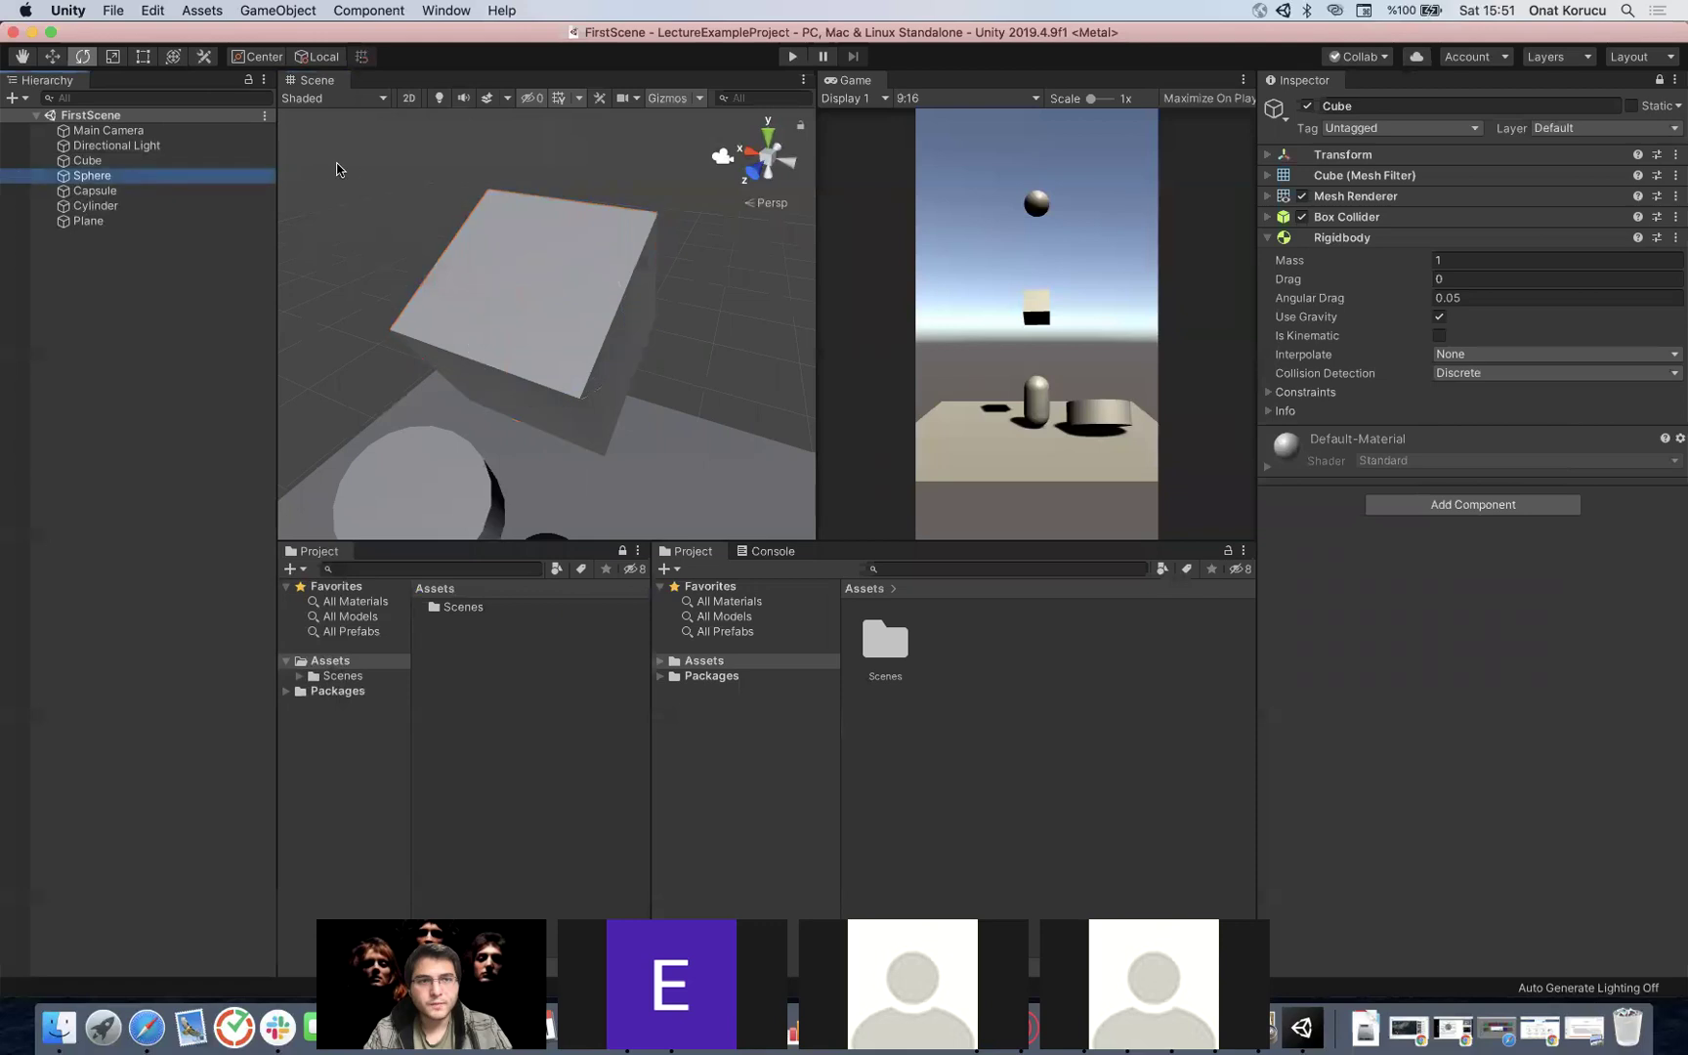
key(f)
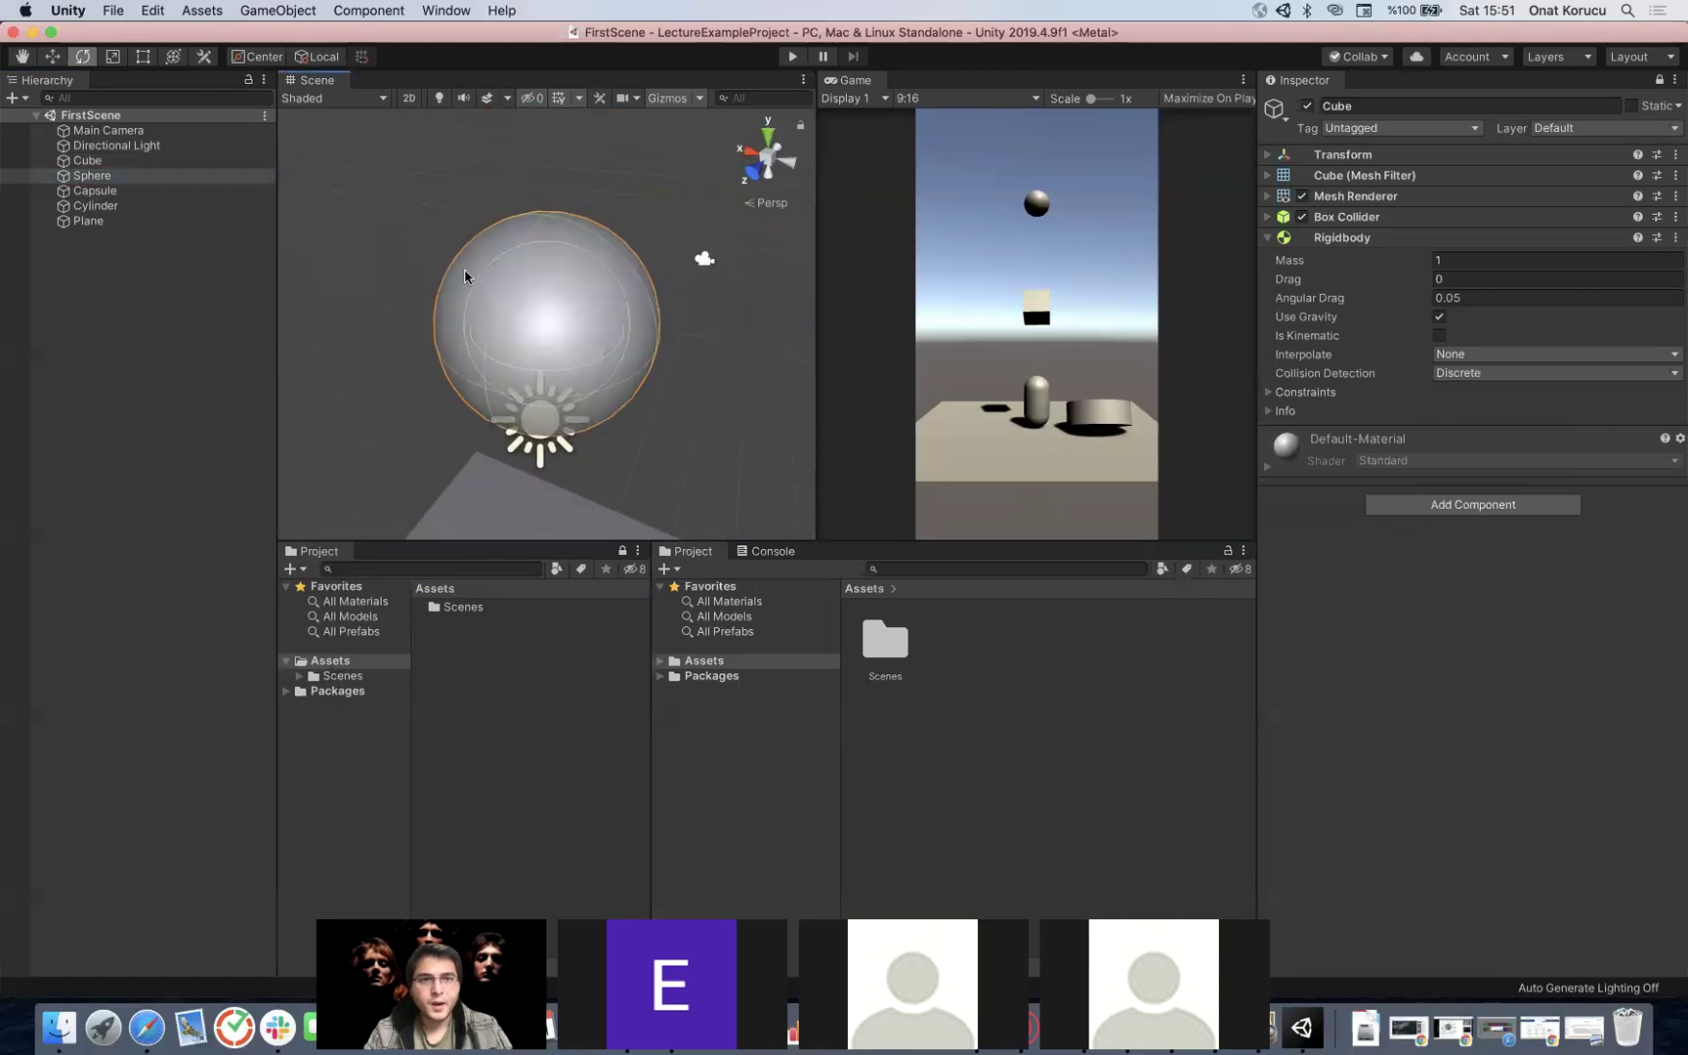
scroll(465, 276, down, 3)
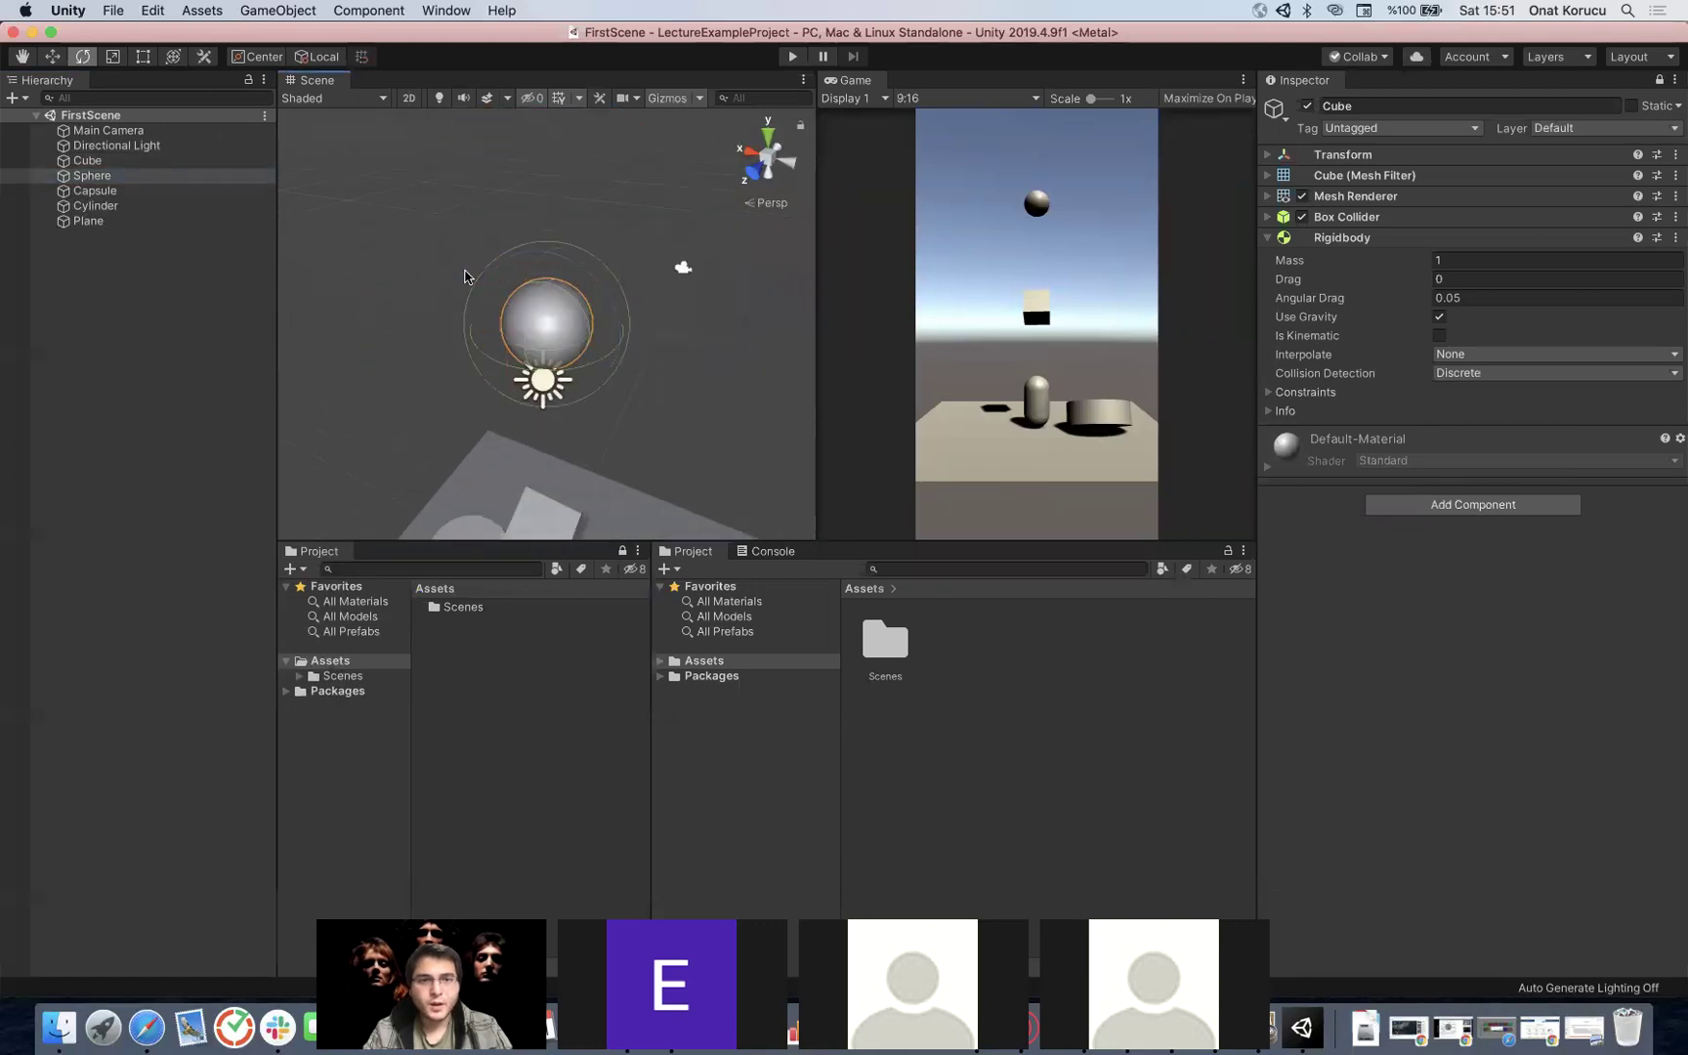
scroll(465, 277, up, 3)
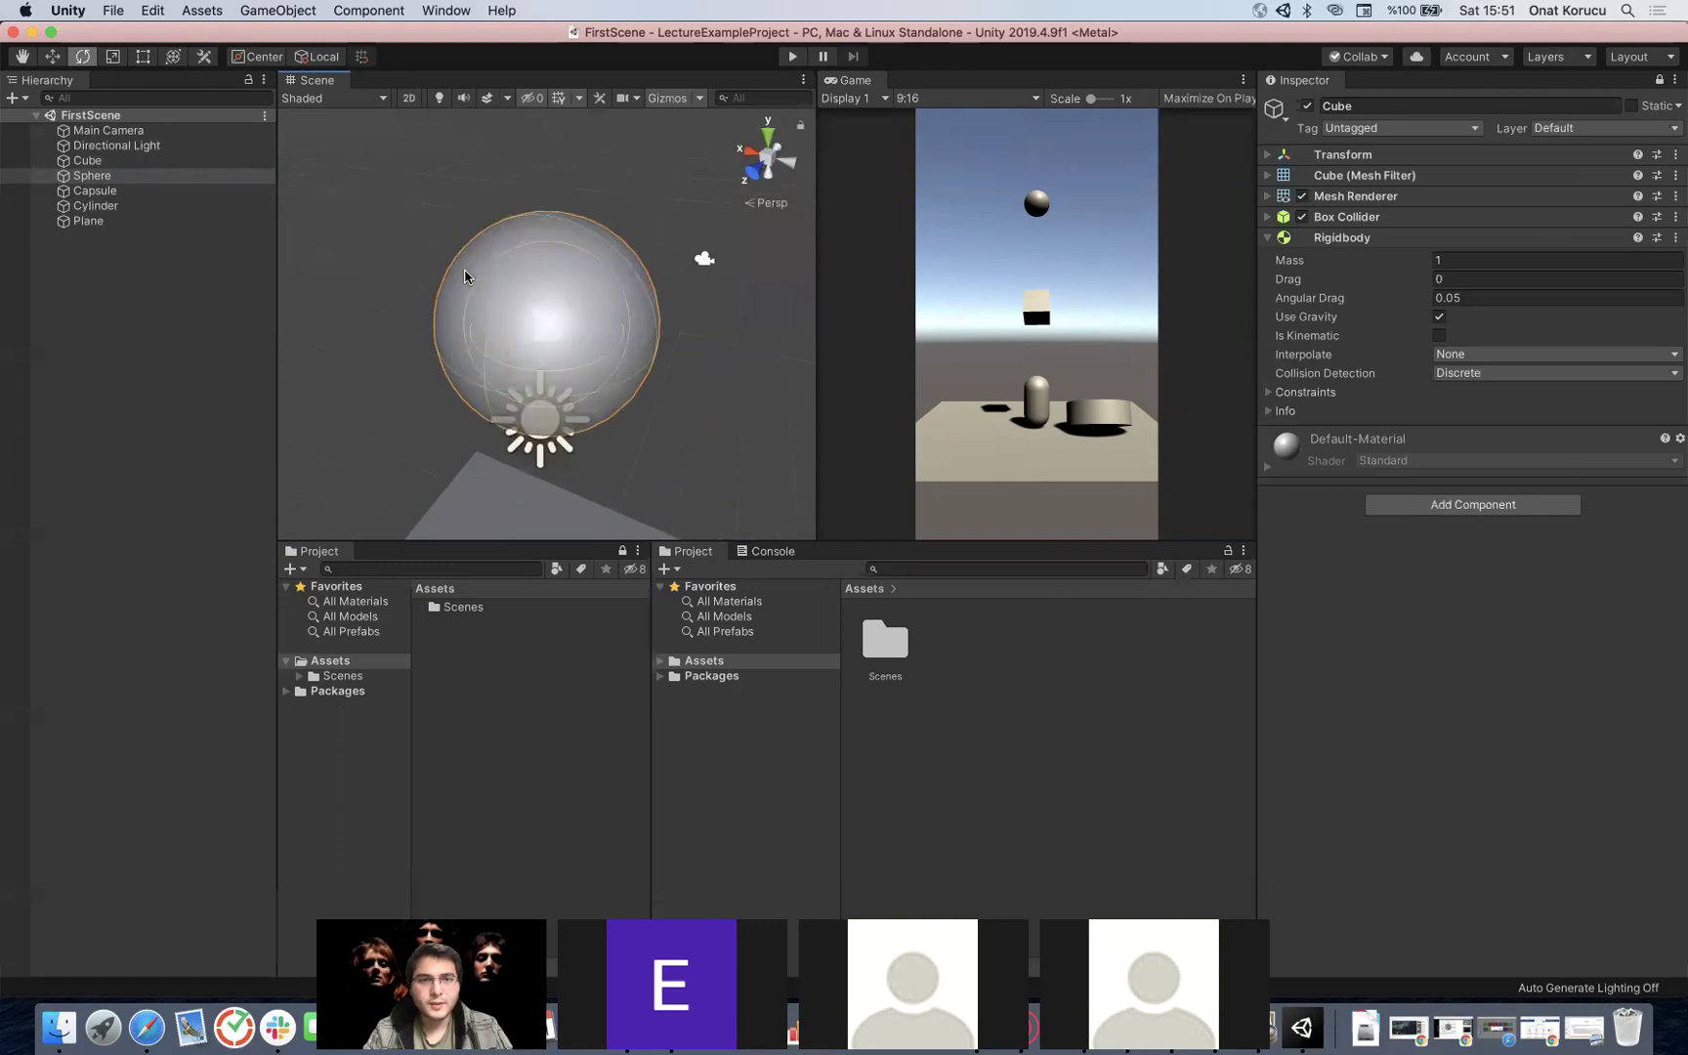
Step: Run FirstScene in play mode to watch the objects fall, and stop the playback
click(793, 57)
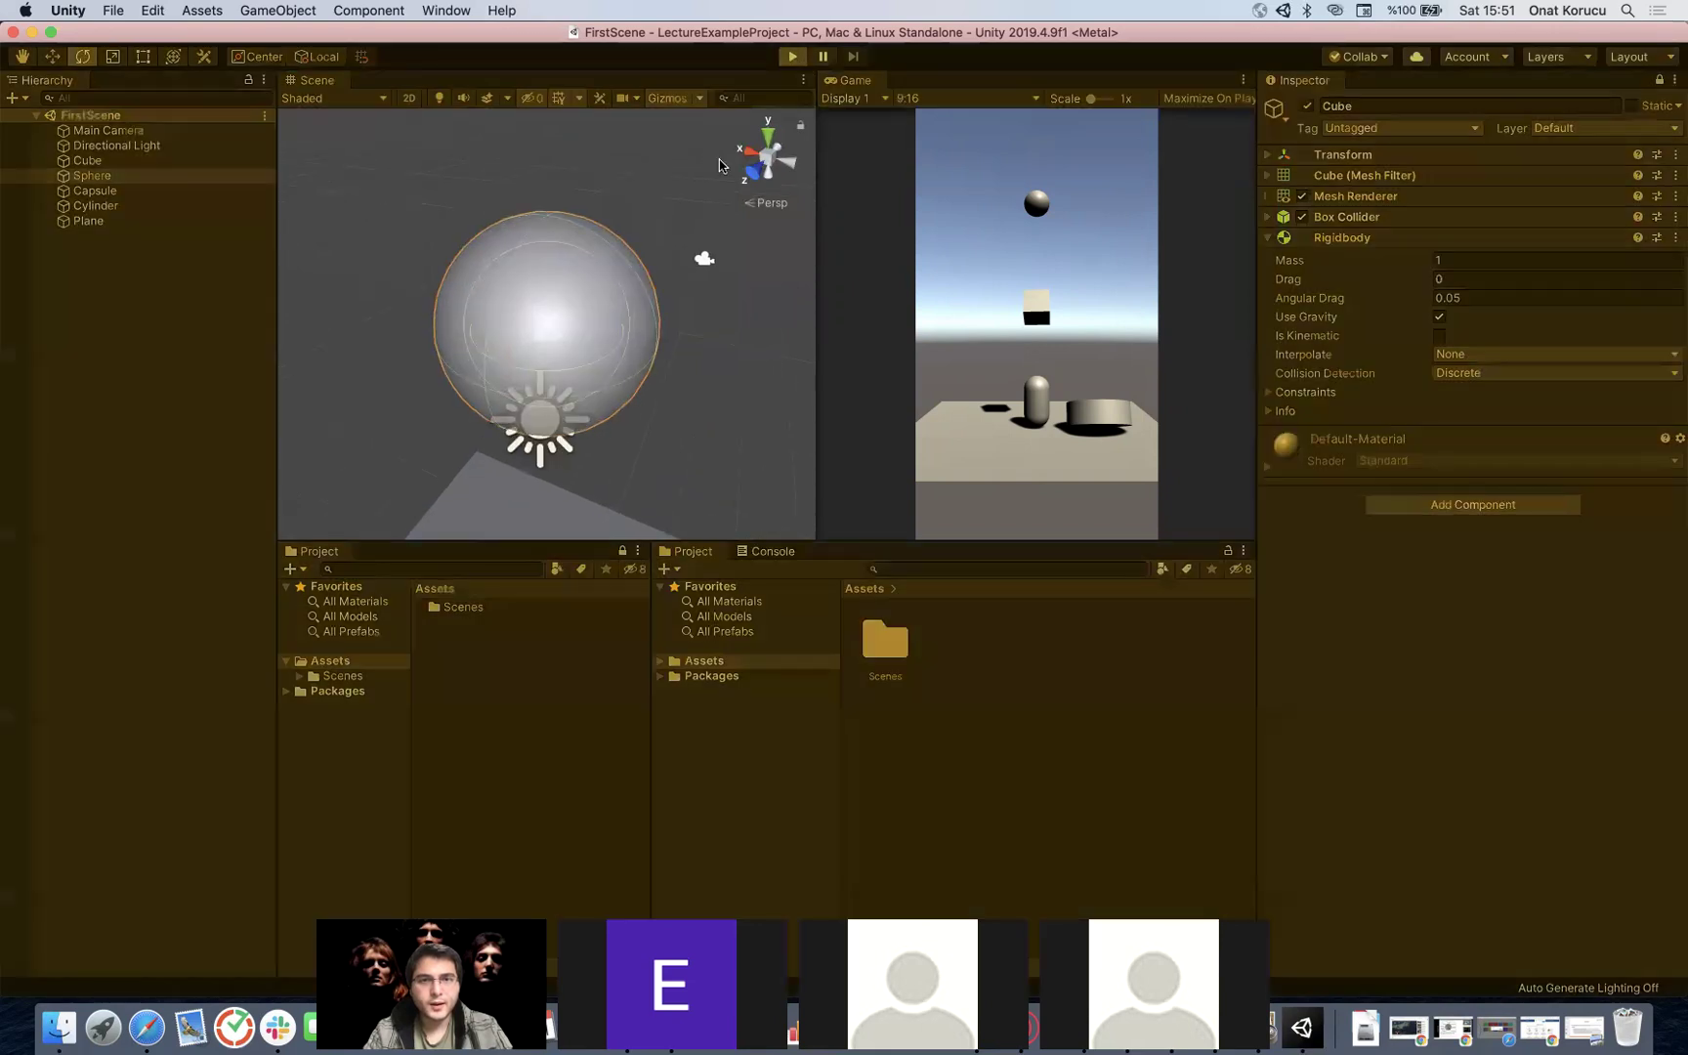
click(793, 57)
click(793, 57)
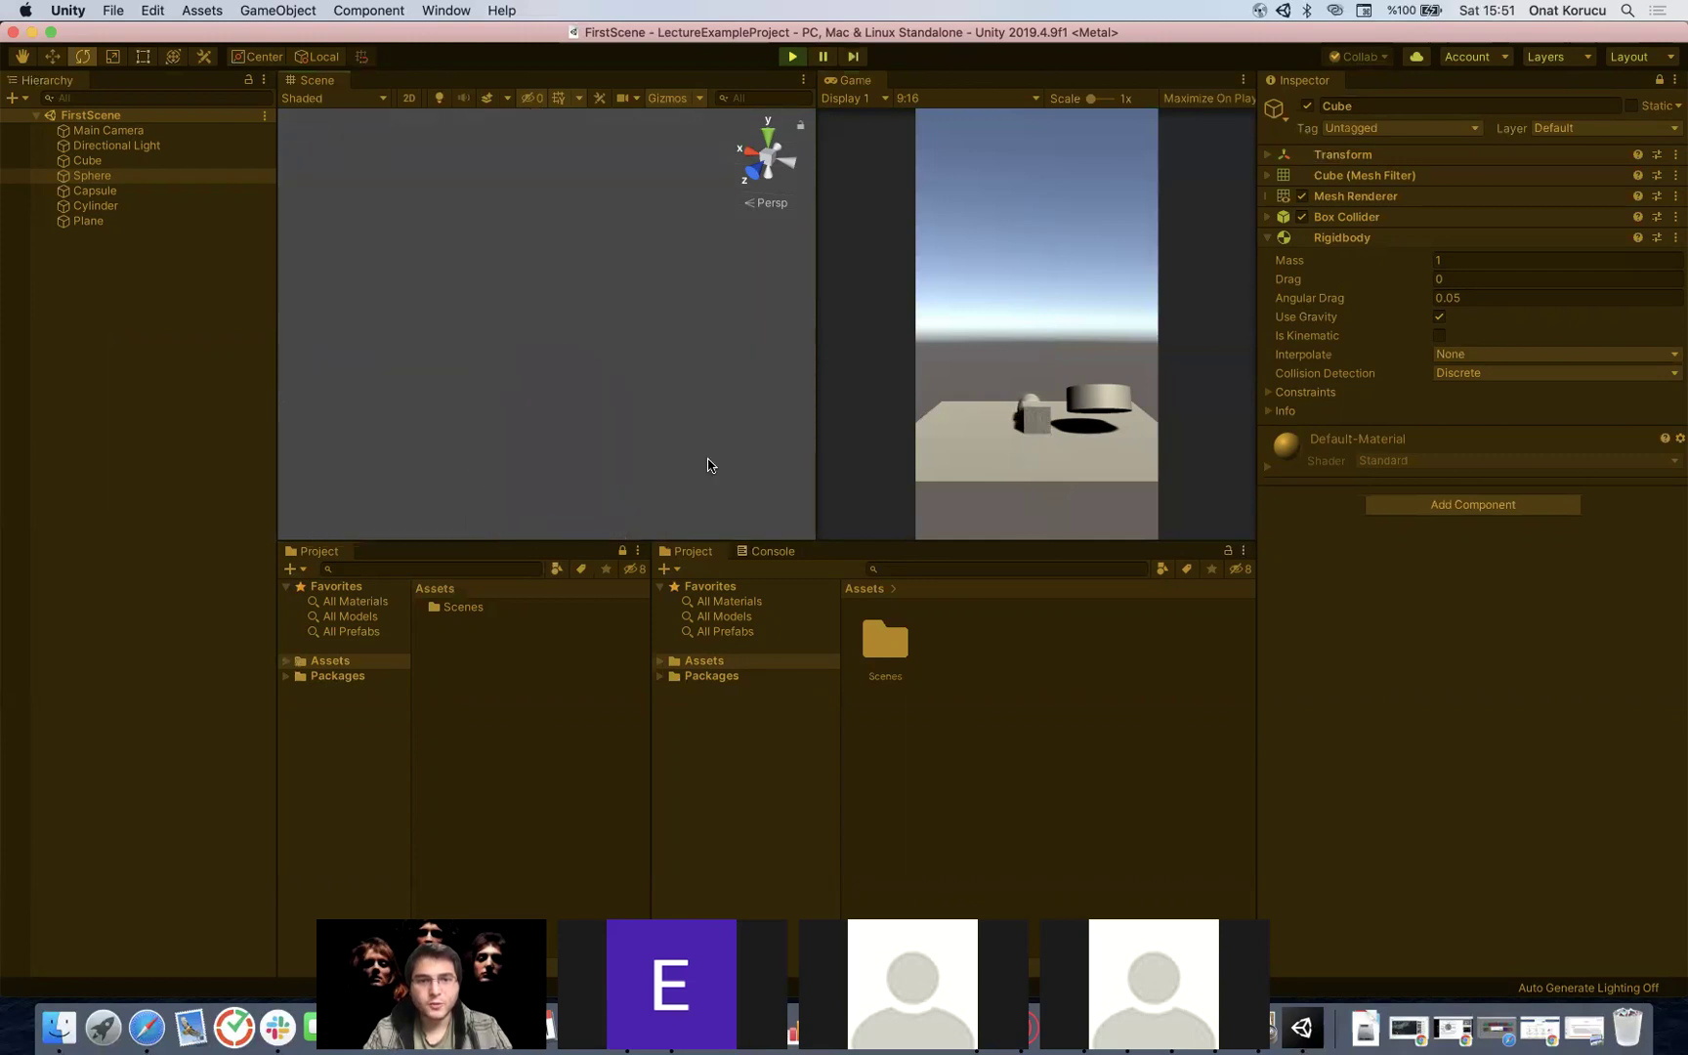
click(792, 56)
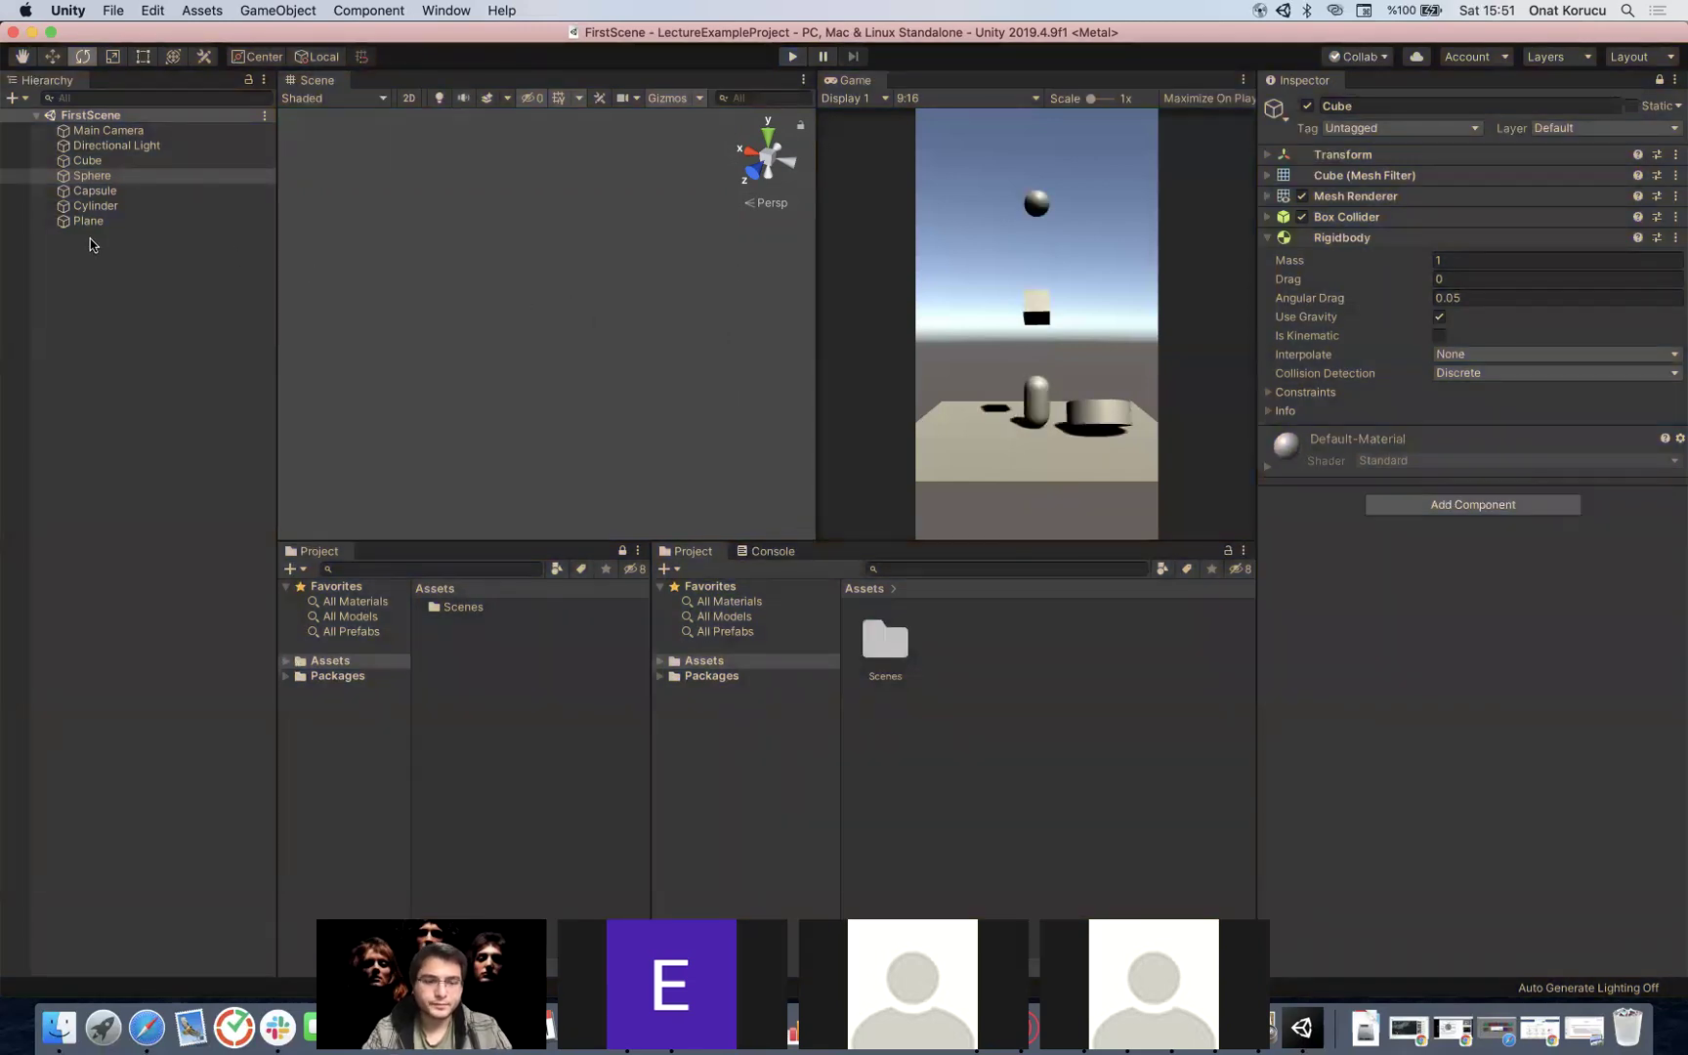
Step: Consult the Unity Shortcuts cheat sheet in WhatsApp, and build and run the game from Unity as FirstLectureGame in the LectureExampleProject folder
key(super+Tab)
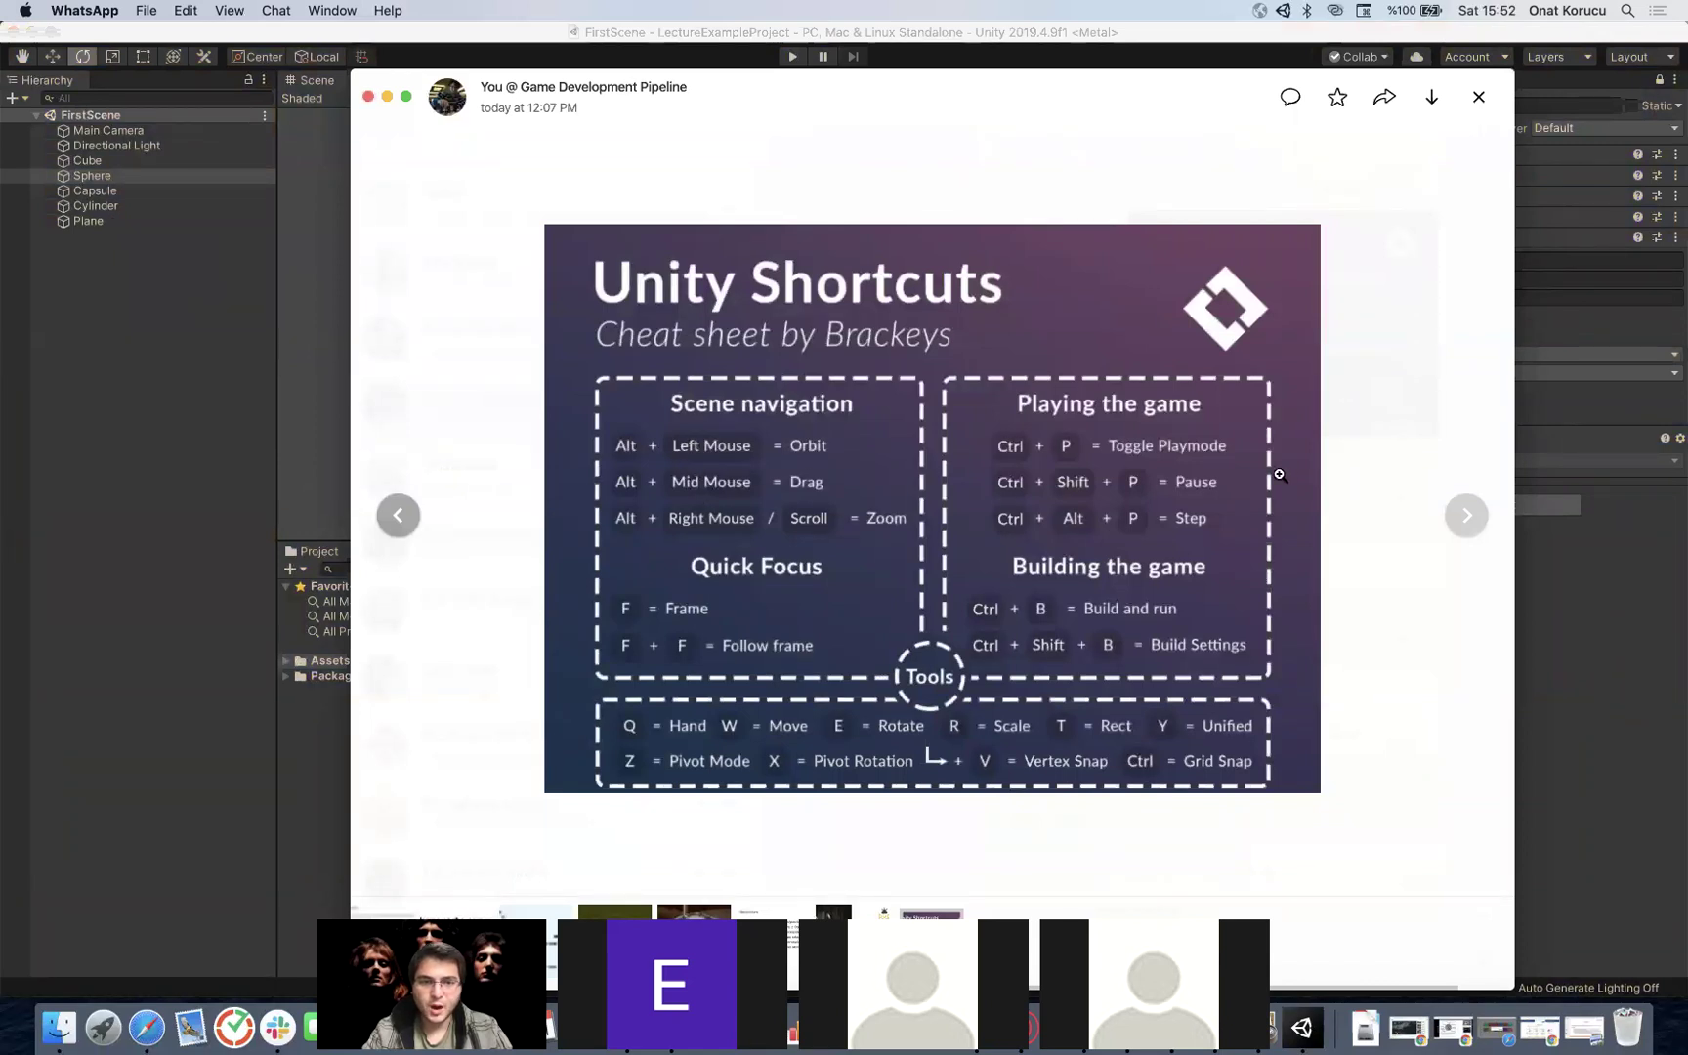
click(1534, 613)
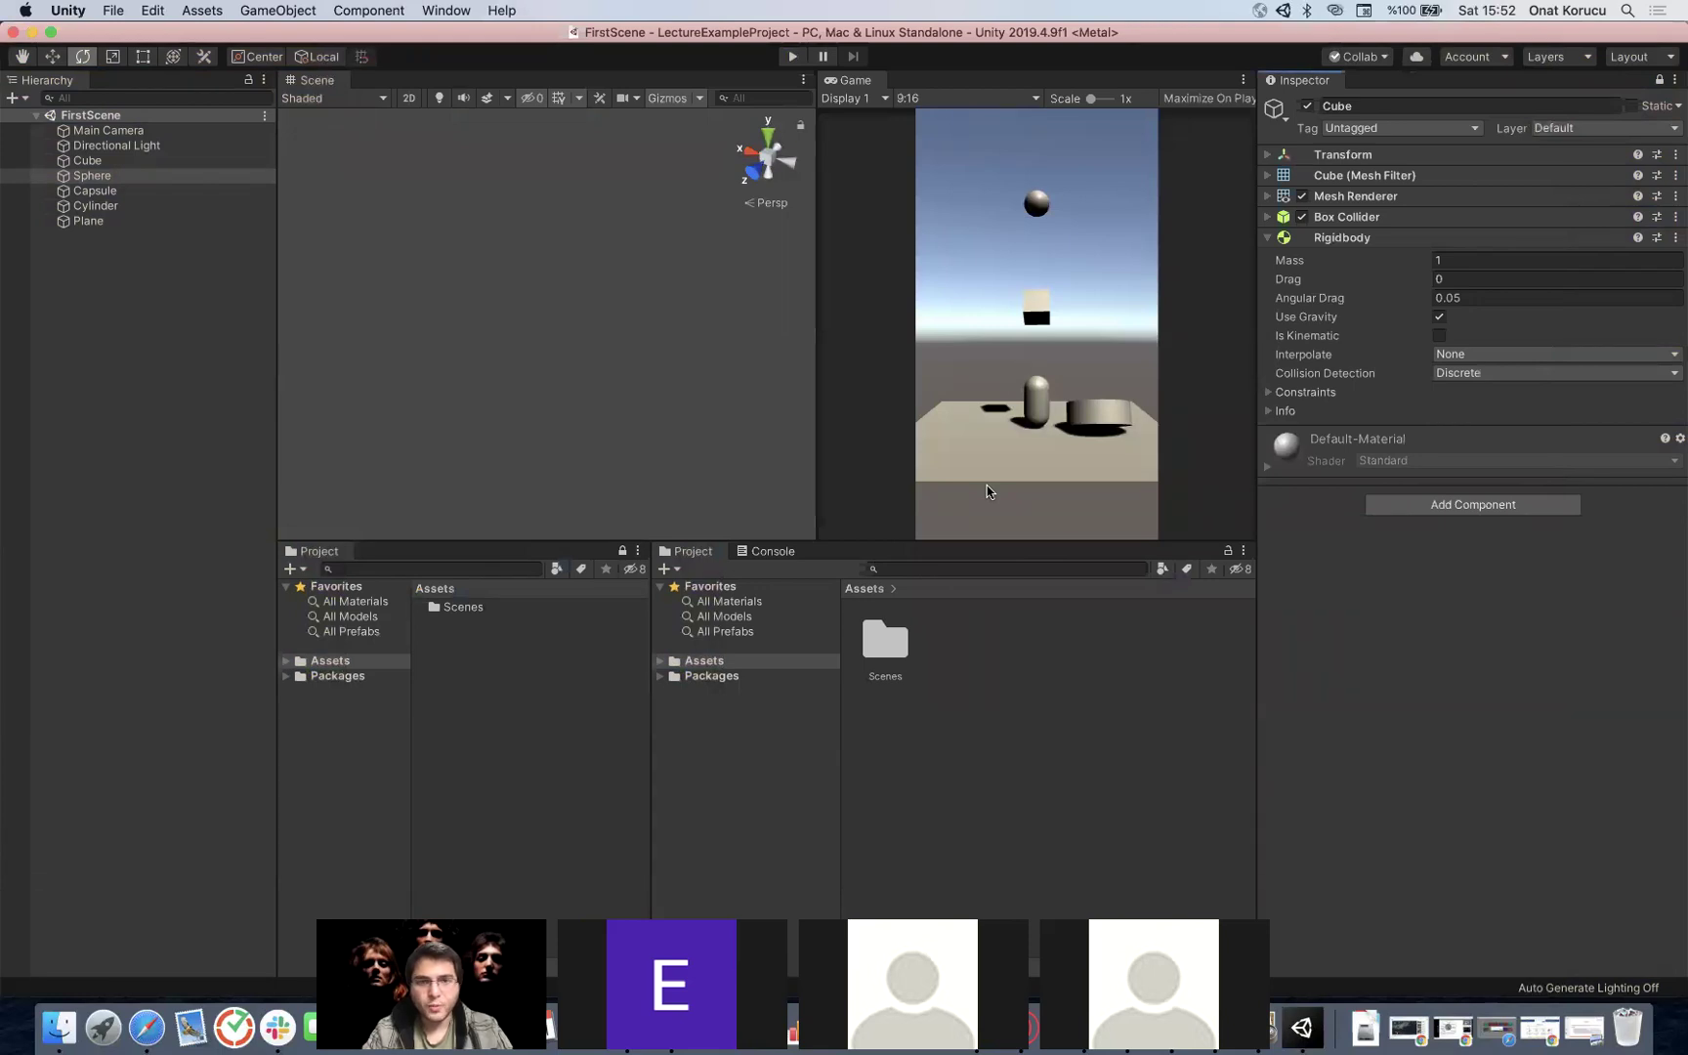
key(super+shift+s)
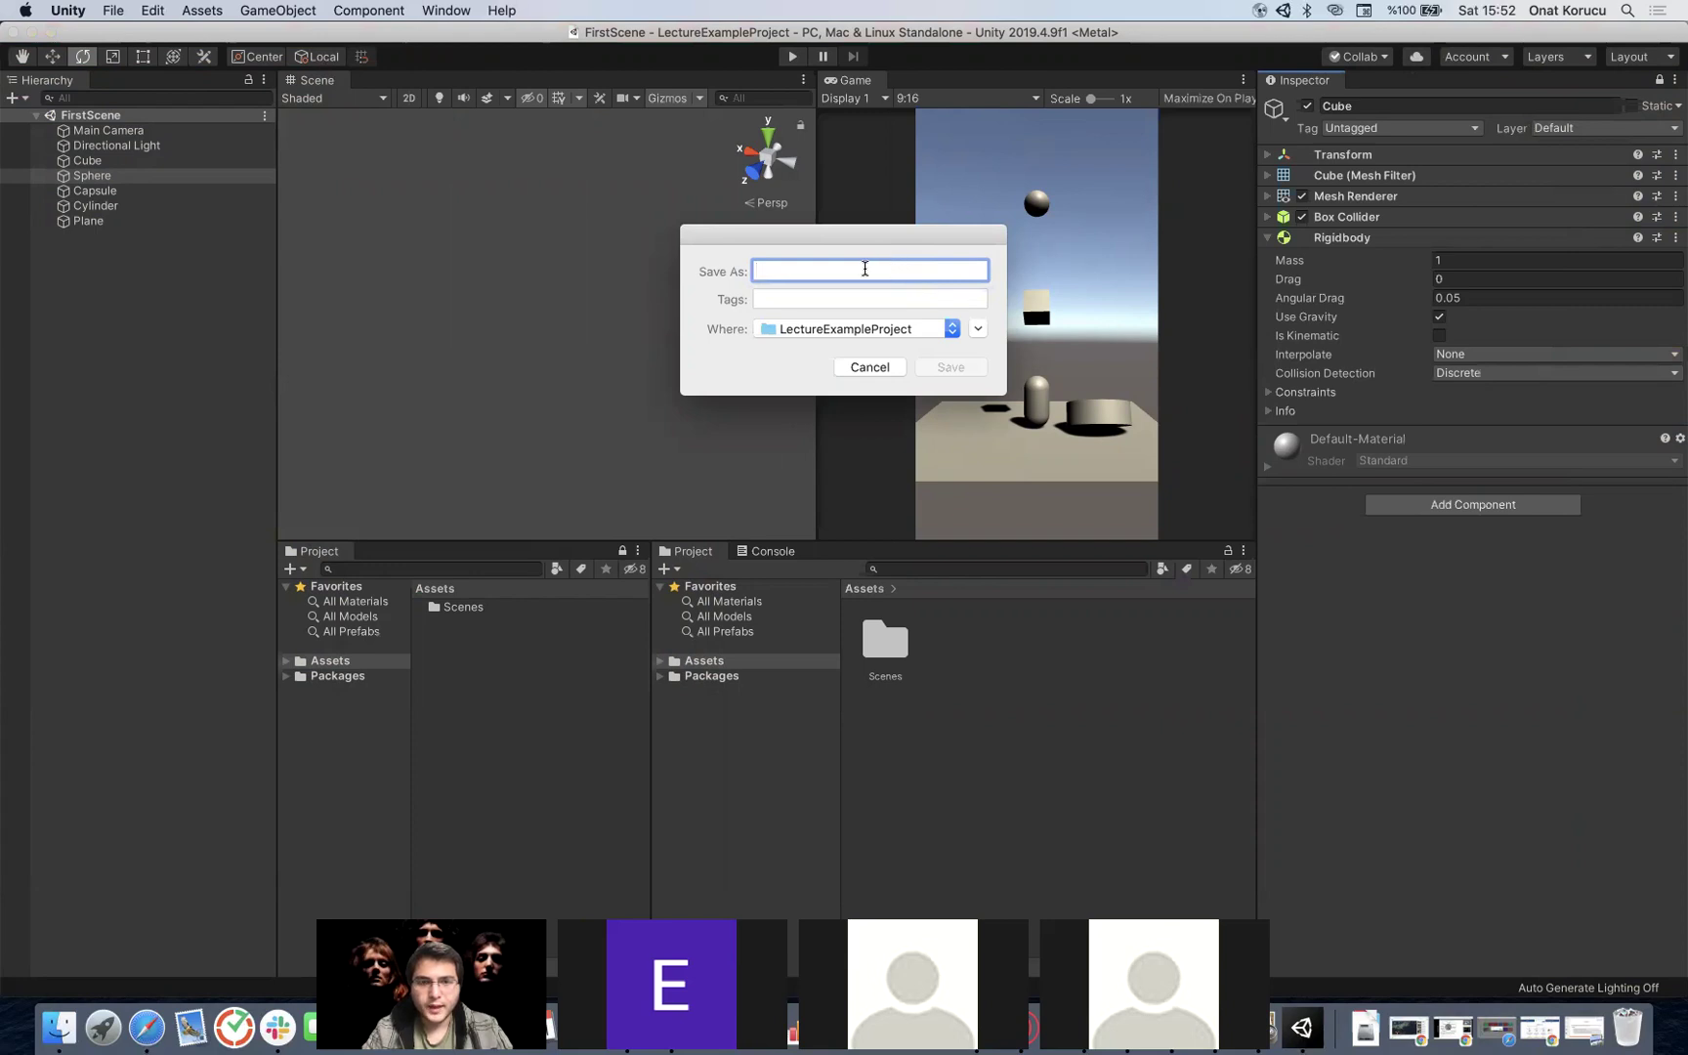
text(Fir)
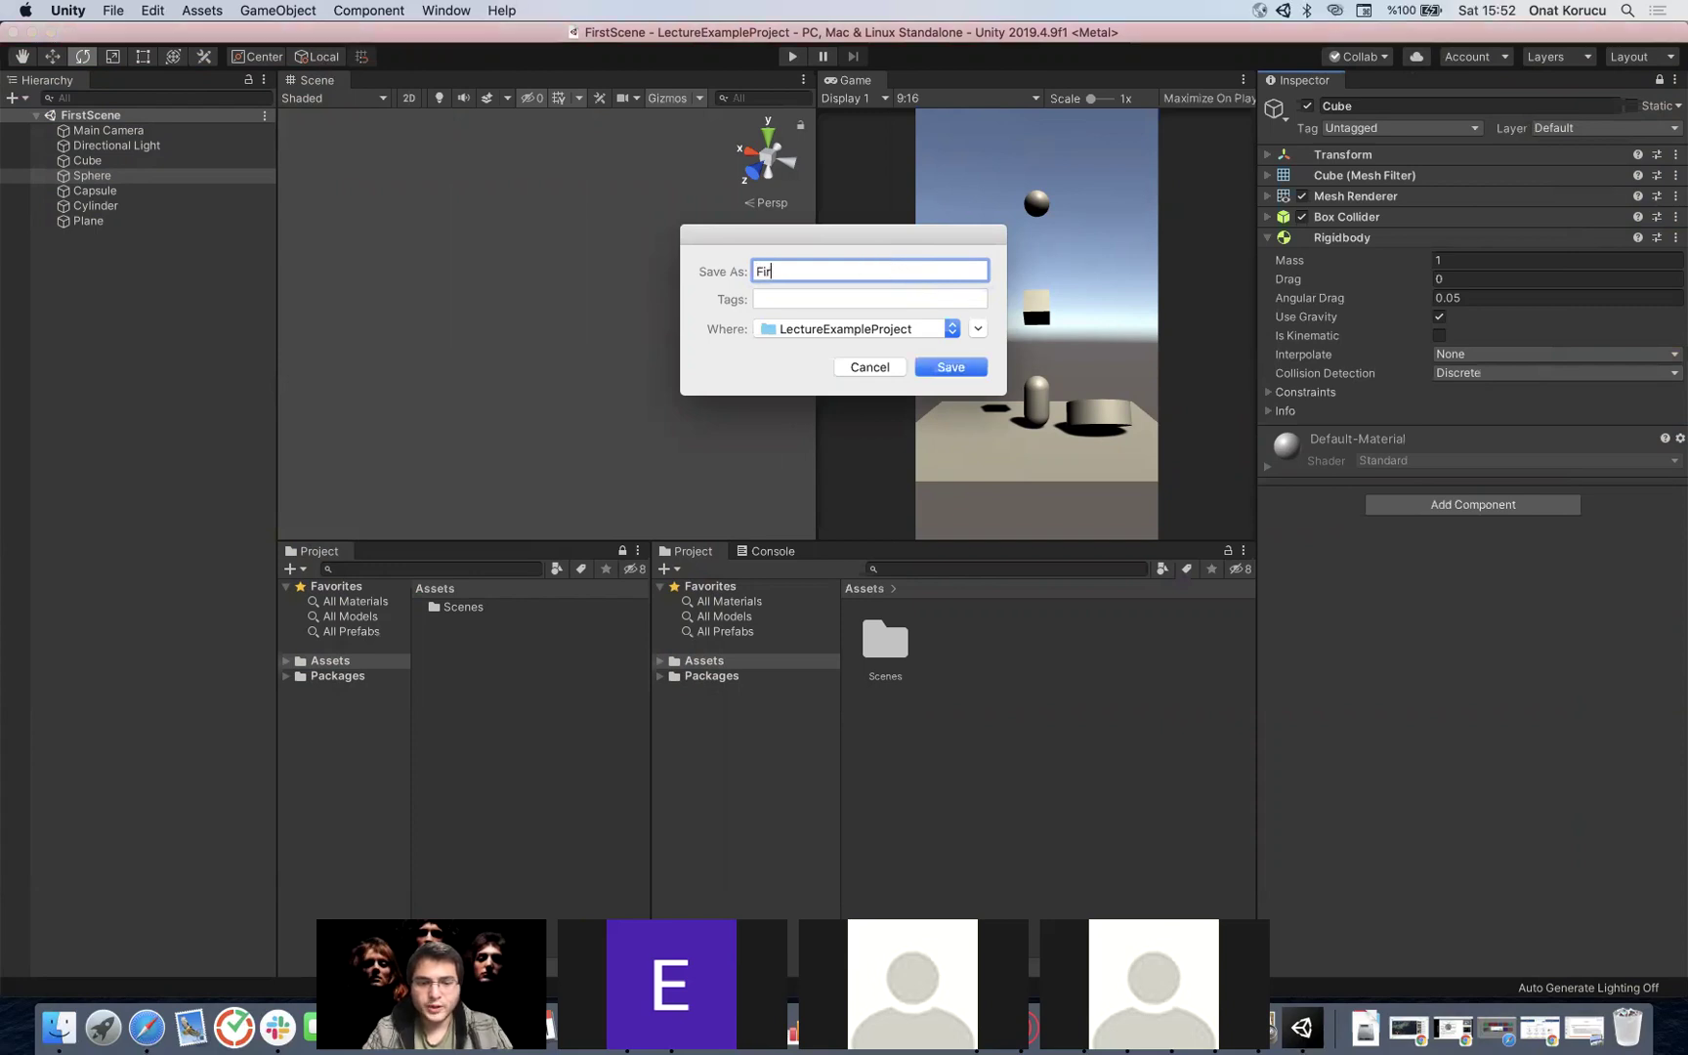
text(stLectureGame)
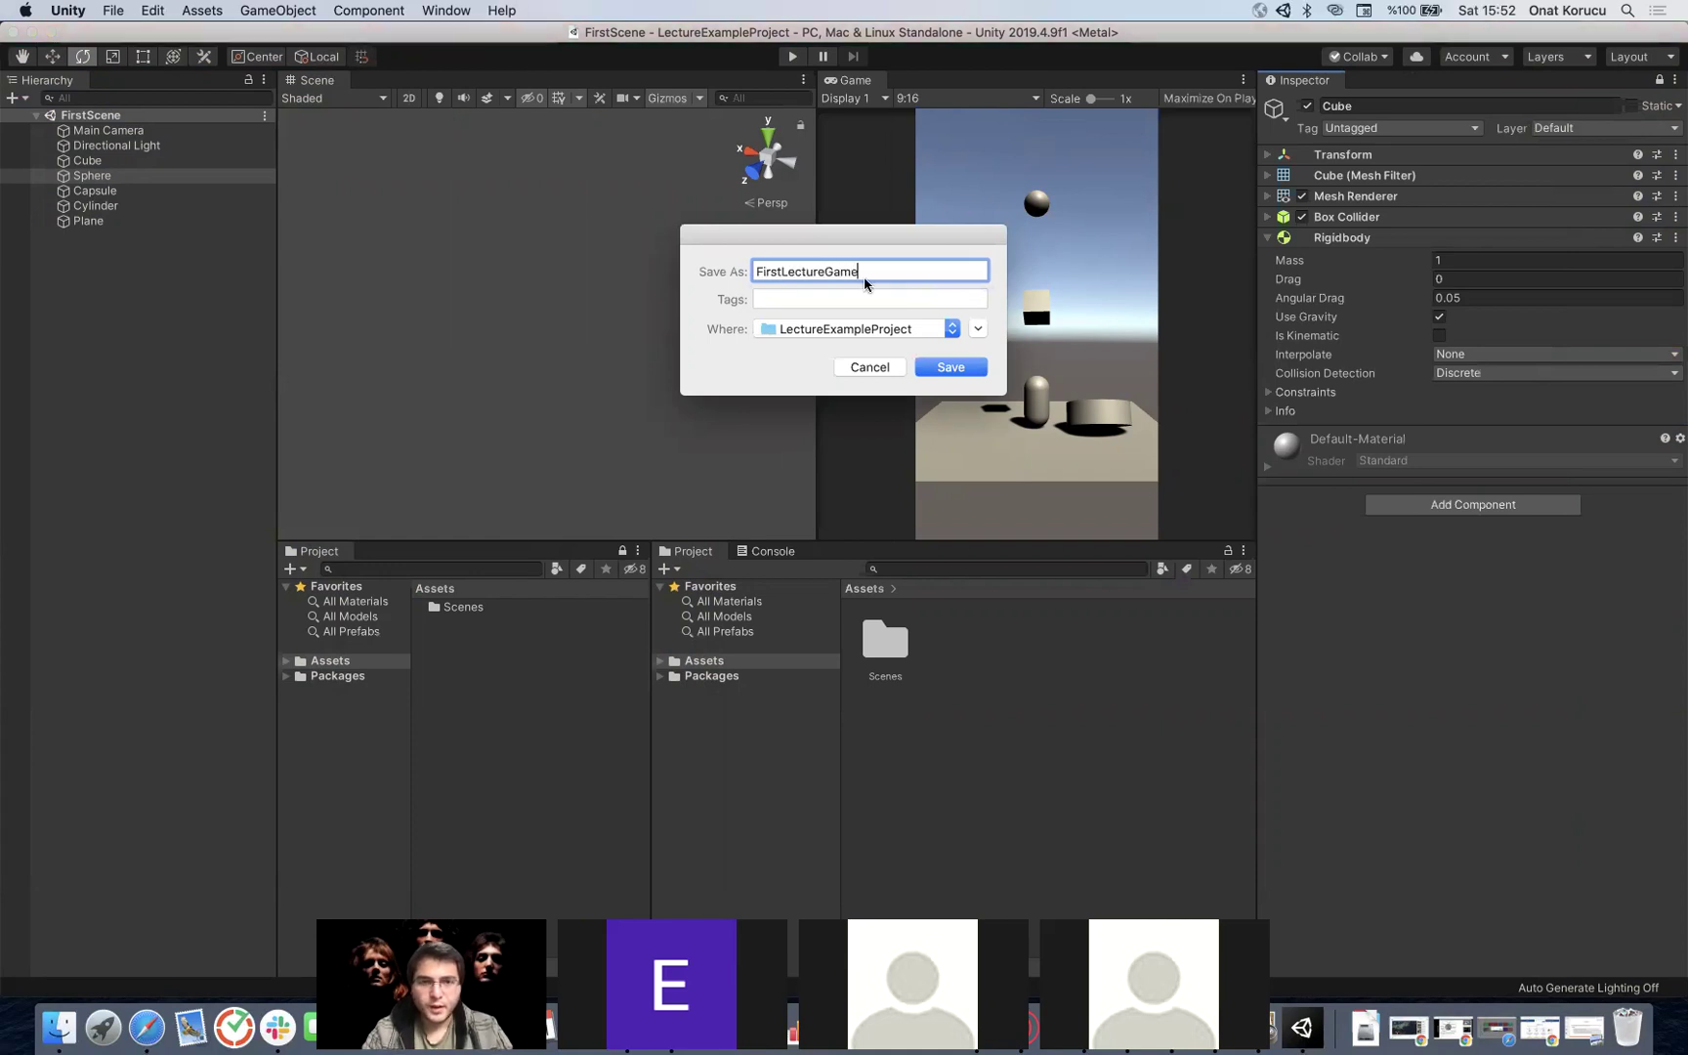
click(949, 368)
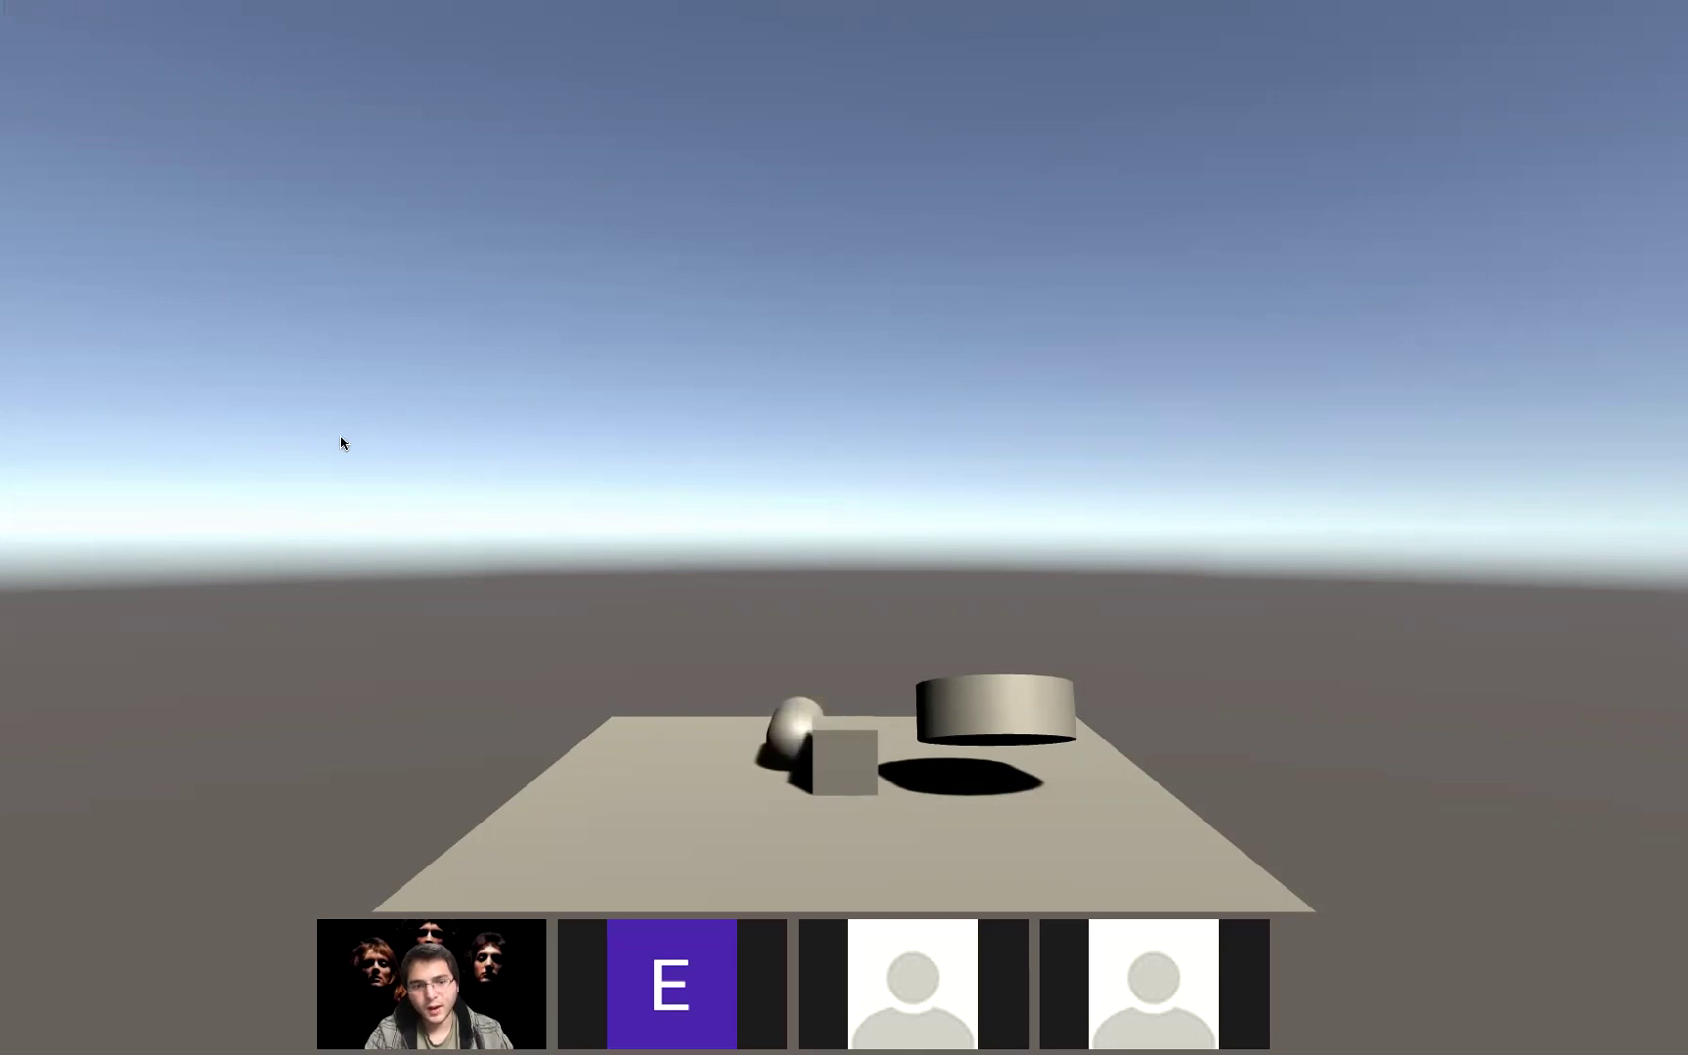
Step: Bring up the overview of all open desktop windows from the full-screen game
key(ctrl+Up)
key(ctrl+Up)
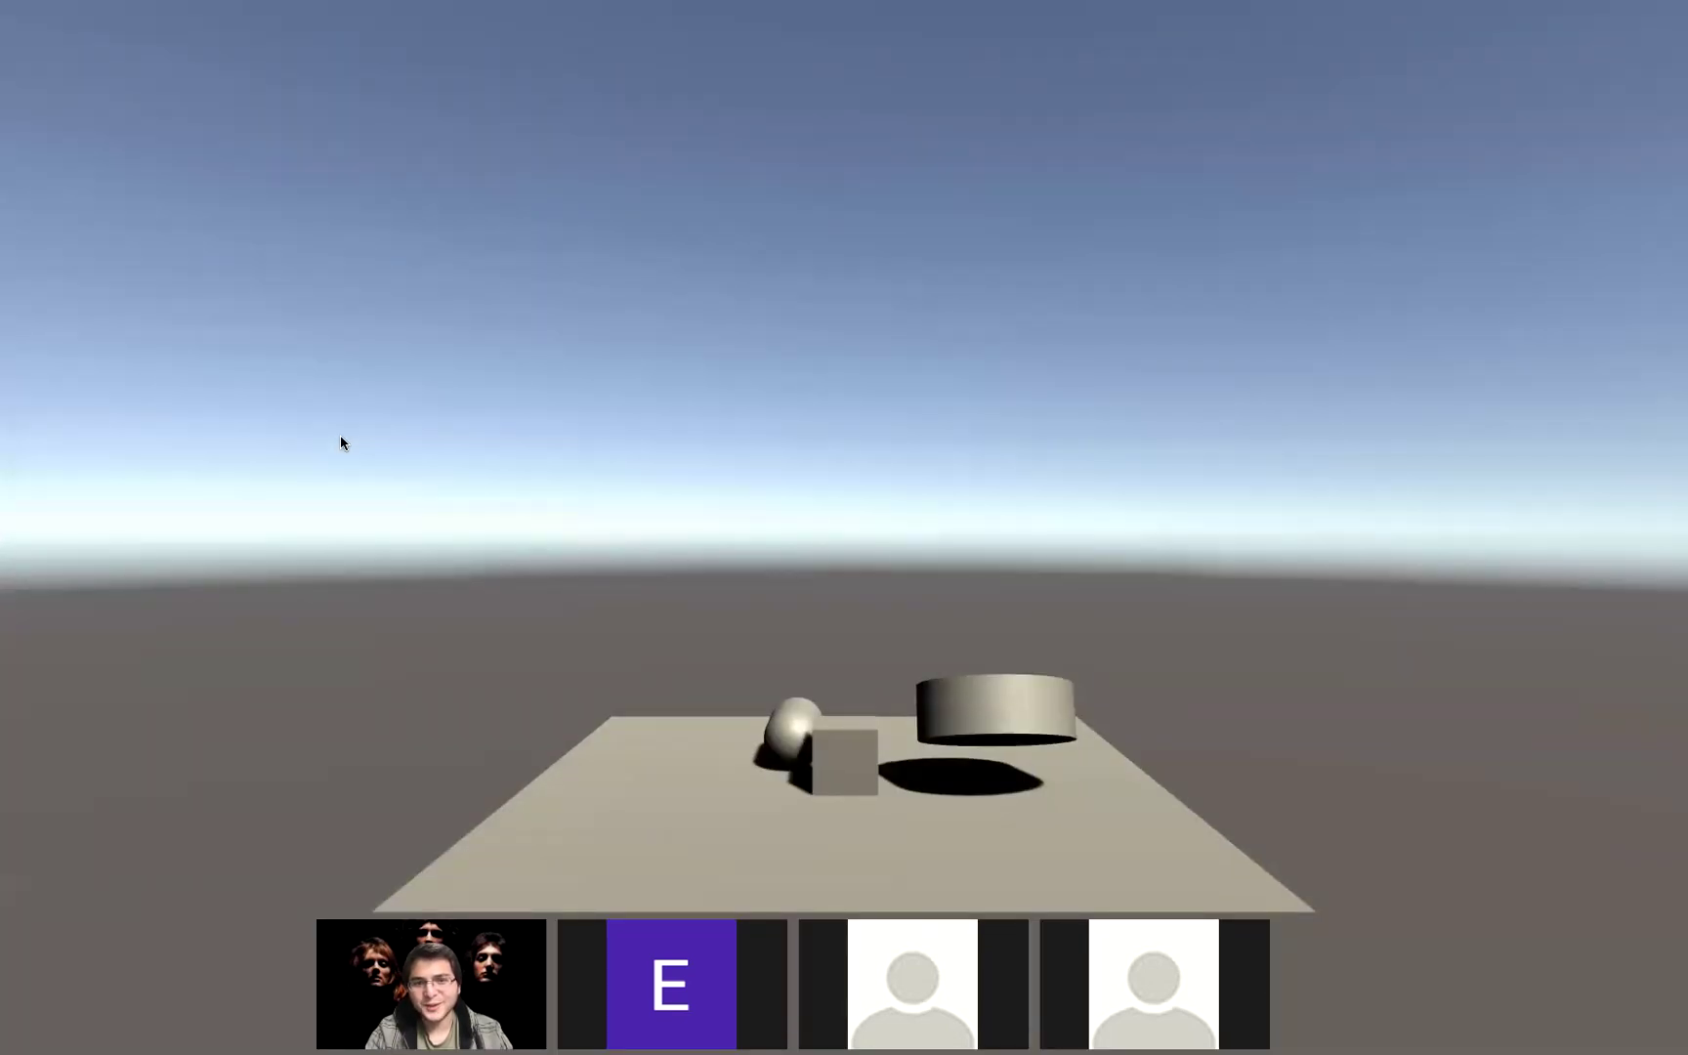
key(ctrl+Up)
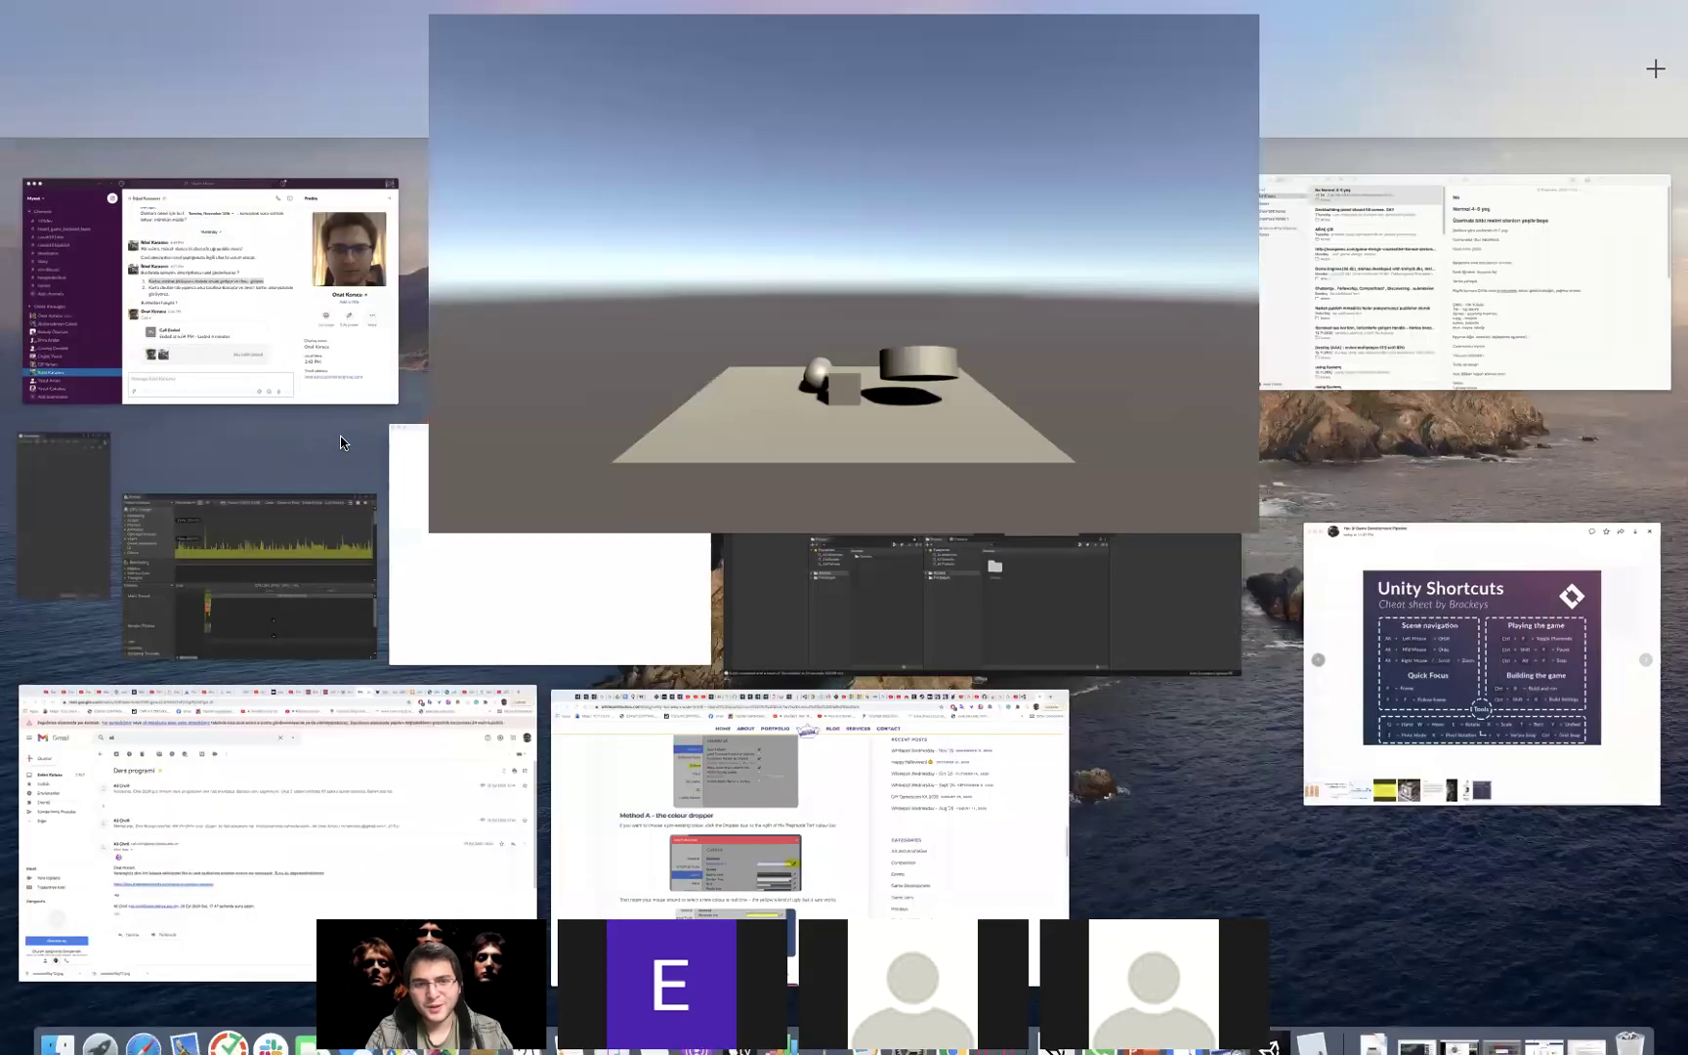
Step: Take the LectureExampleProject game out of its full-screen space and return to the Unity editor
mouse_move(713, 155)
mouse_move(827, 113)
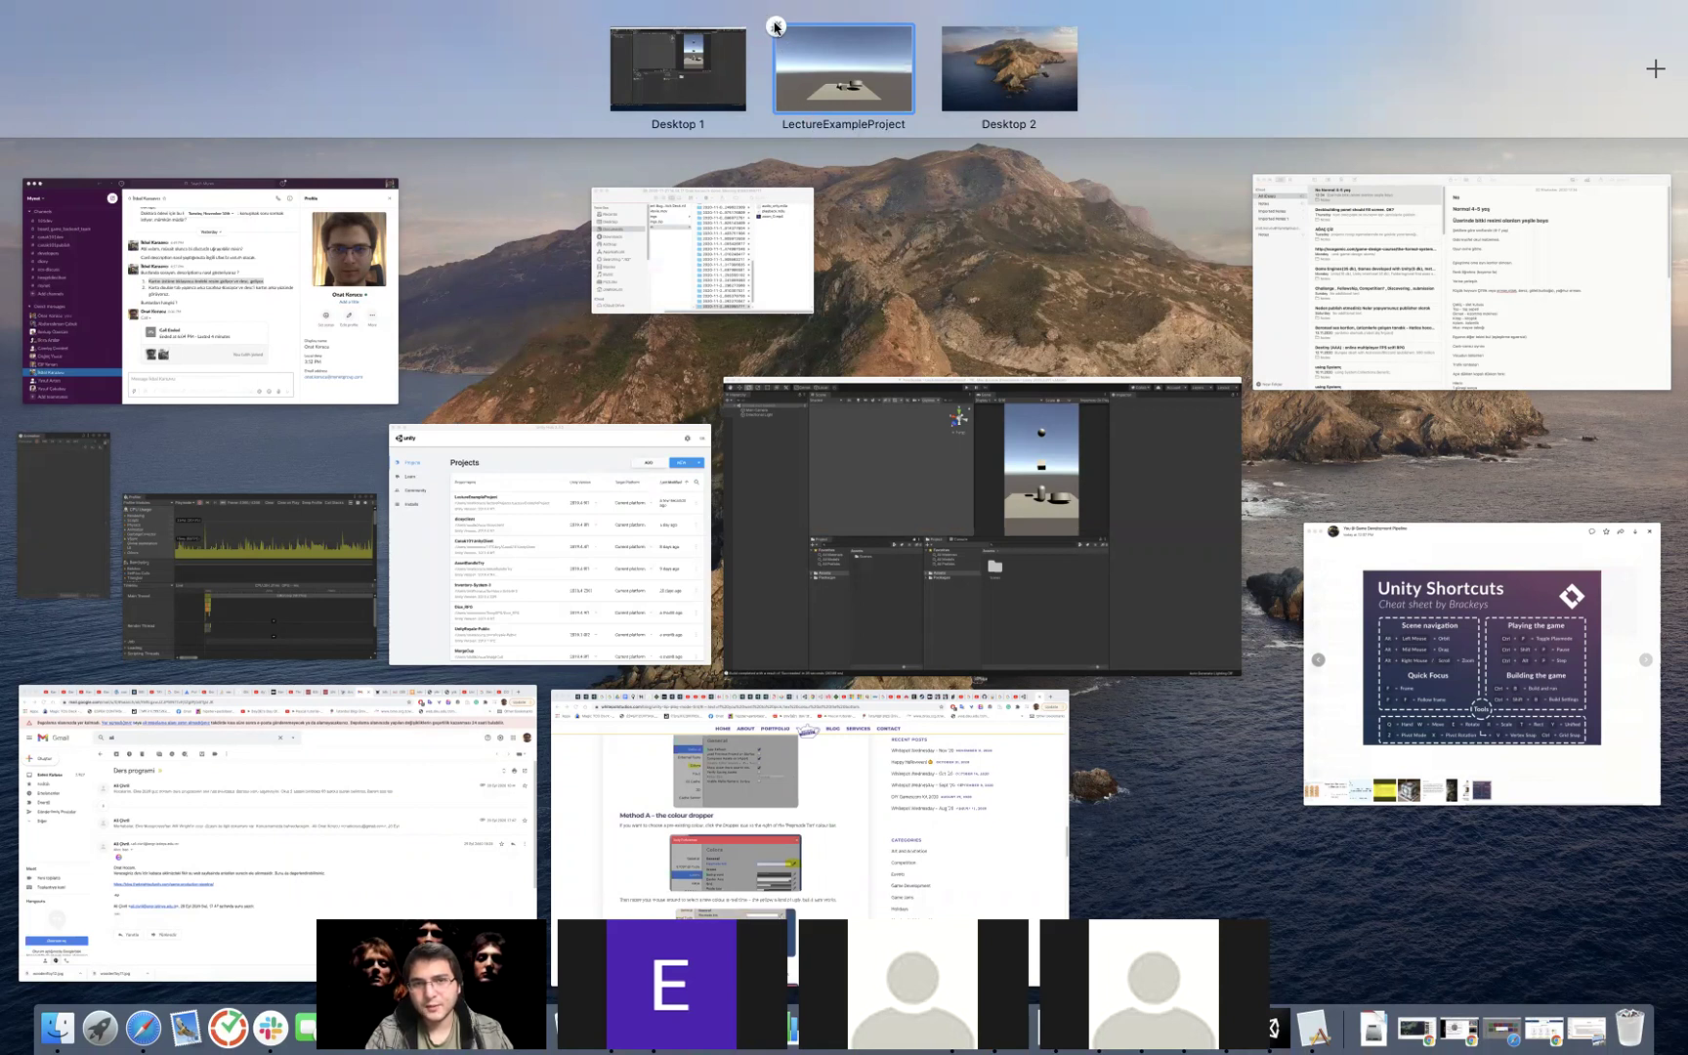
mouse_move(788, 31)
click(777, 27)
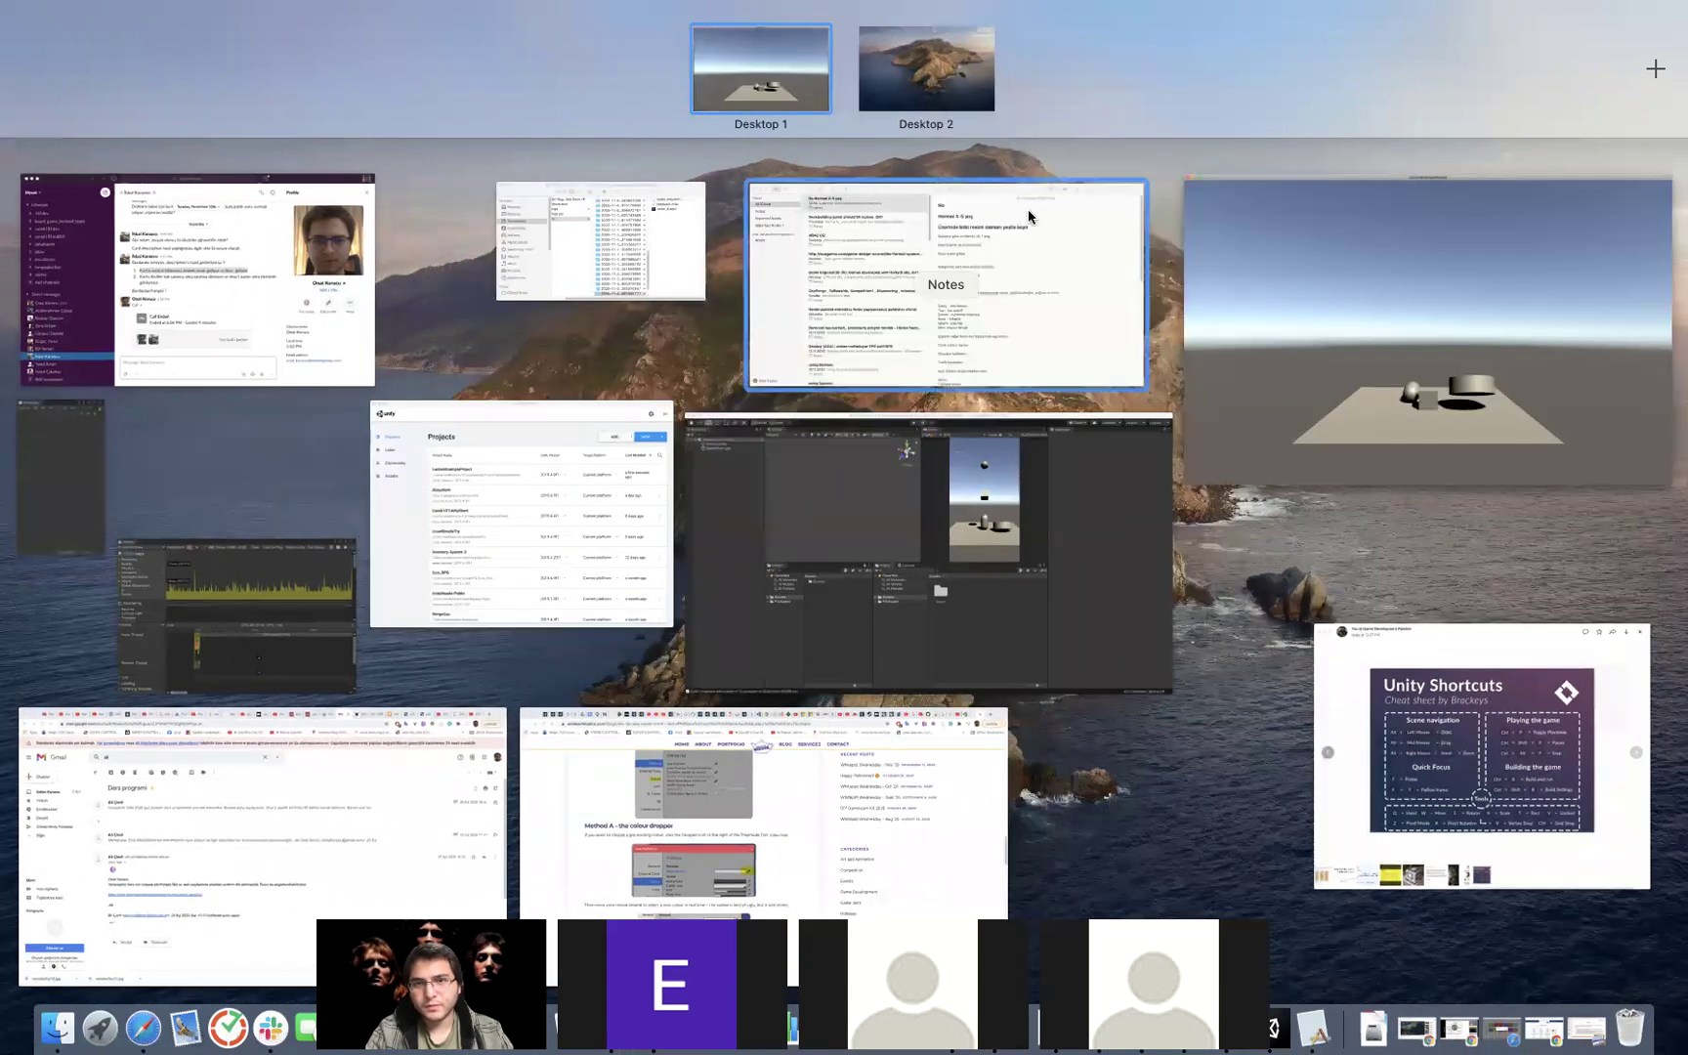
click(824, 606)
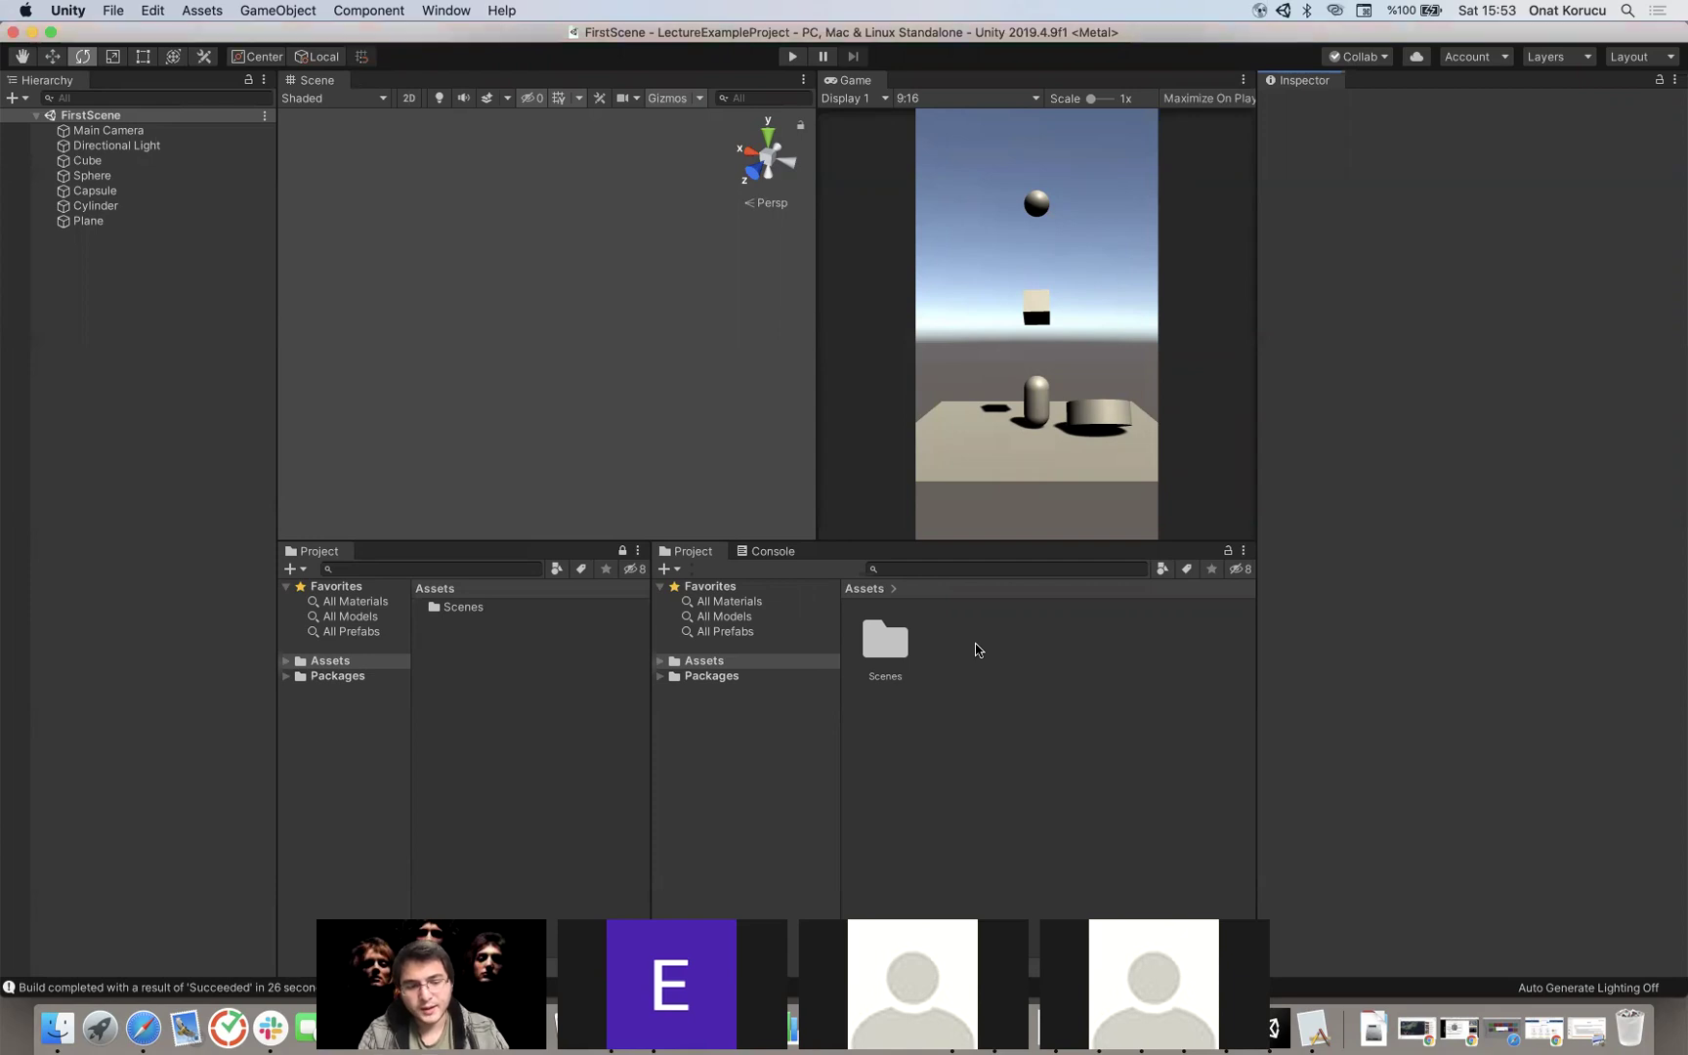
Step: Open the Build Settings and move their window toward the middle of the editor
key(super+shift+b)
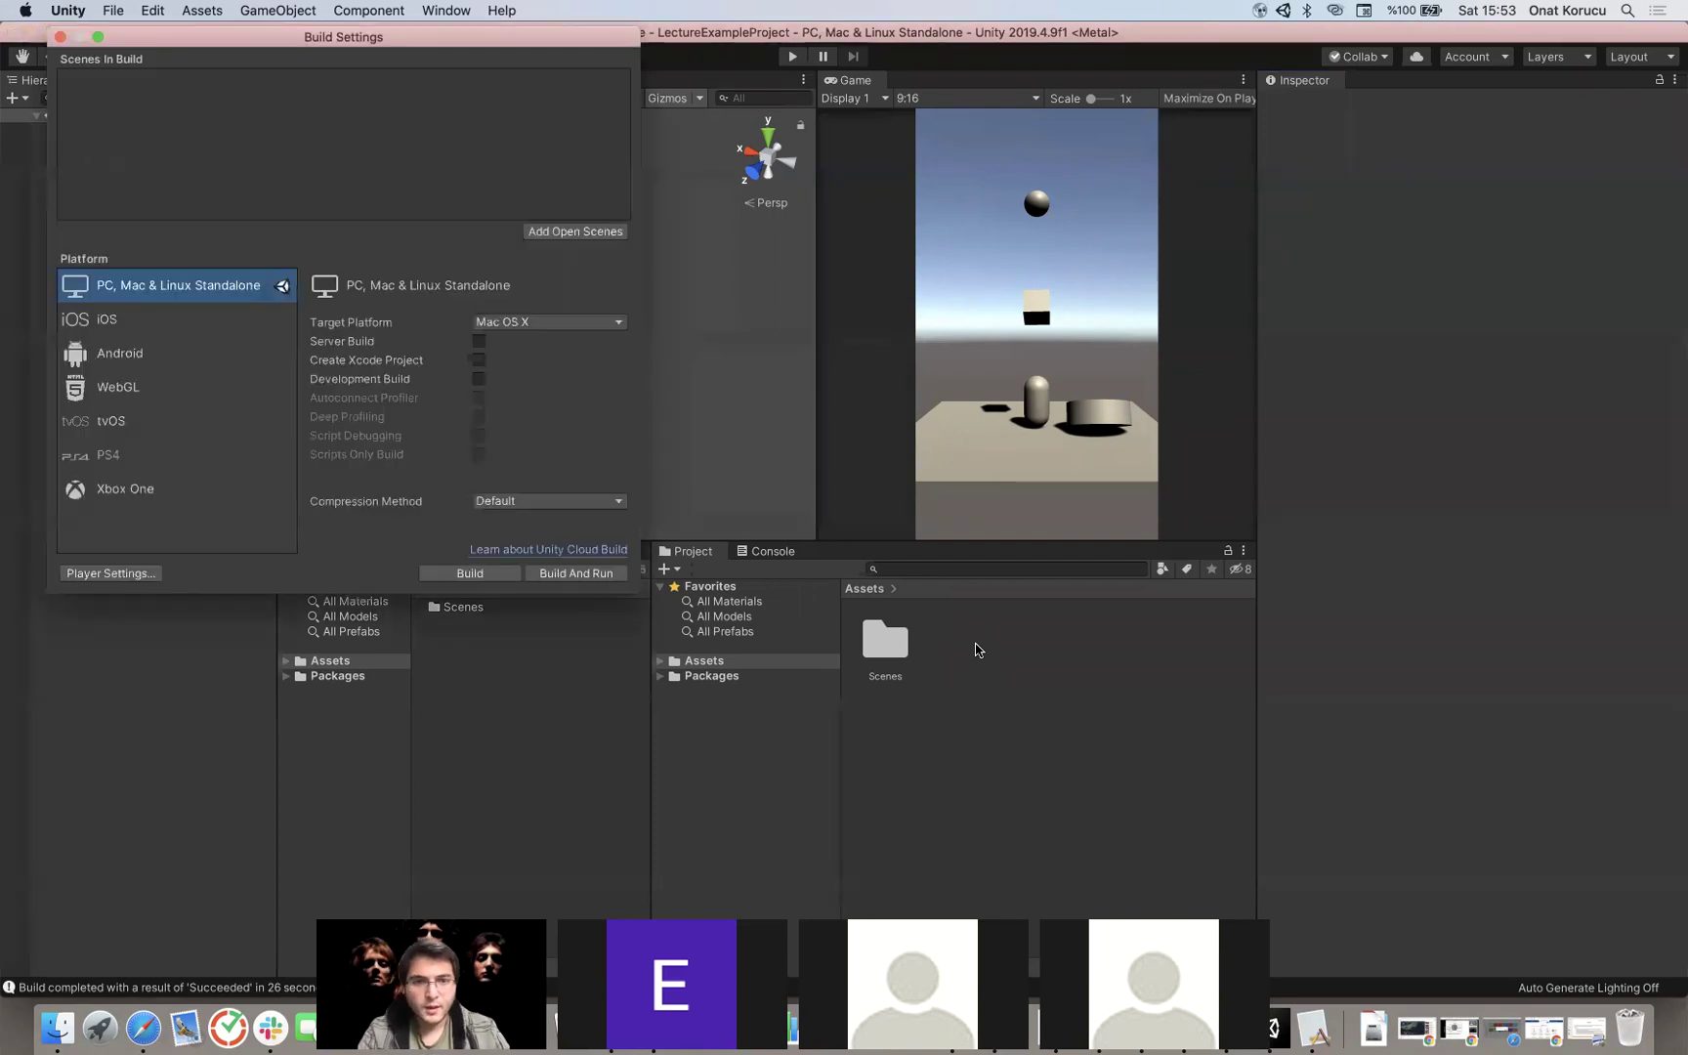
drag(303, 36, 537, 188)
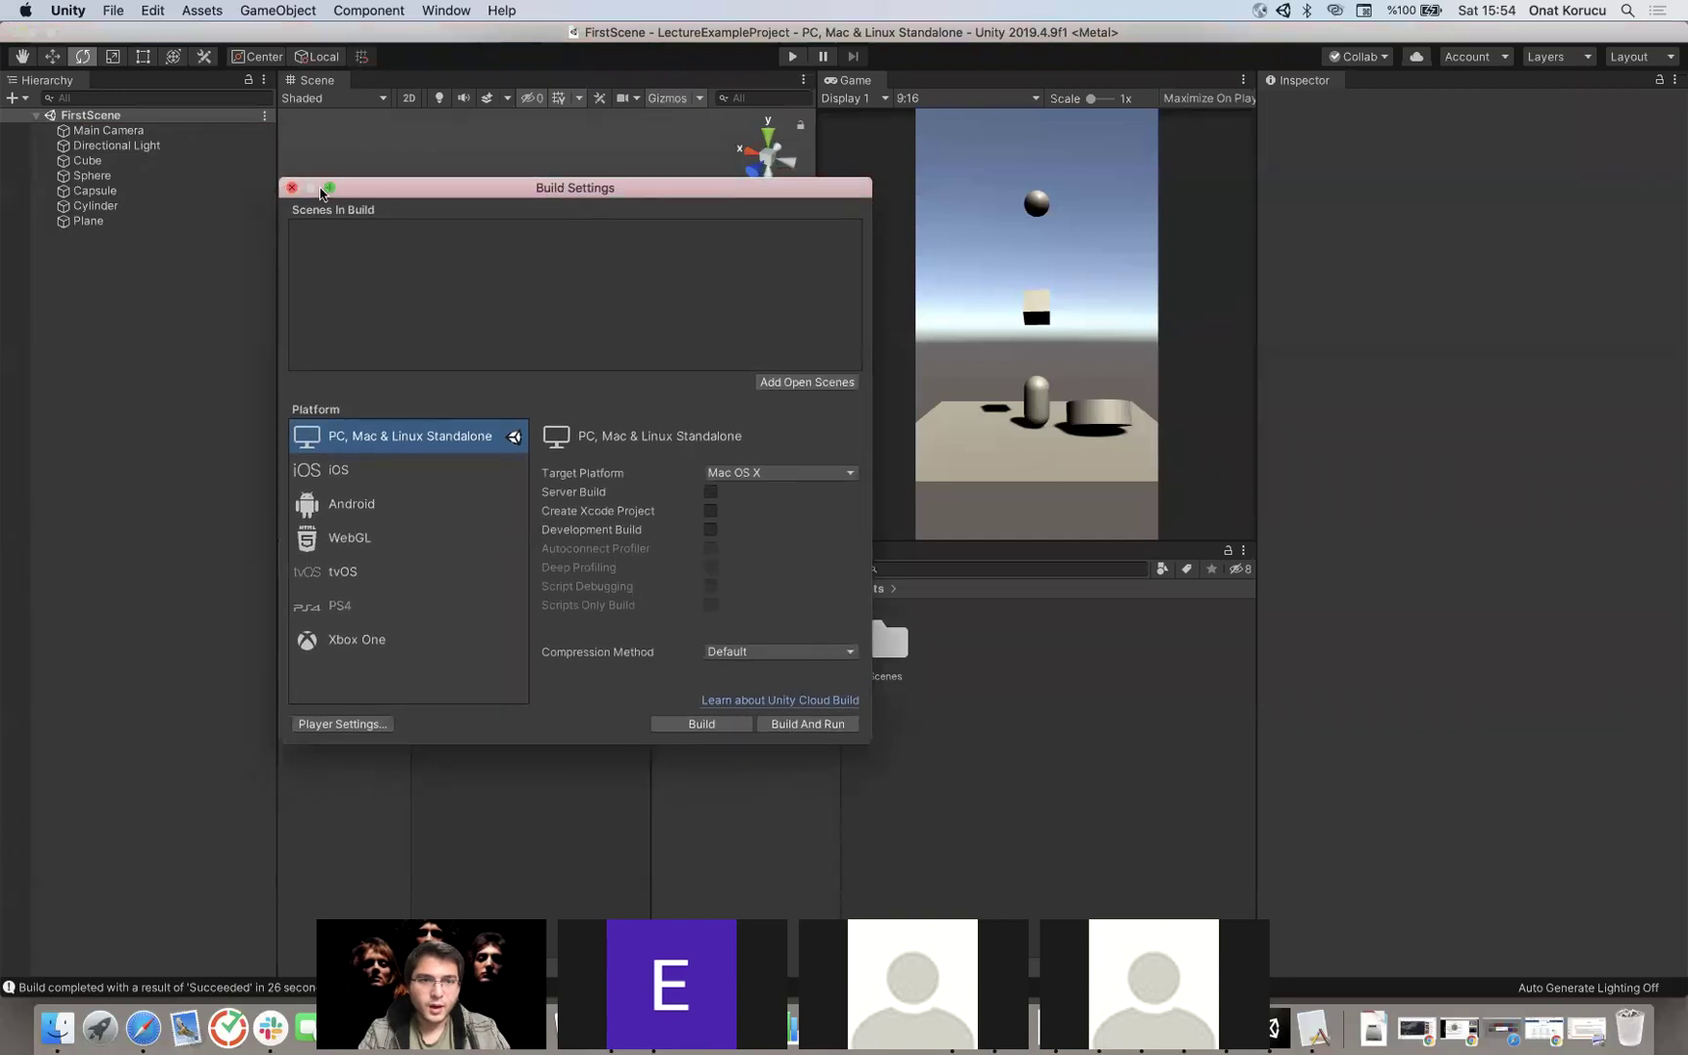
drag(414, 191, 480, 196)
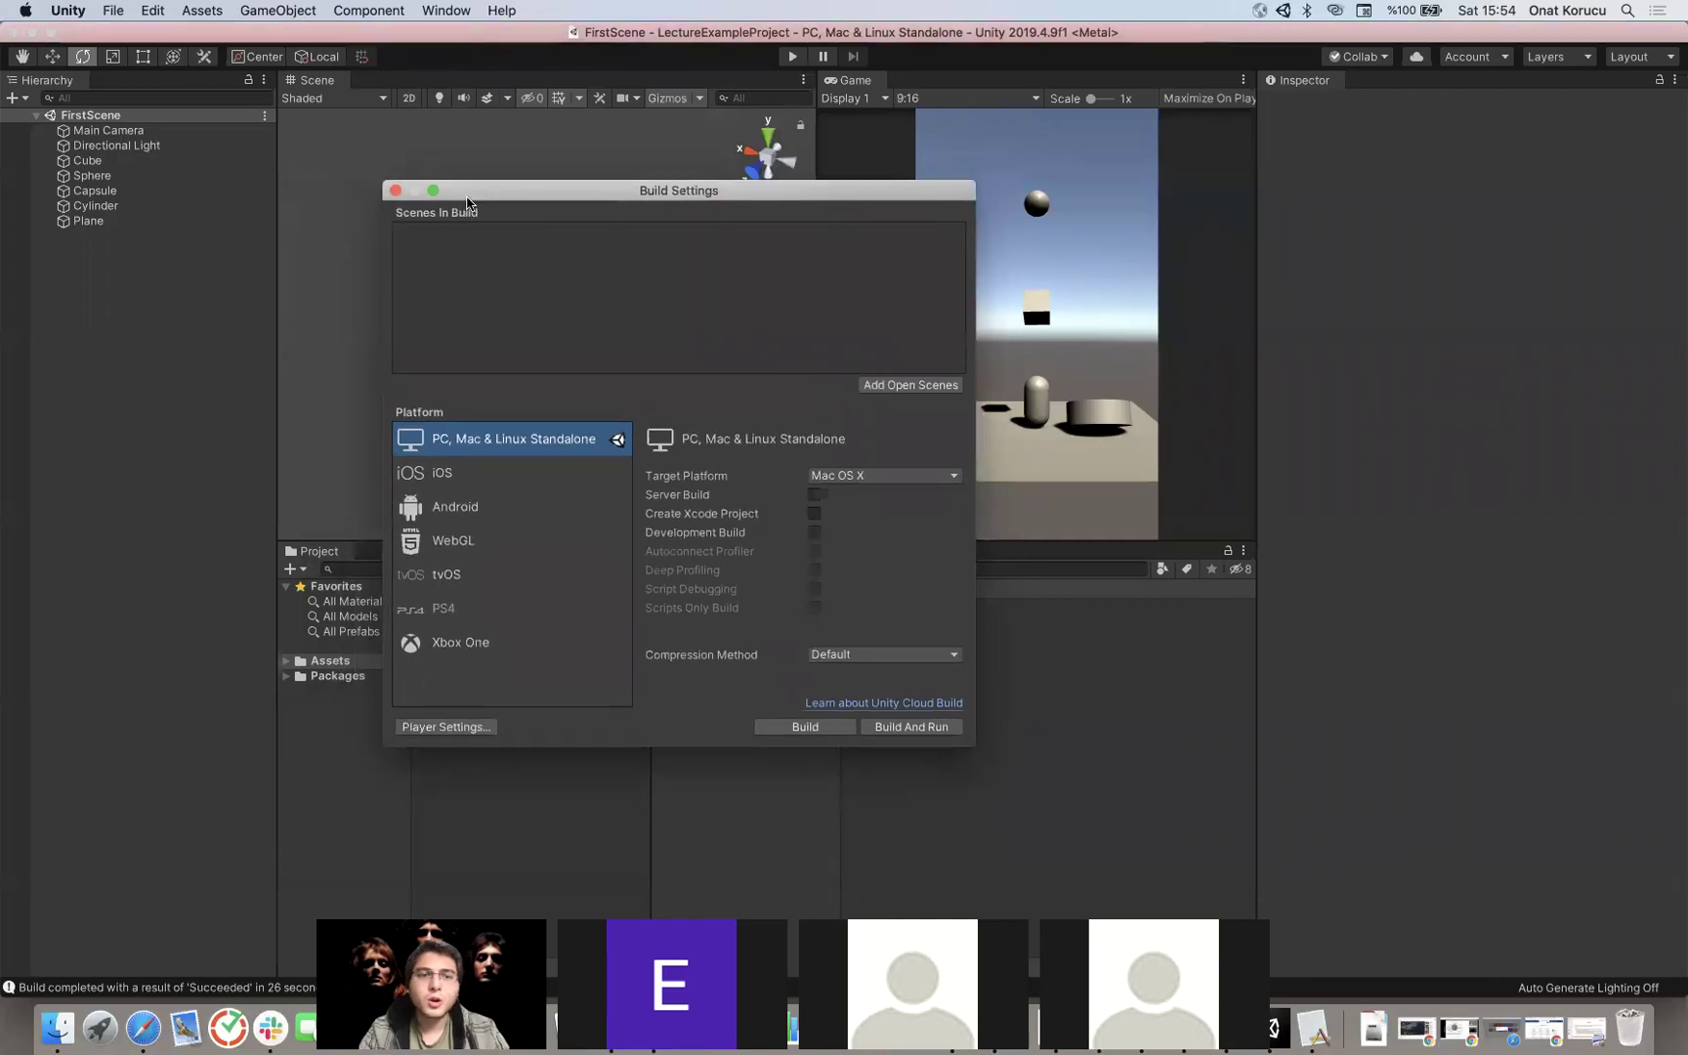
Step: Look through the iOS and Android build options, and return to the PC, Mac & Linux Standalone platform
click(486, 477)
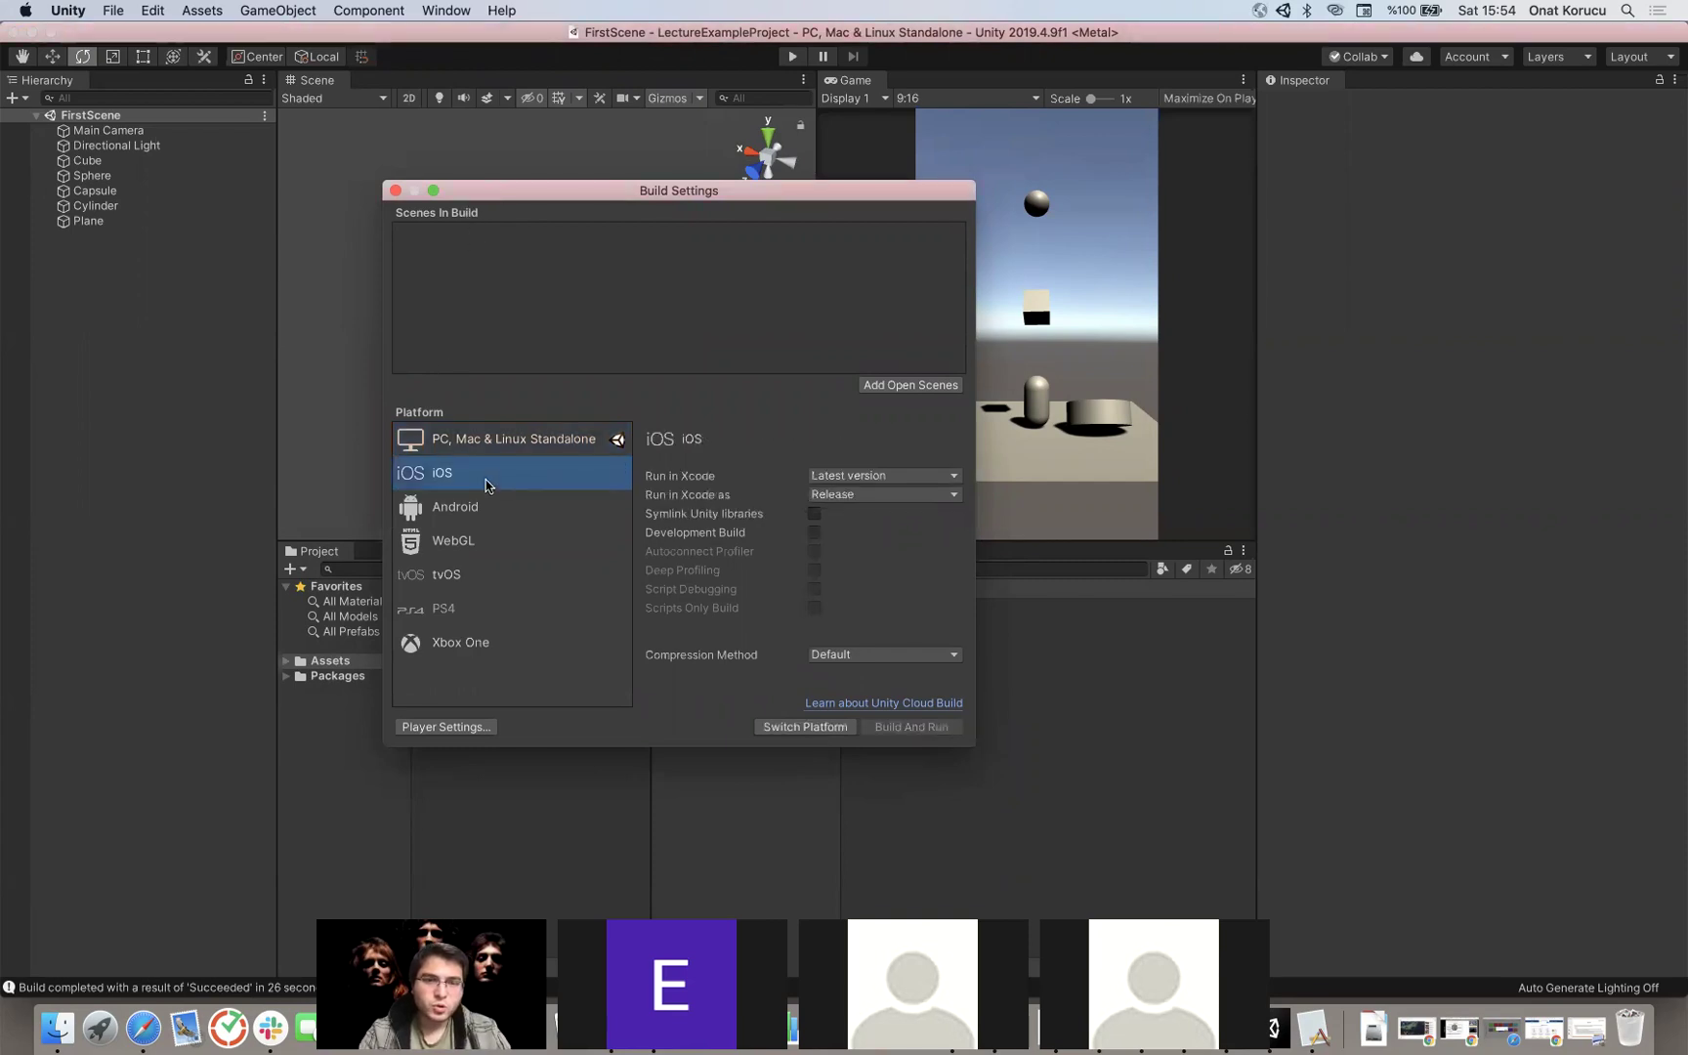
click(614, 442)
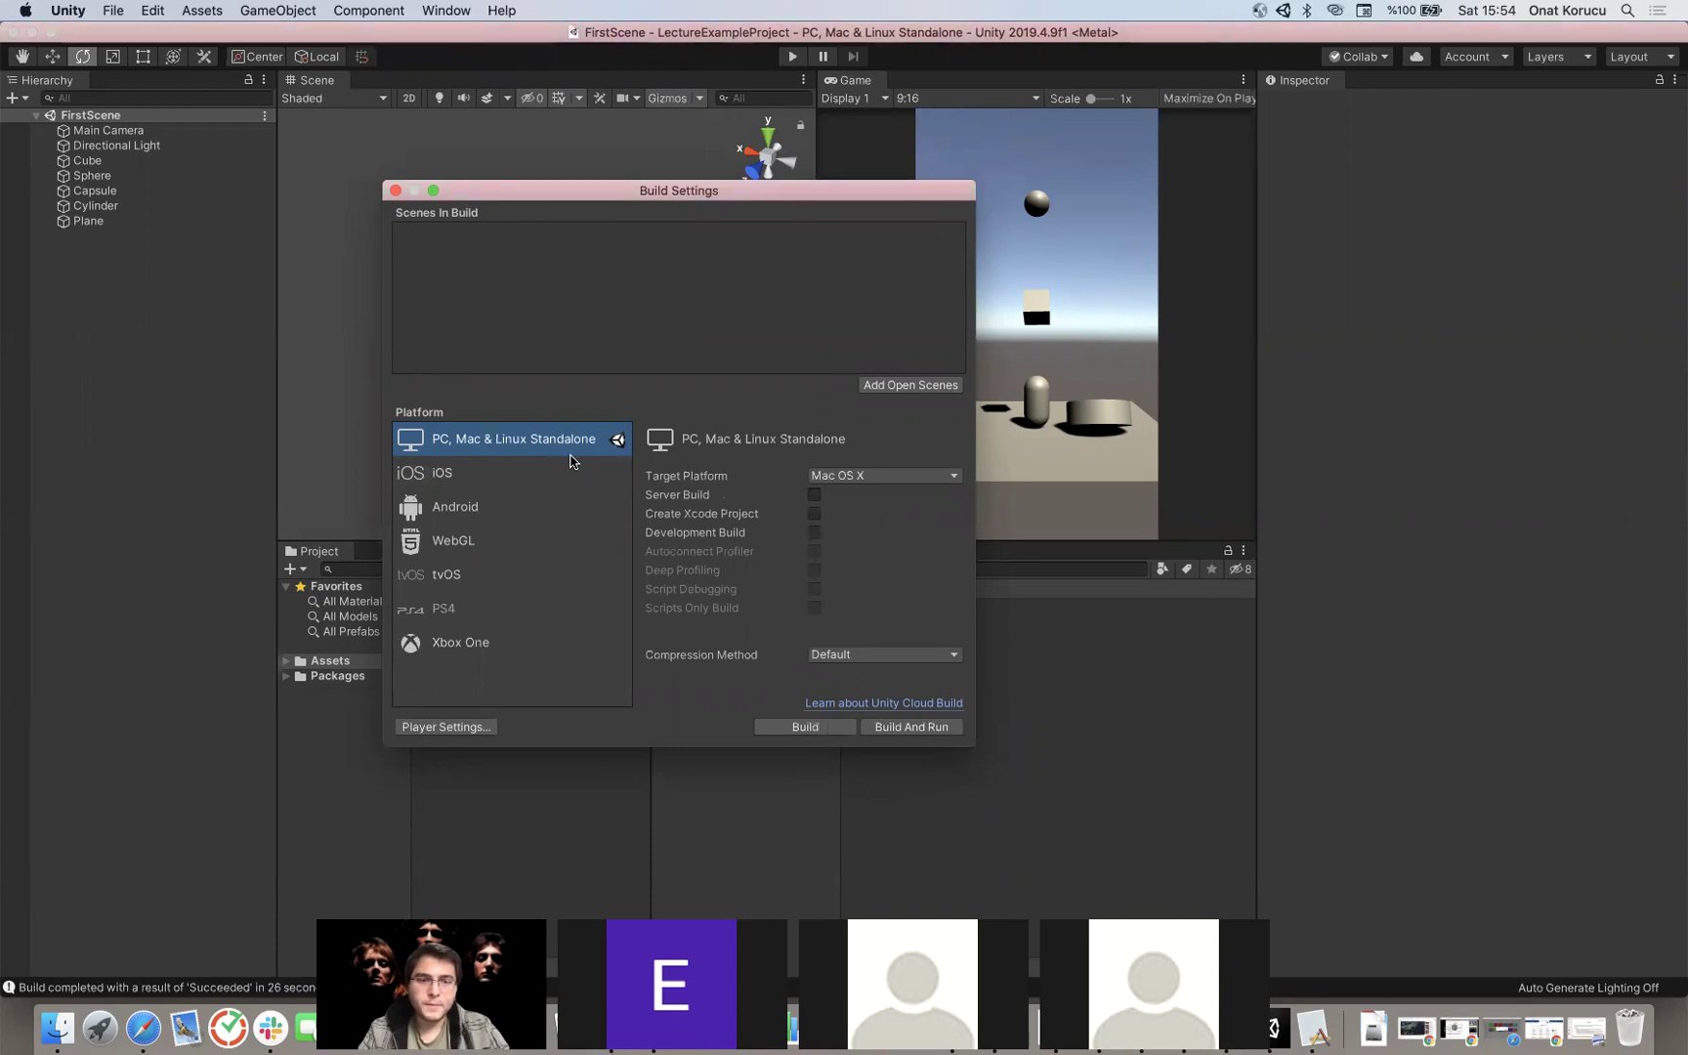
click(512, 473)
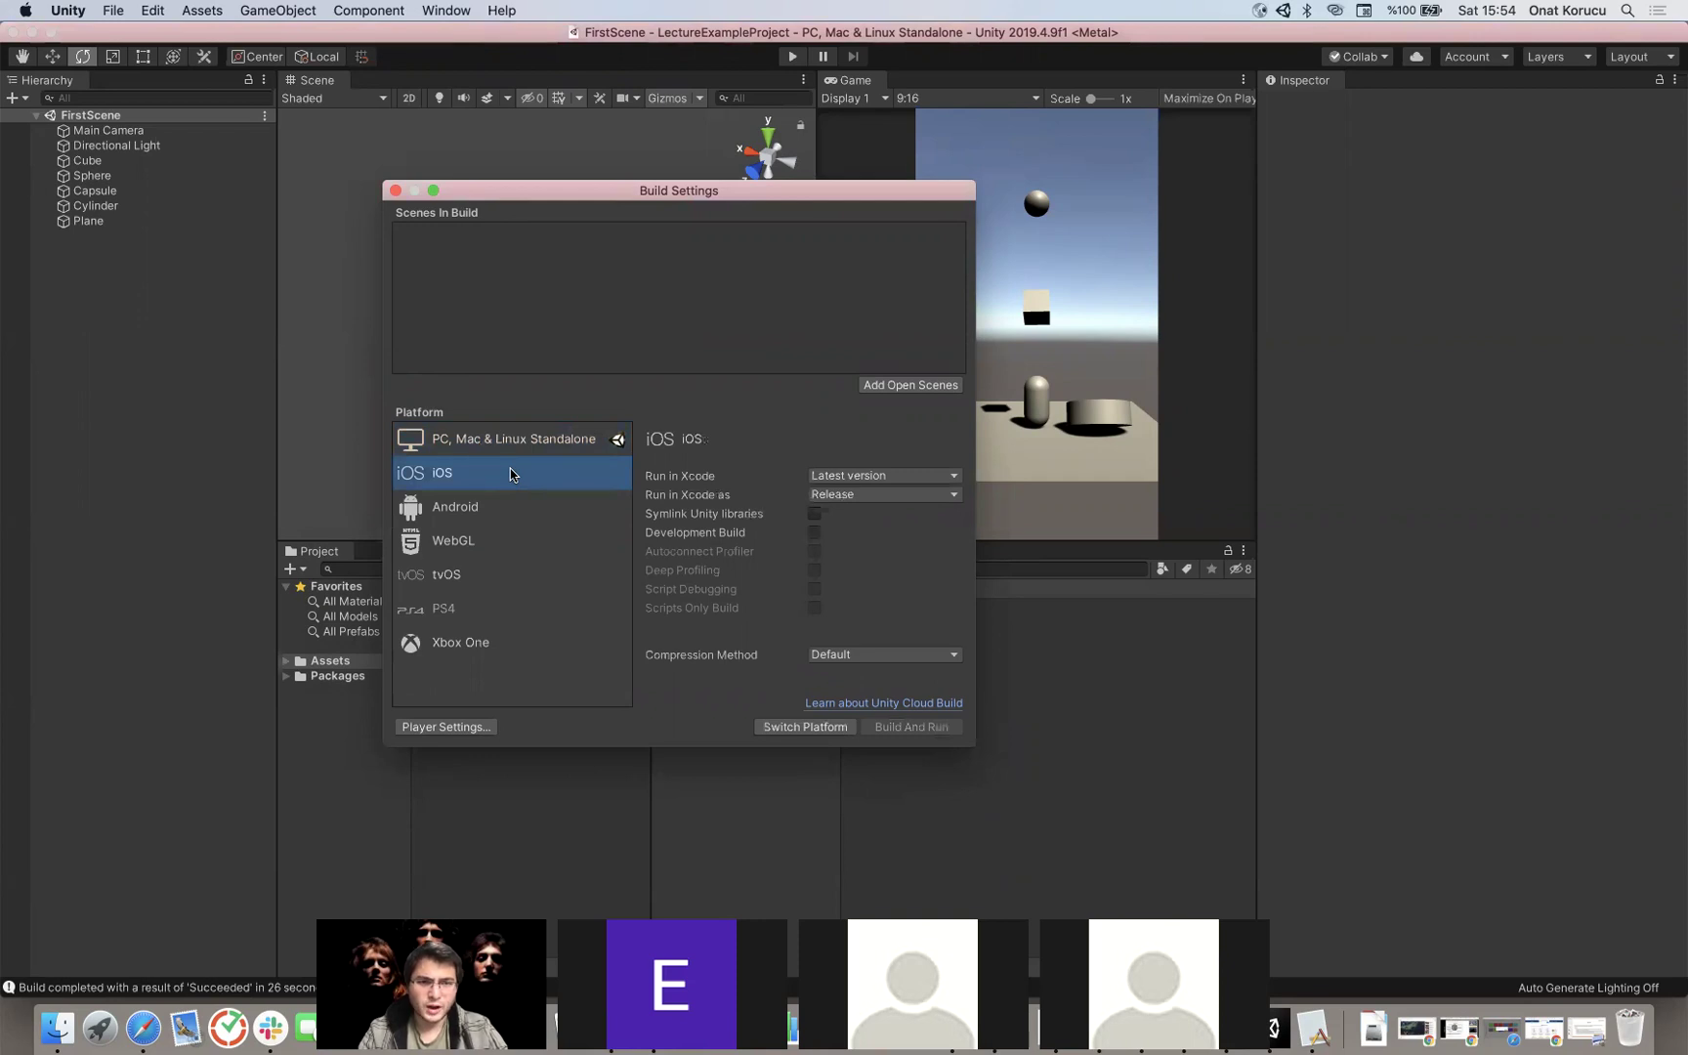
click(486, 501)
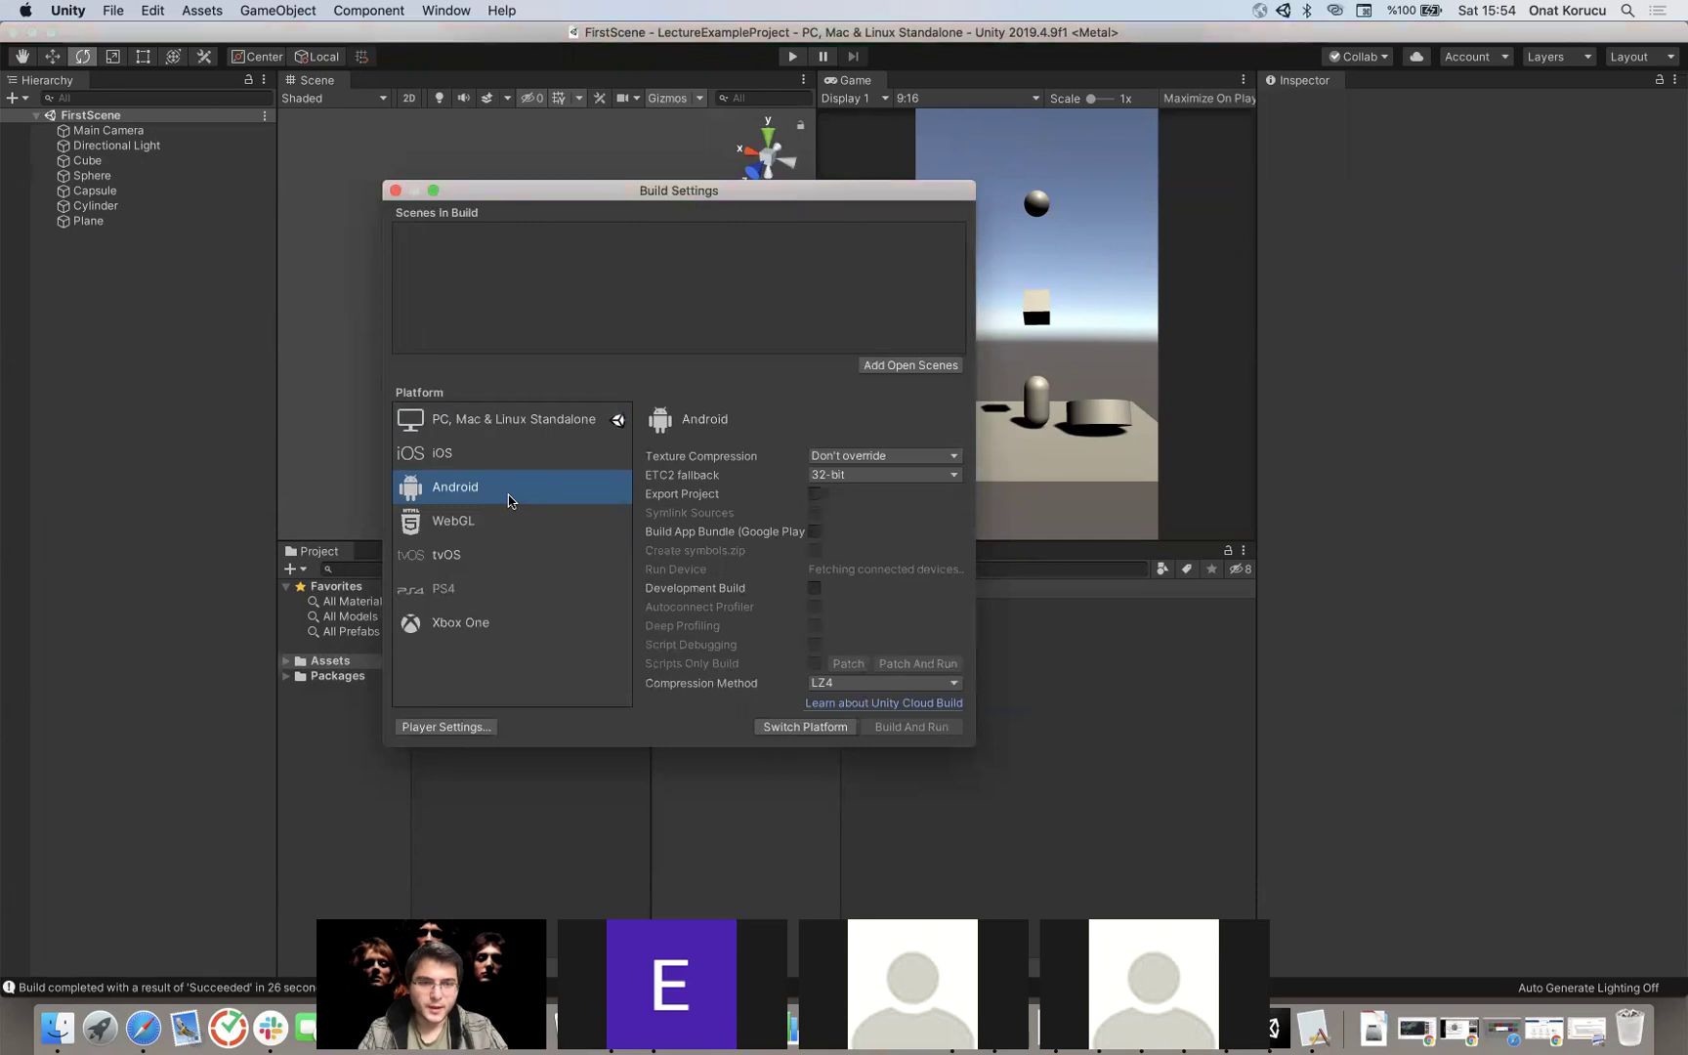
click(562, 425)
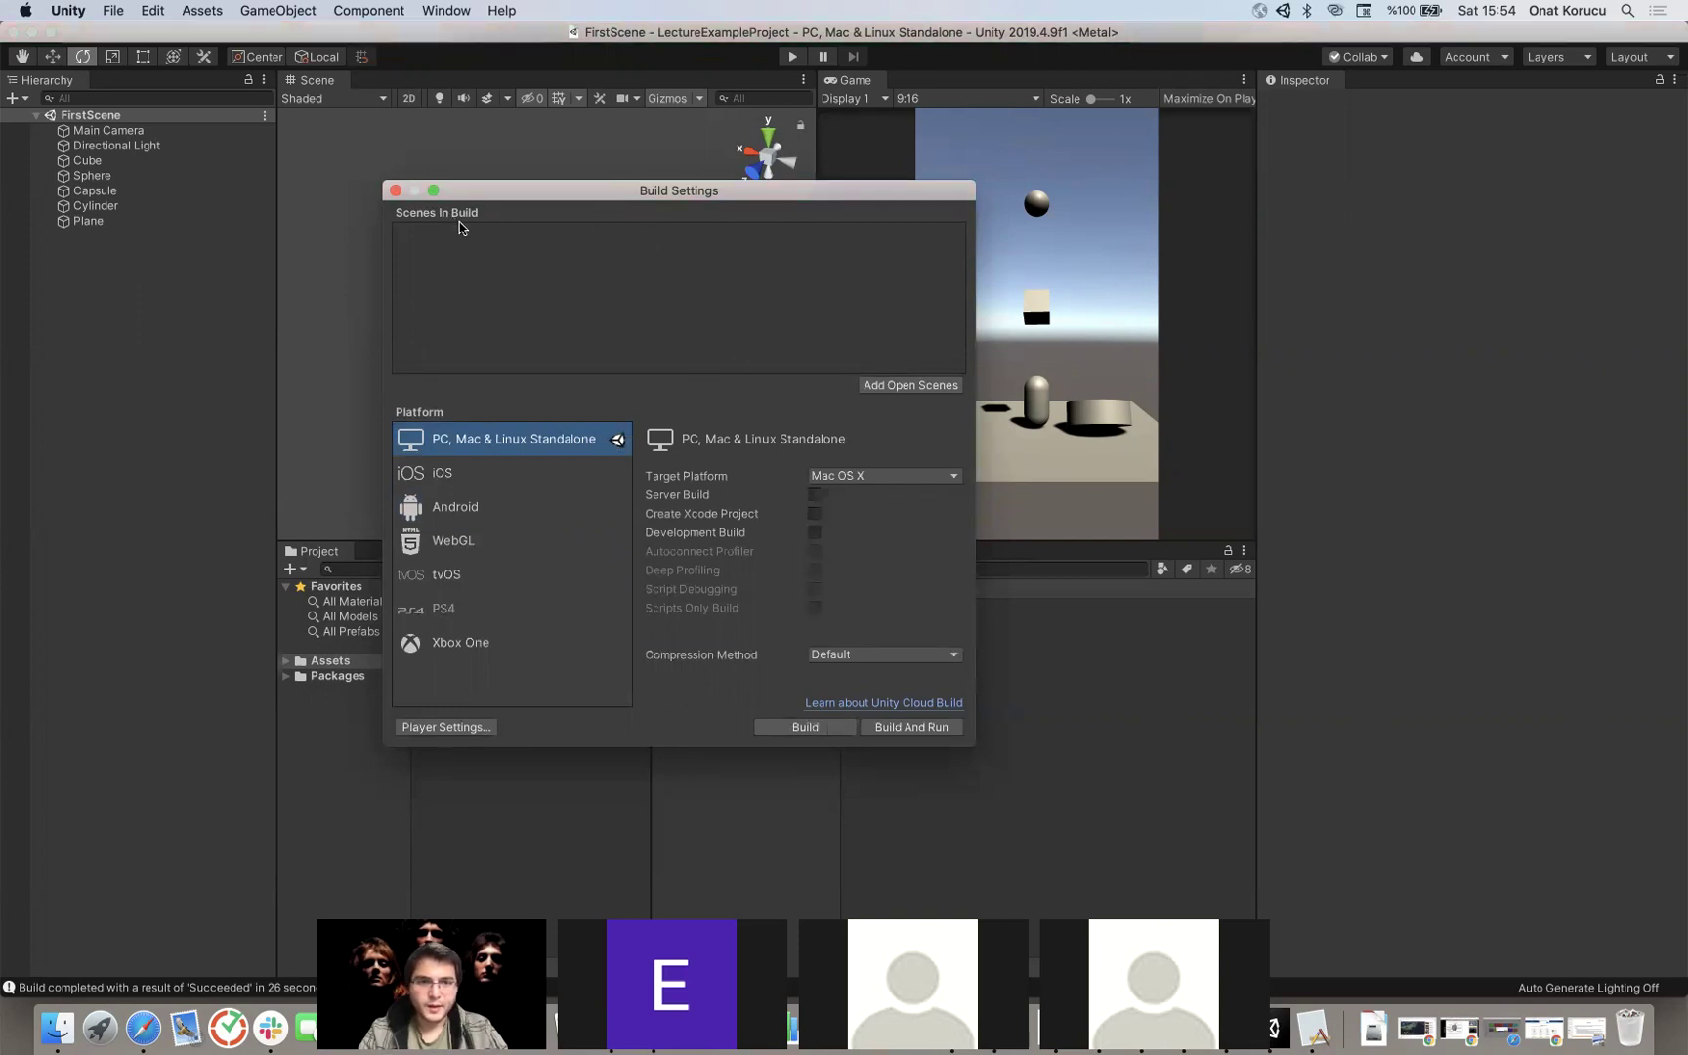
Step: Add the open FirstScene to Scenes In Build, toggle its inclusion off and on again, and close the Build Settings
click(896, 390)
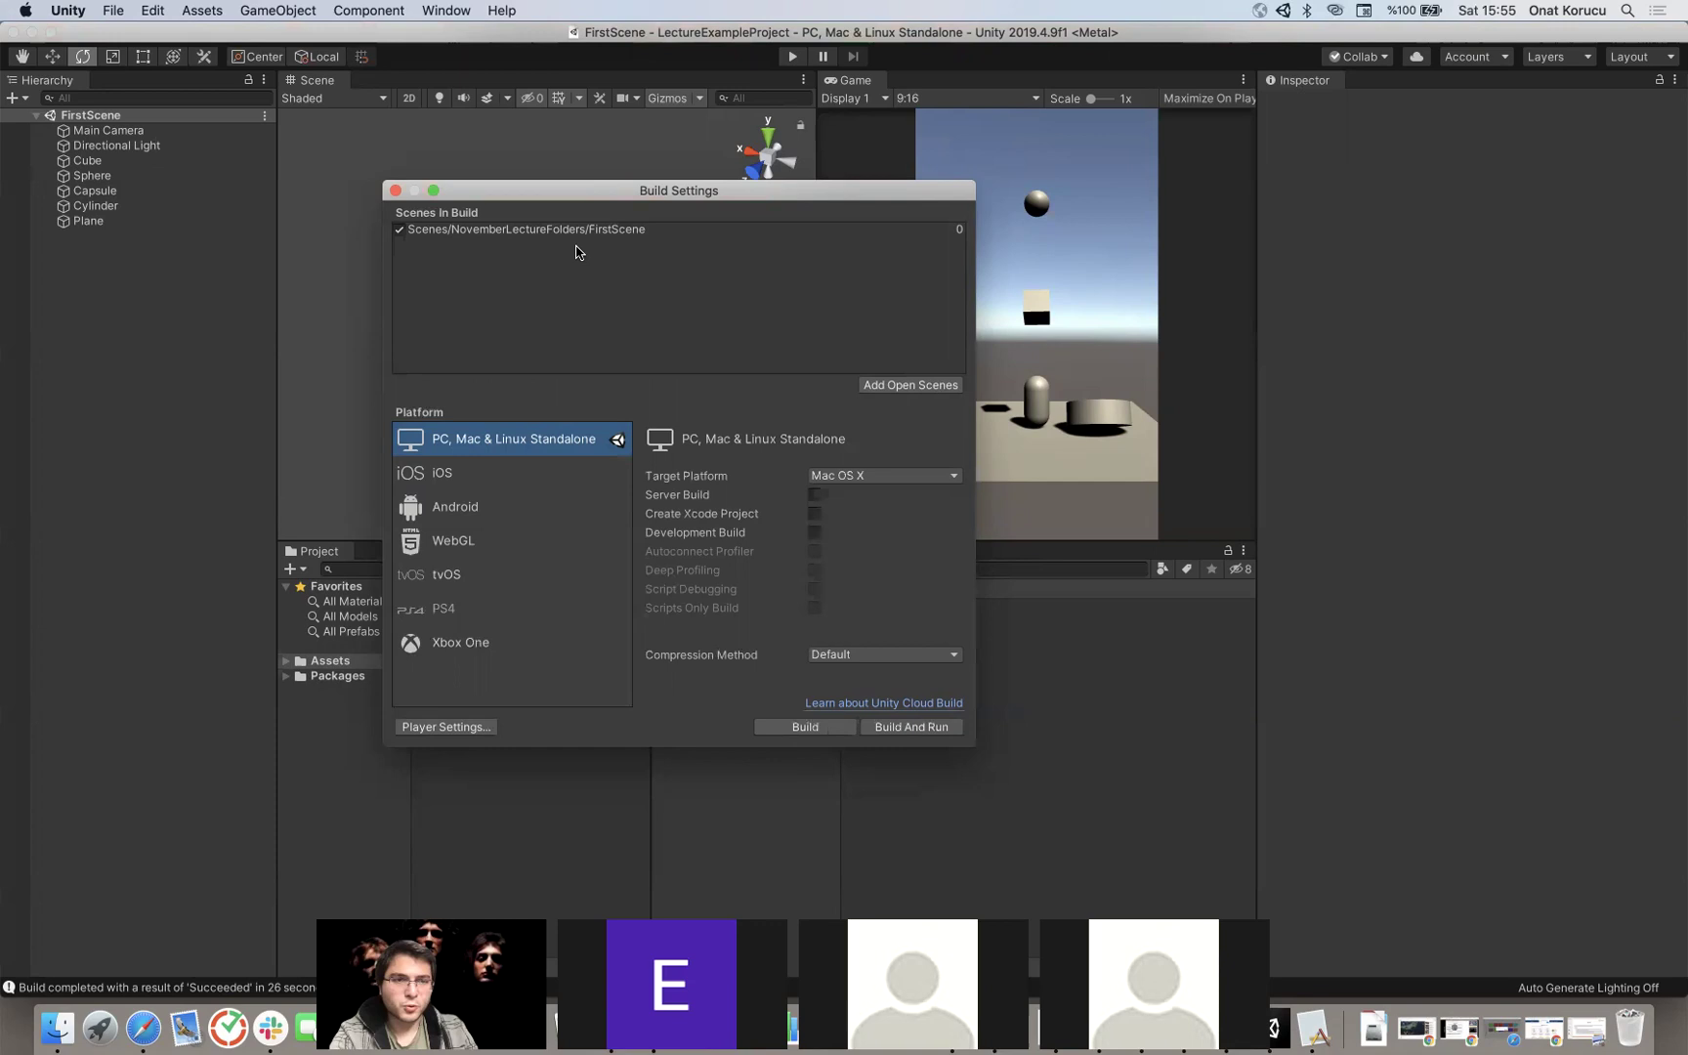
click(401, 230)
click(400, 232)
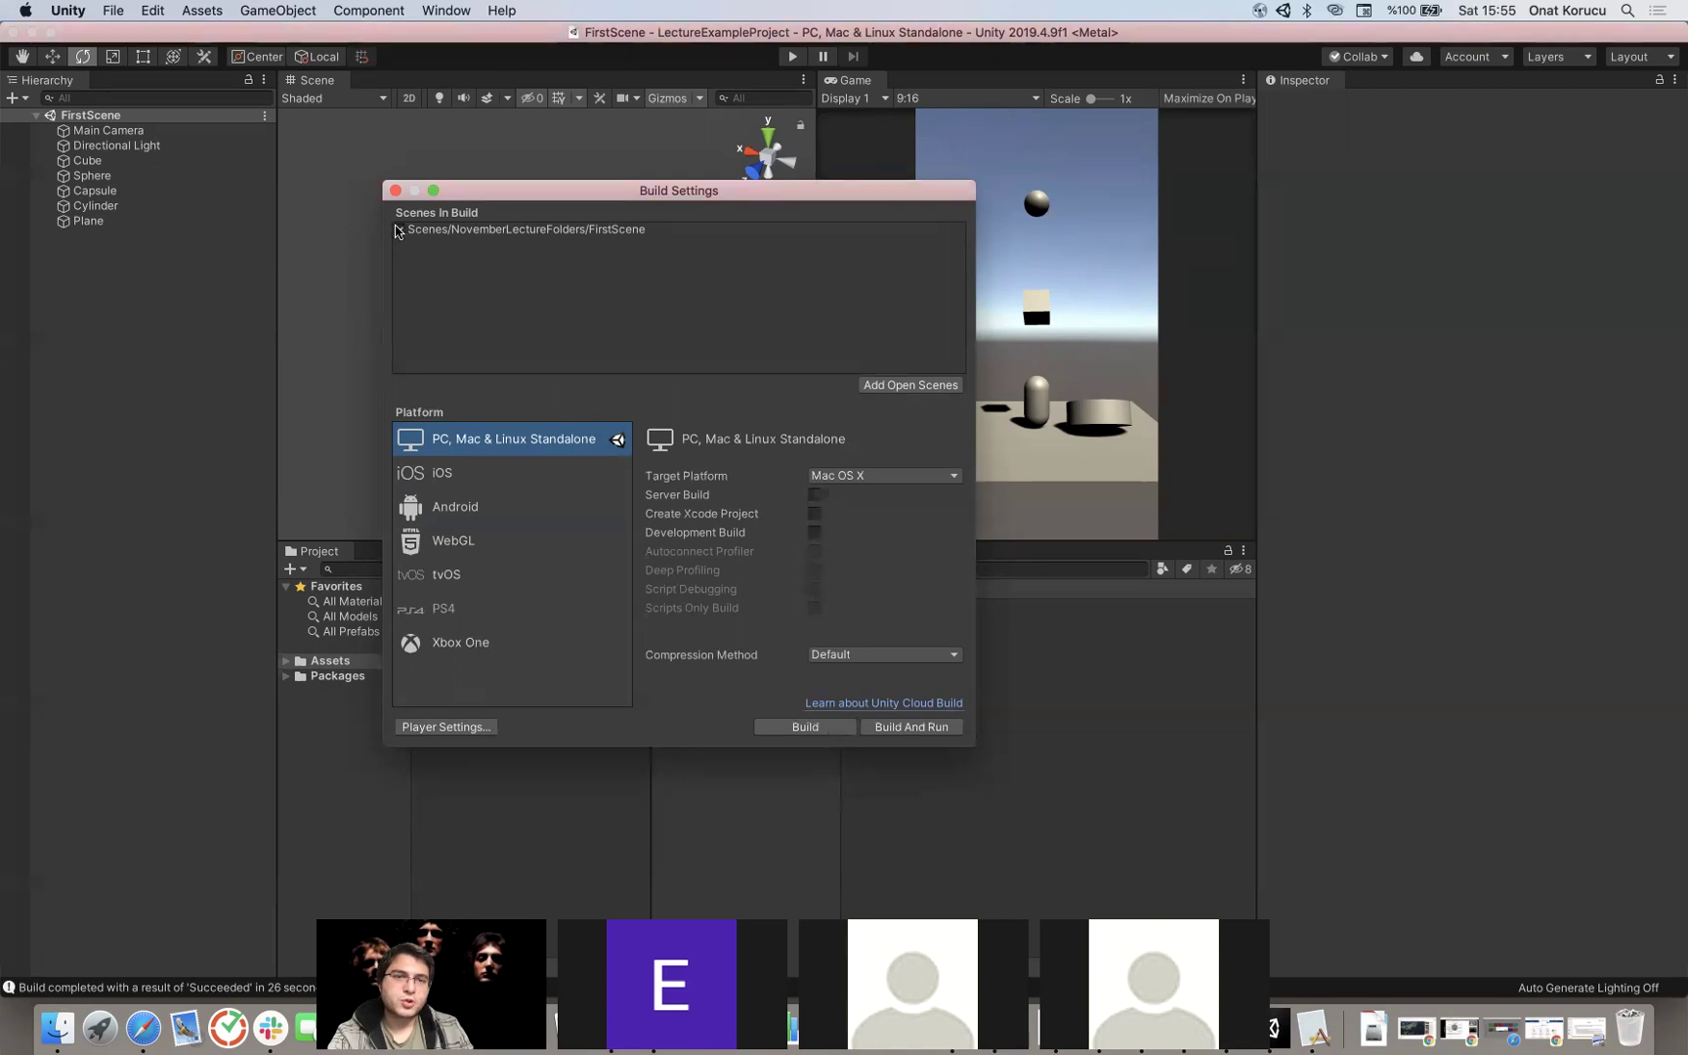
click(958, 237)
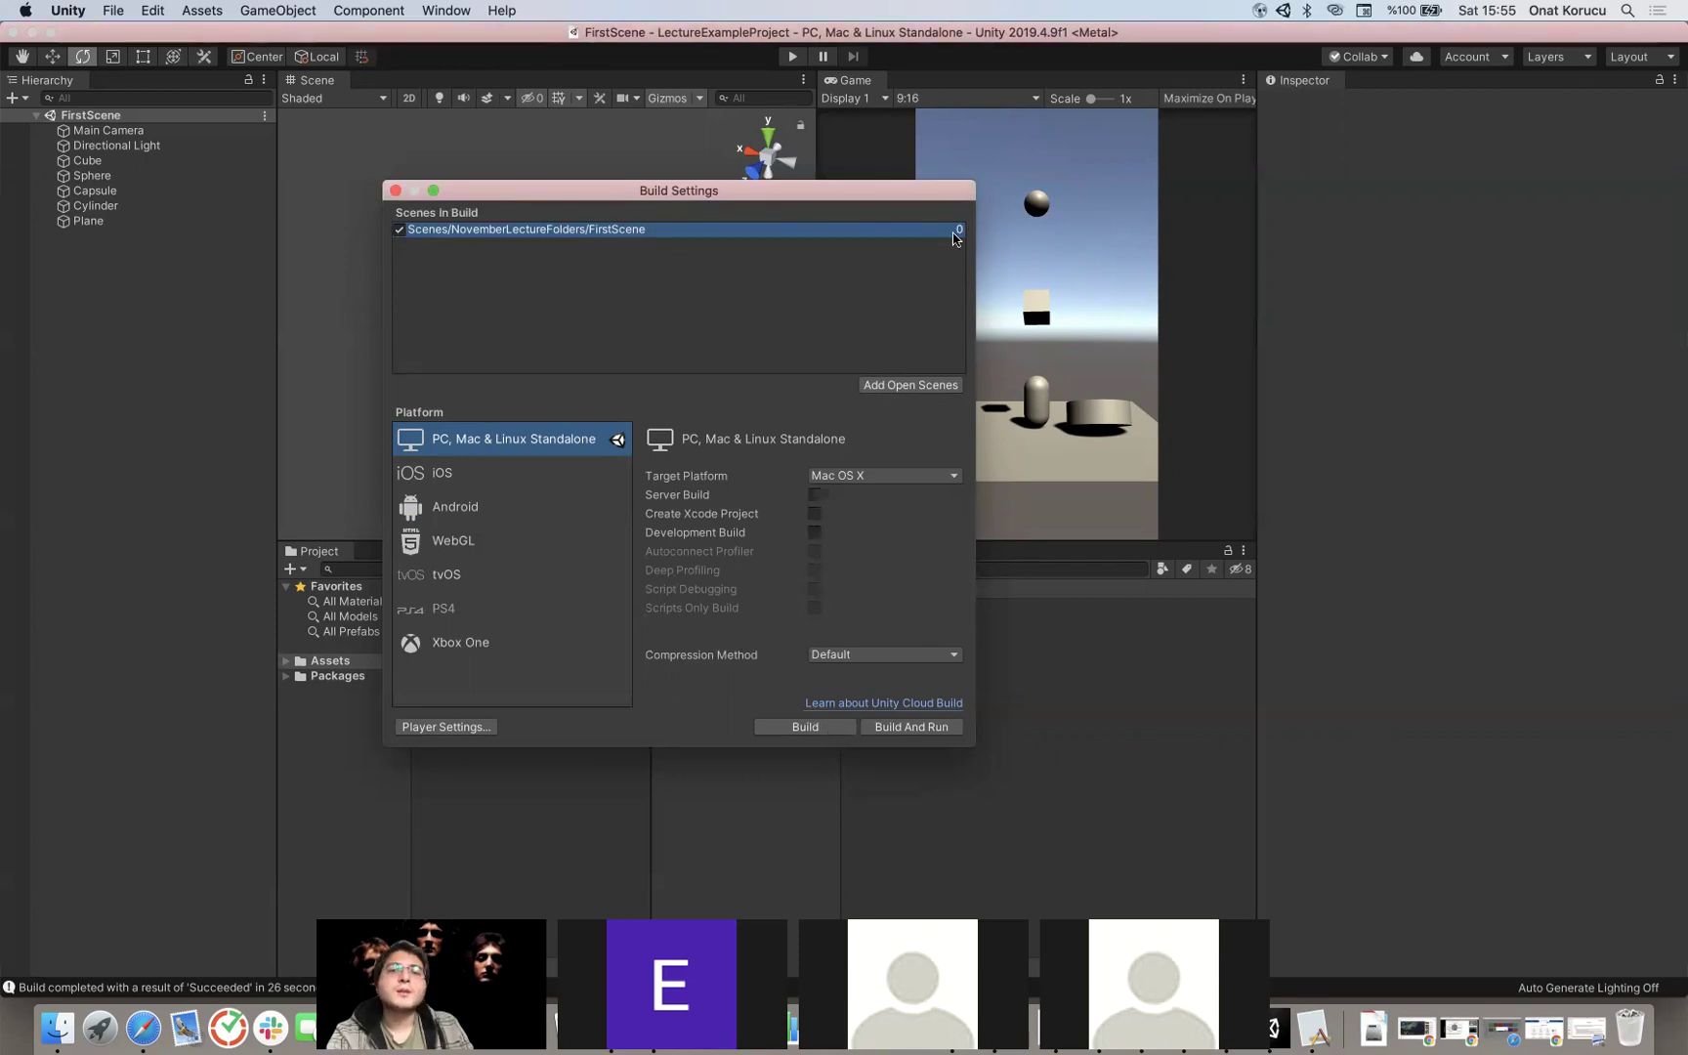
mouse_move(1007, 242)
mouse_down()
mouse_move(1026, 244)
mouse_move(975, 249)
mouse_move(1011, 260)
mouse_up()
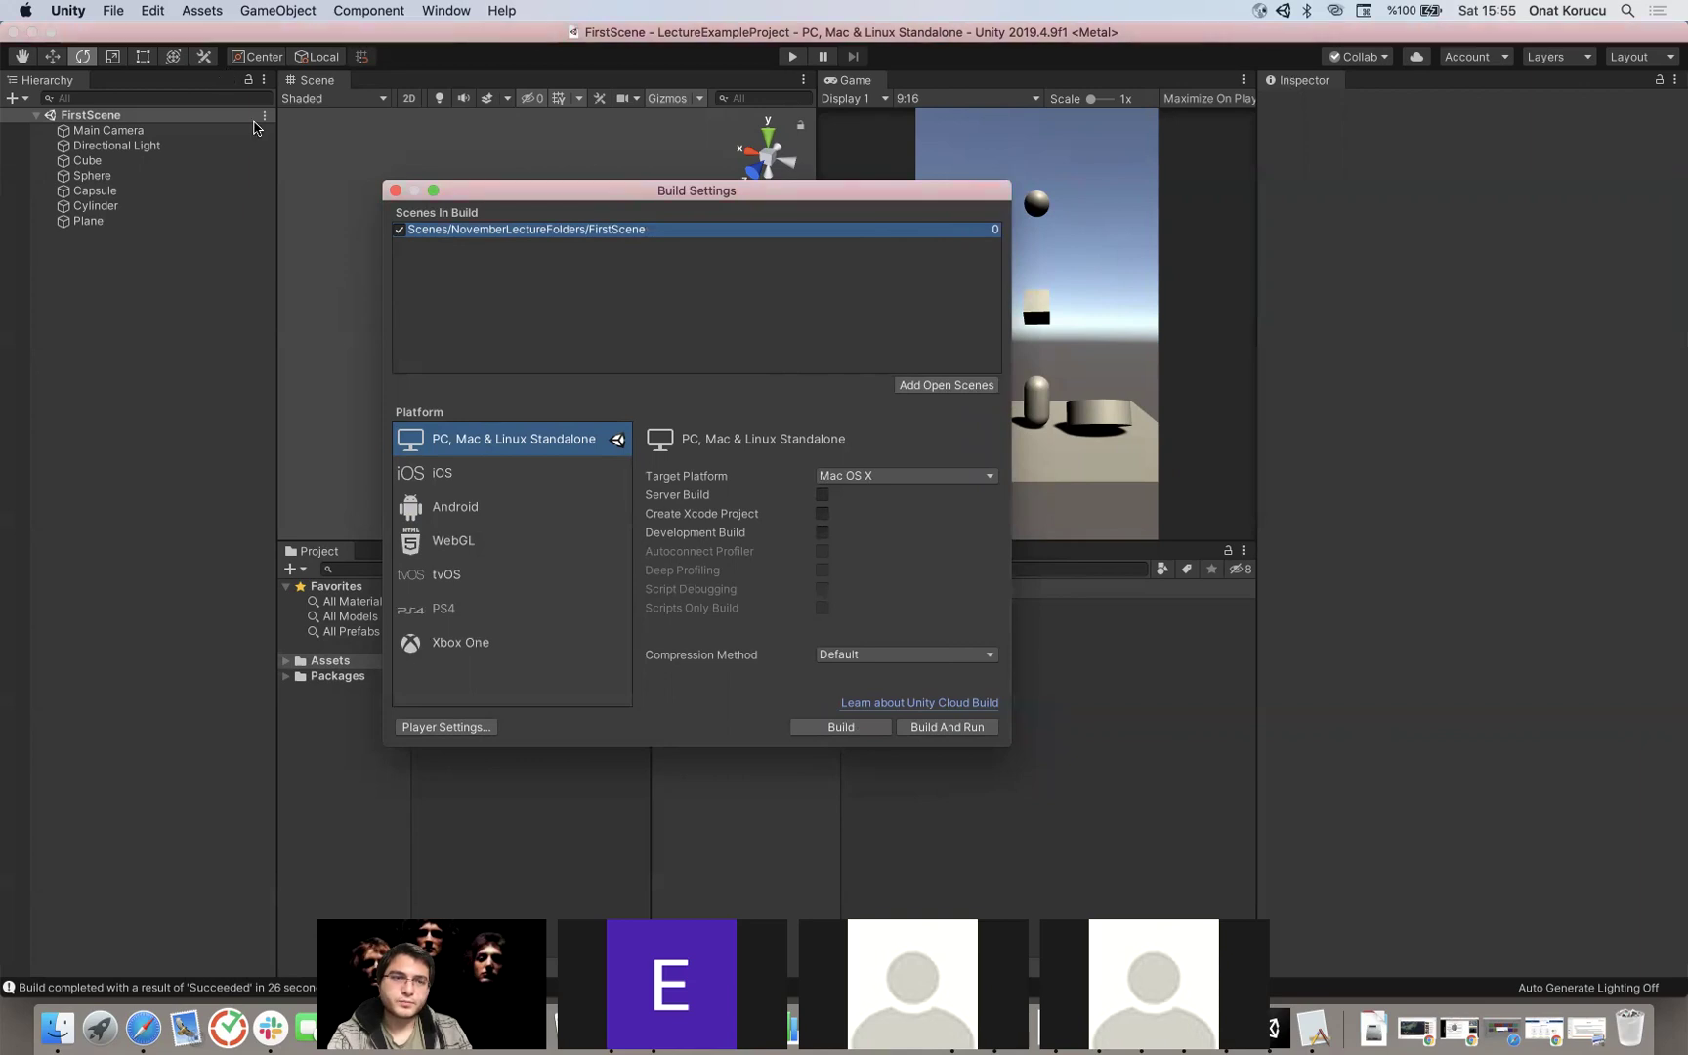
click(396, 192)
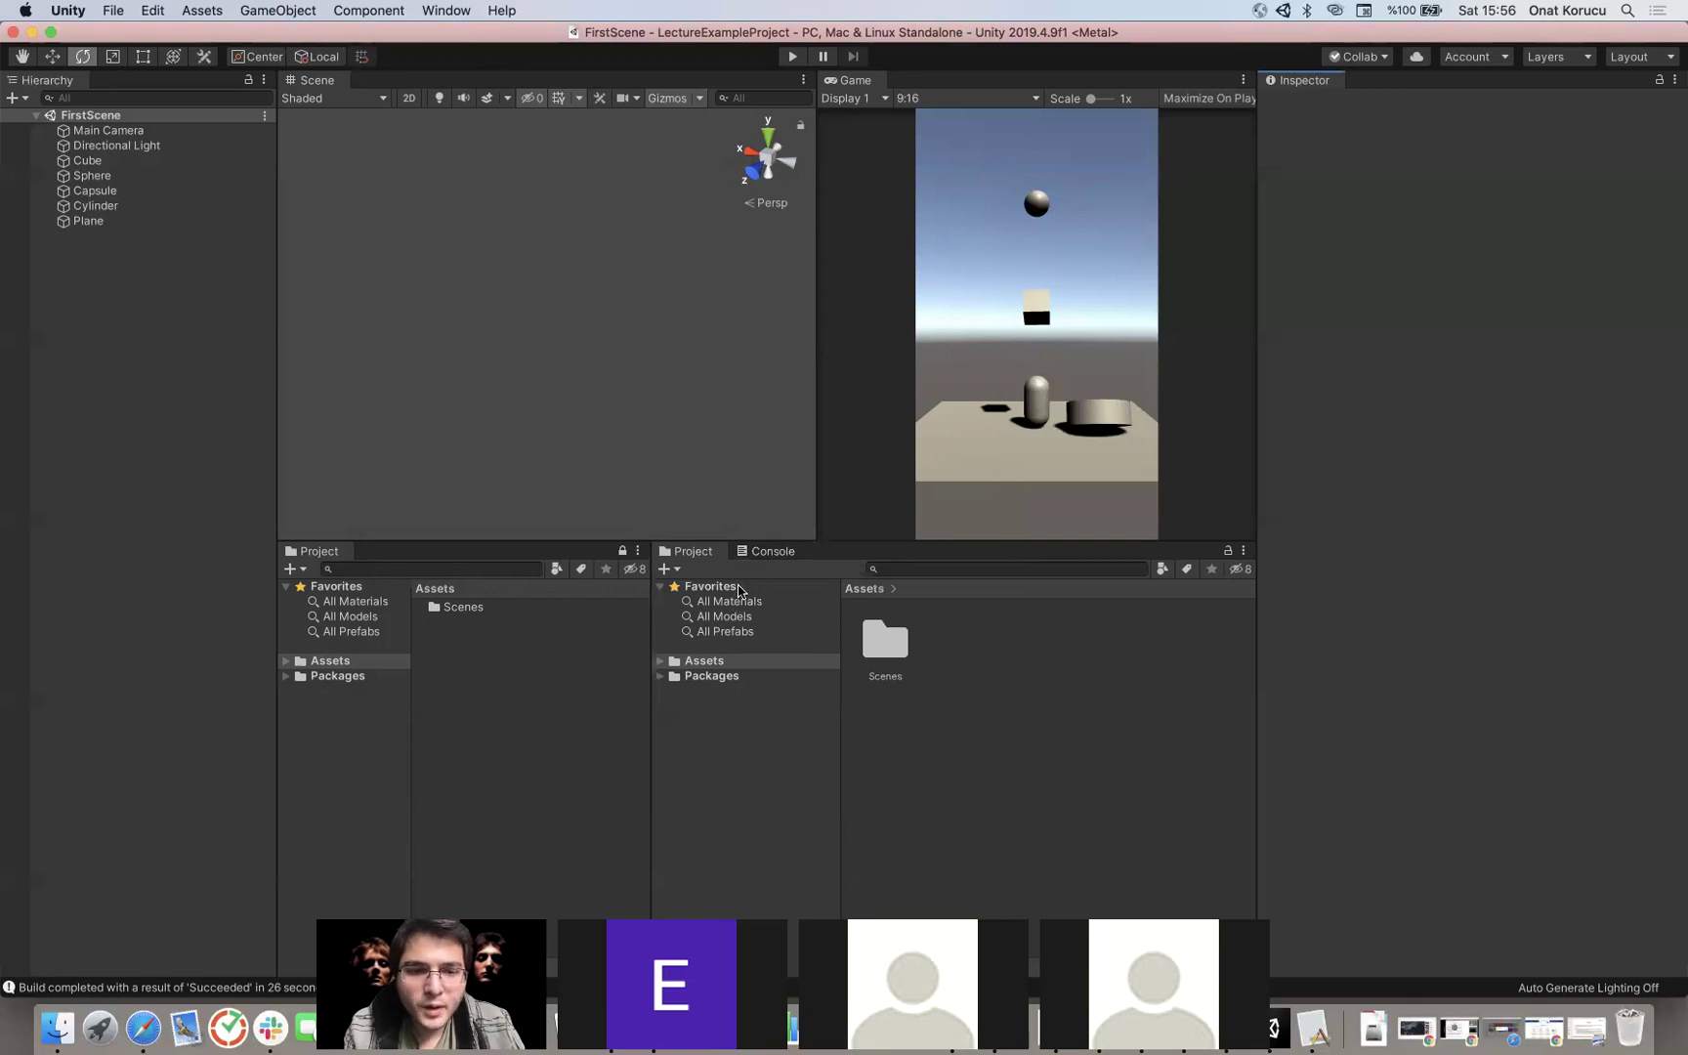
Step: Clear the Console's messages, and briefly start and stop play mode
click(768, 553)
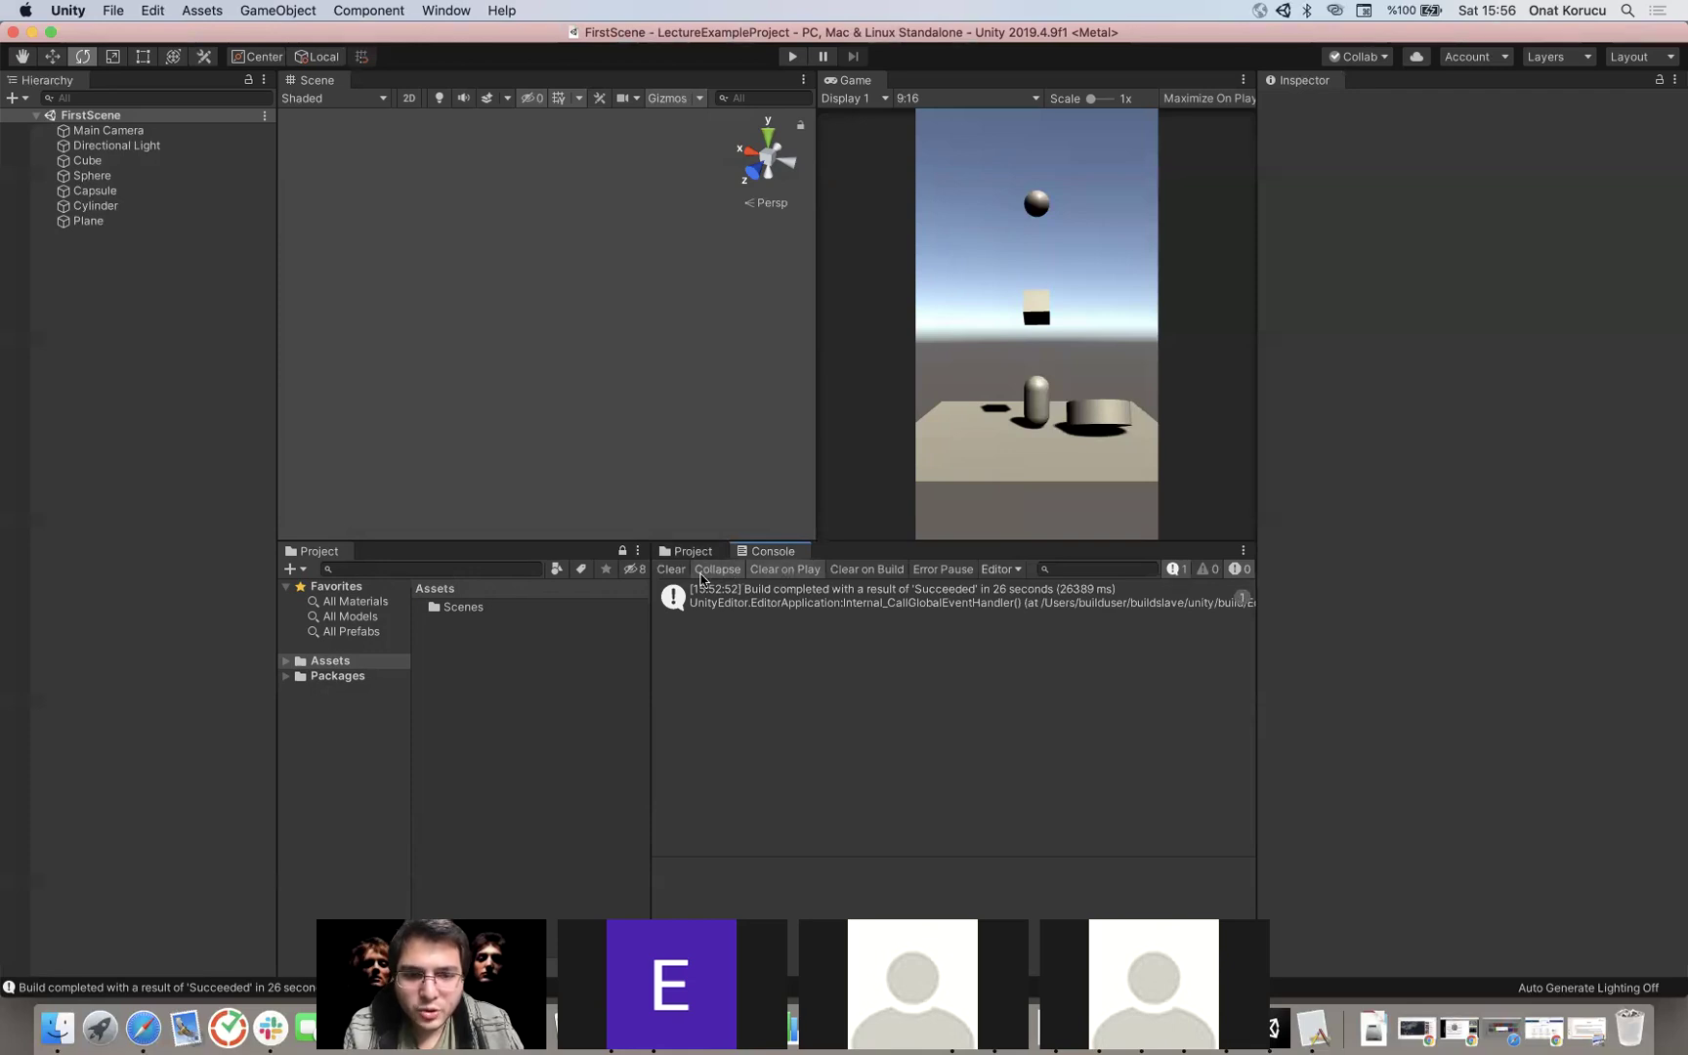
click(670, 570)
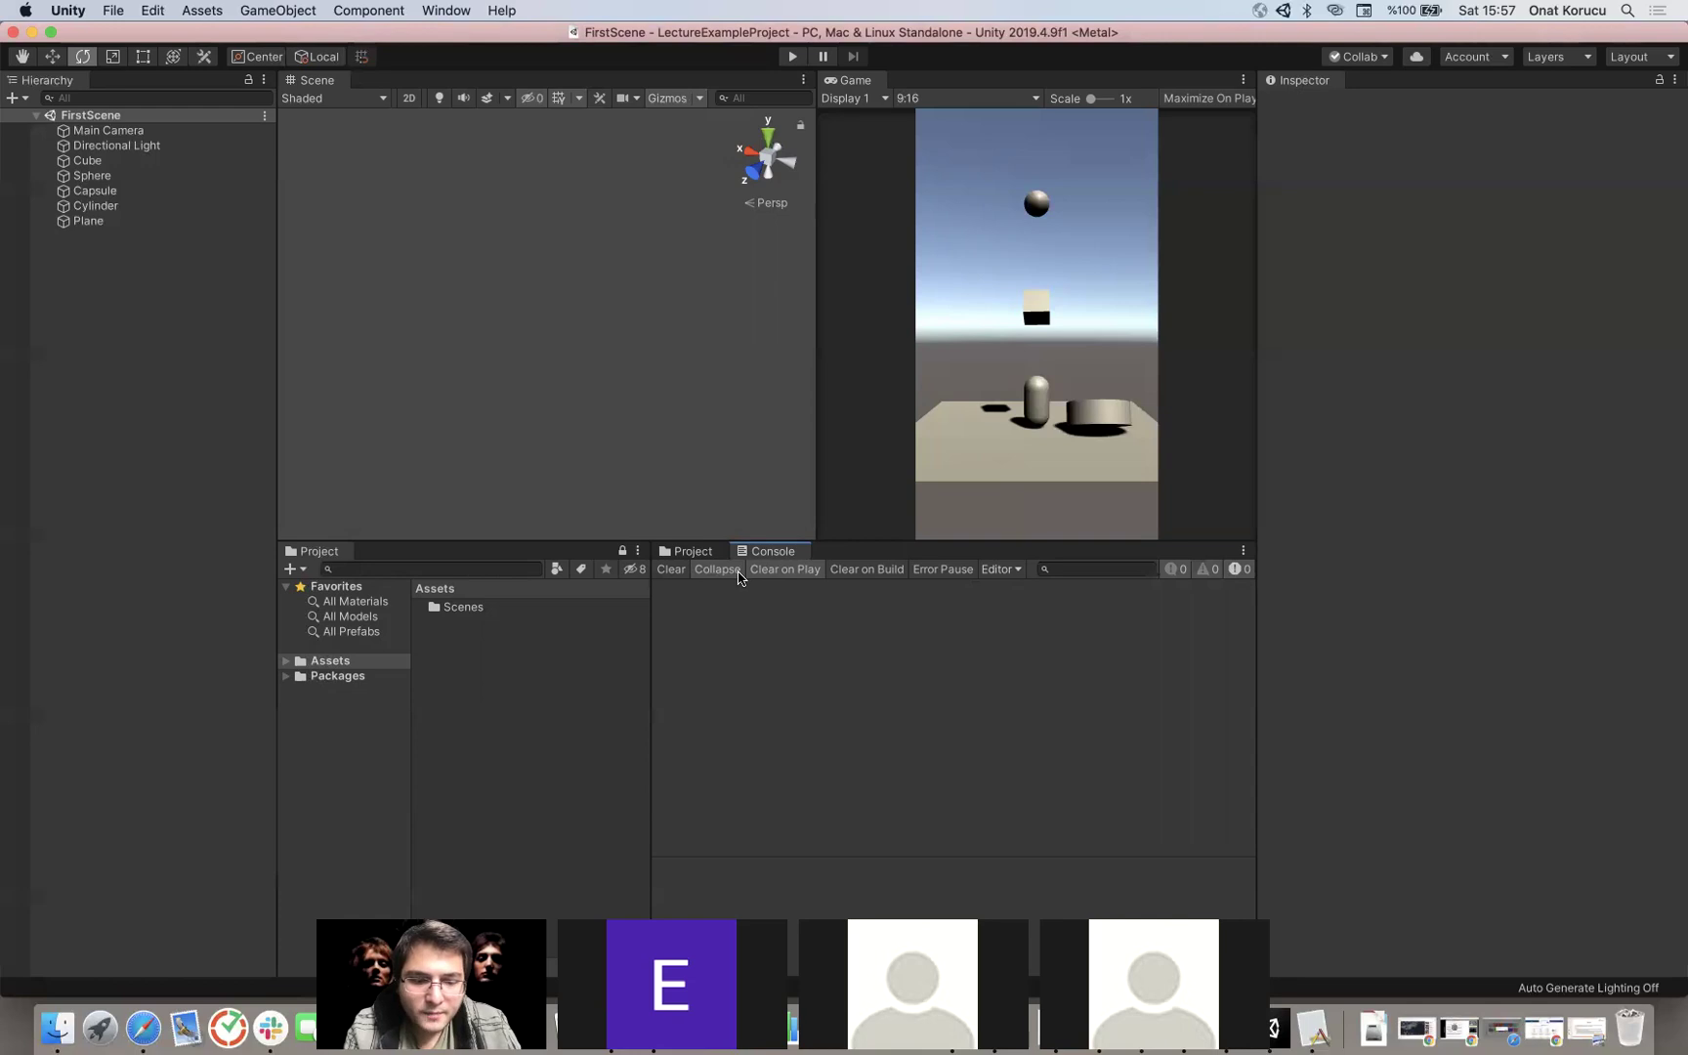
click(789, 56)
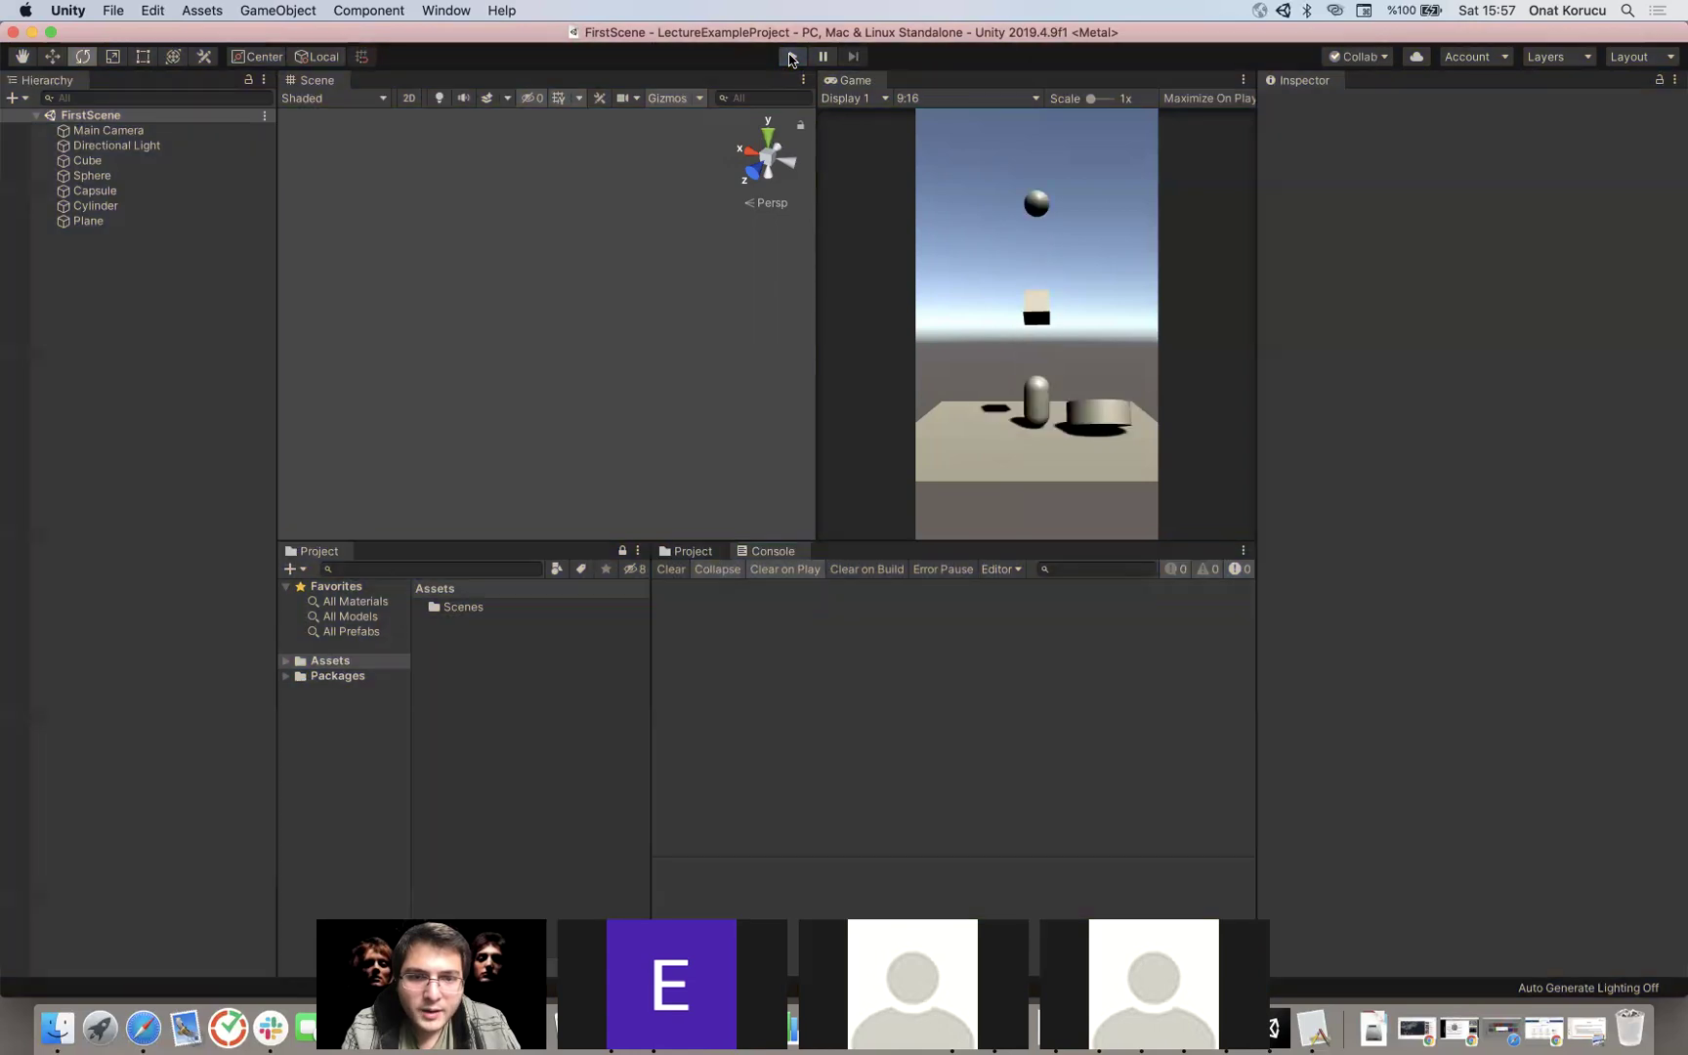
click(790, 57)
Step: Turn on the Console's Clear on Build option and check its Editor connection choices
click(865, 570)
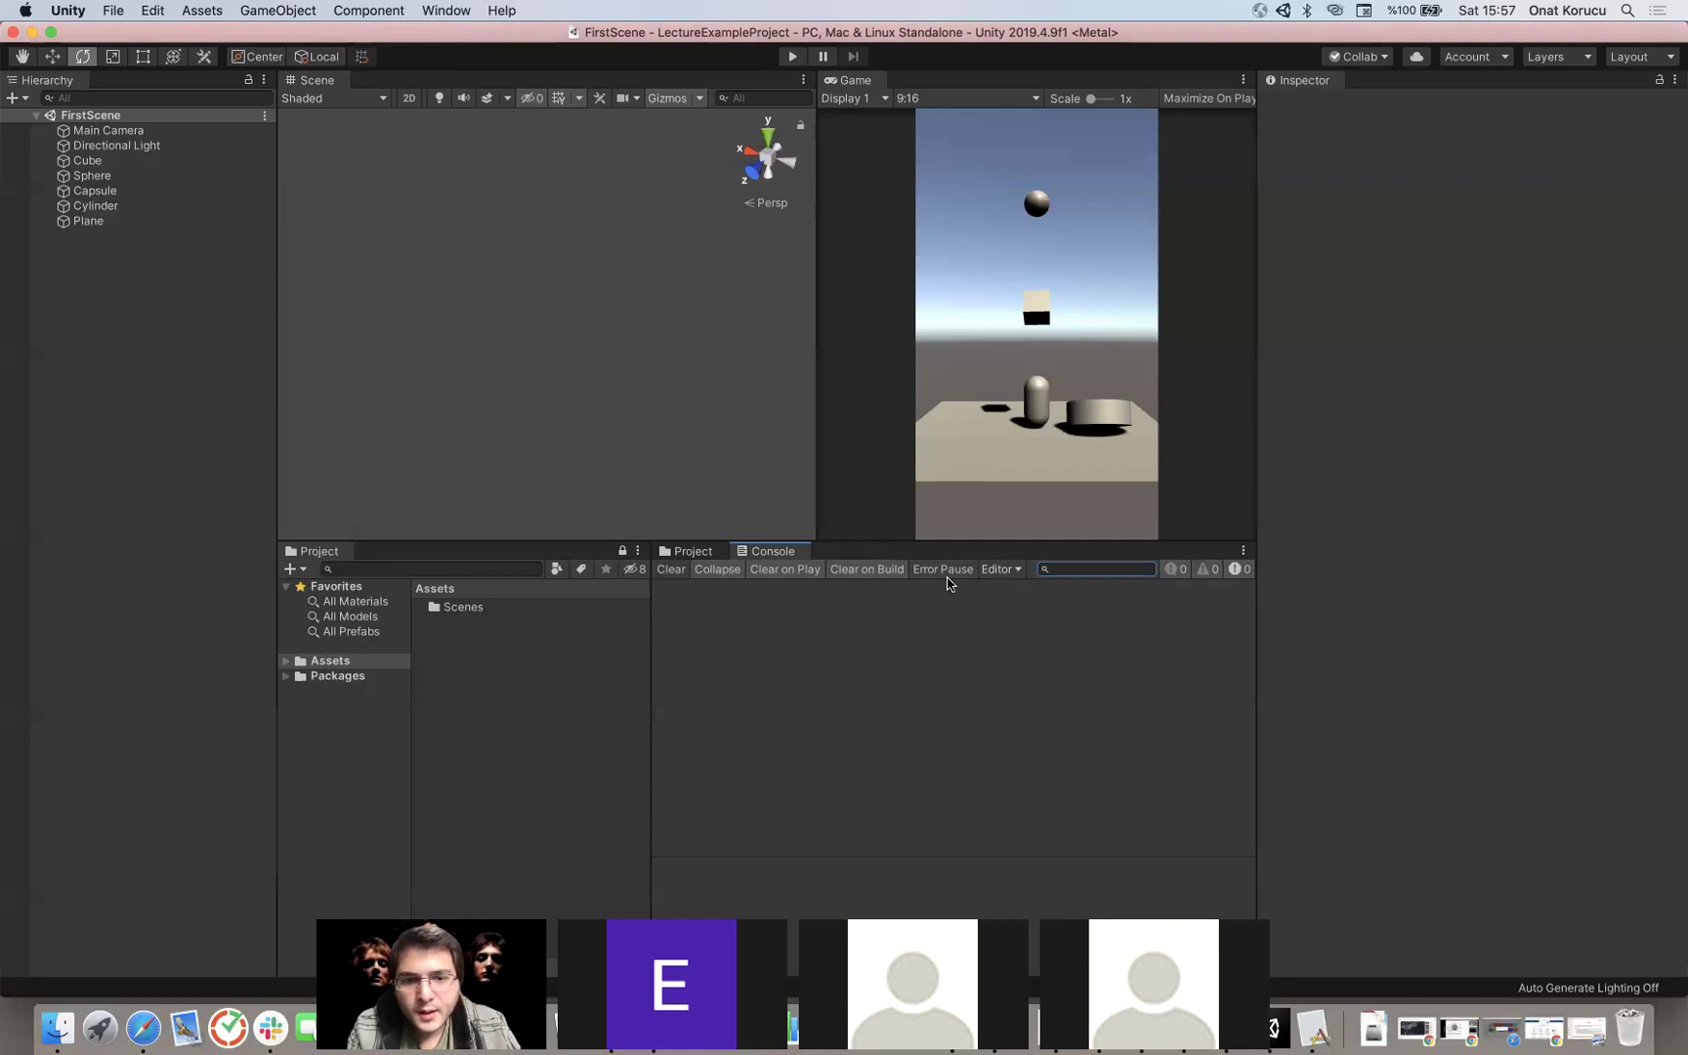
click(1012, 567)
click(923, 633)
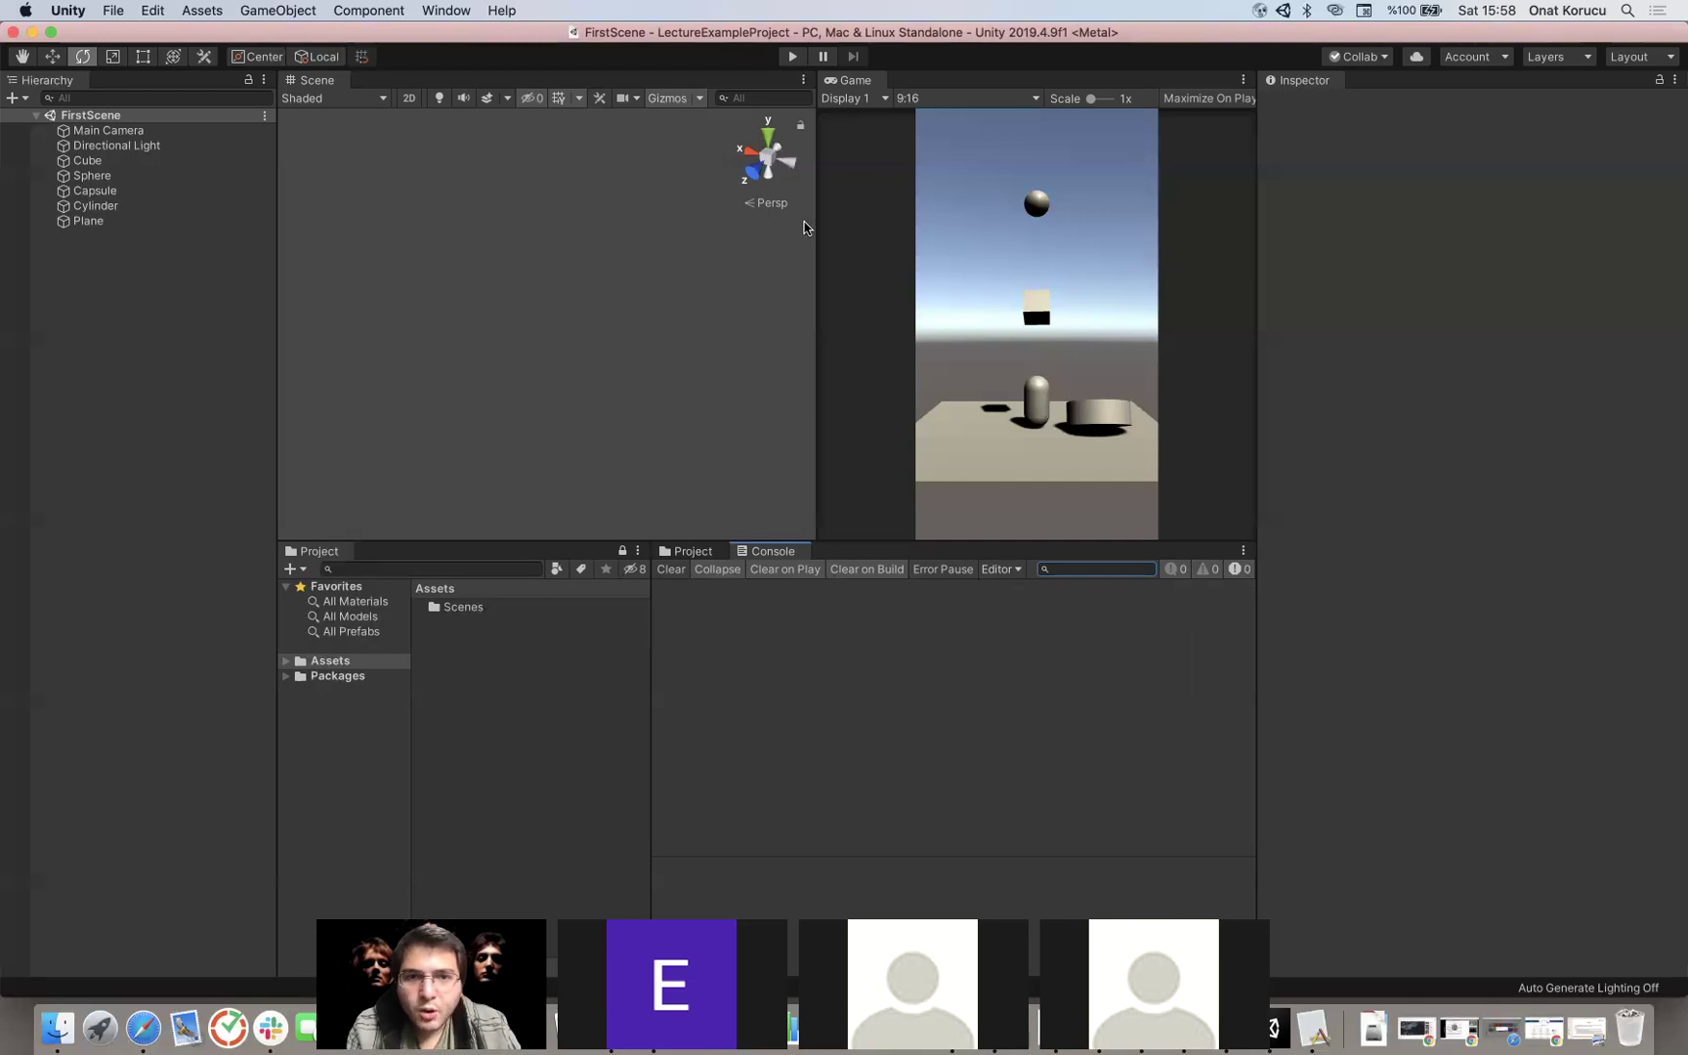
Step: Widen the Game view, run FirstScene in play mode with the view maximized, and stop the playback
drag(812, 225, 572, 207)
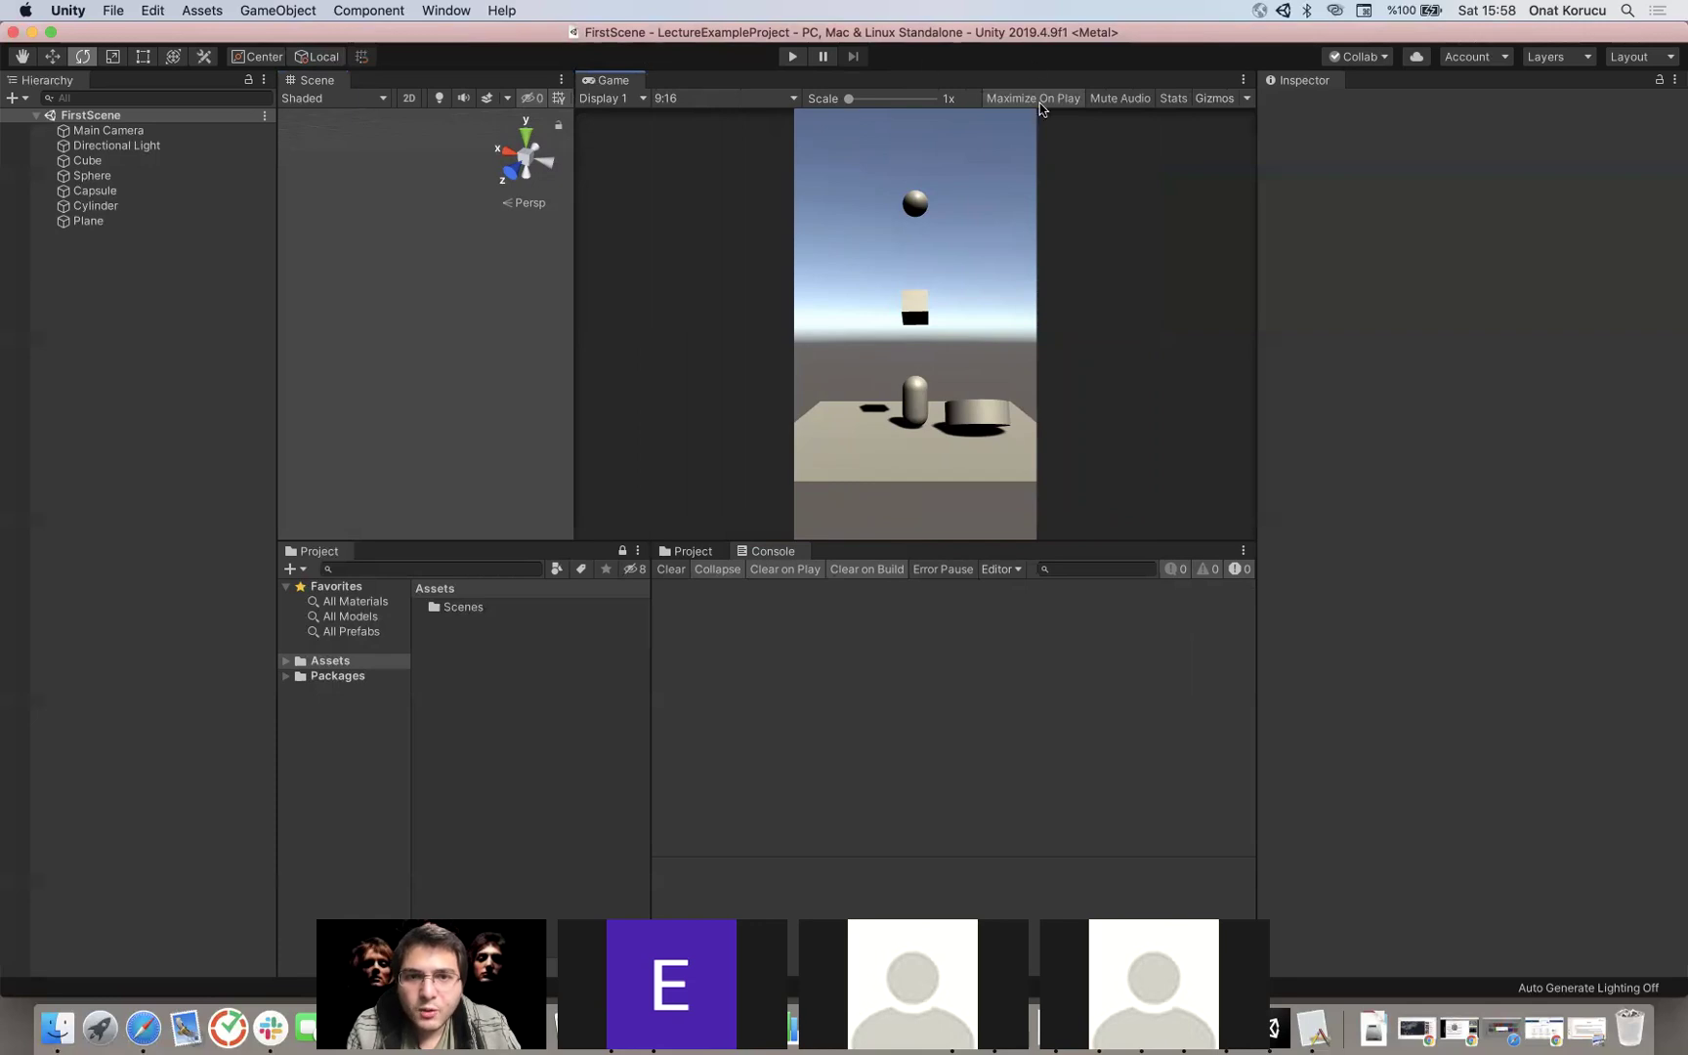
click(792, 57)
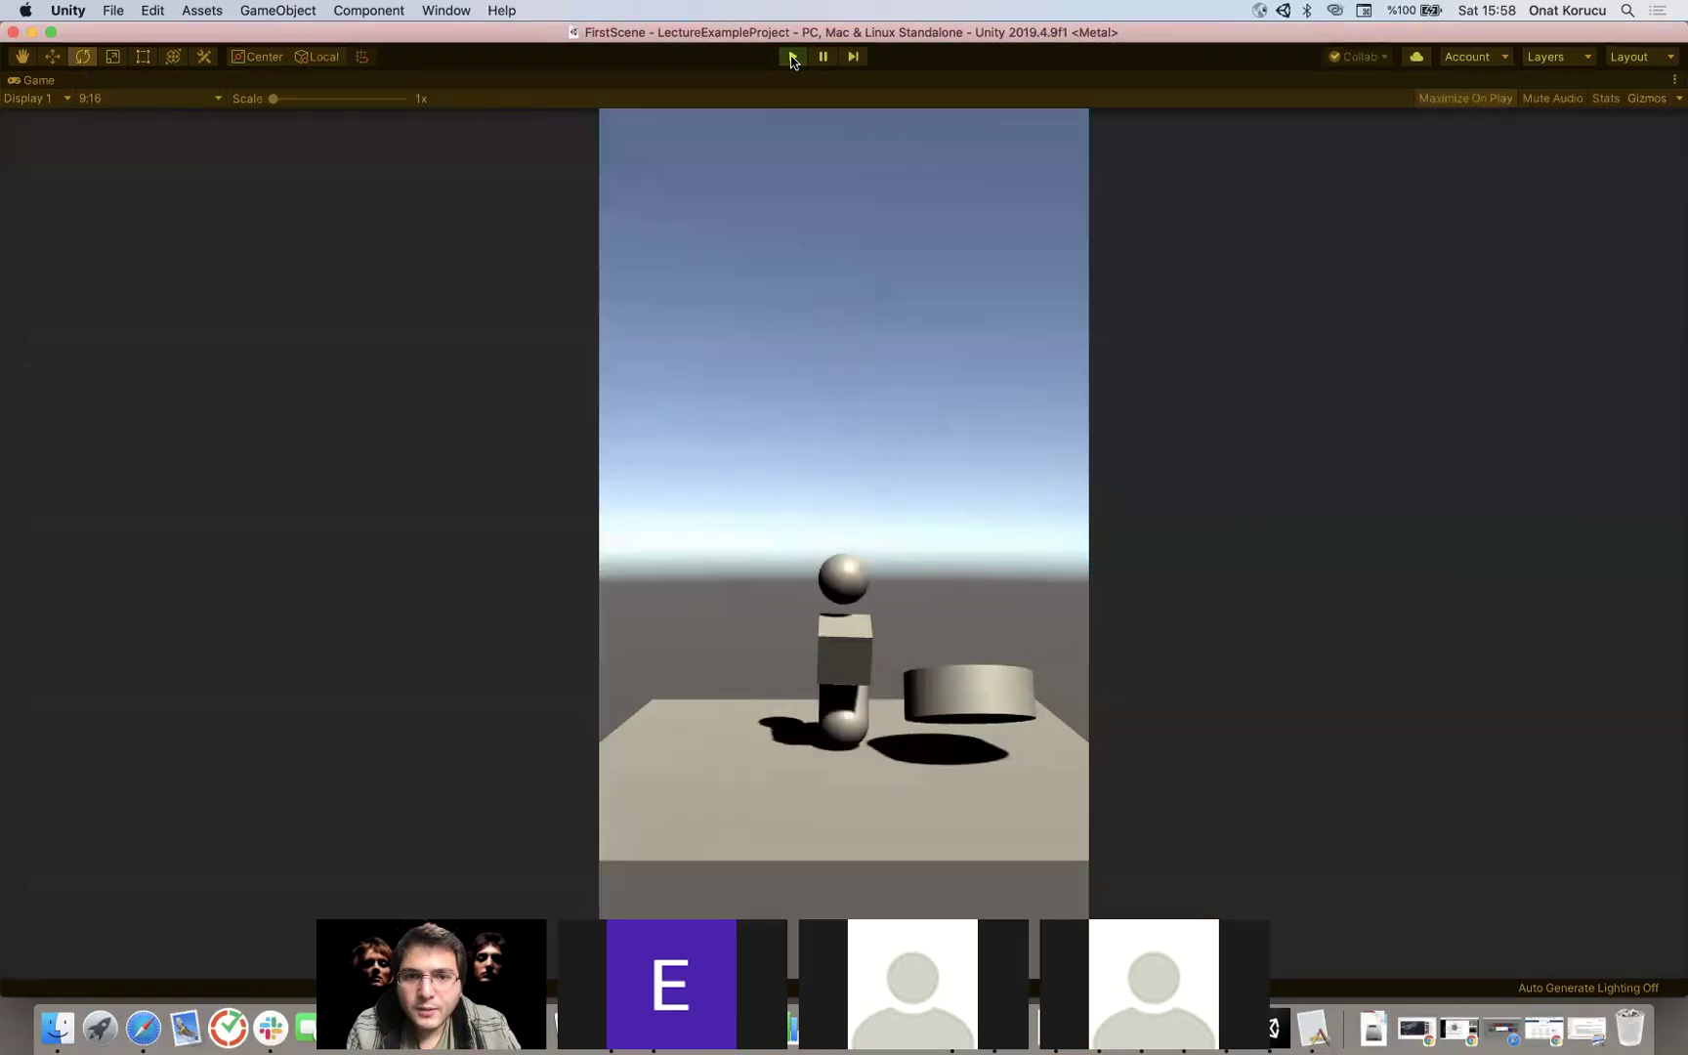
click(792, 57)
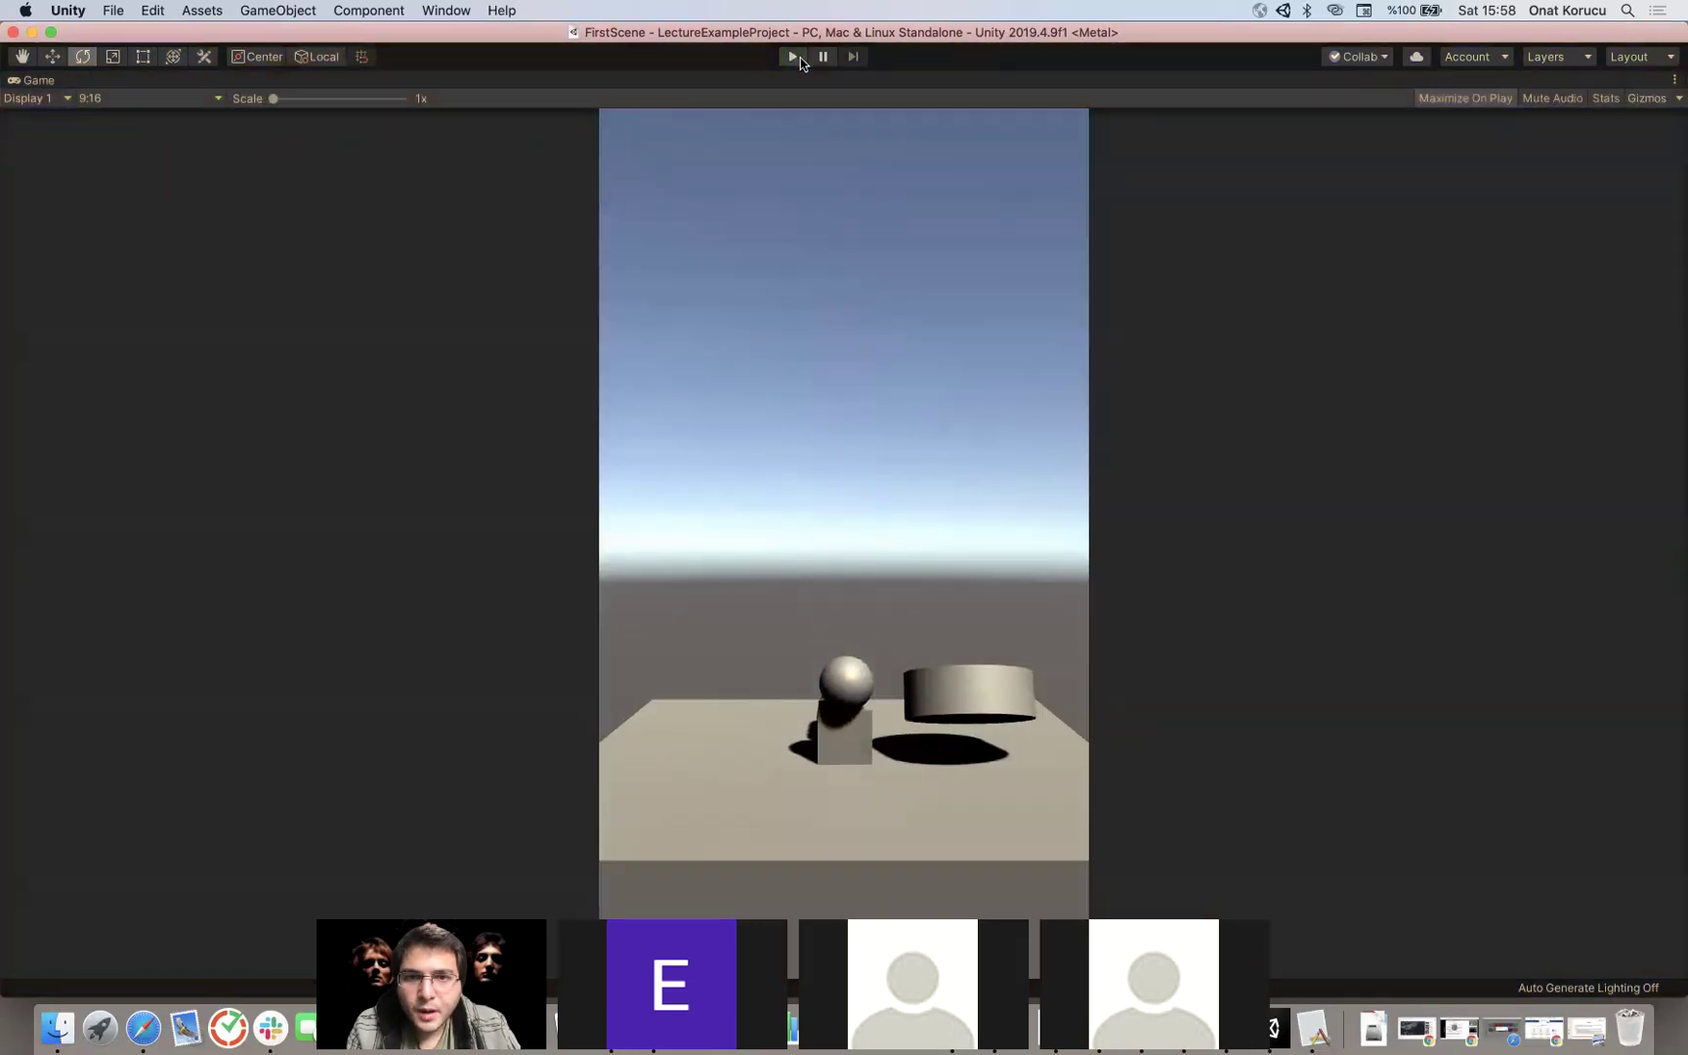
click(1114, 102)
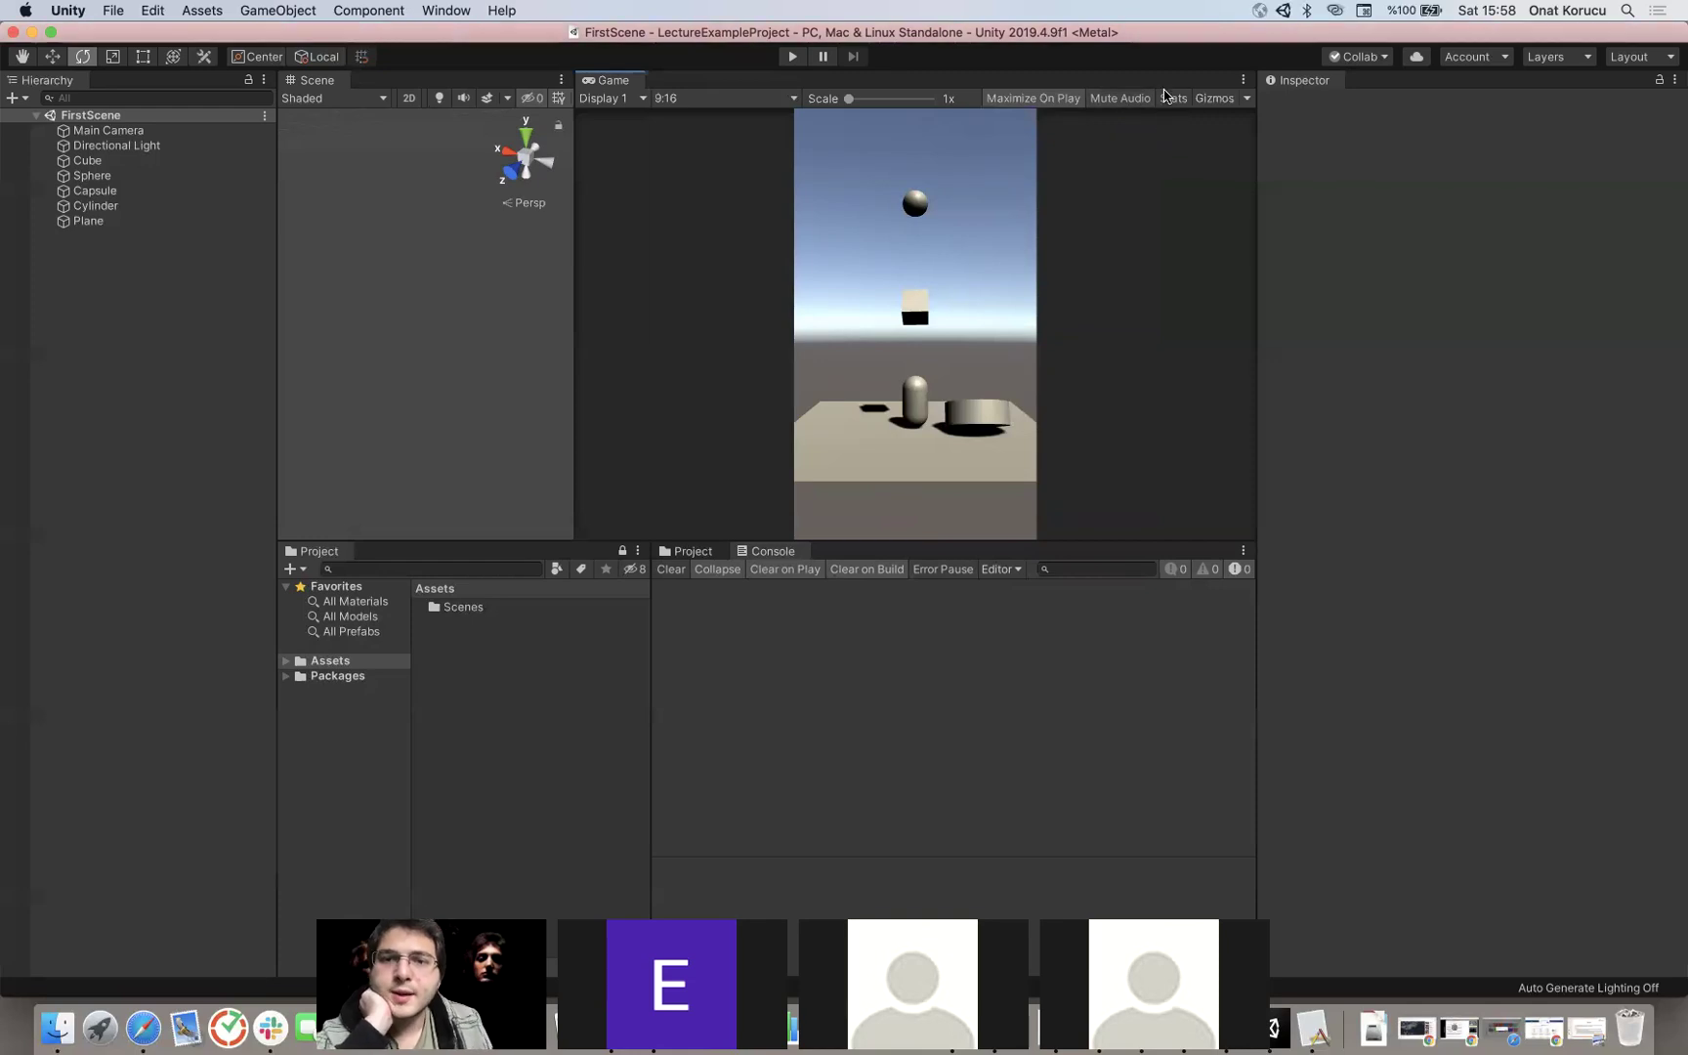
Step: Examine the scripts and built-in components listed in the Game view's Gizmos settings
click(1248, 100)
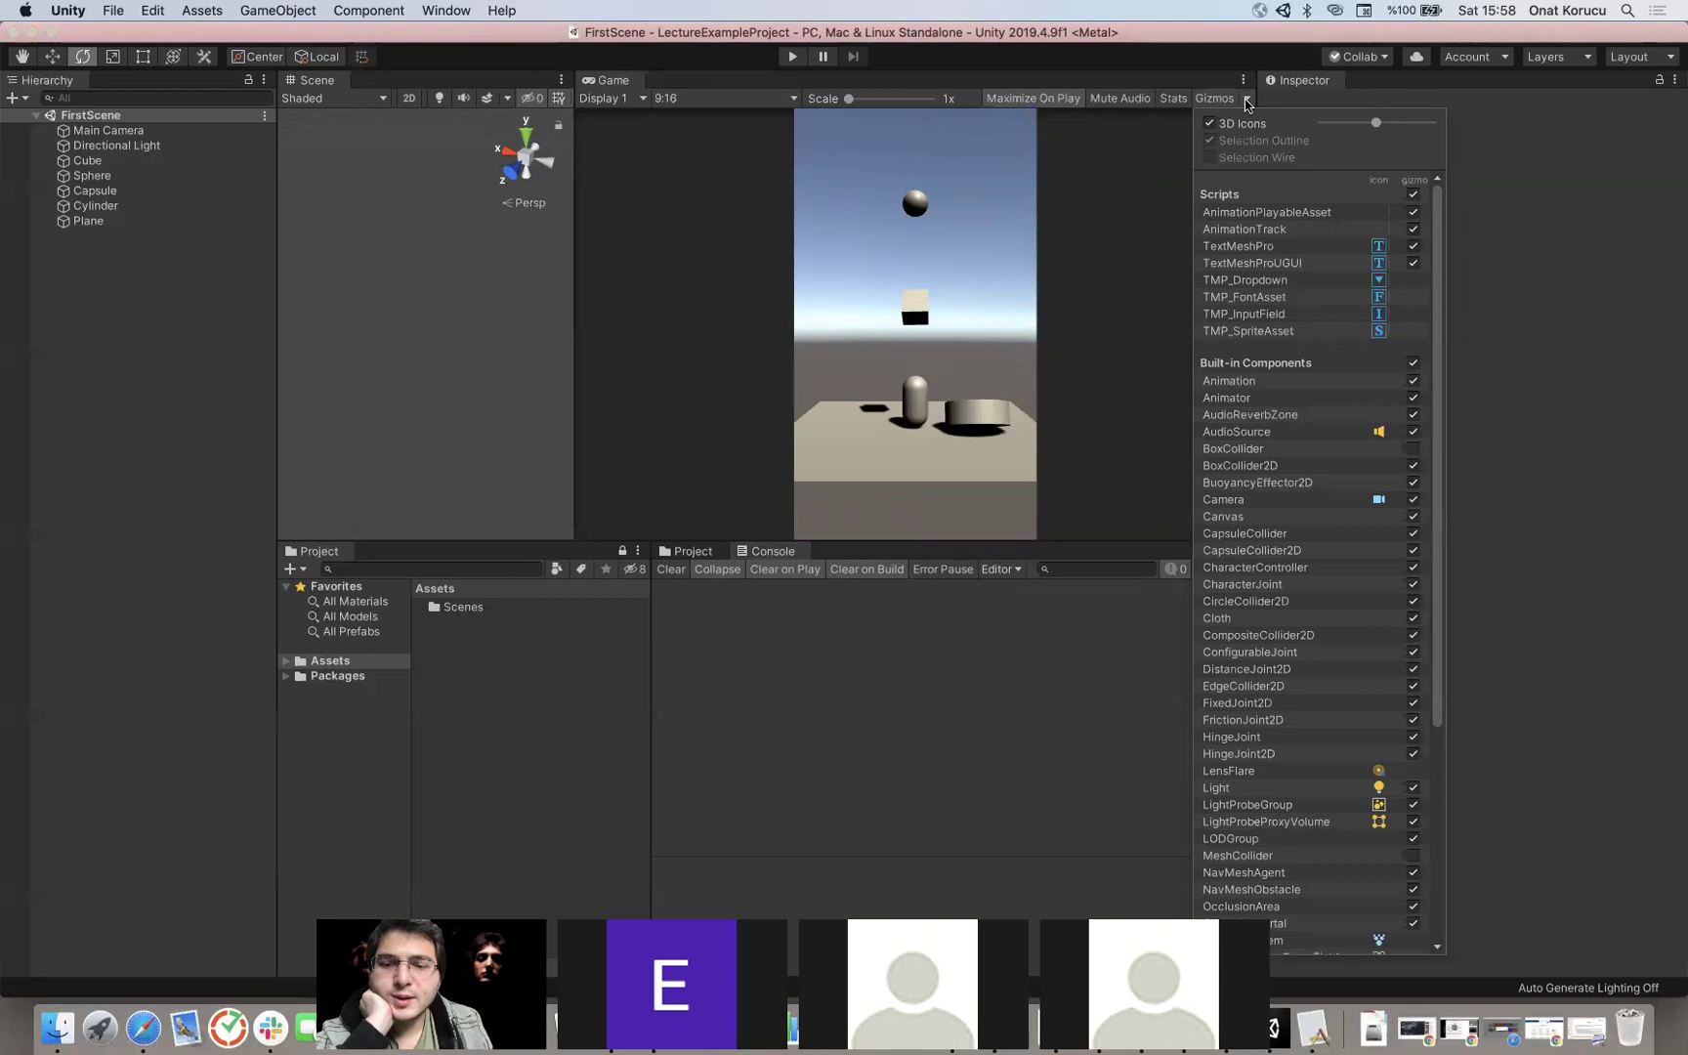
scroll(1376, 481, down, 3)
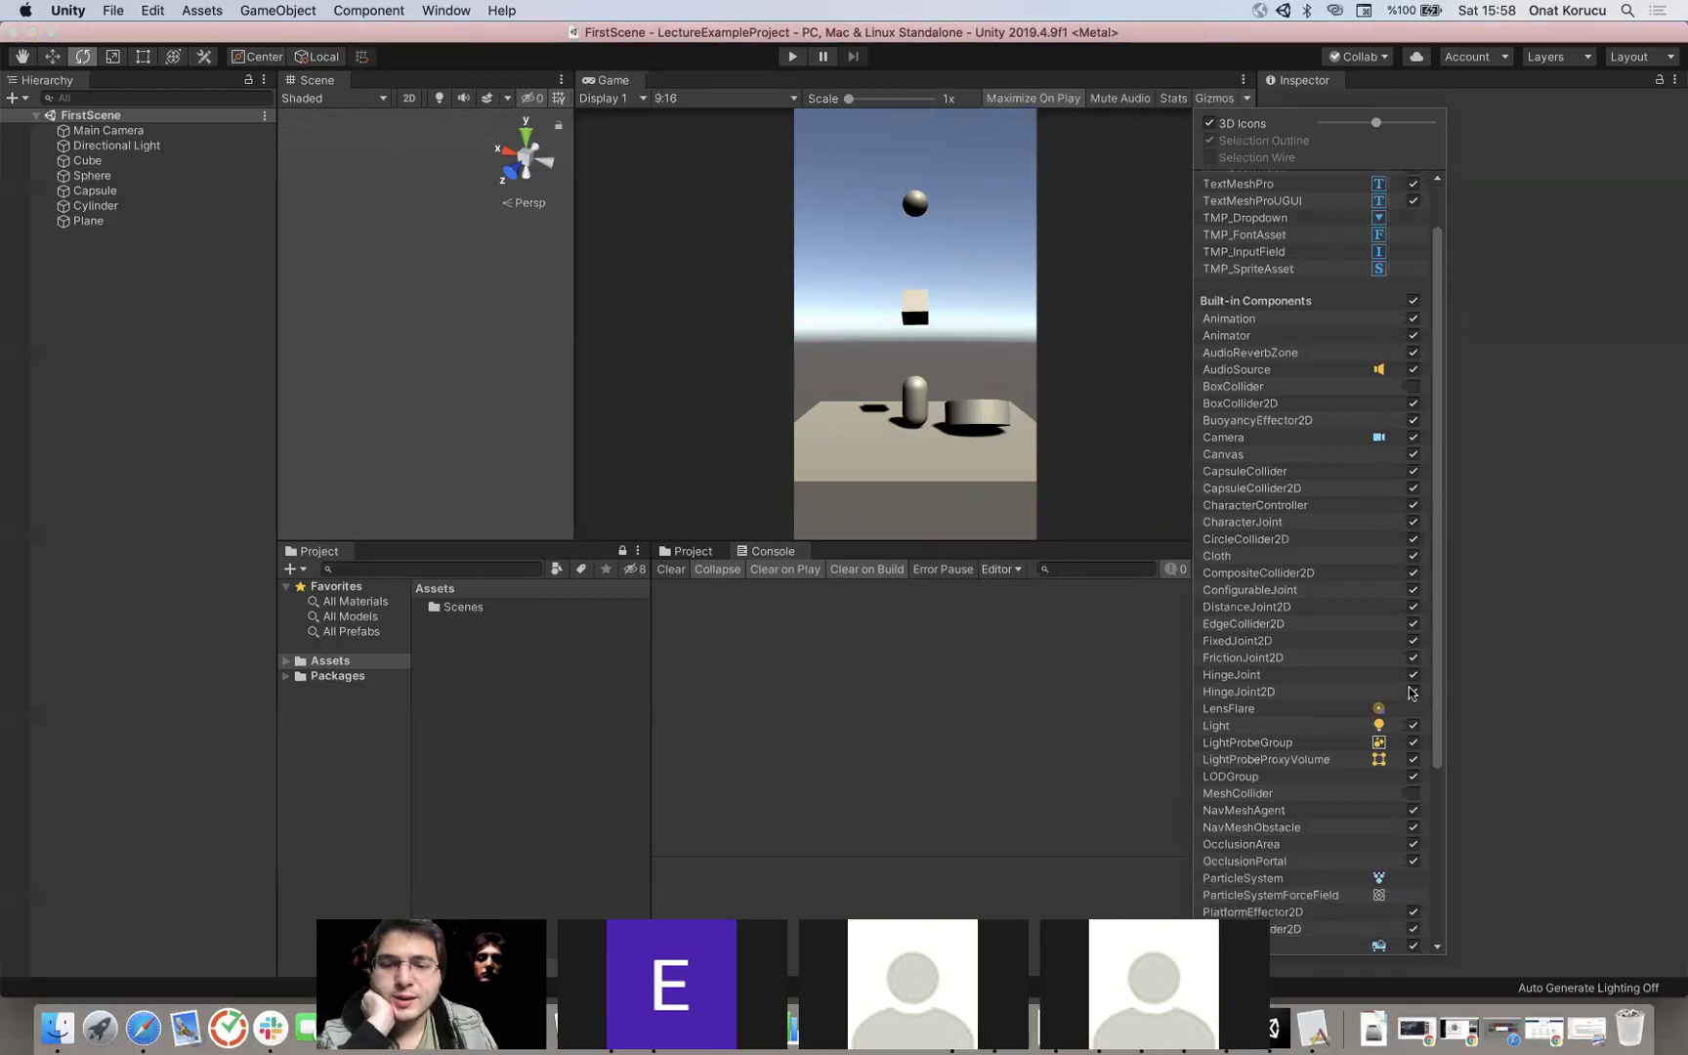
click(1413, 726)
scroll(1309, 596, down, 2)
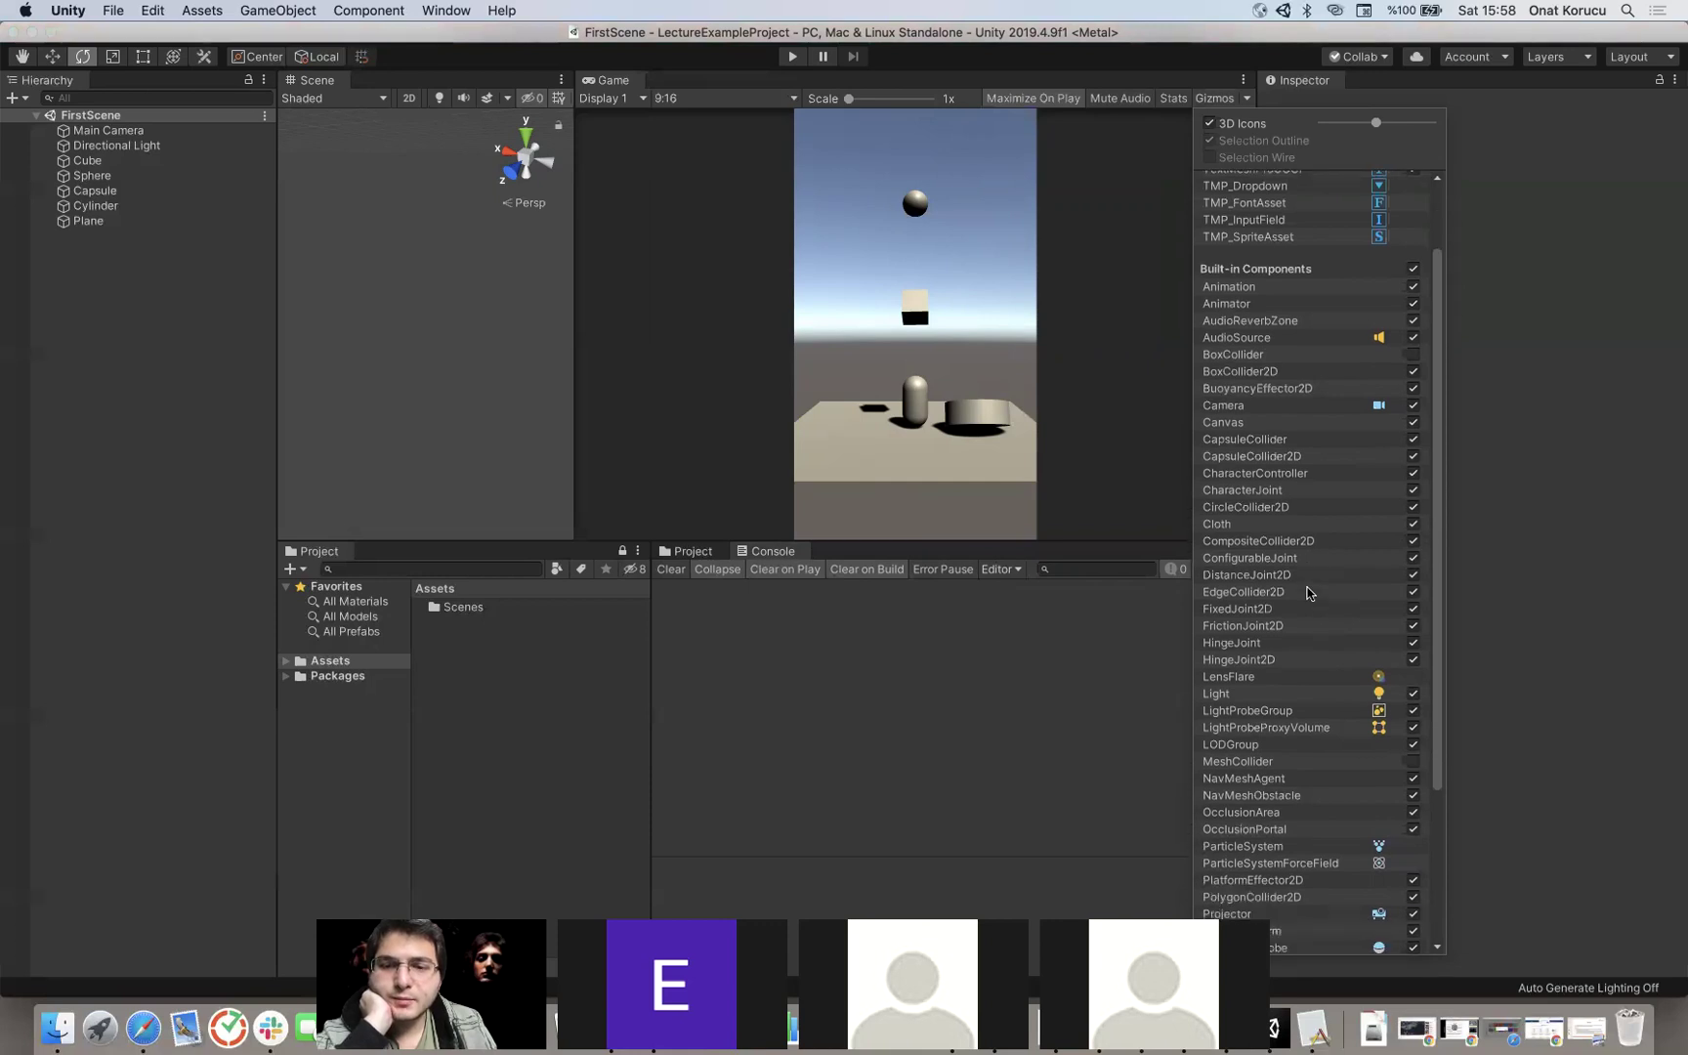
scroll(1309, 592, up, 5)
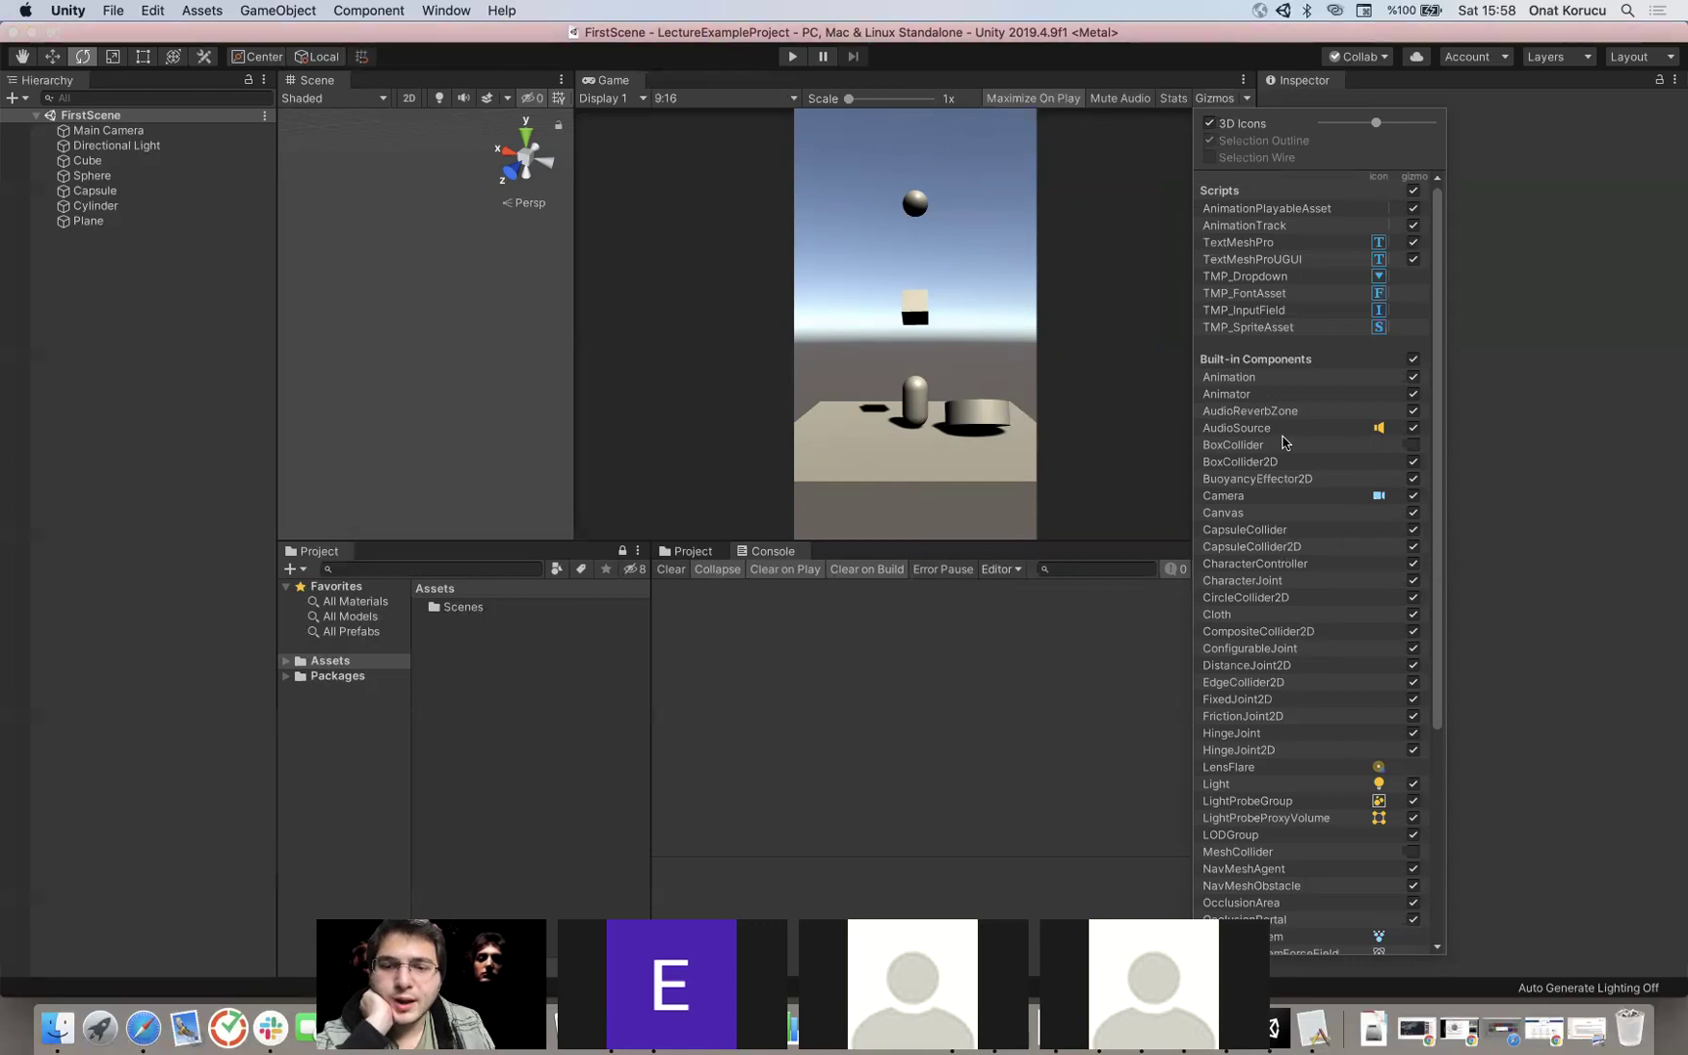
scroll(1340, 601, down, 7)
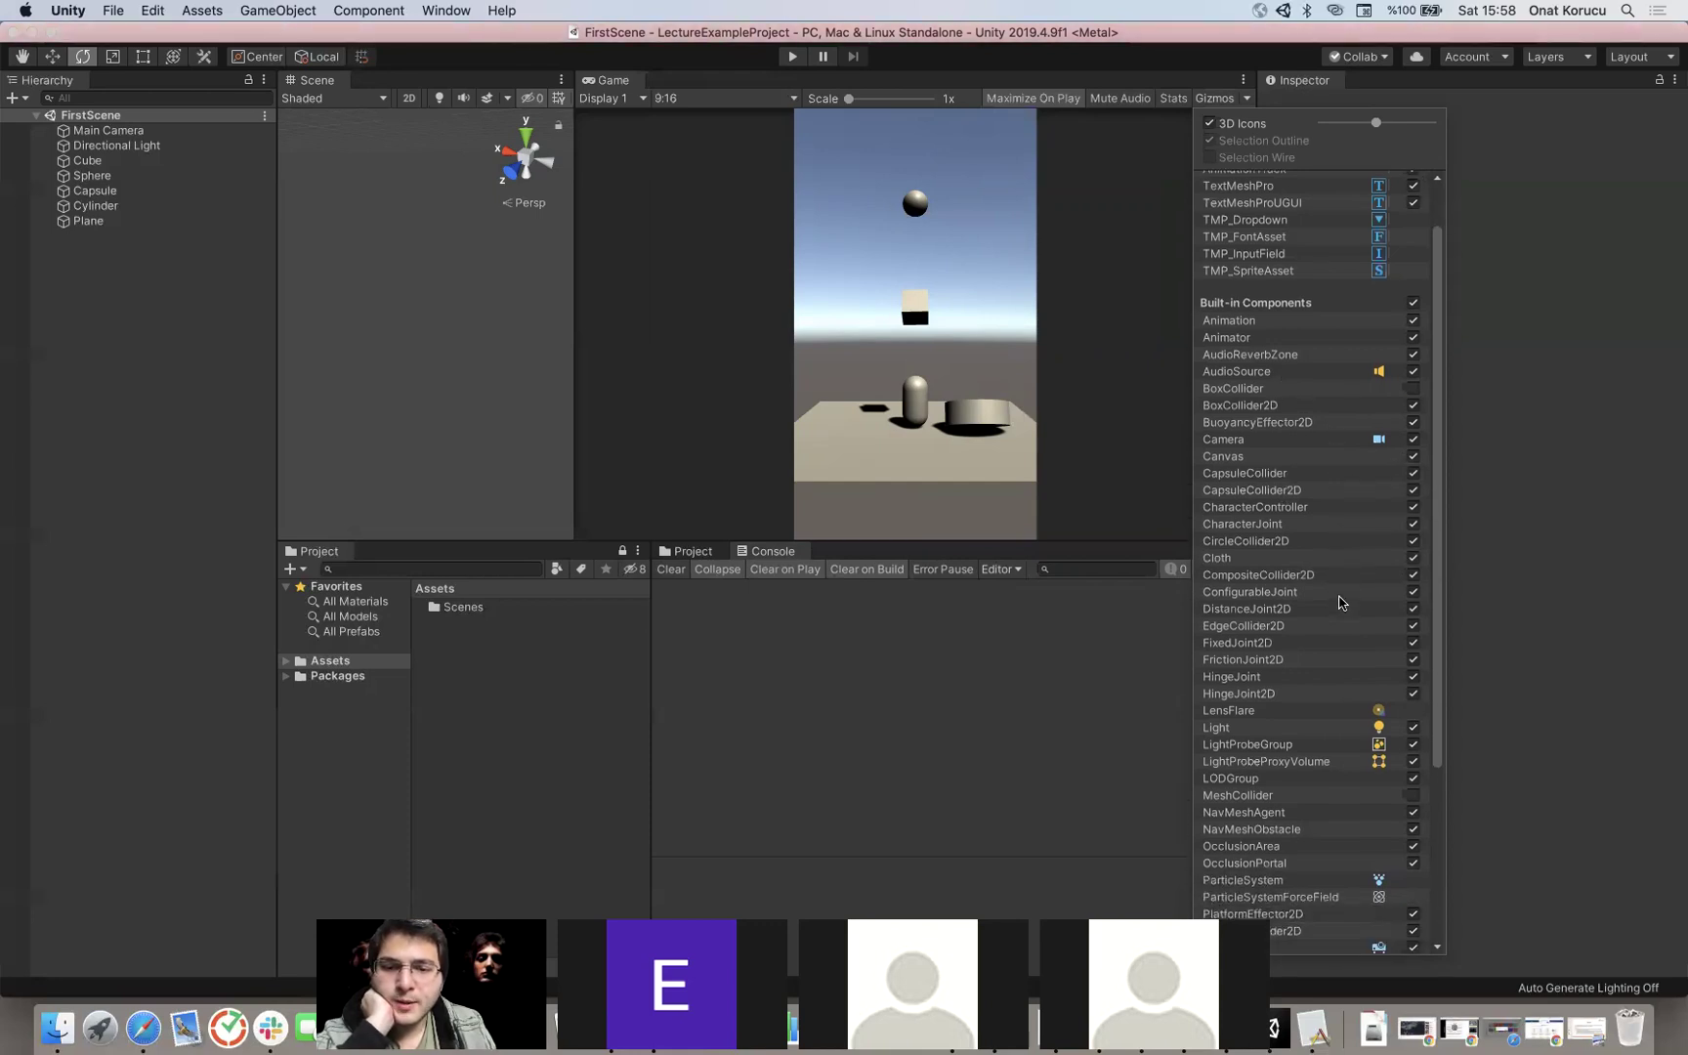
scroll(1340, 601, down, 6)
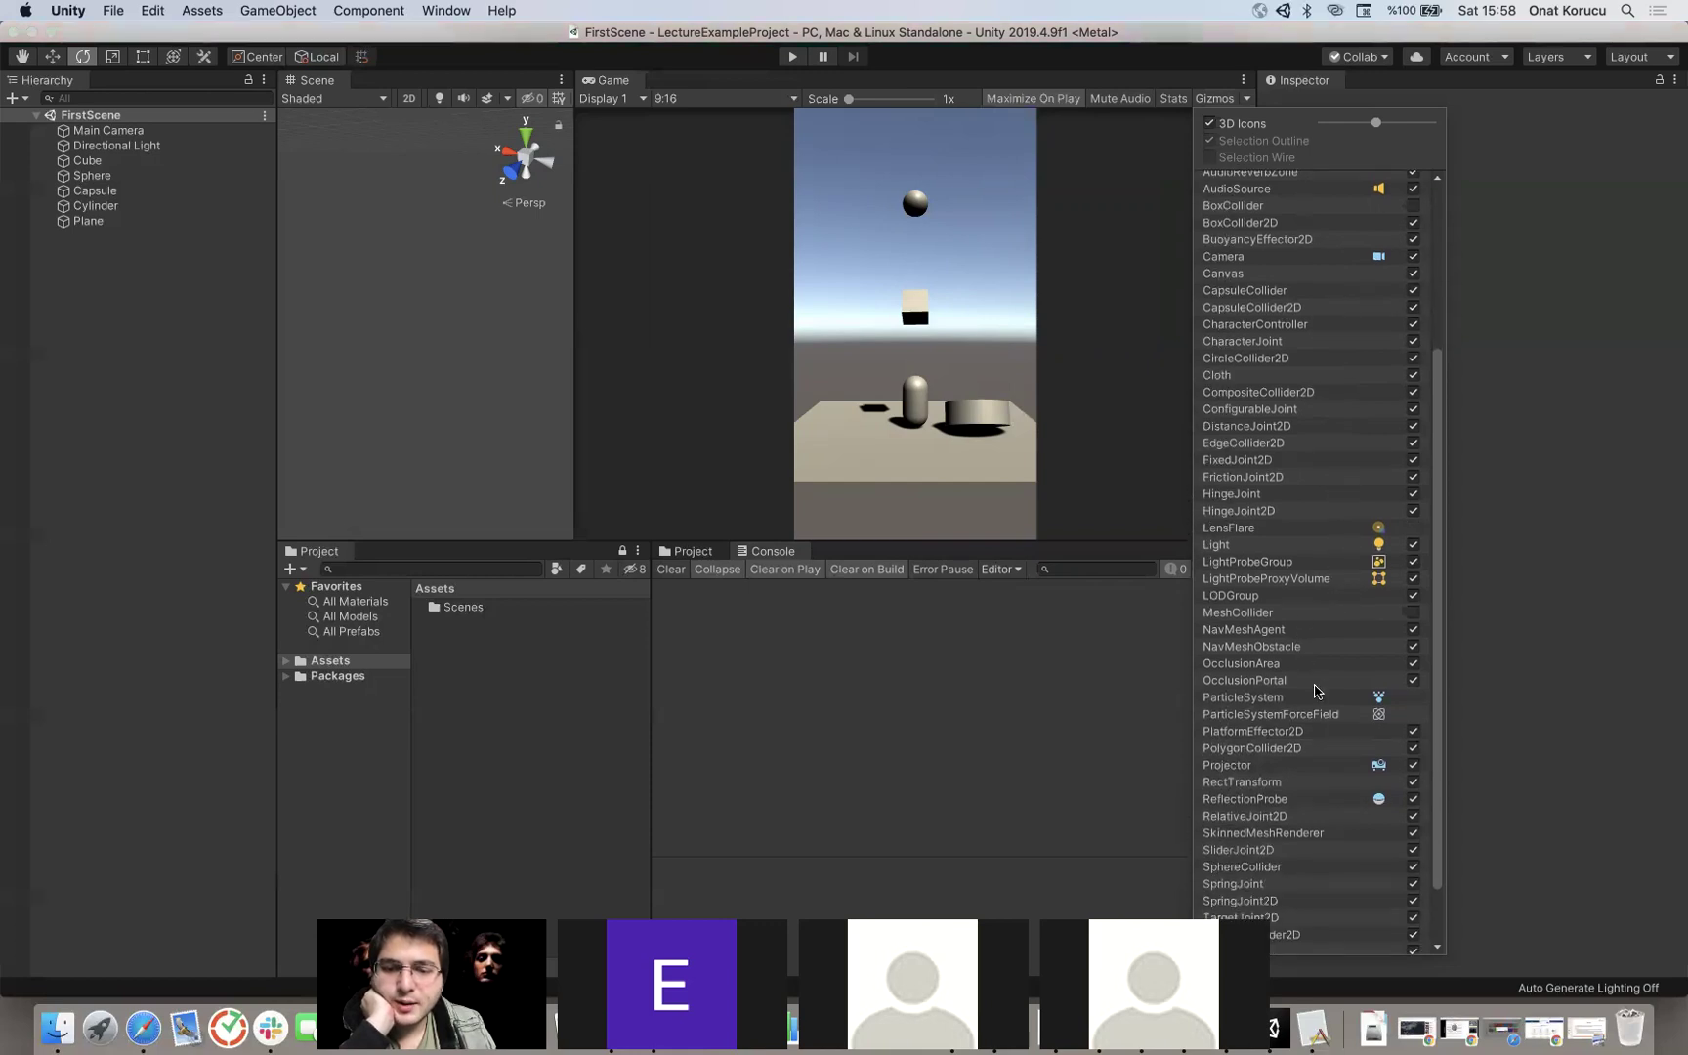
scroll(1315, 691, down, 4)
scroll(1315, 691, up, 15)
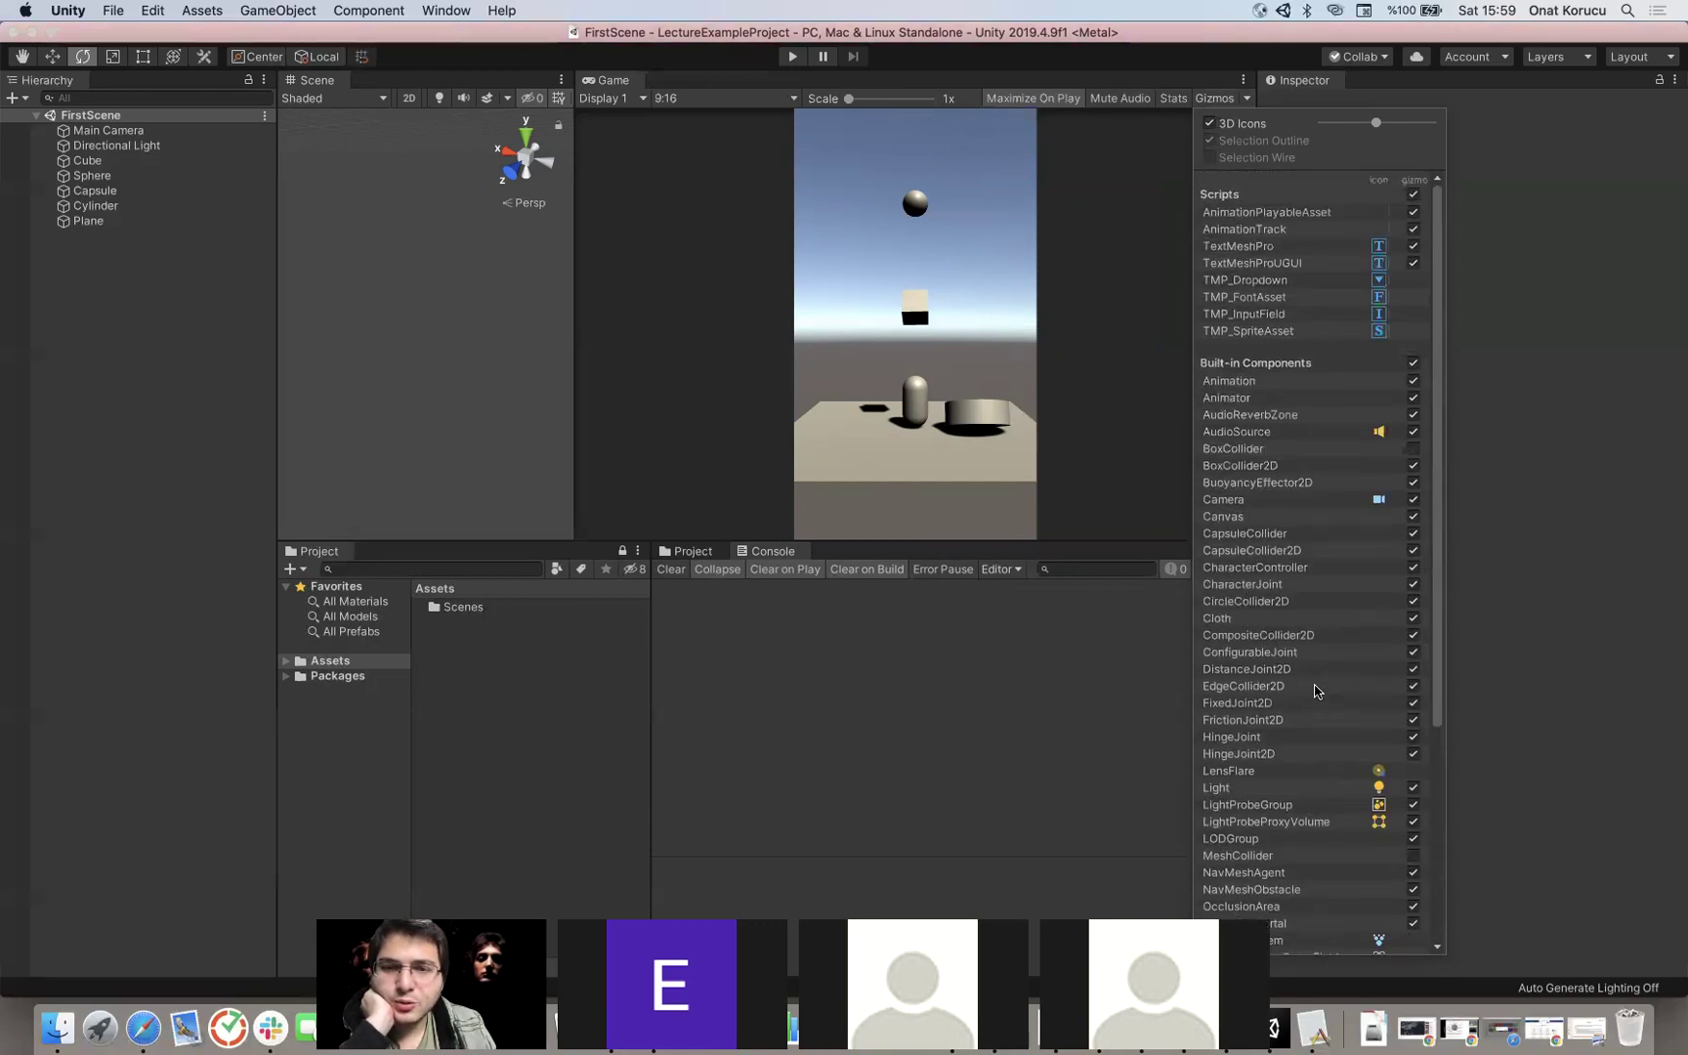
Step: Reopen the Game view's Gizmos settings and turn off the gizmo for the Camera component
click(1244, 79)
click(1247, 106)
click(1247, 99)
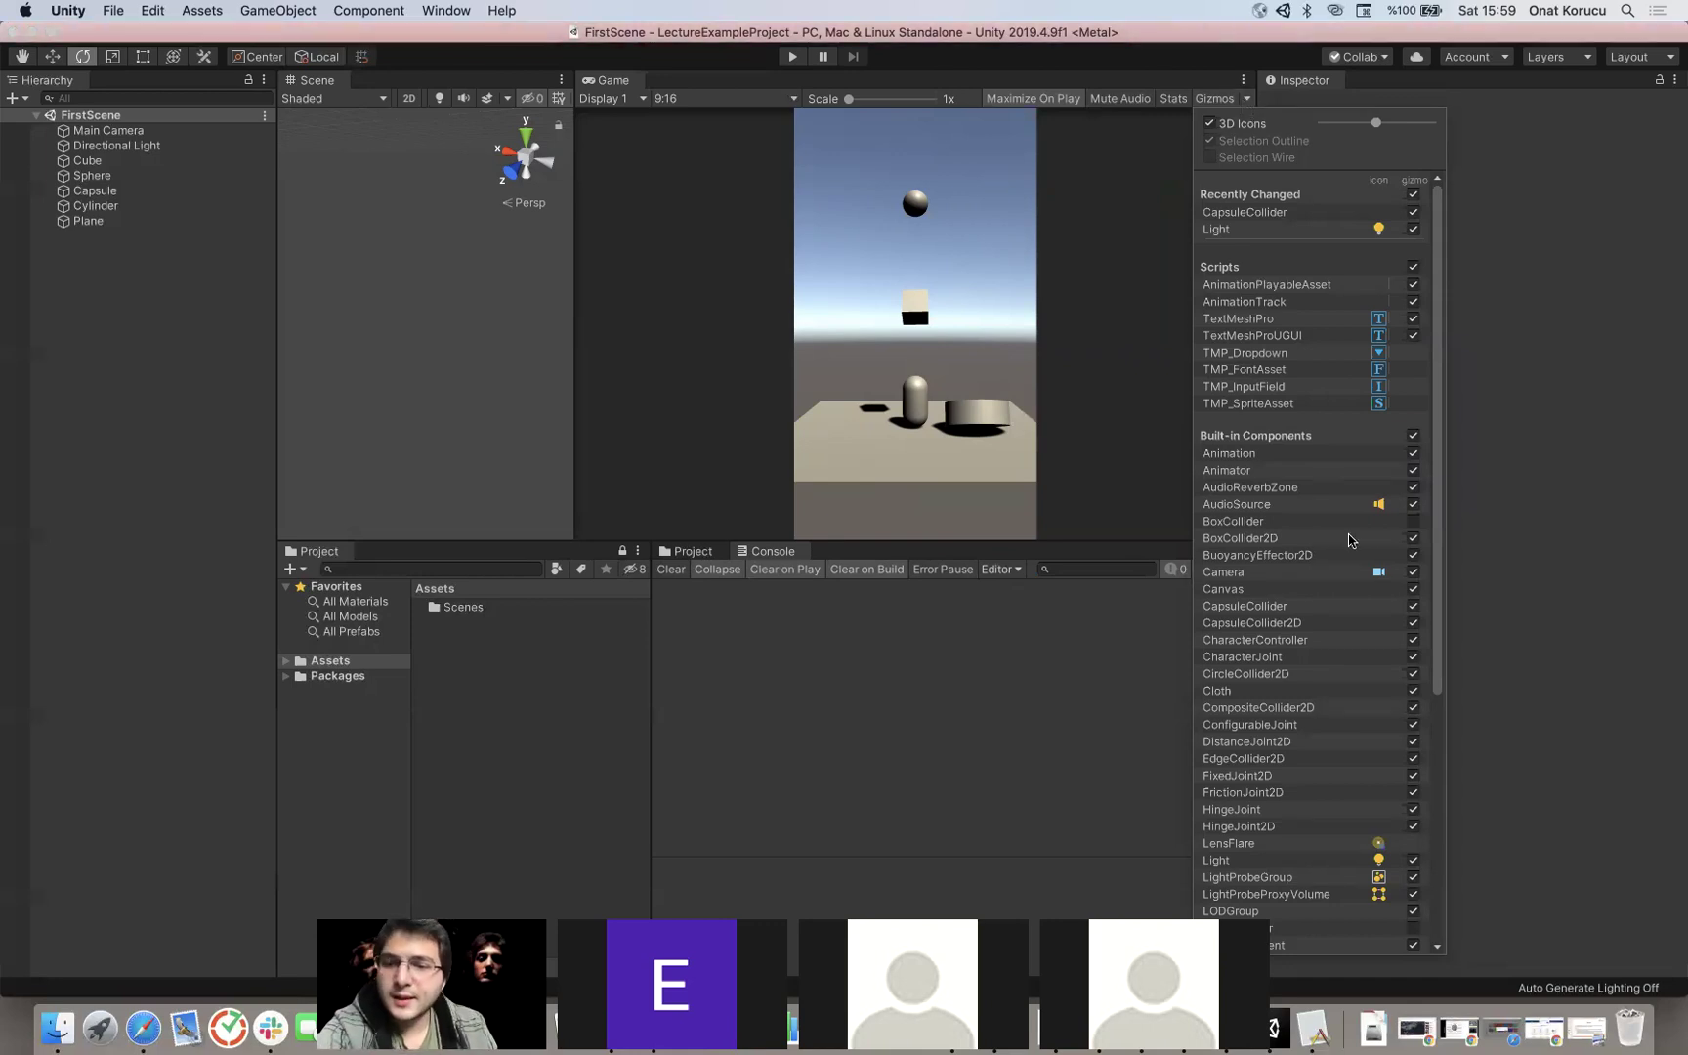
click(1412, 572)
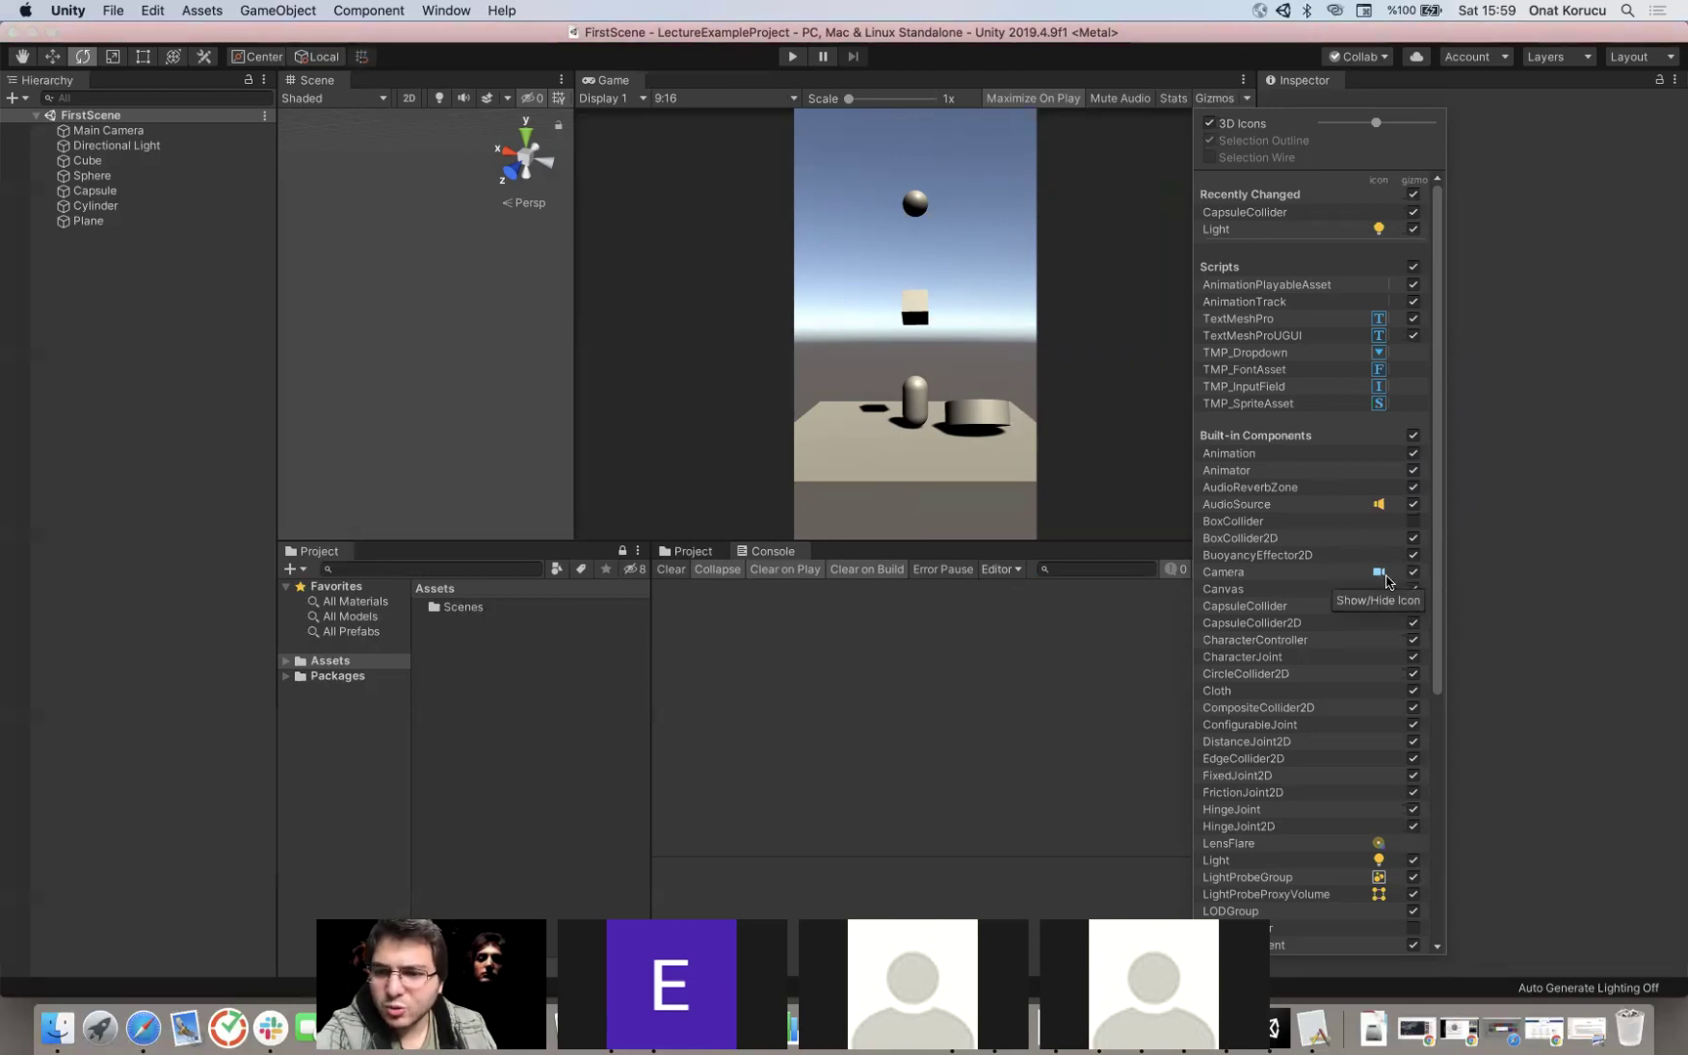
click(1411, 577)
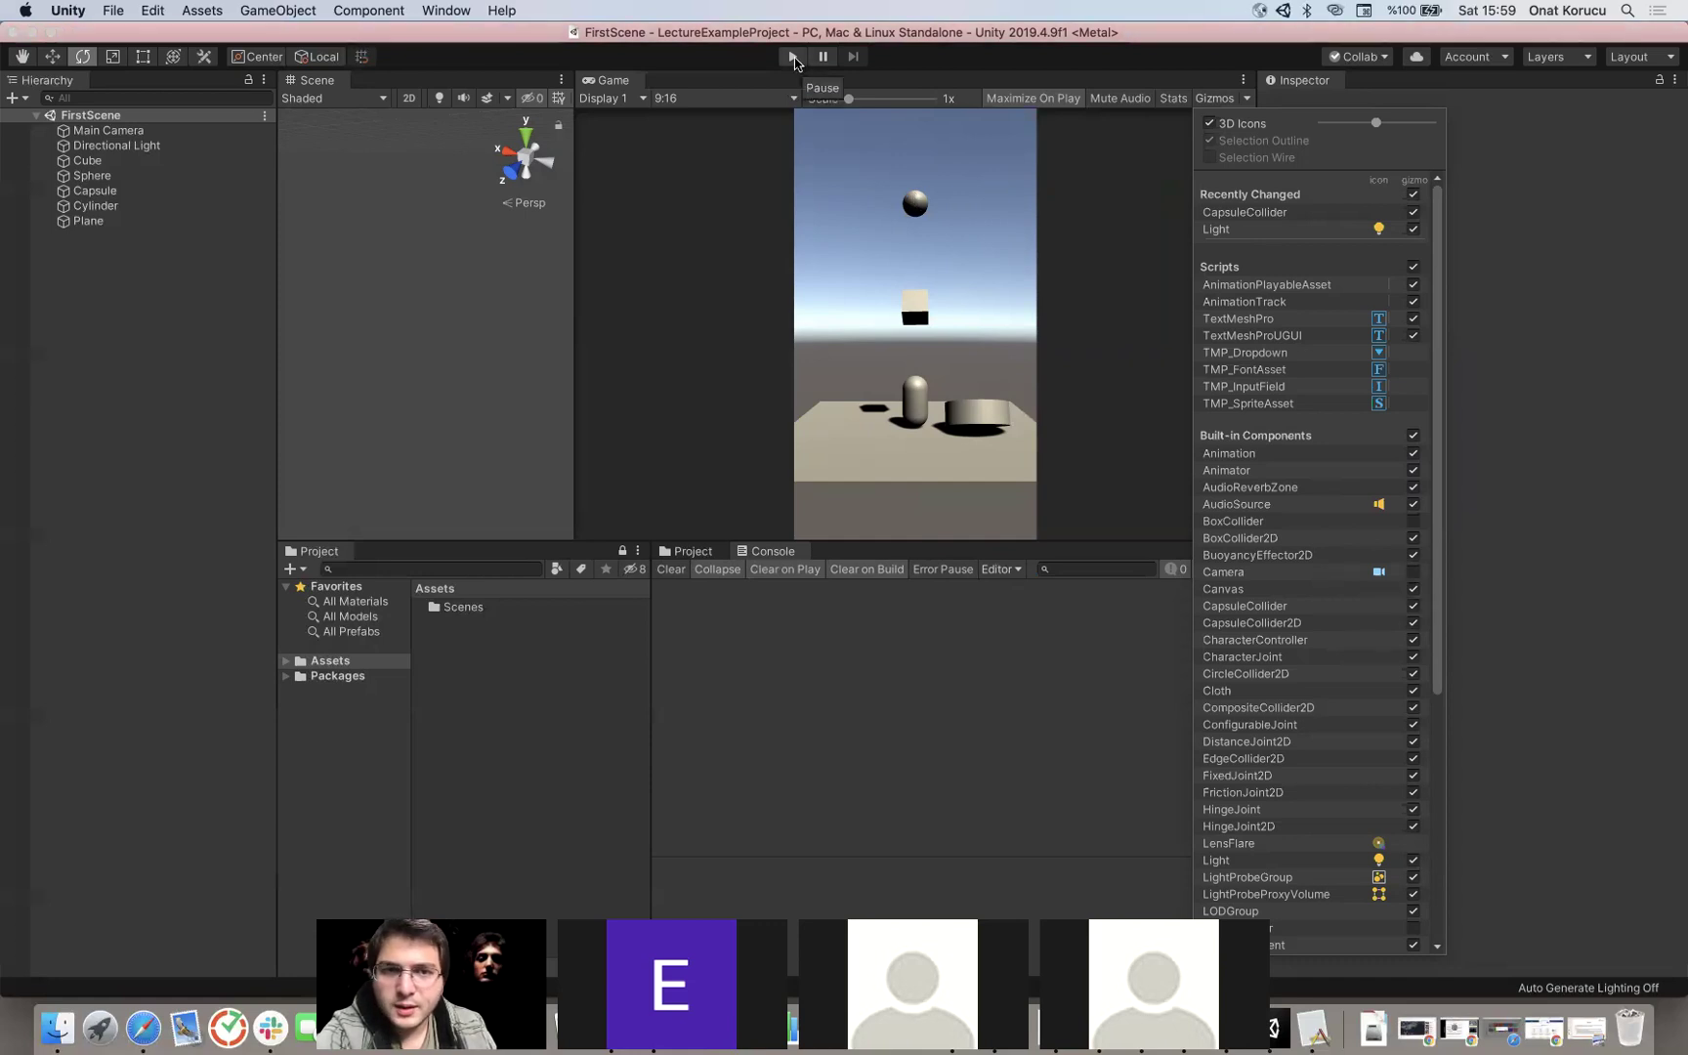
Step: Test-run FirstScene, stop it, and turn the Camera gizmo back on and the CapsuleCollider gizmo off in the Game view
click(792, 57)
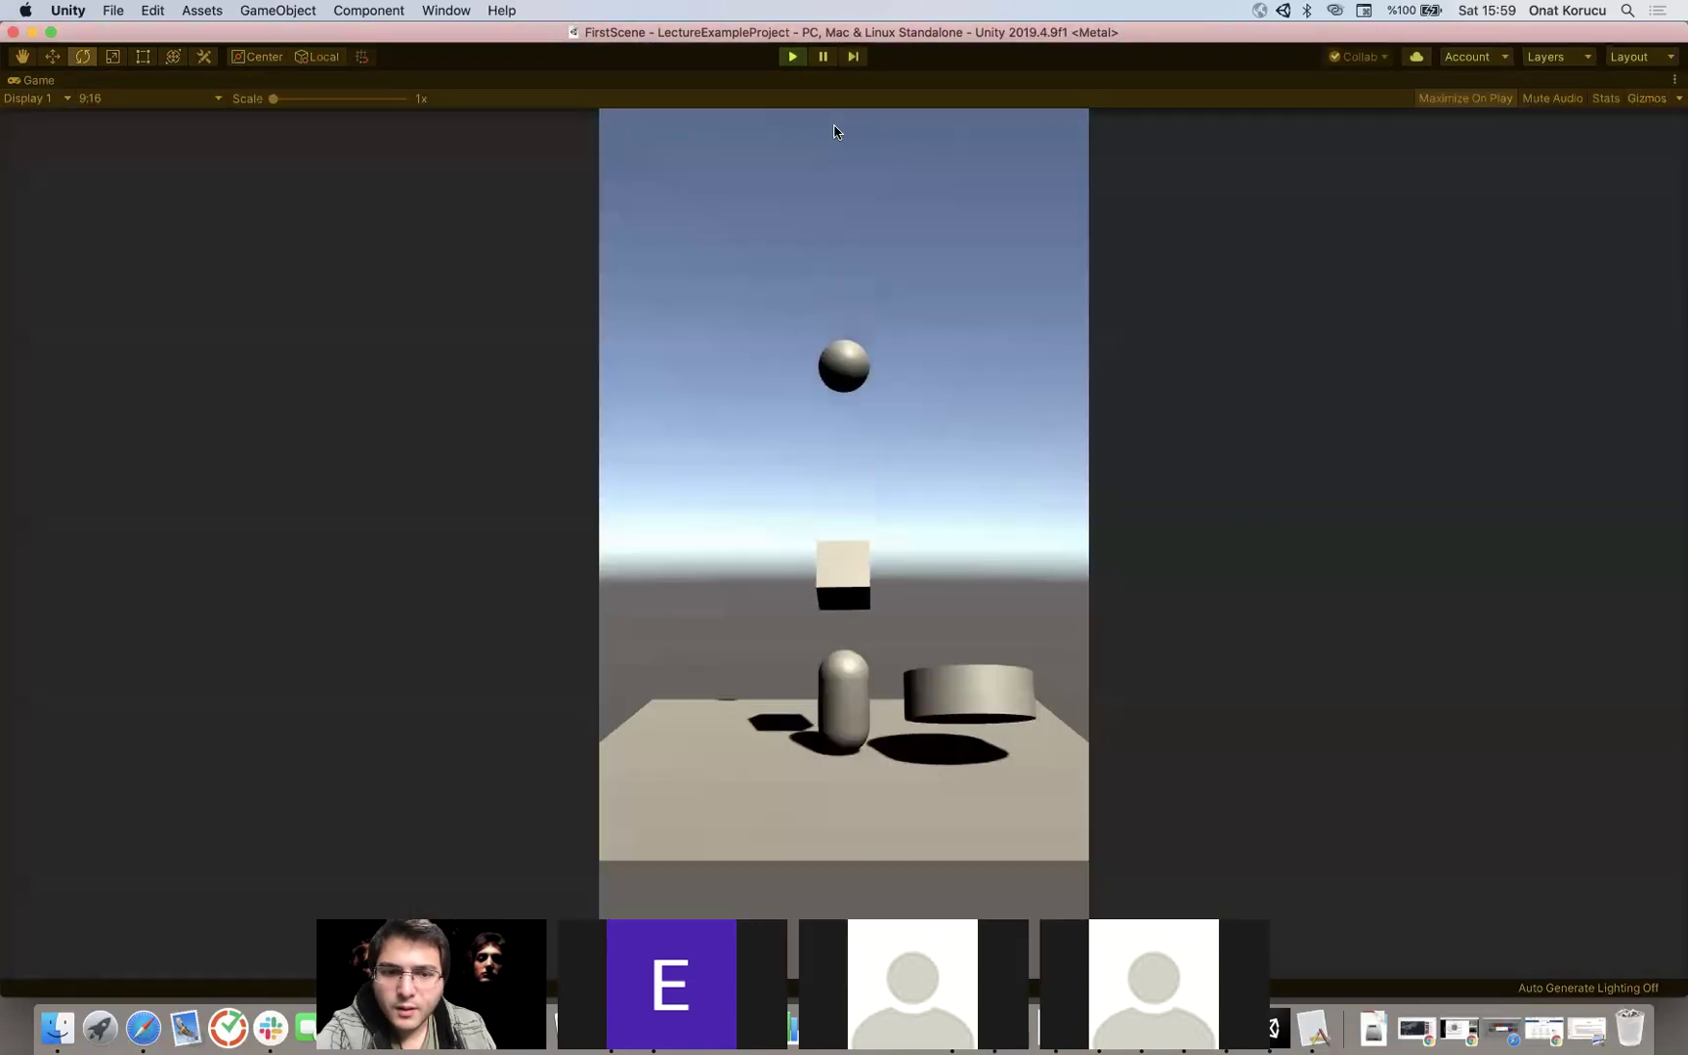
click(792, 56)
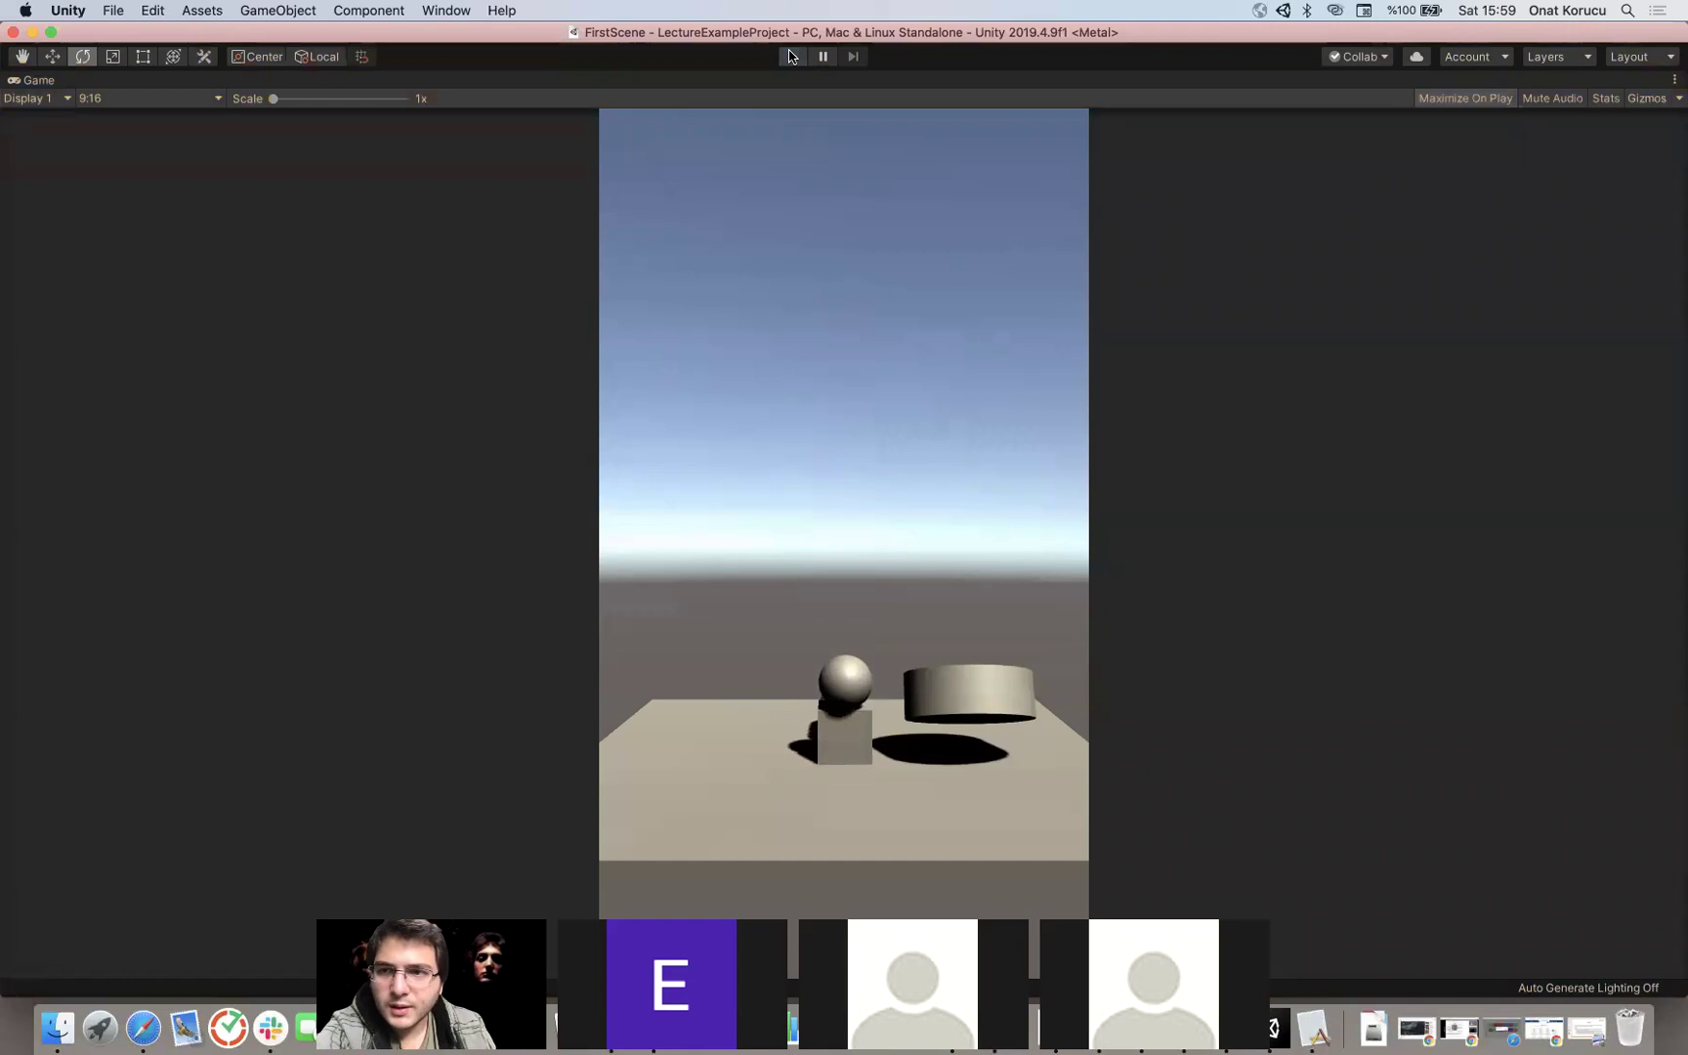
click(1246, 99)
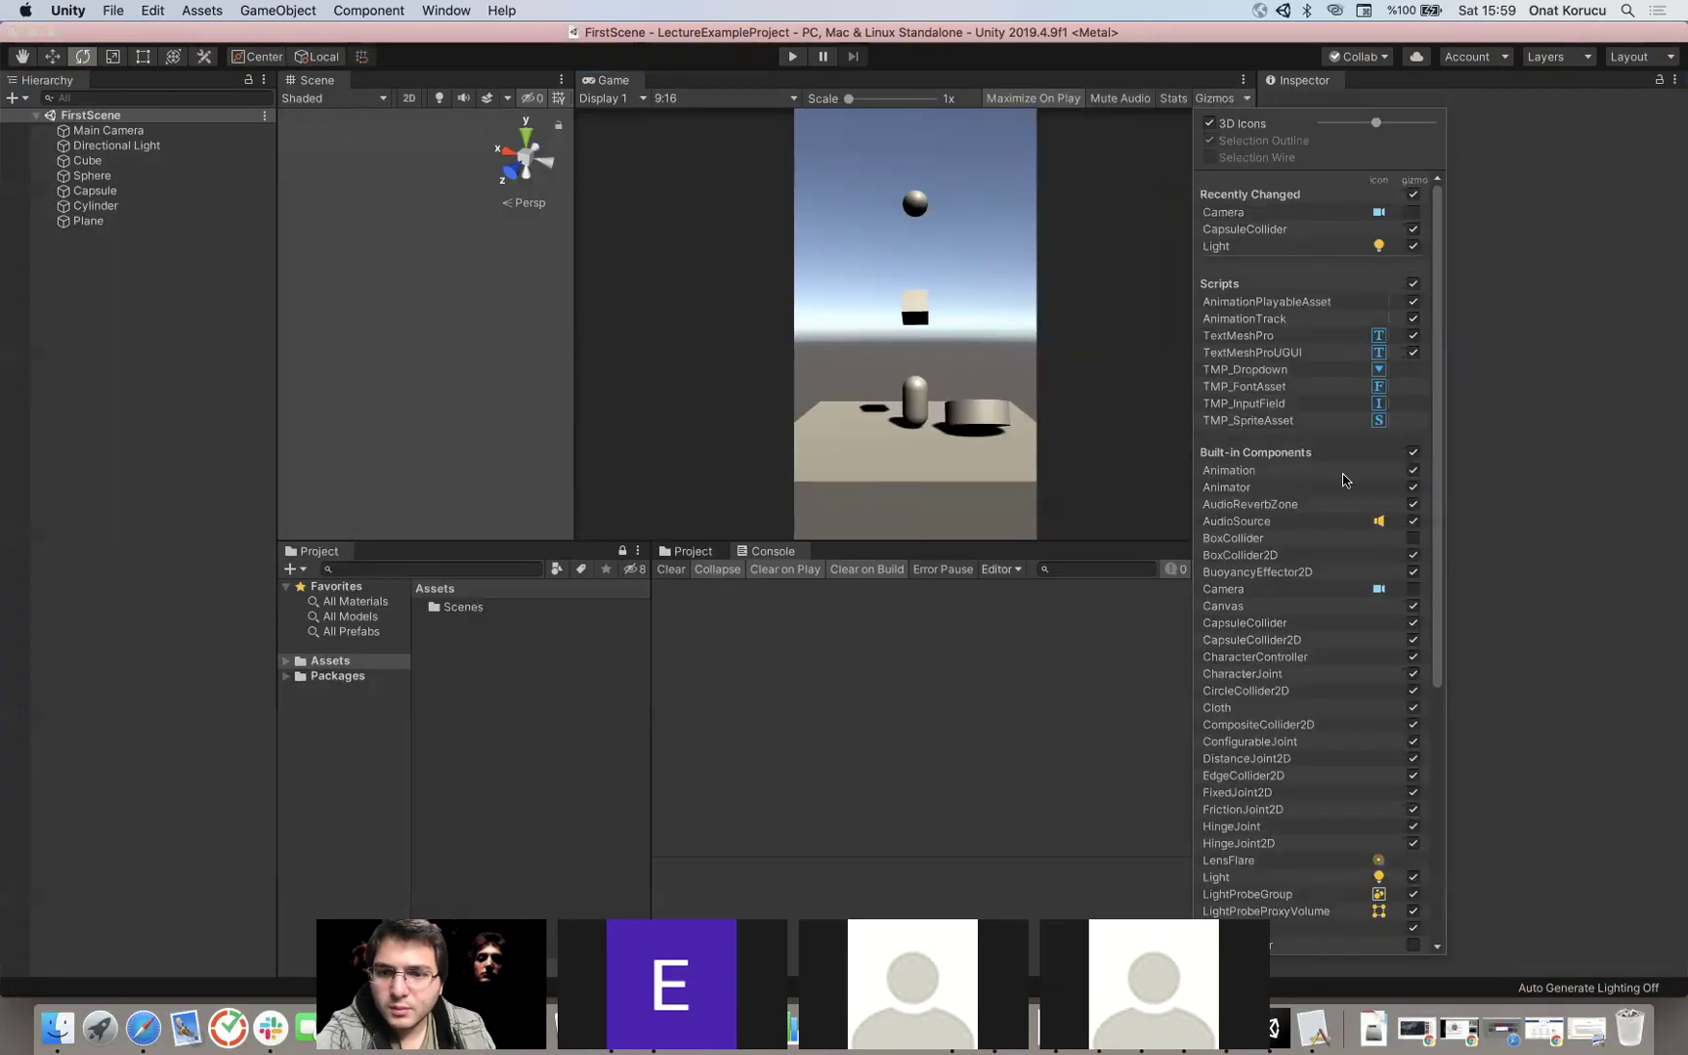
click(1413, 589)
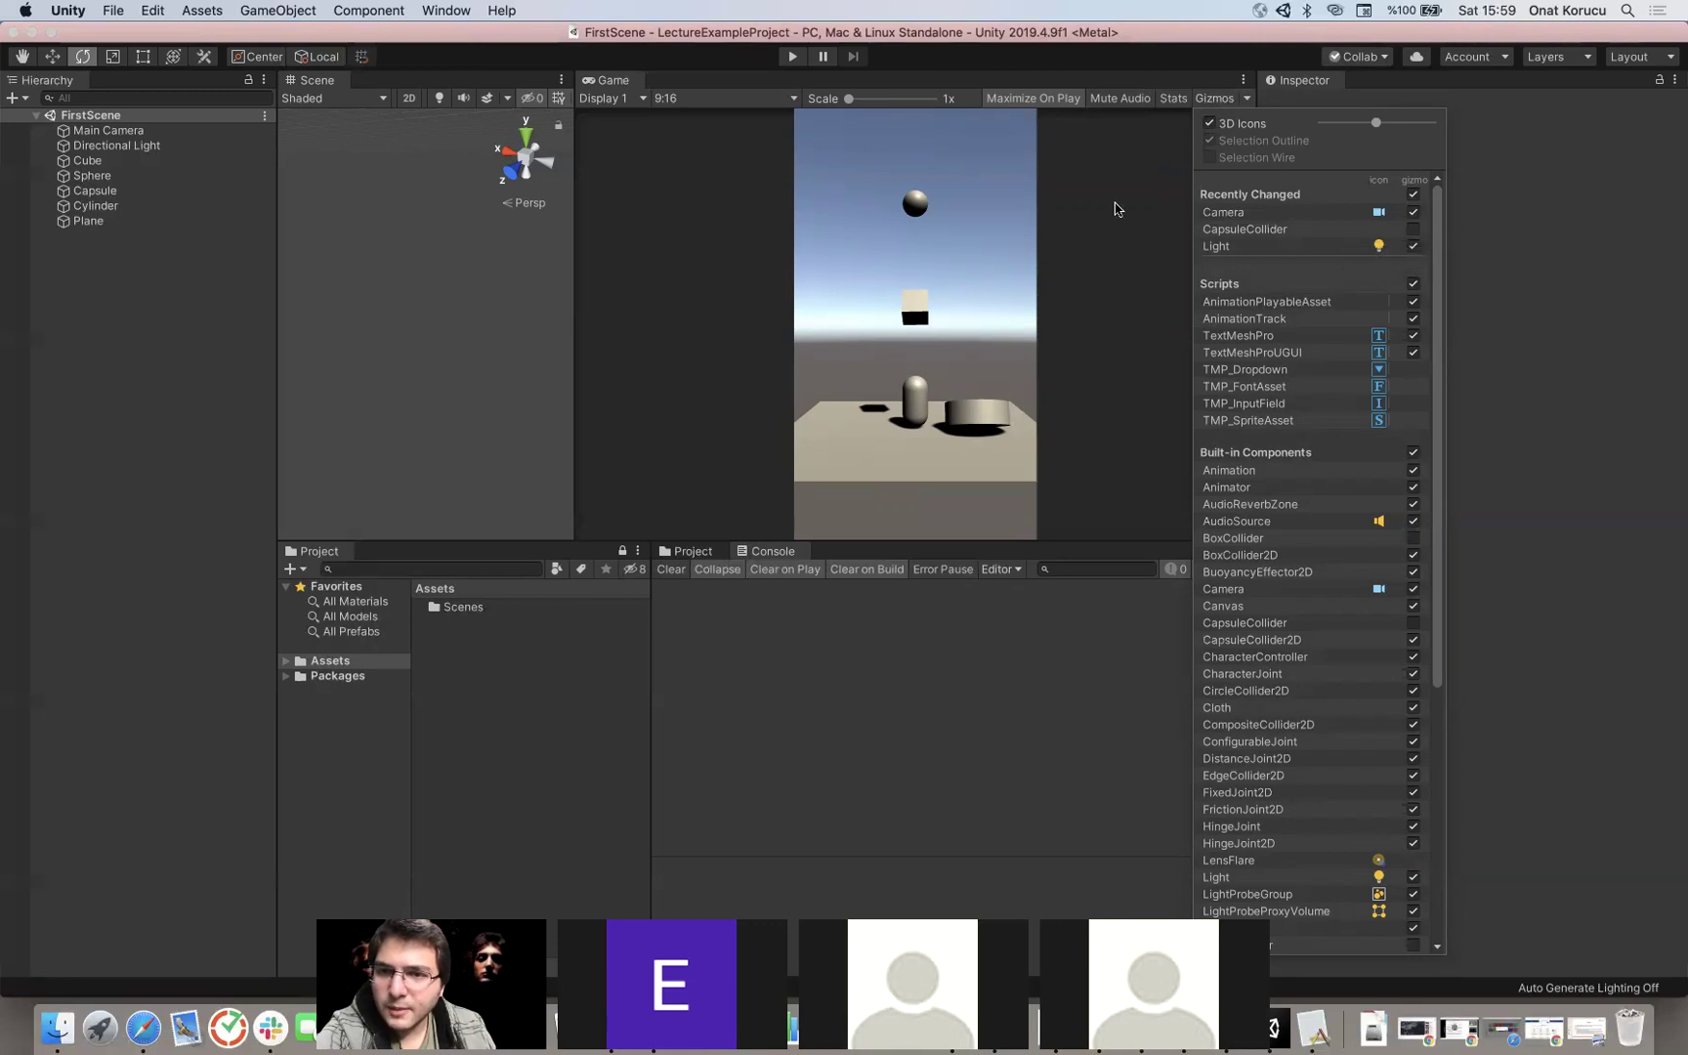
Step: Run FirstScene in play mode with the changed gizmo settings and stop the playback
click(791, 55)
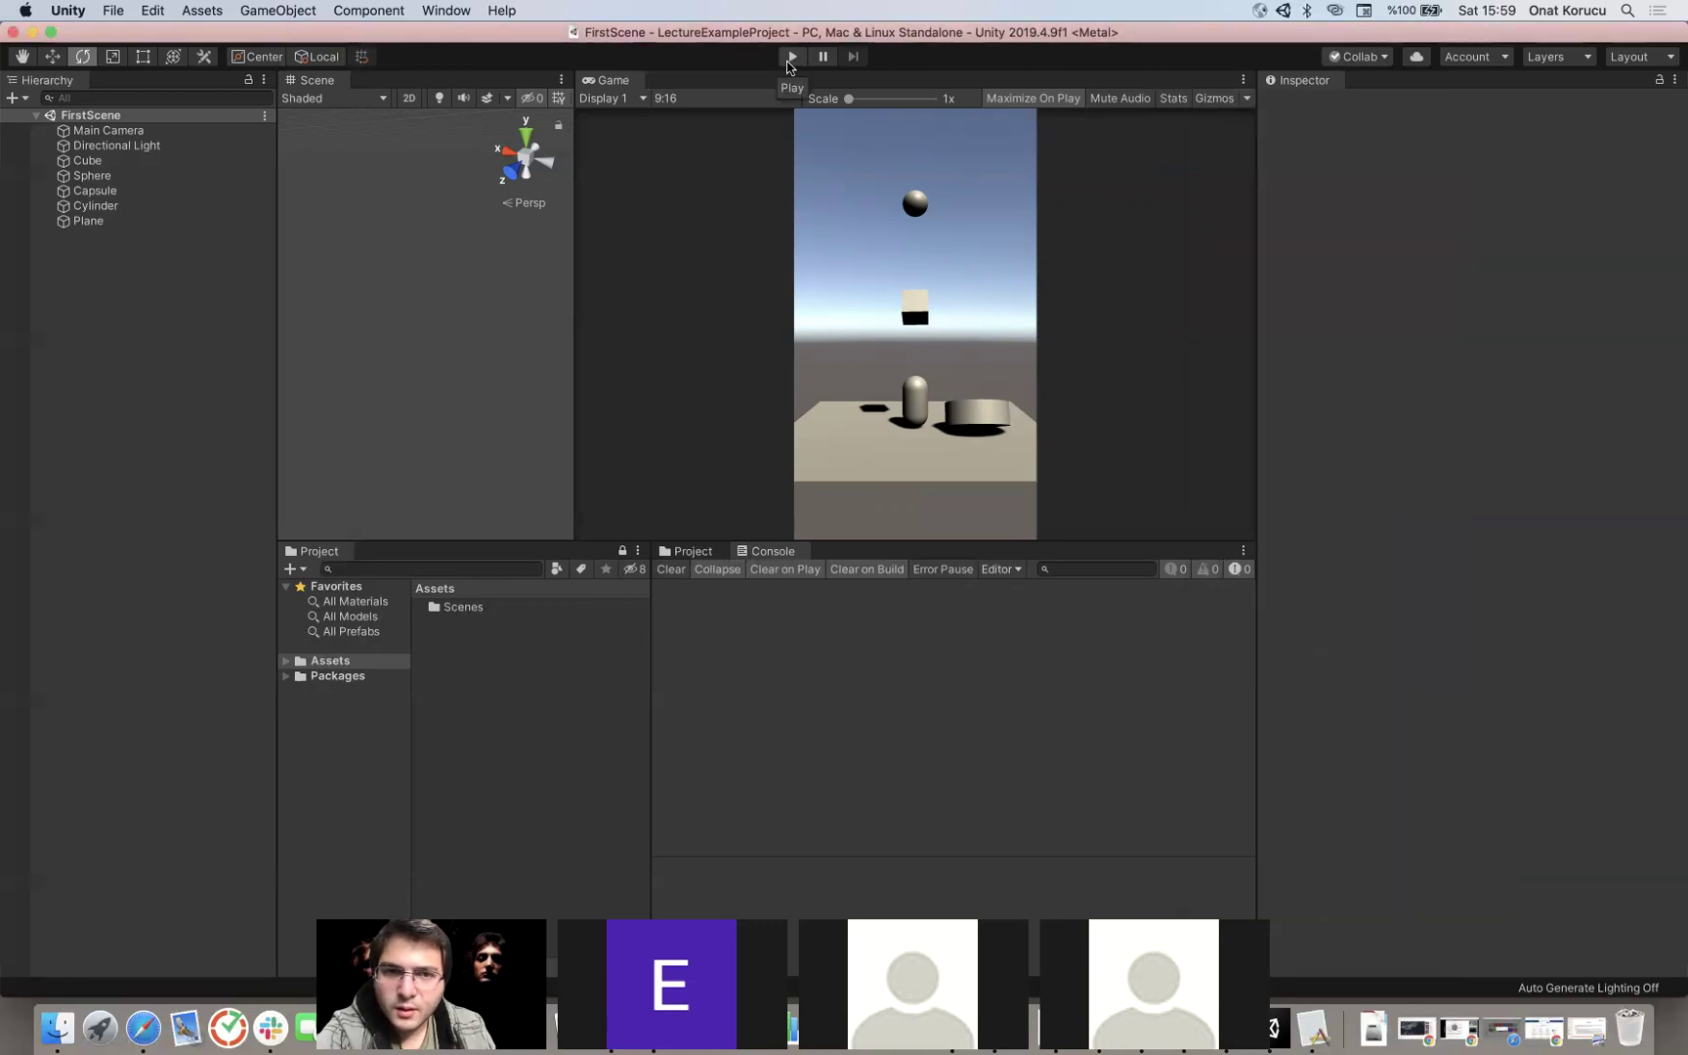
click(791, 56)
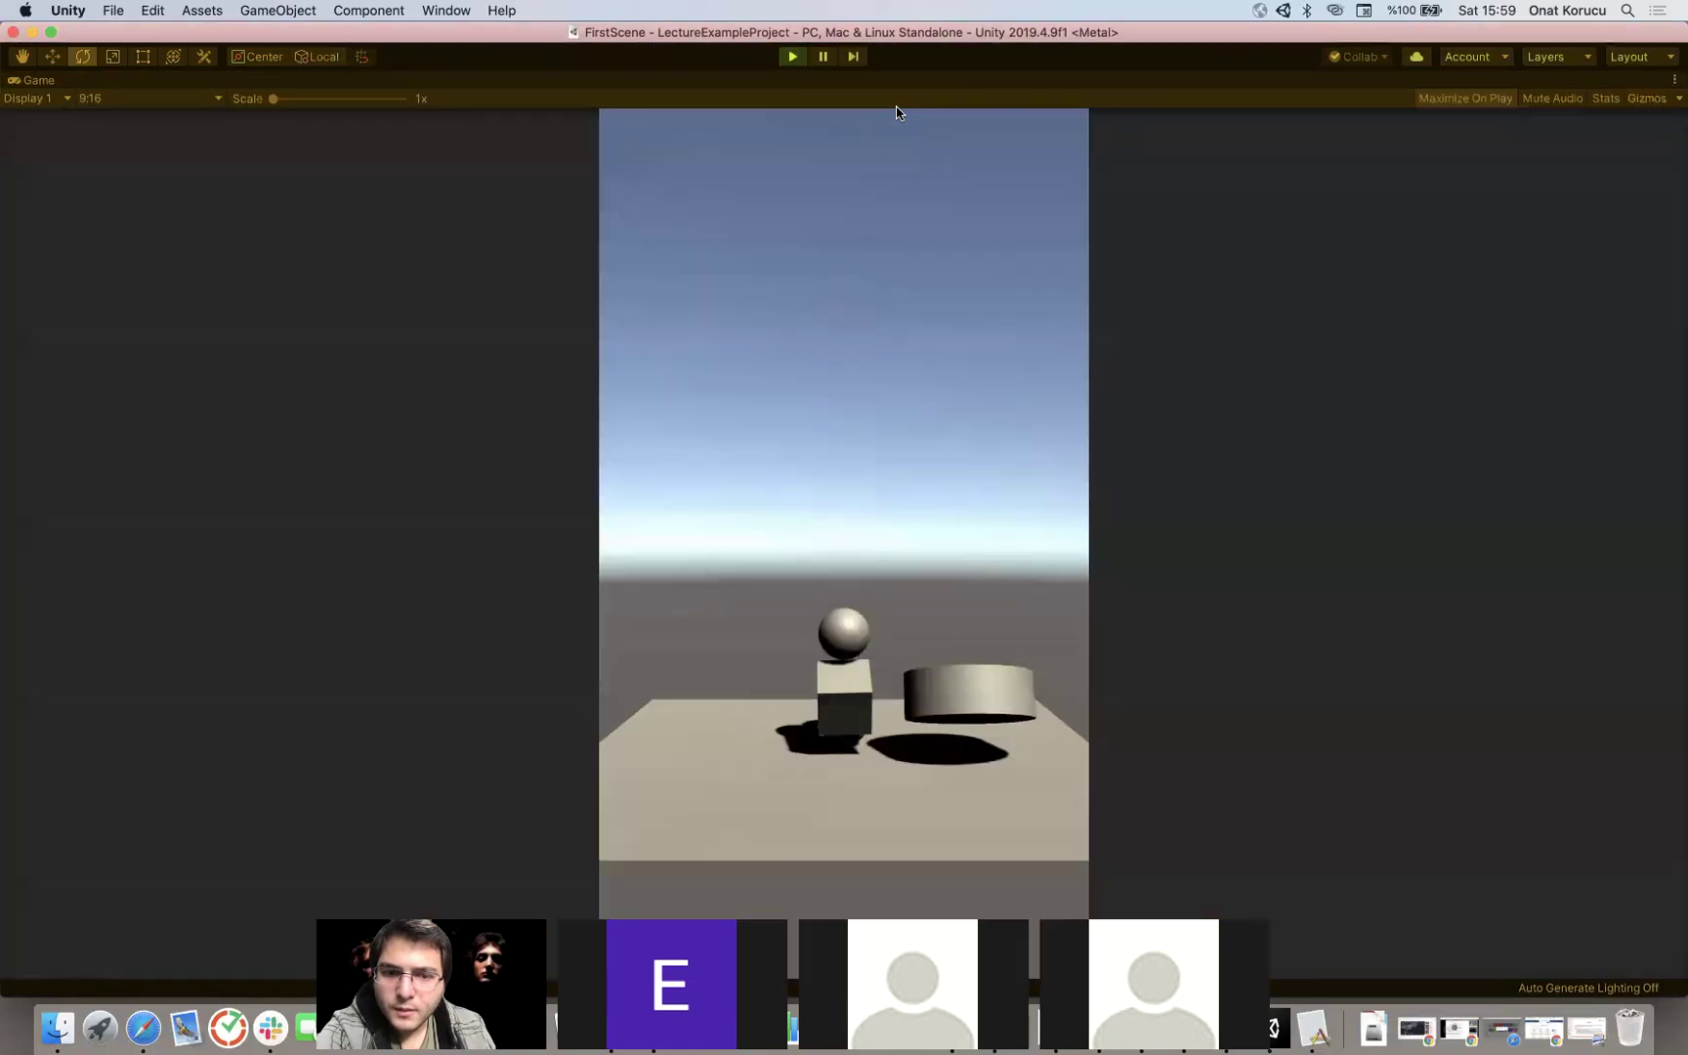
click(793, 56)
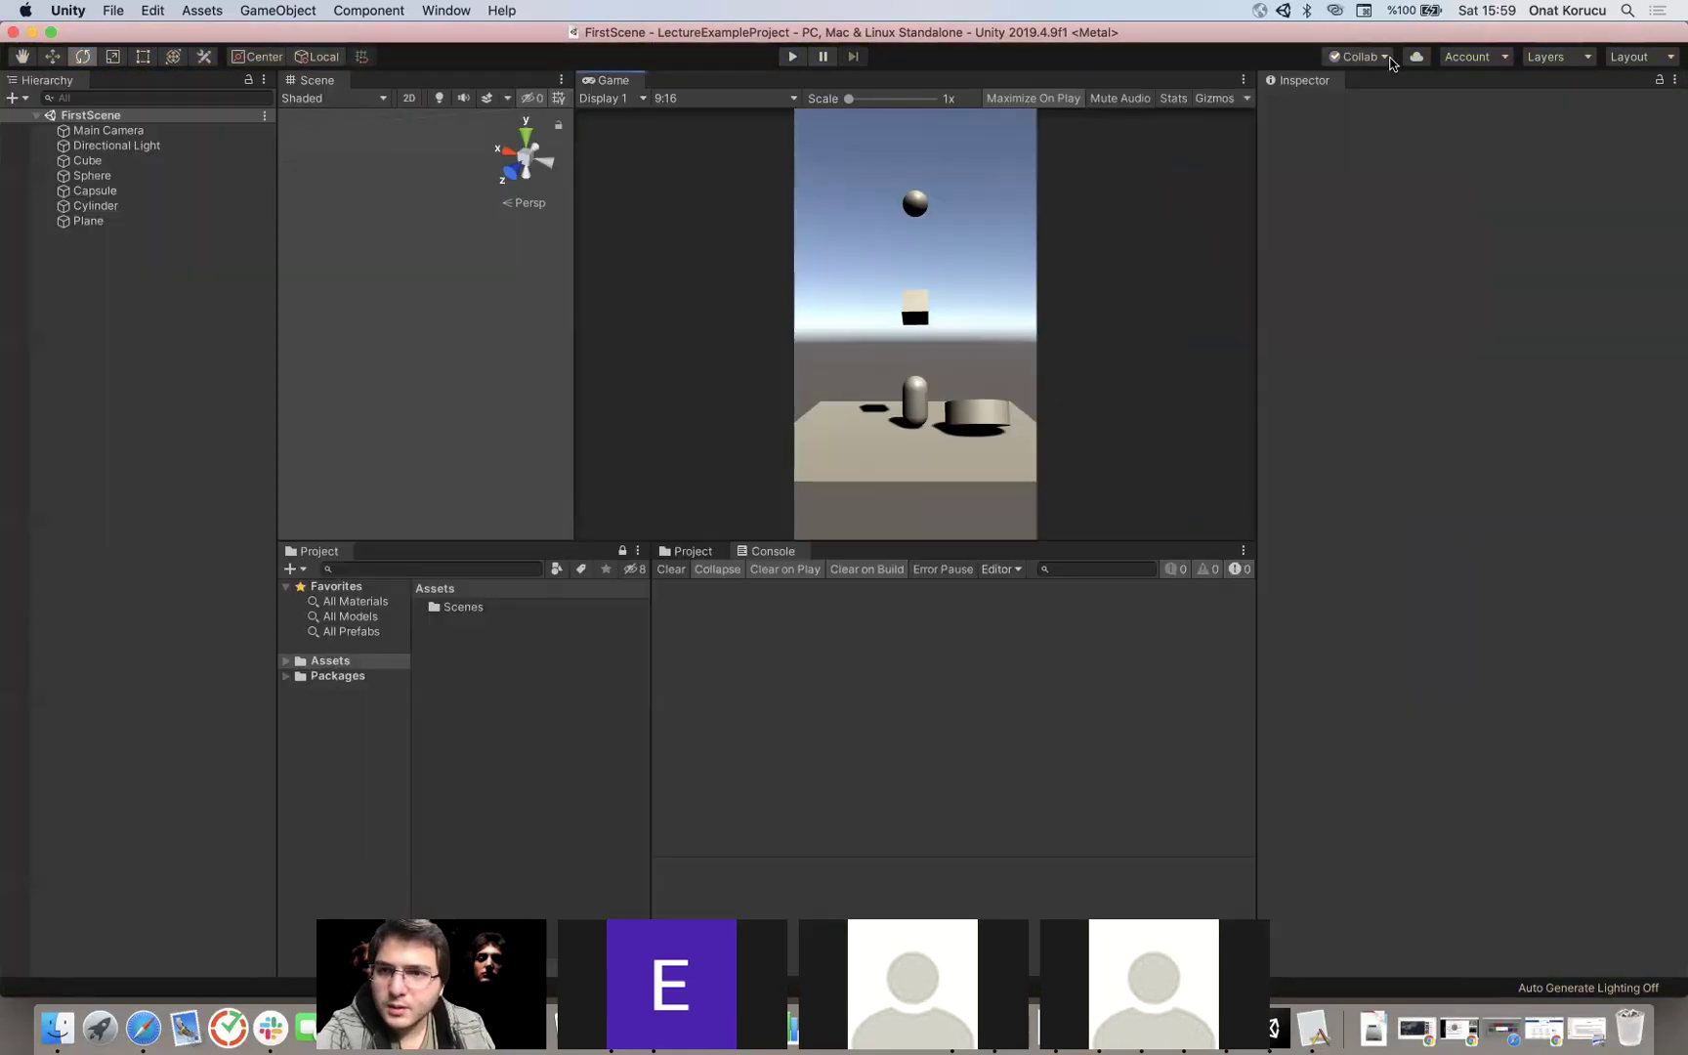
Step: Turn the CapsuleCollider gizmo back on in the Game view and review the remaining built-in components in the list
click(1243, 79)
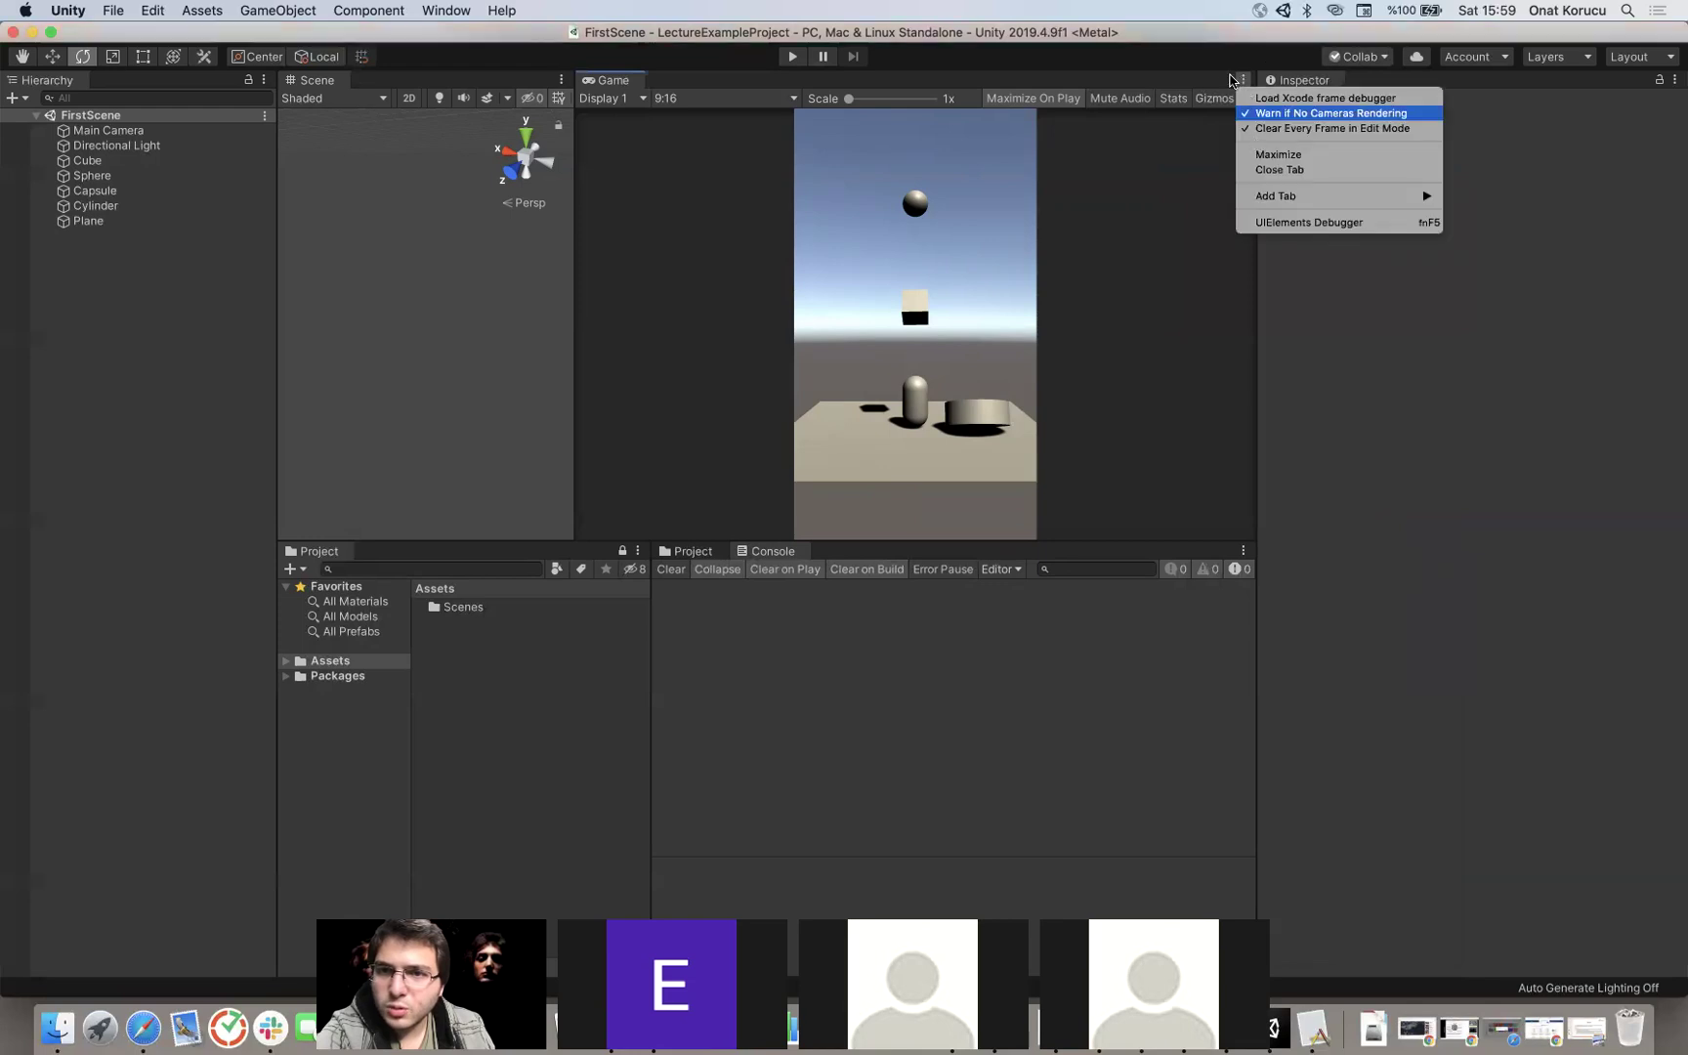
click(1199, 89)
click(1246, 99)
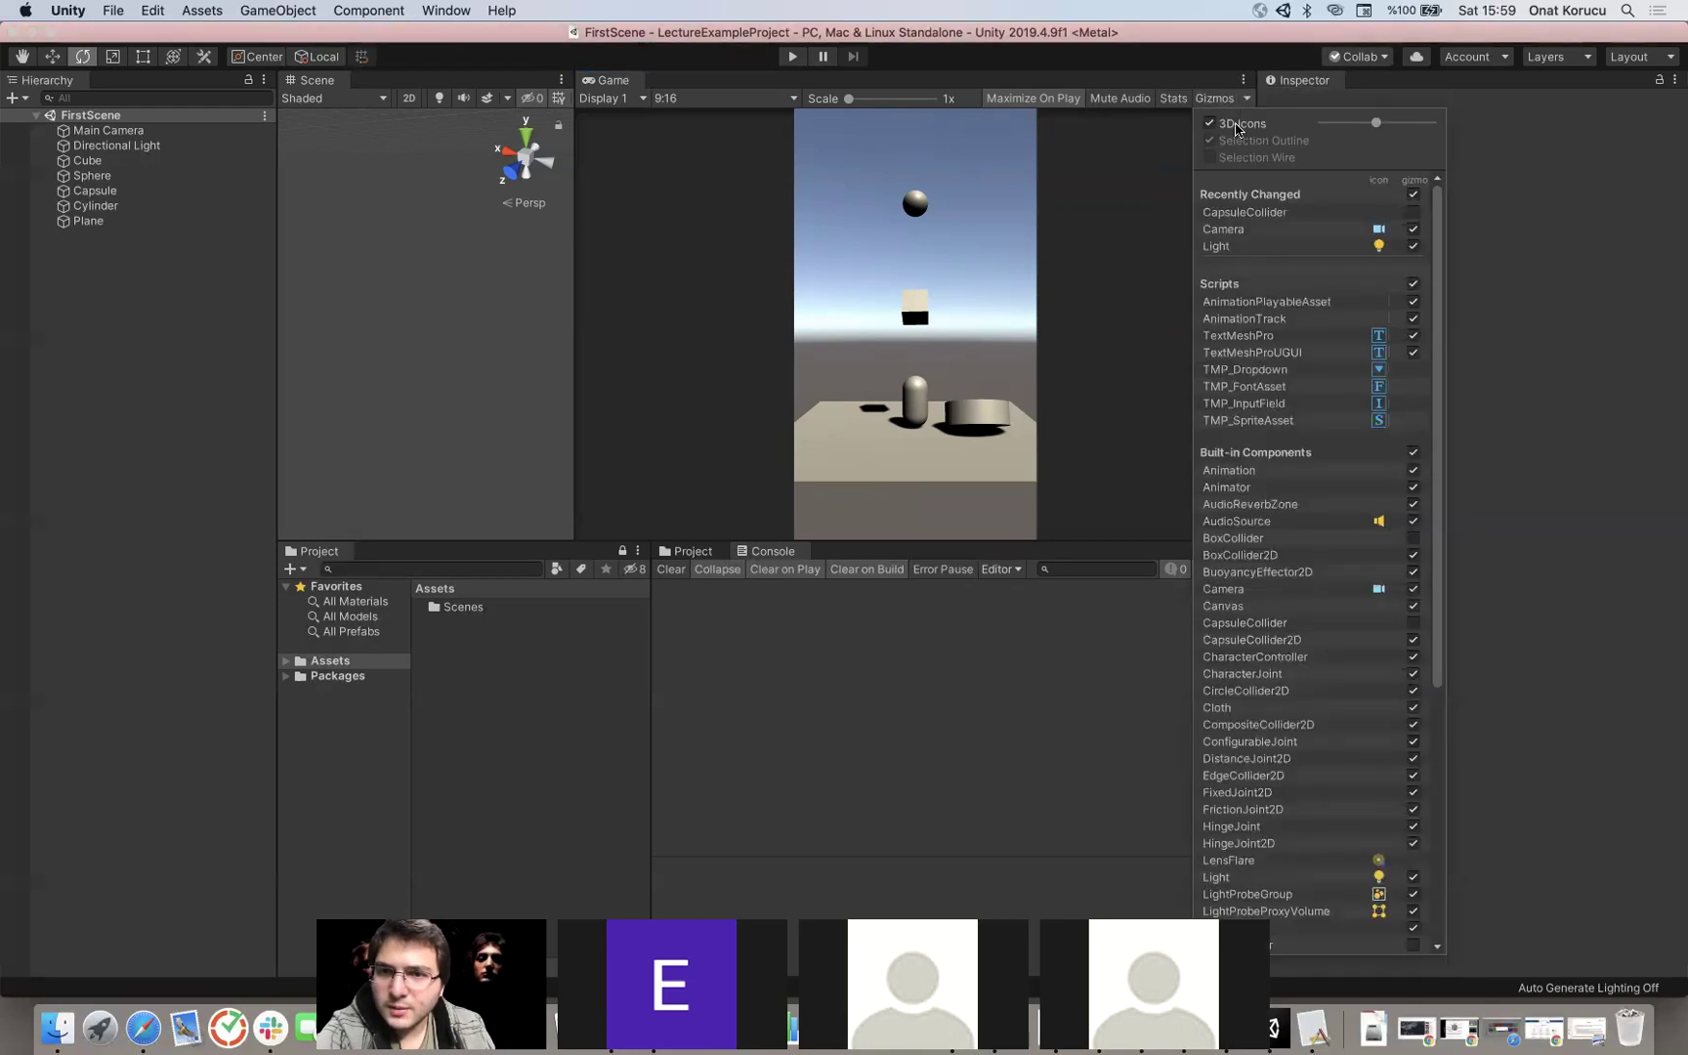
click(1412, 213)
scroll(1404, 381, down, 5)
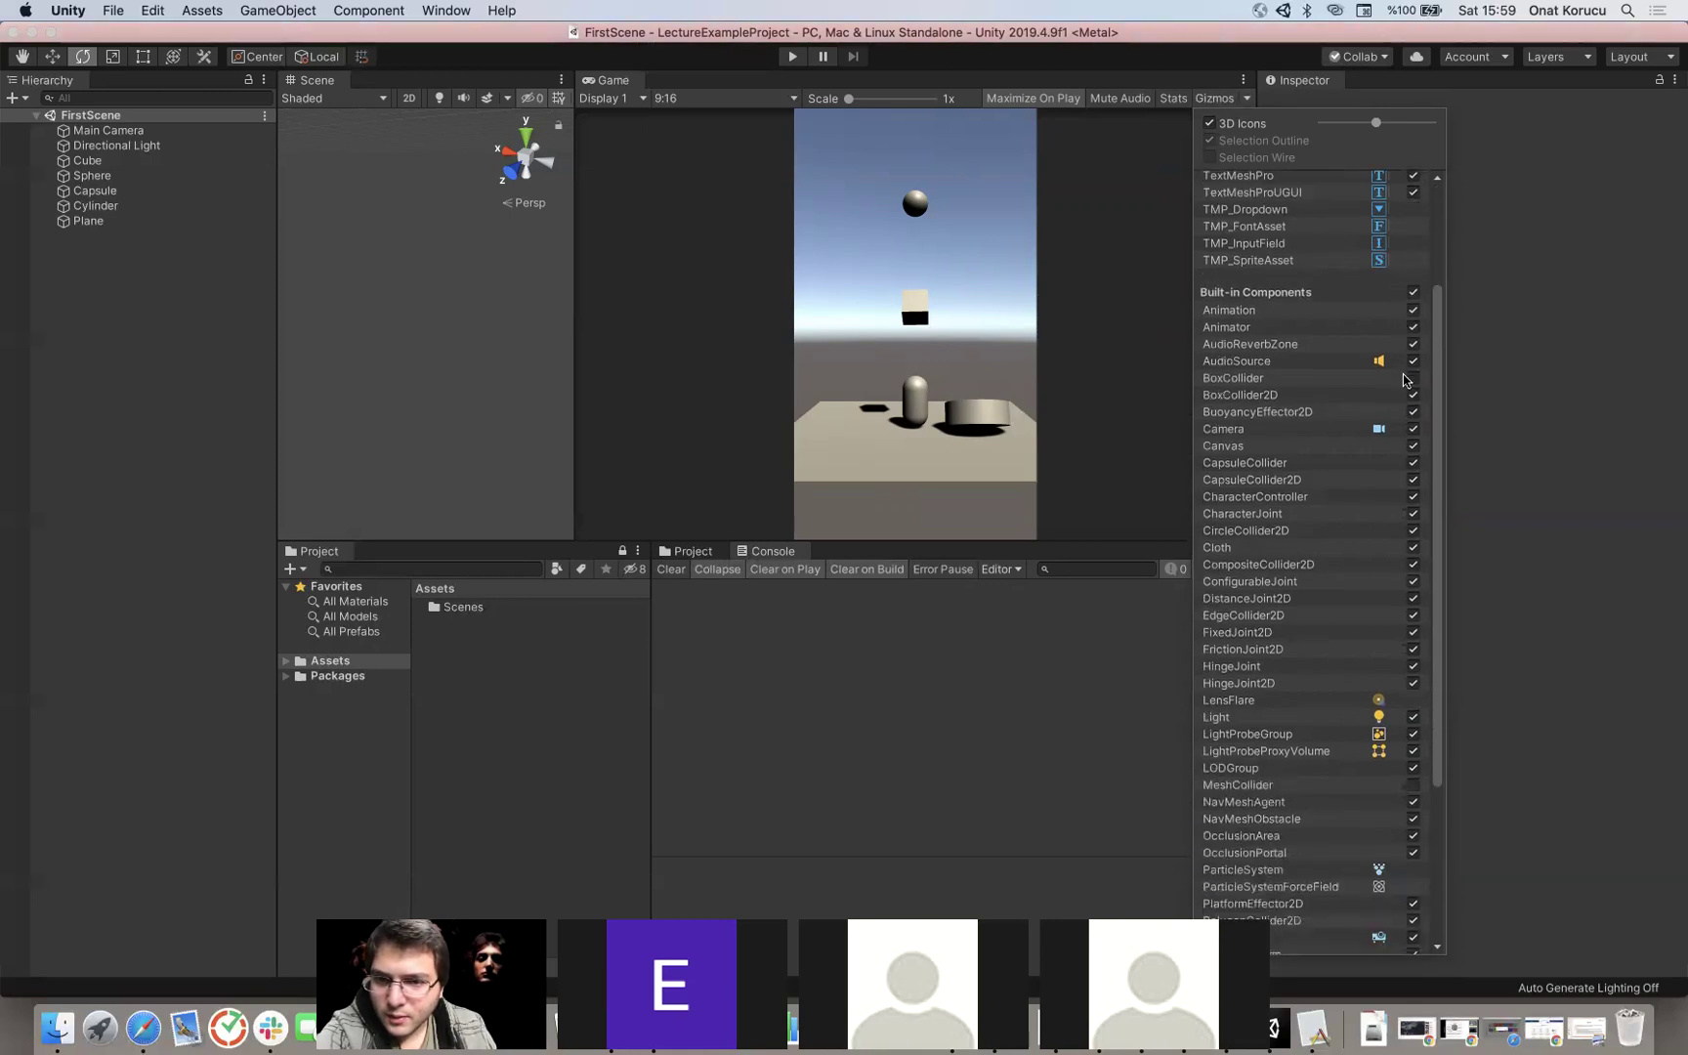
scroll(1406, 379, down, 3)
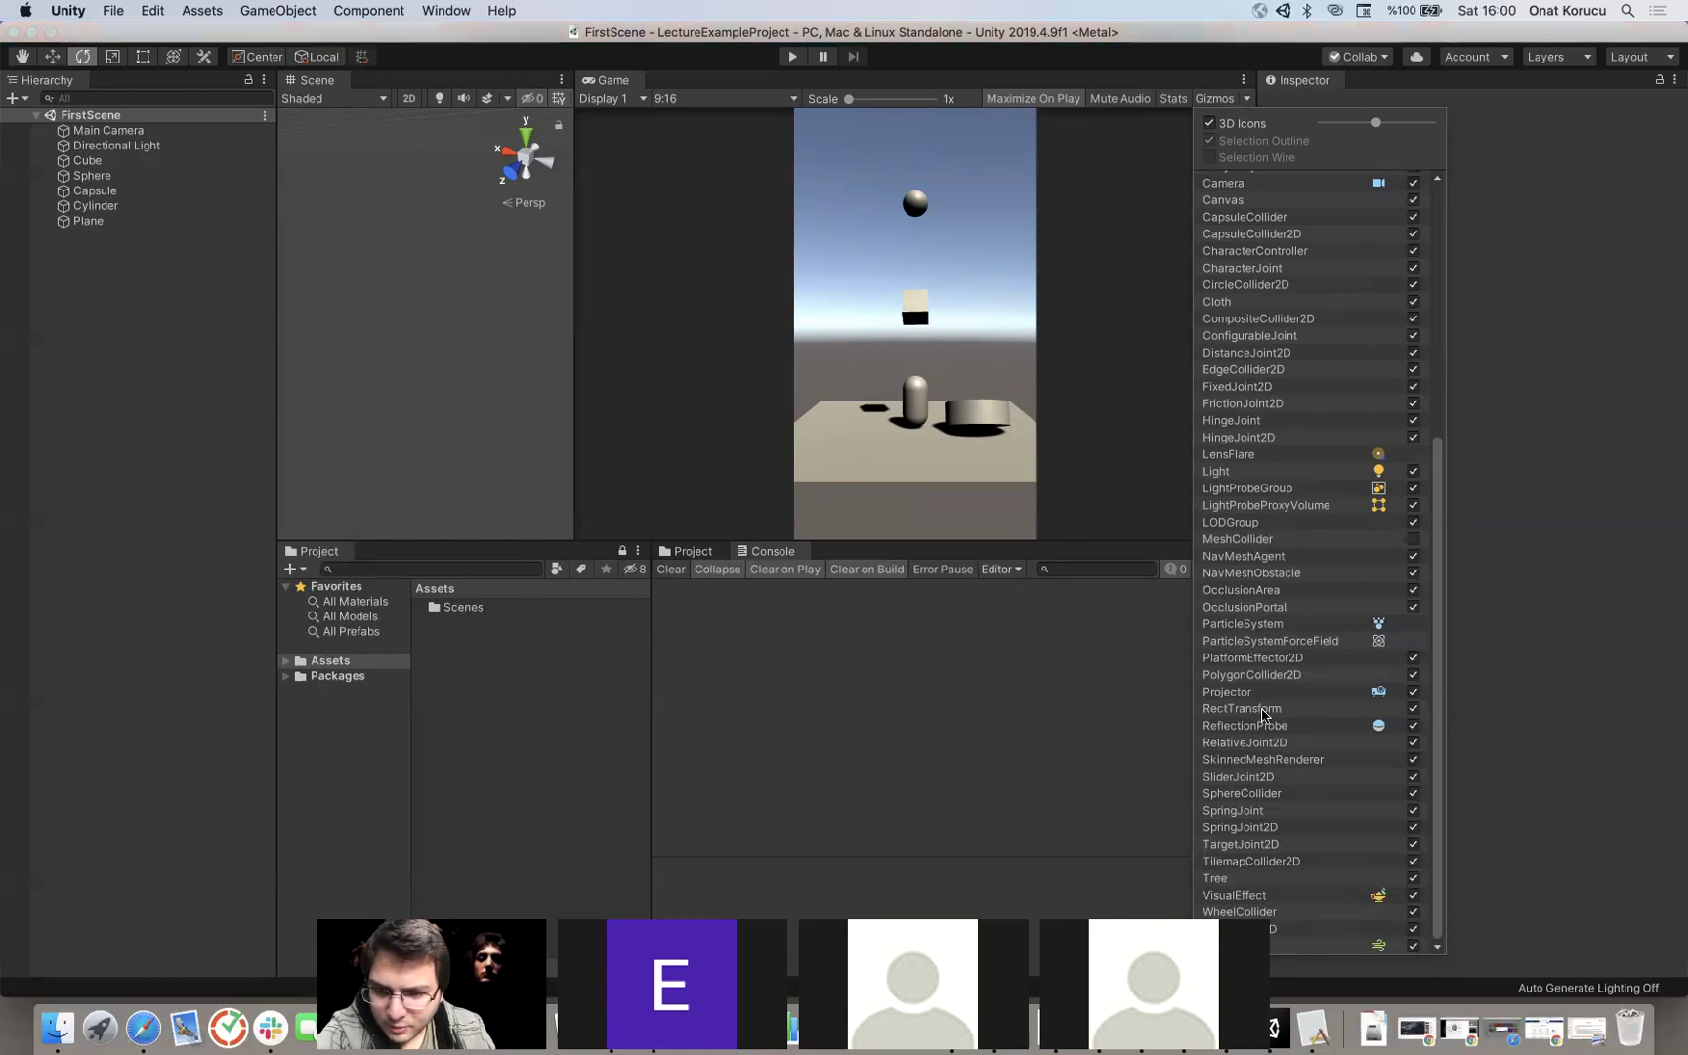
scroll(1263, 713, up, 8)
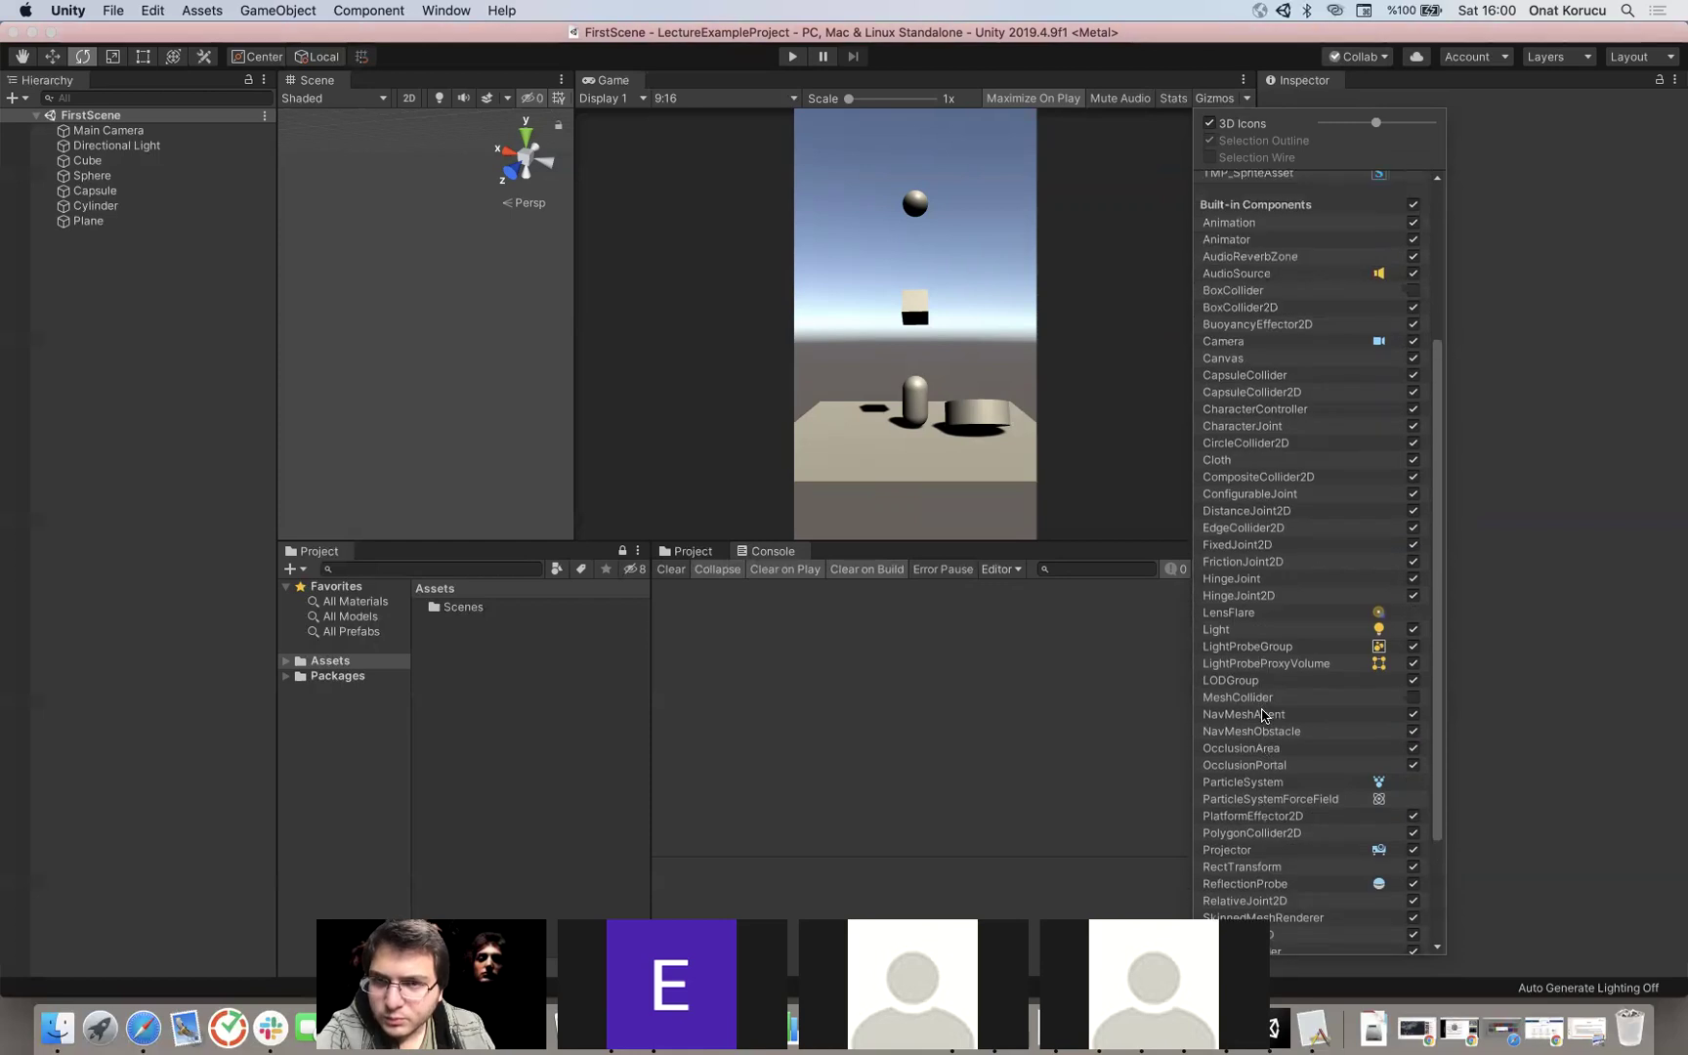
click(1520, 576)
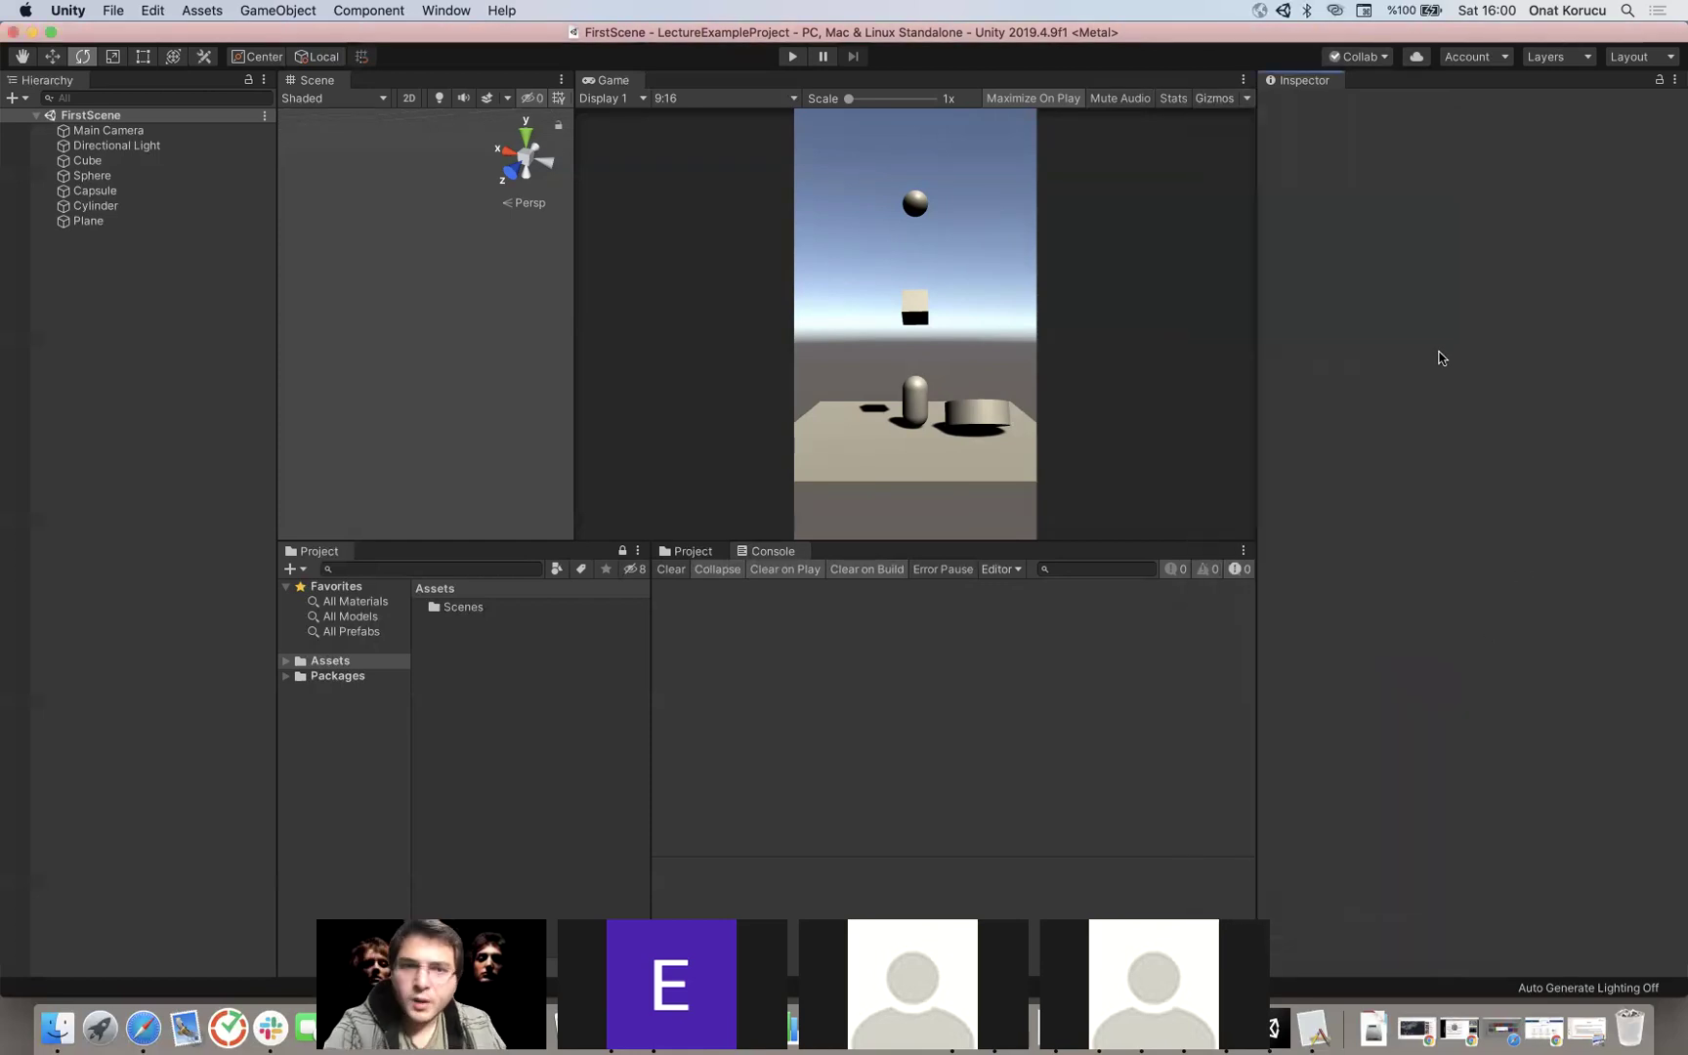
Step: Set the Game view's aspect ratio to 16:10 and narrow the view by widening the Scene view beside it
click(746, 97)
click(727, 100)
click(727, 101)
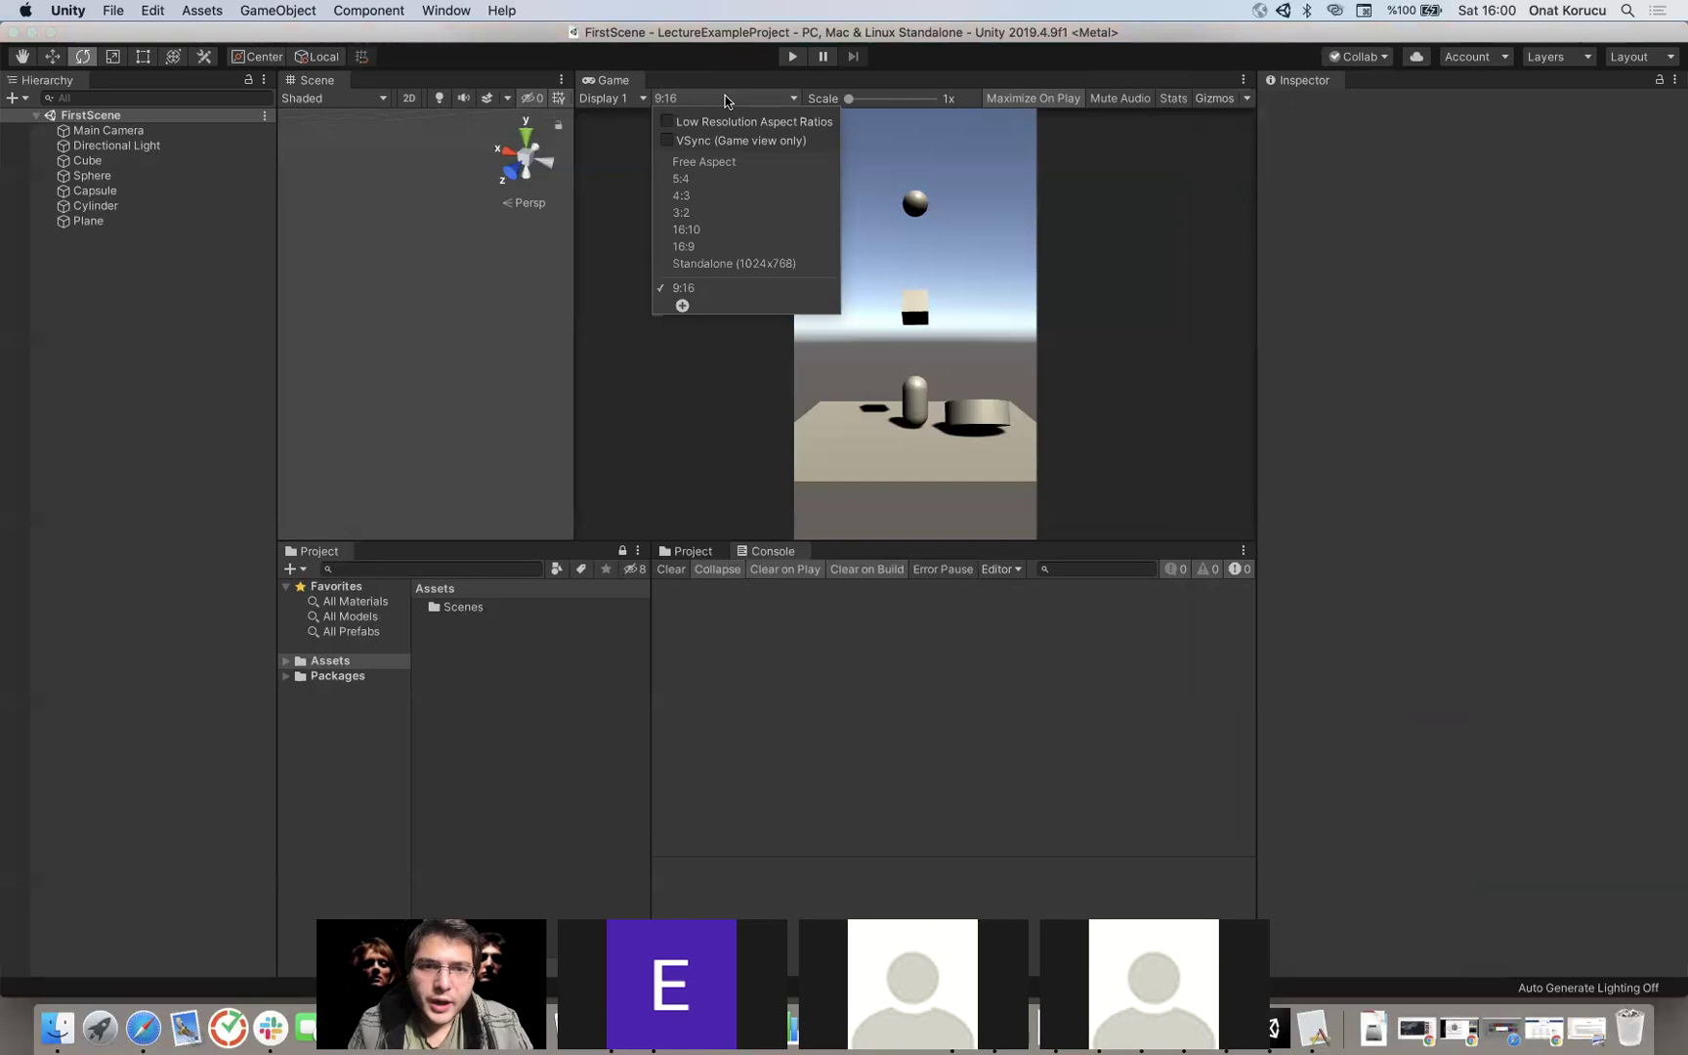
click(727, 99)
click(727, 100)
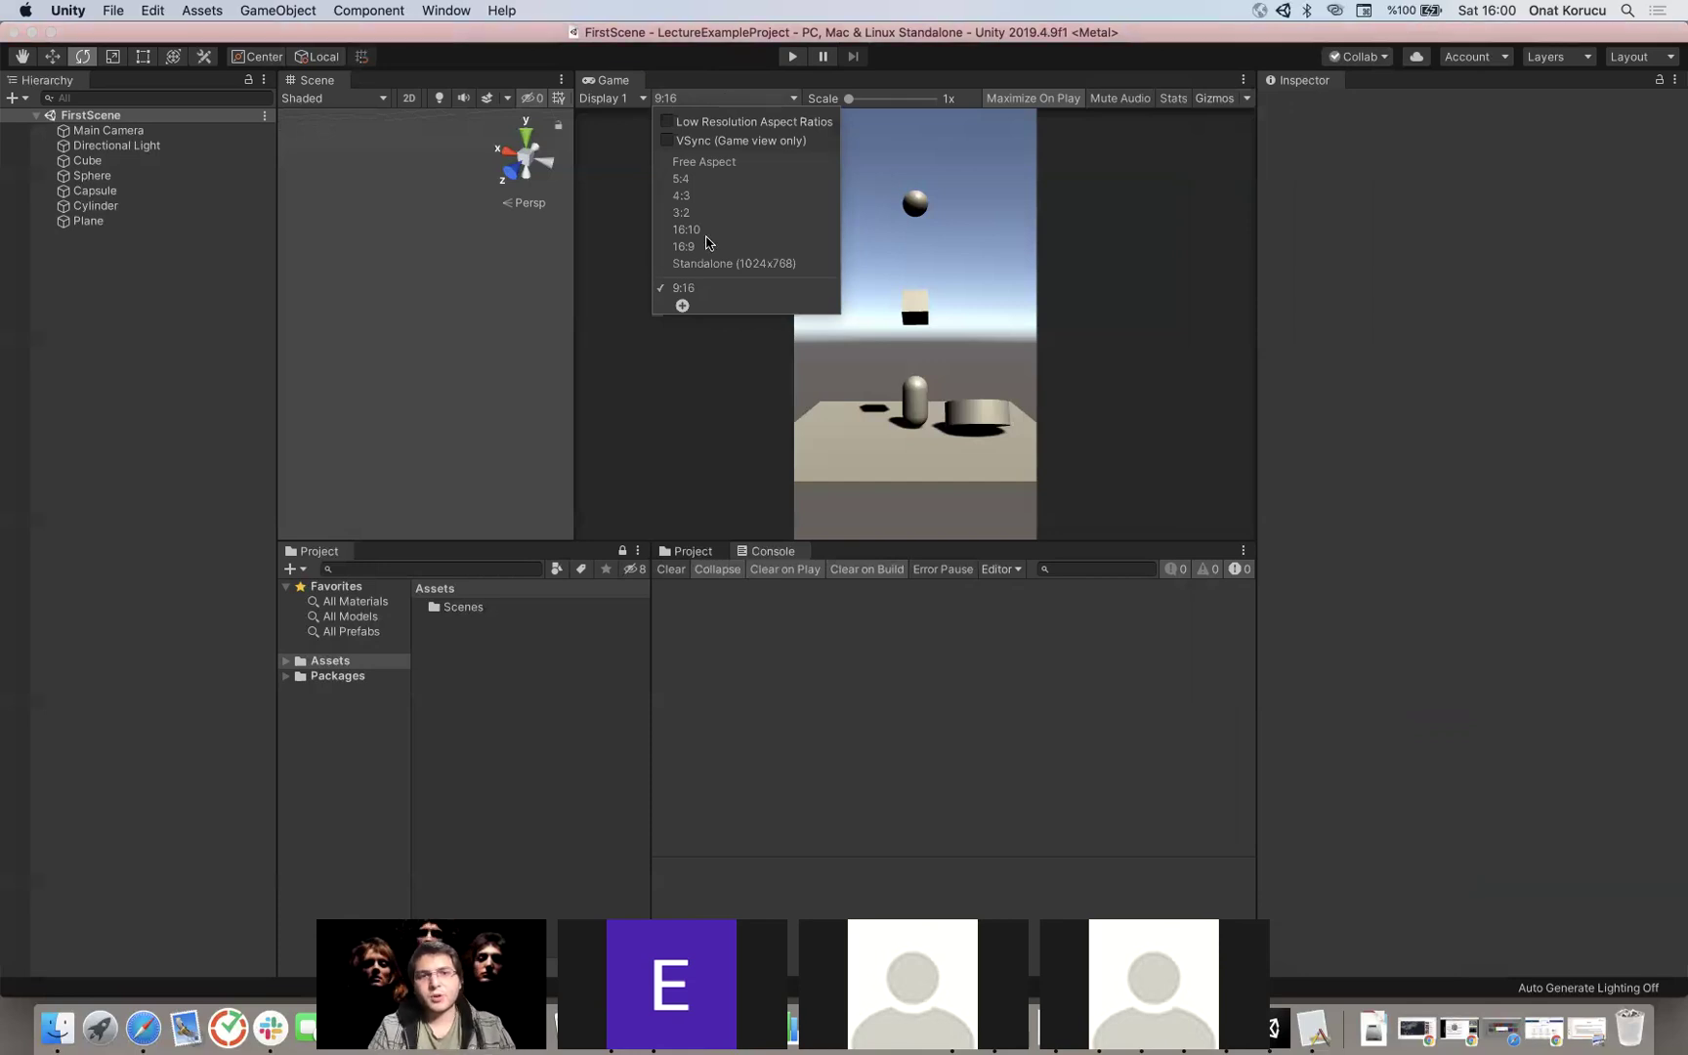
click(705, 233)
click(726, 99)
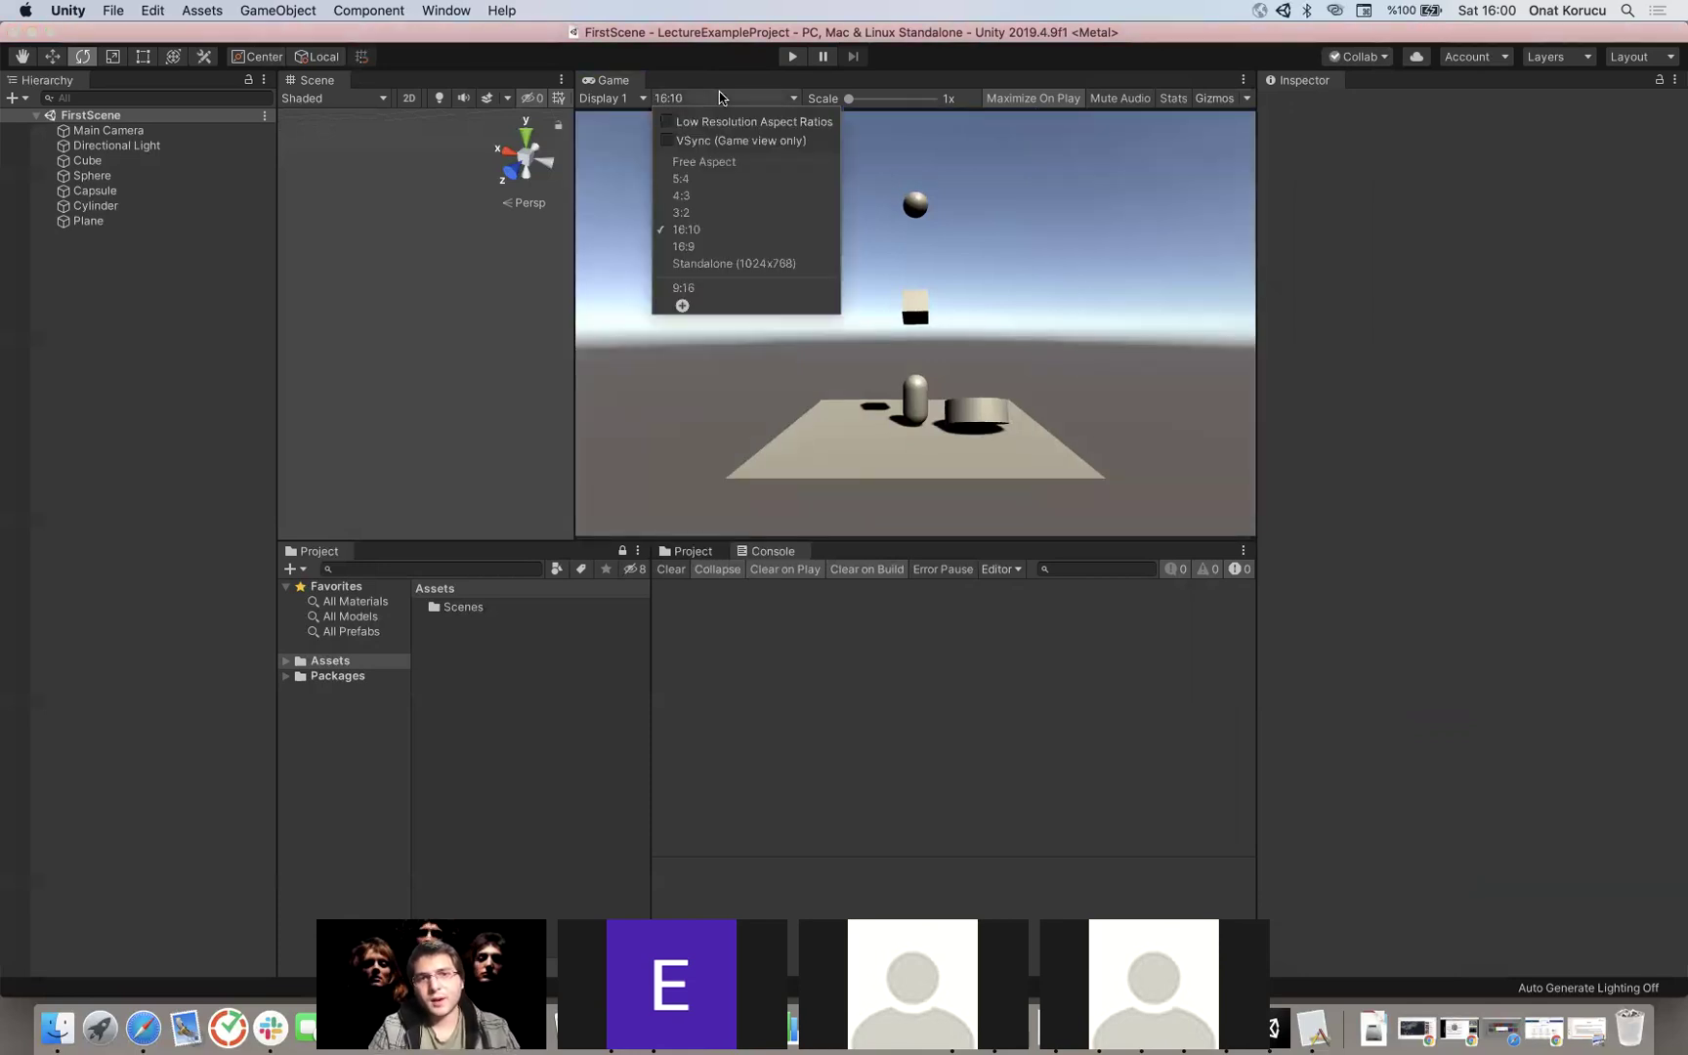
click(575, 342)
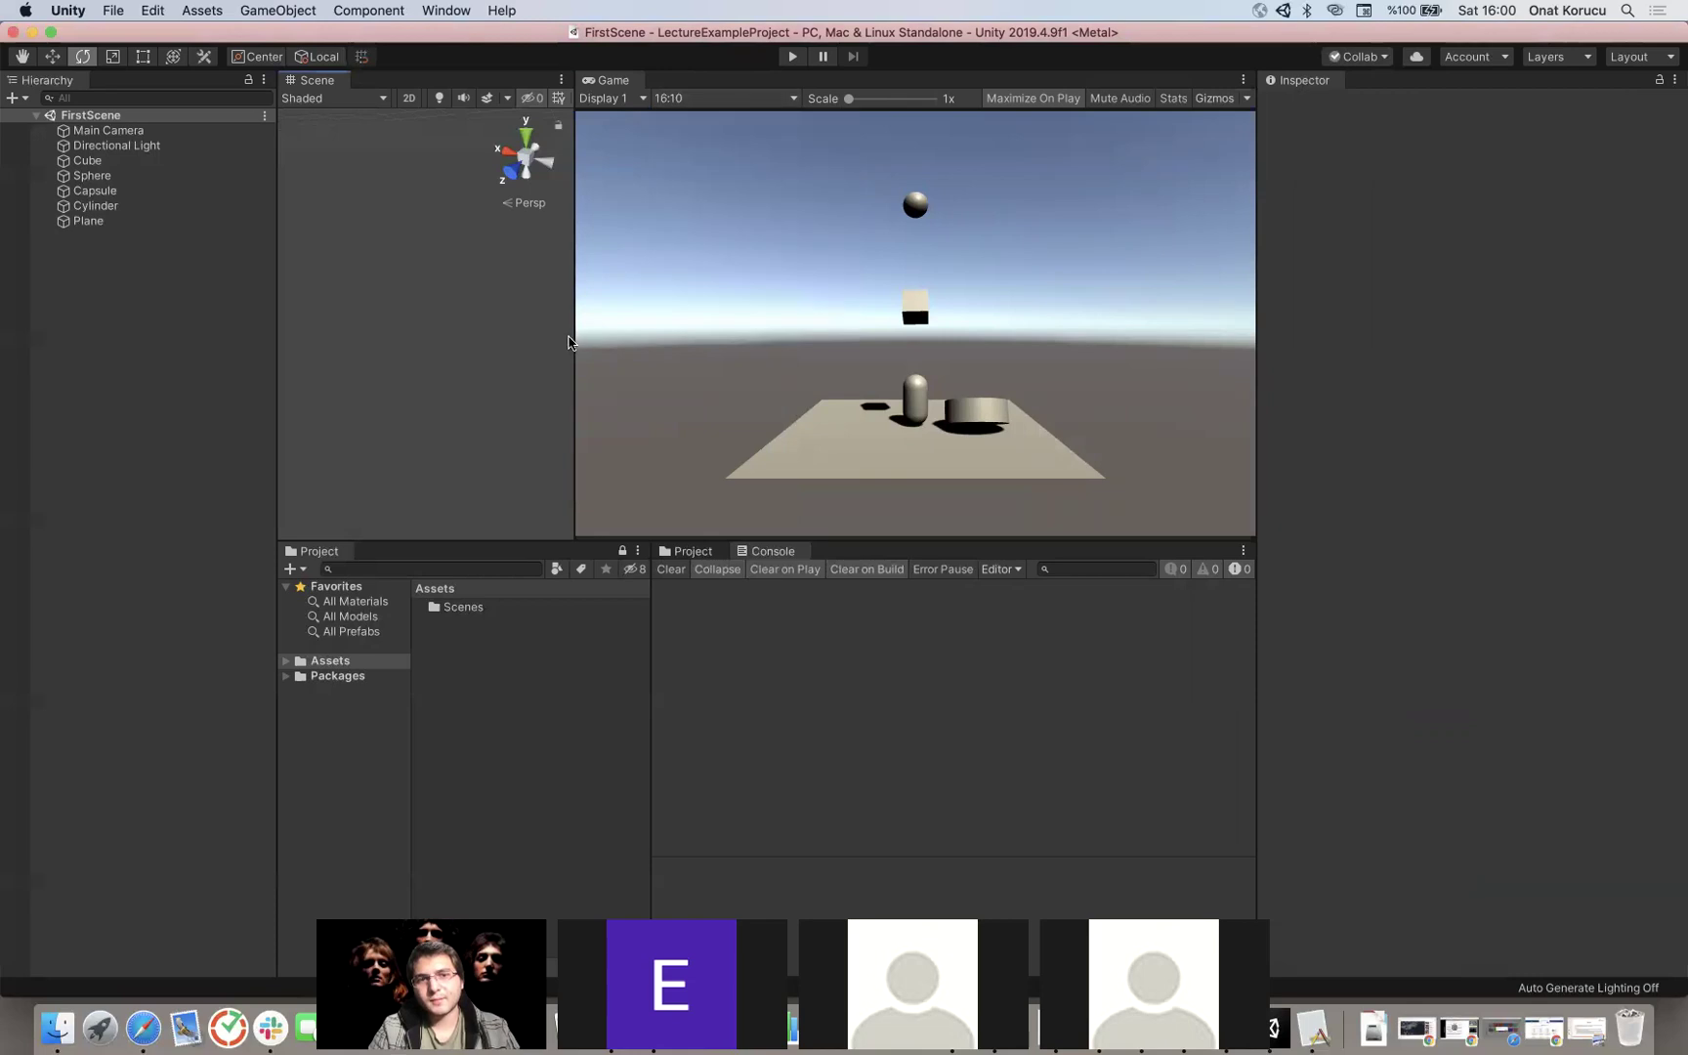
drag(569, 339, 561, 342)
drag(431, 343, 860, 269)
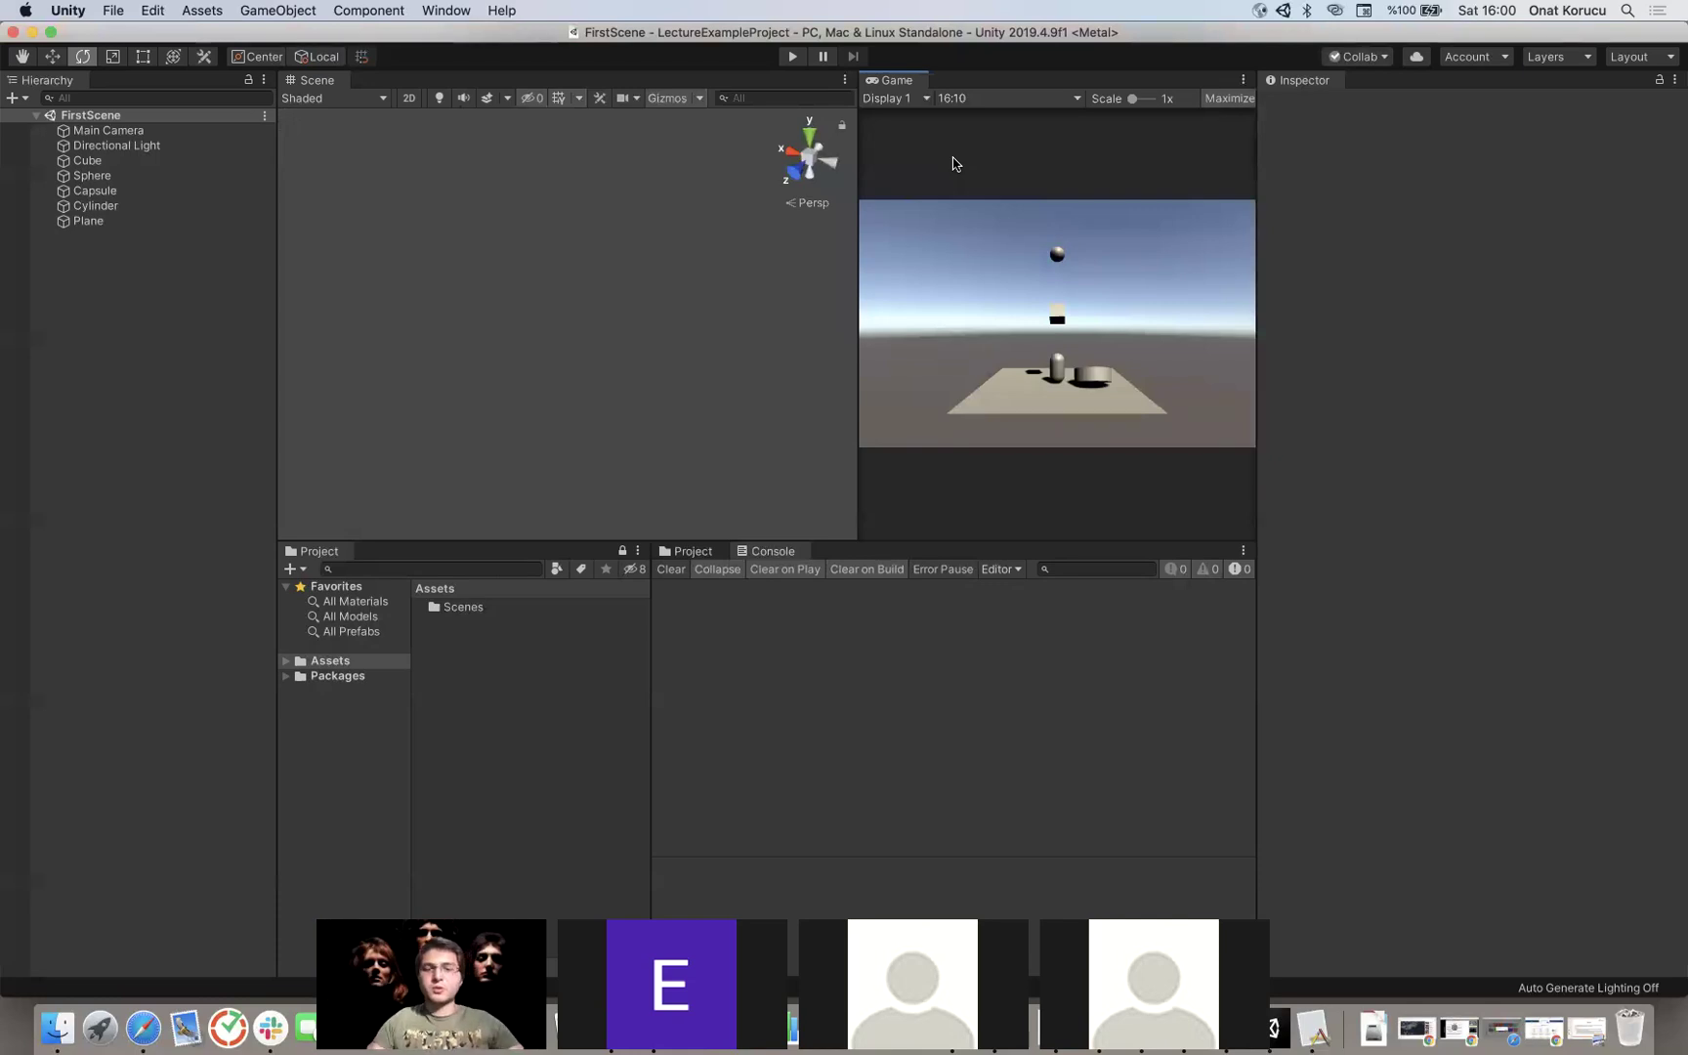
Step: Set the Game view to Free Aspect and resize its borders with the Scene and Console views
click(1001, 99)
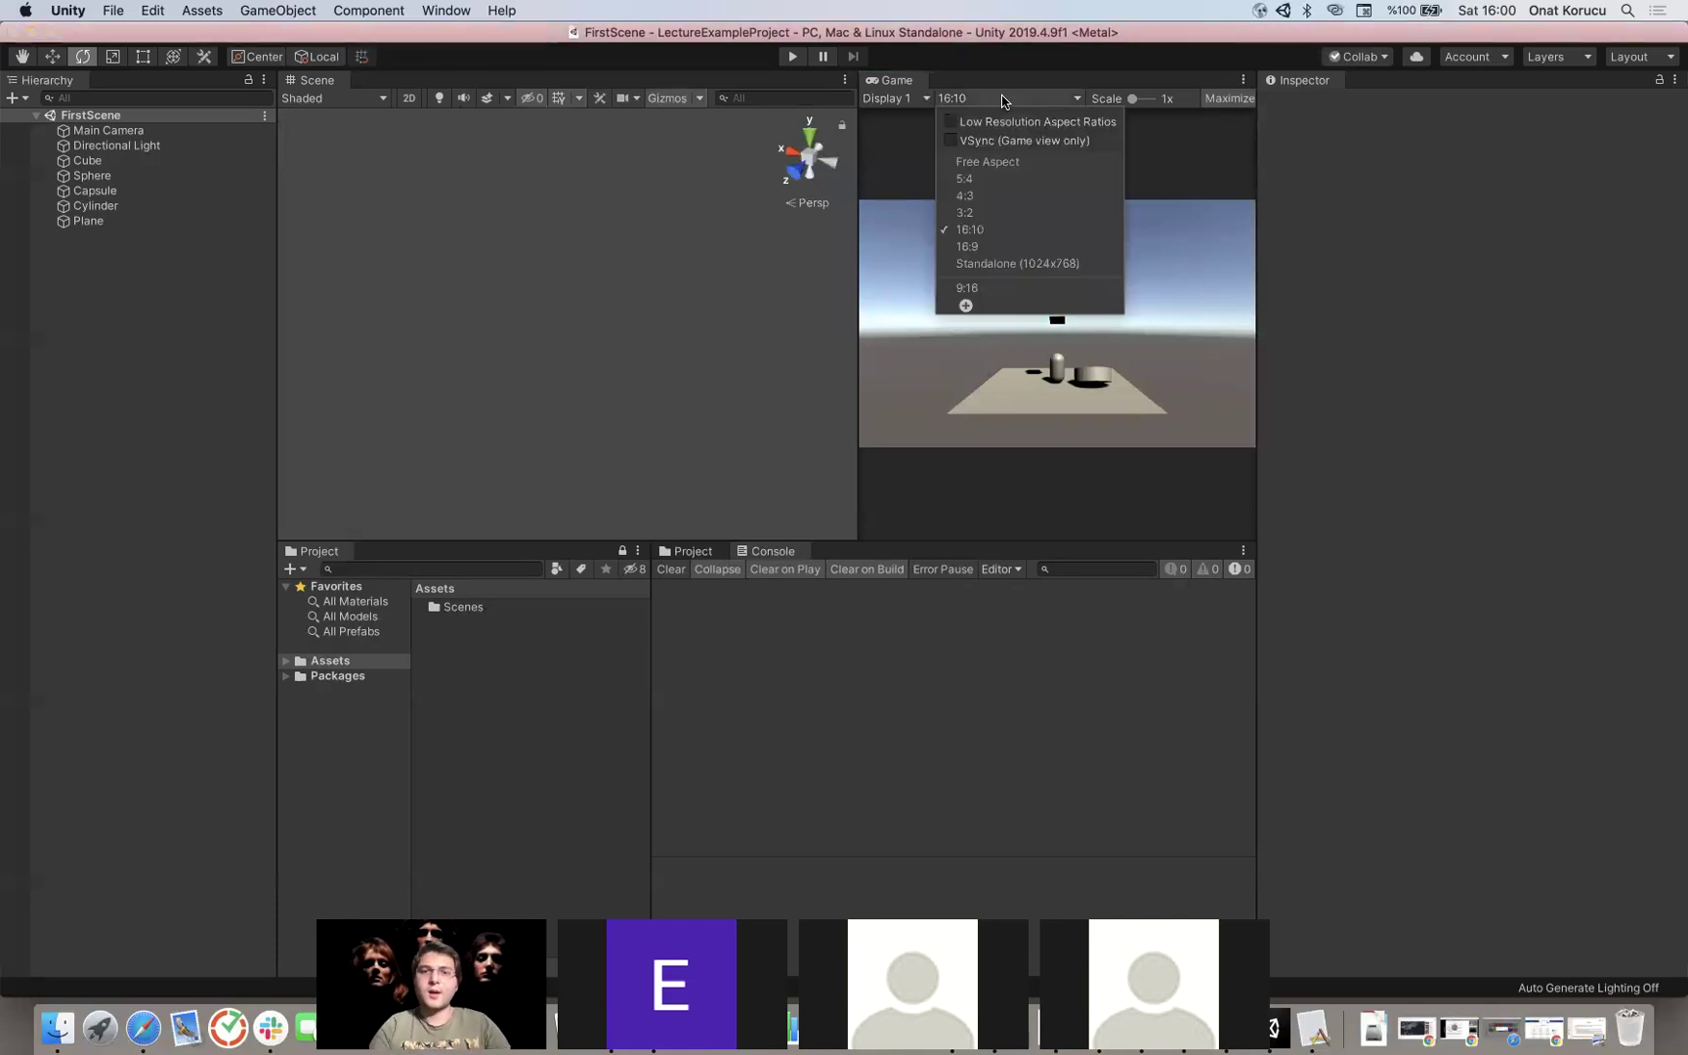
click(983, 161)
drag(852, 205, 674, 234)
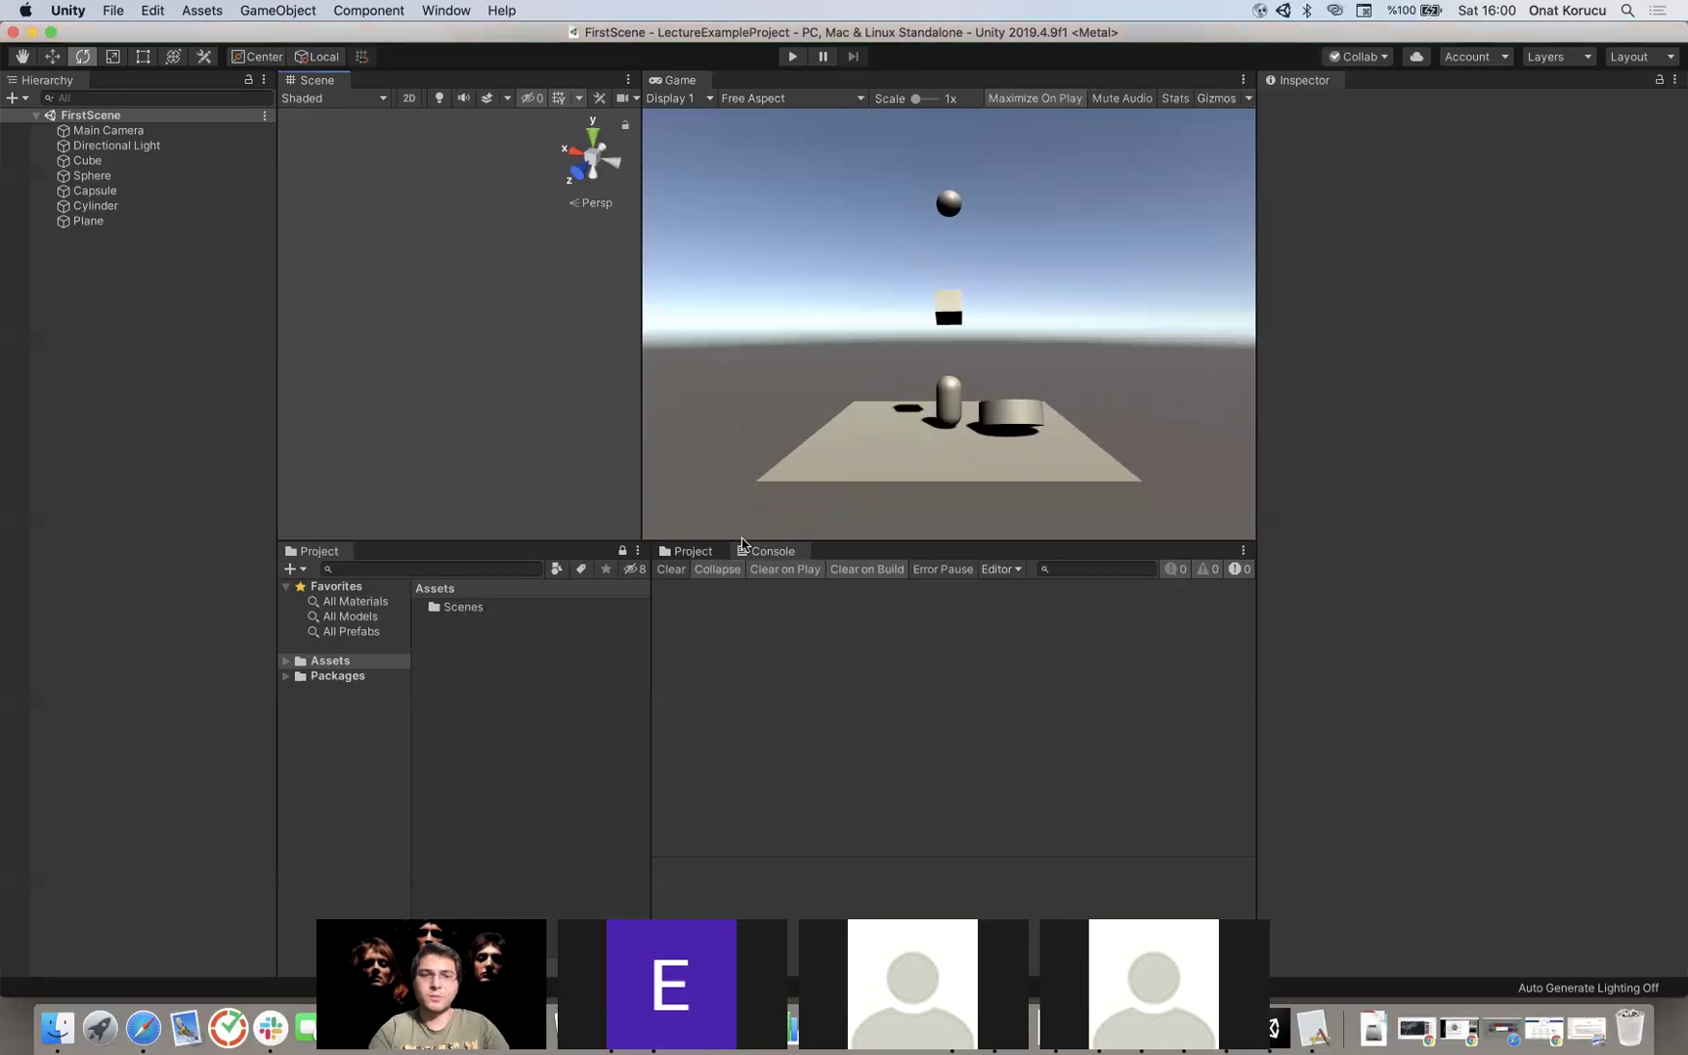
drag(877, 542, 841, 559)
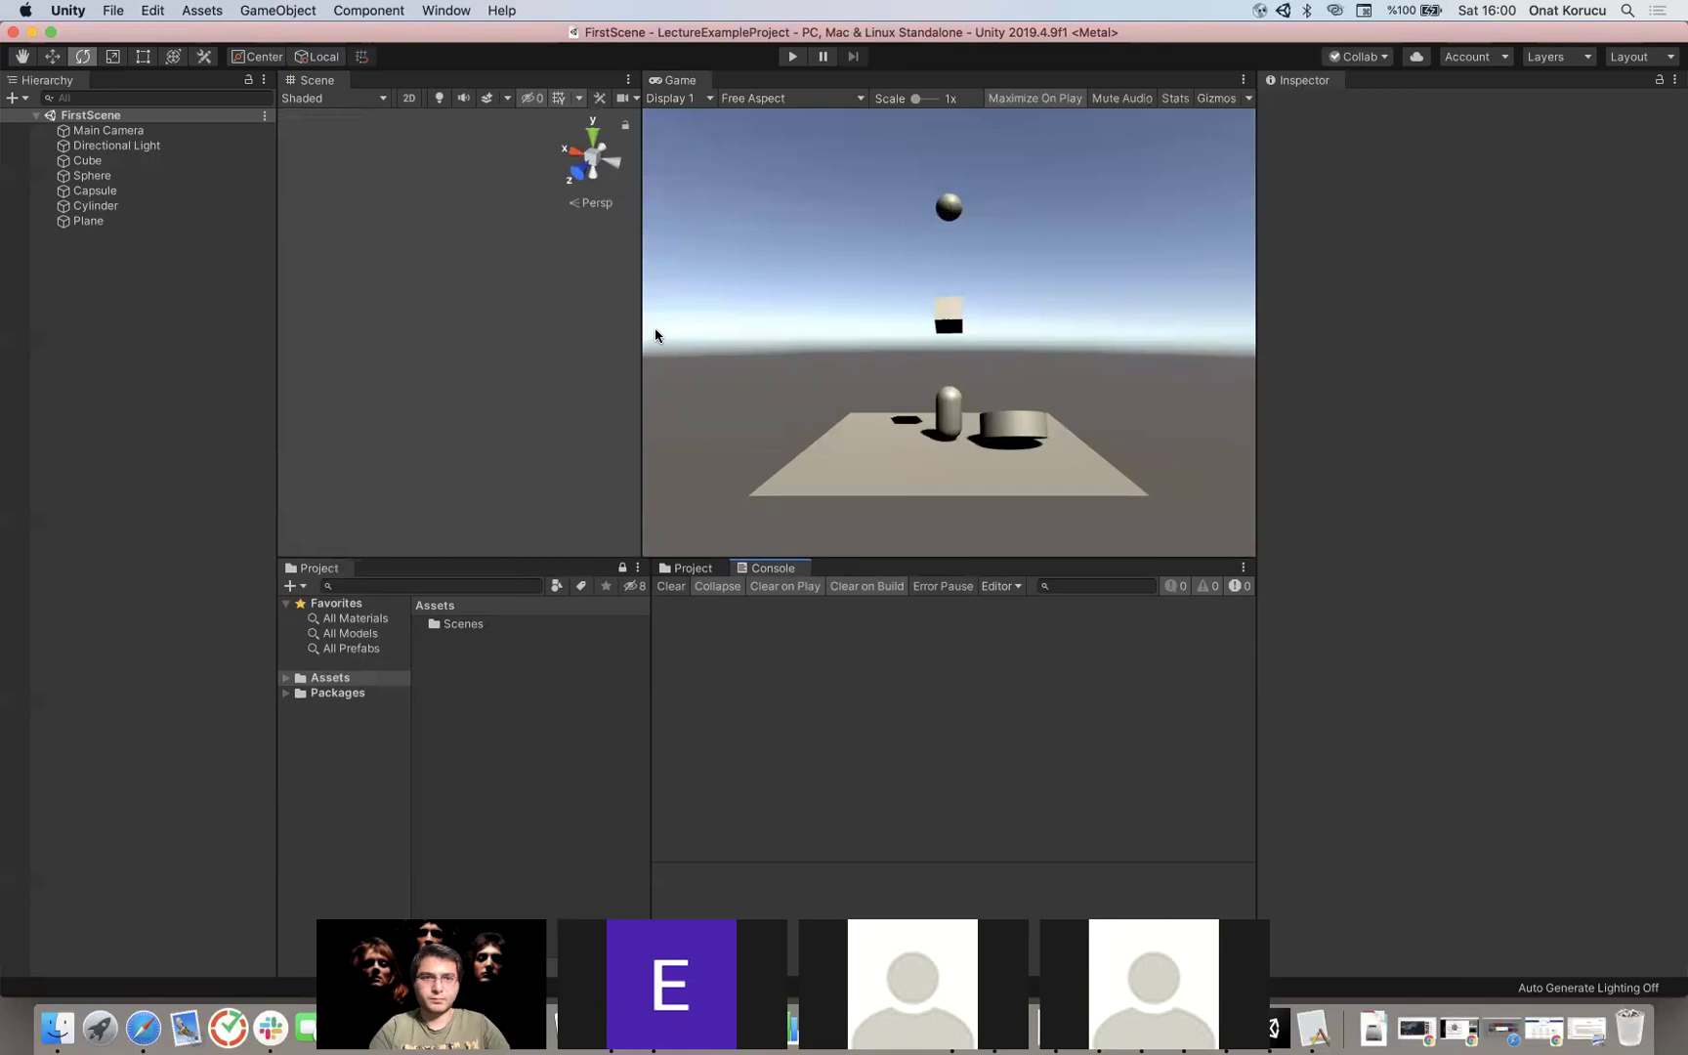
drag(642, 332, 776, 311)
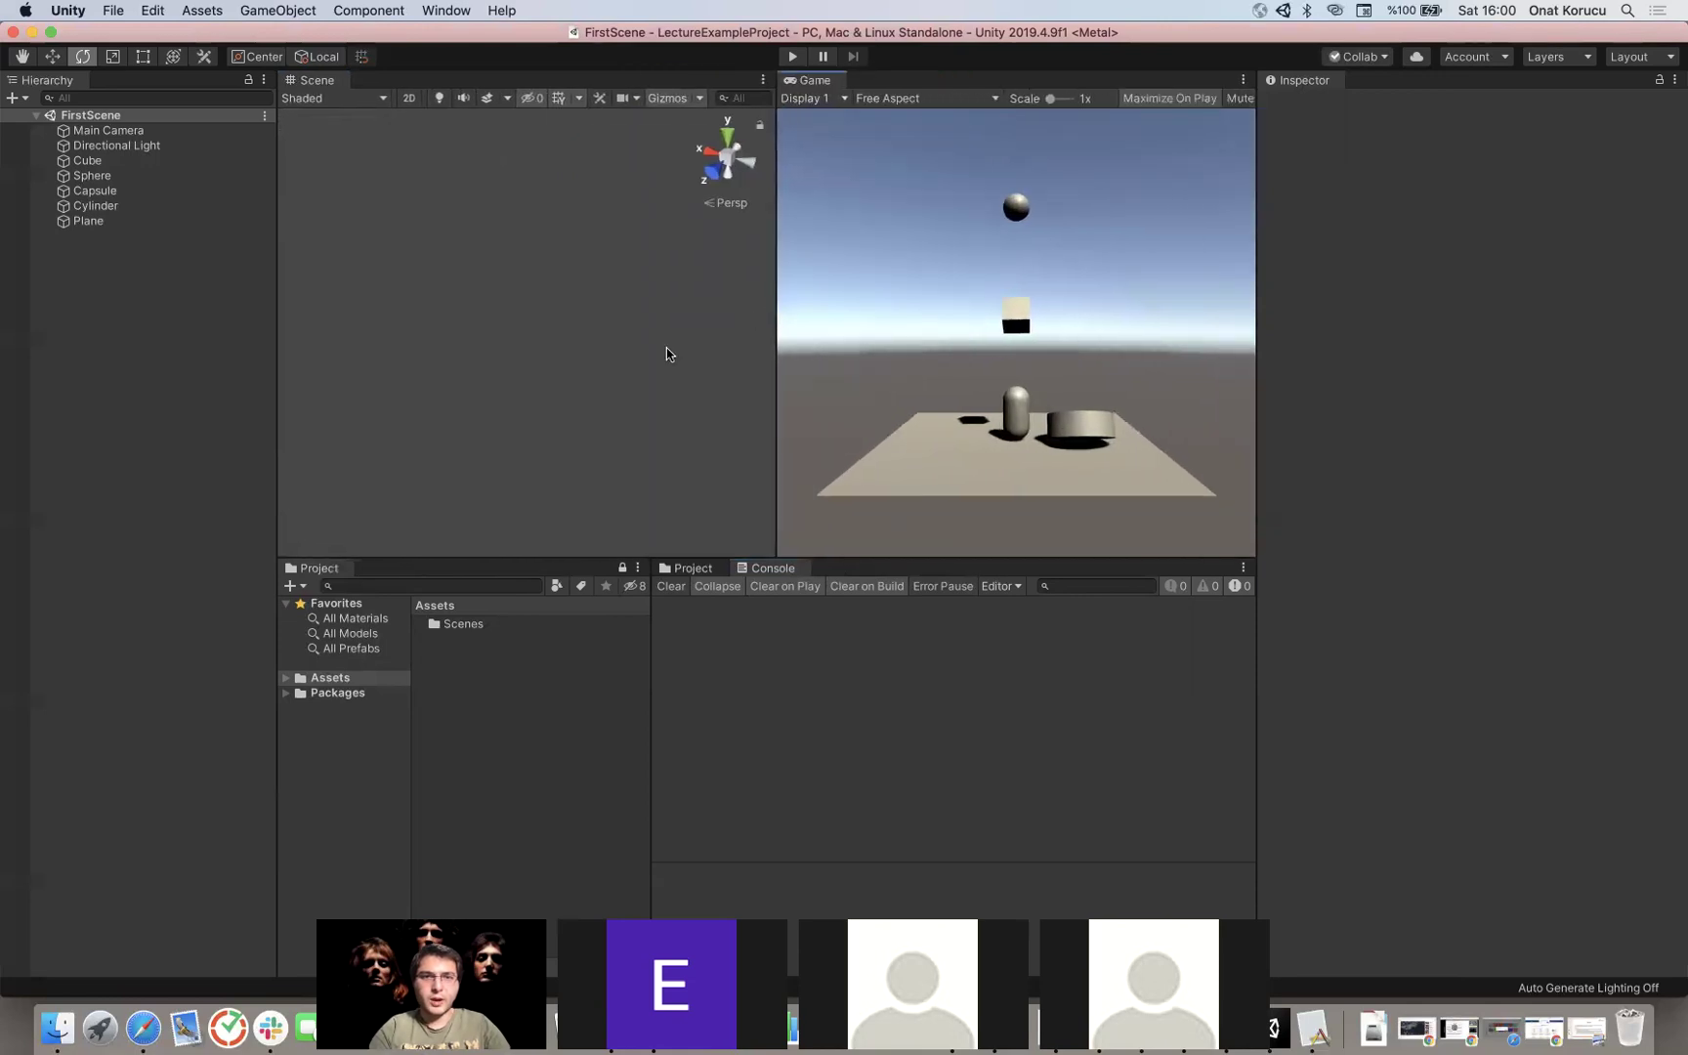
Step: Select the Cube and frame it in the Scene view together with the surrounding objects
double_click(124, 161)
scroll(471, 291, down, 10)
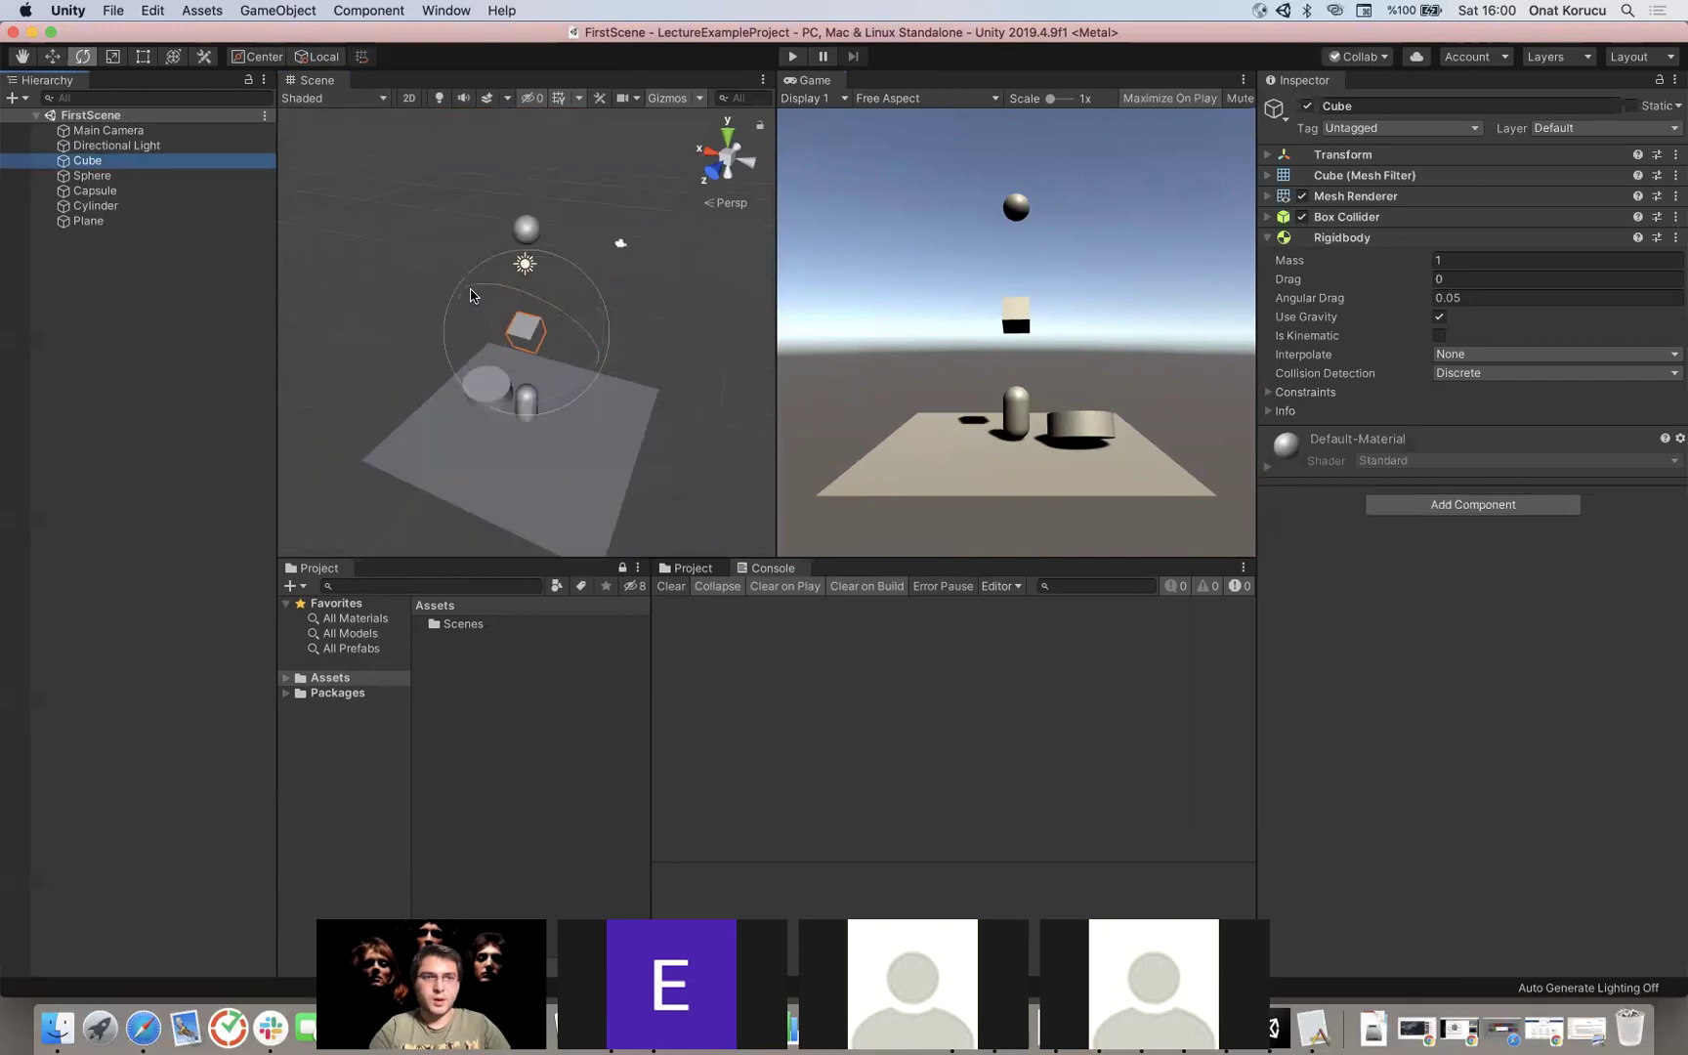
click(332, 84)
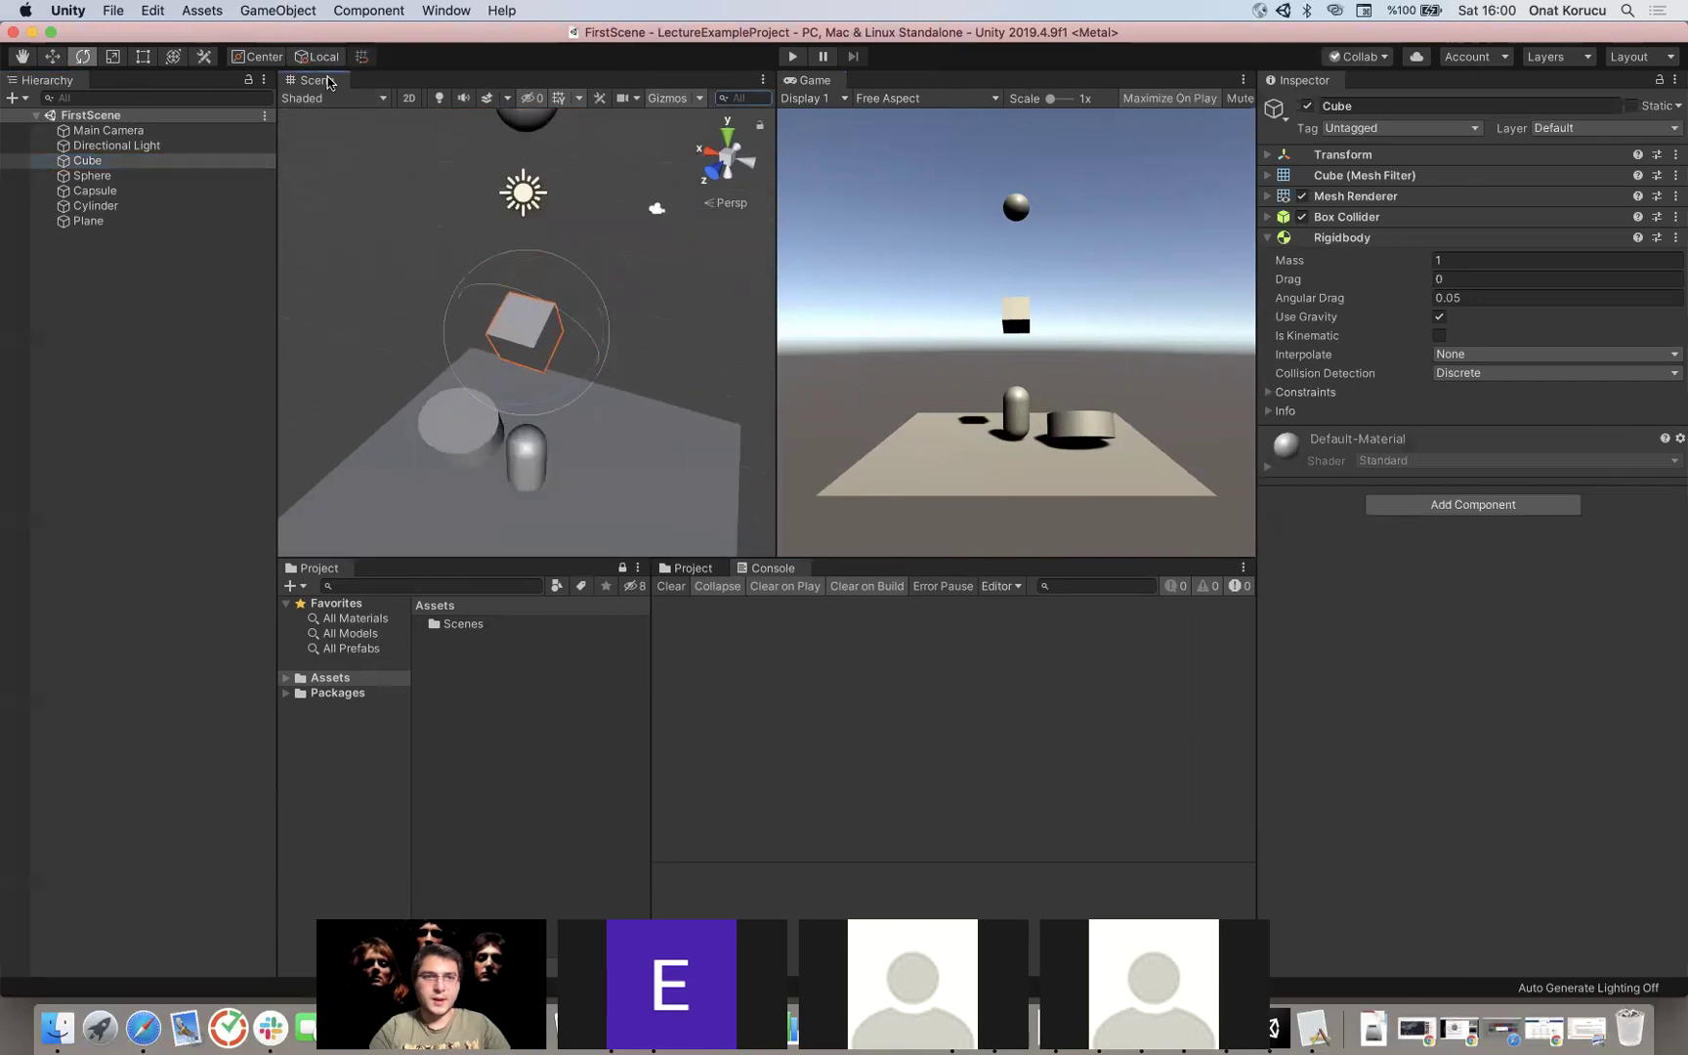
Step: Switch the Scene view to 2D mode and back to 3D, and look at the objects from another angle
click(410, 100)
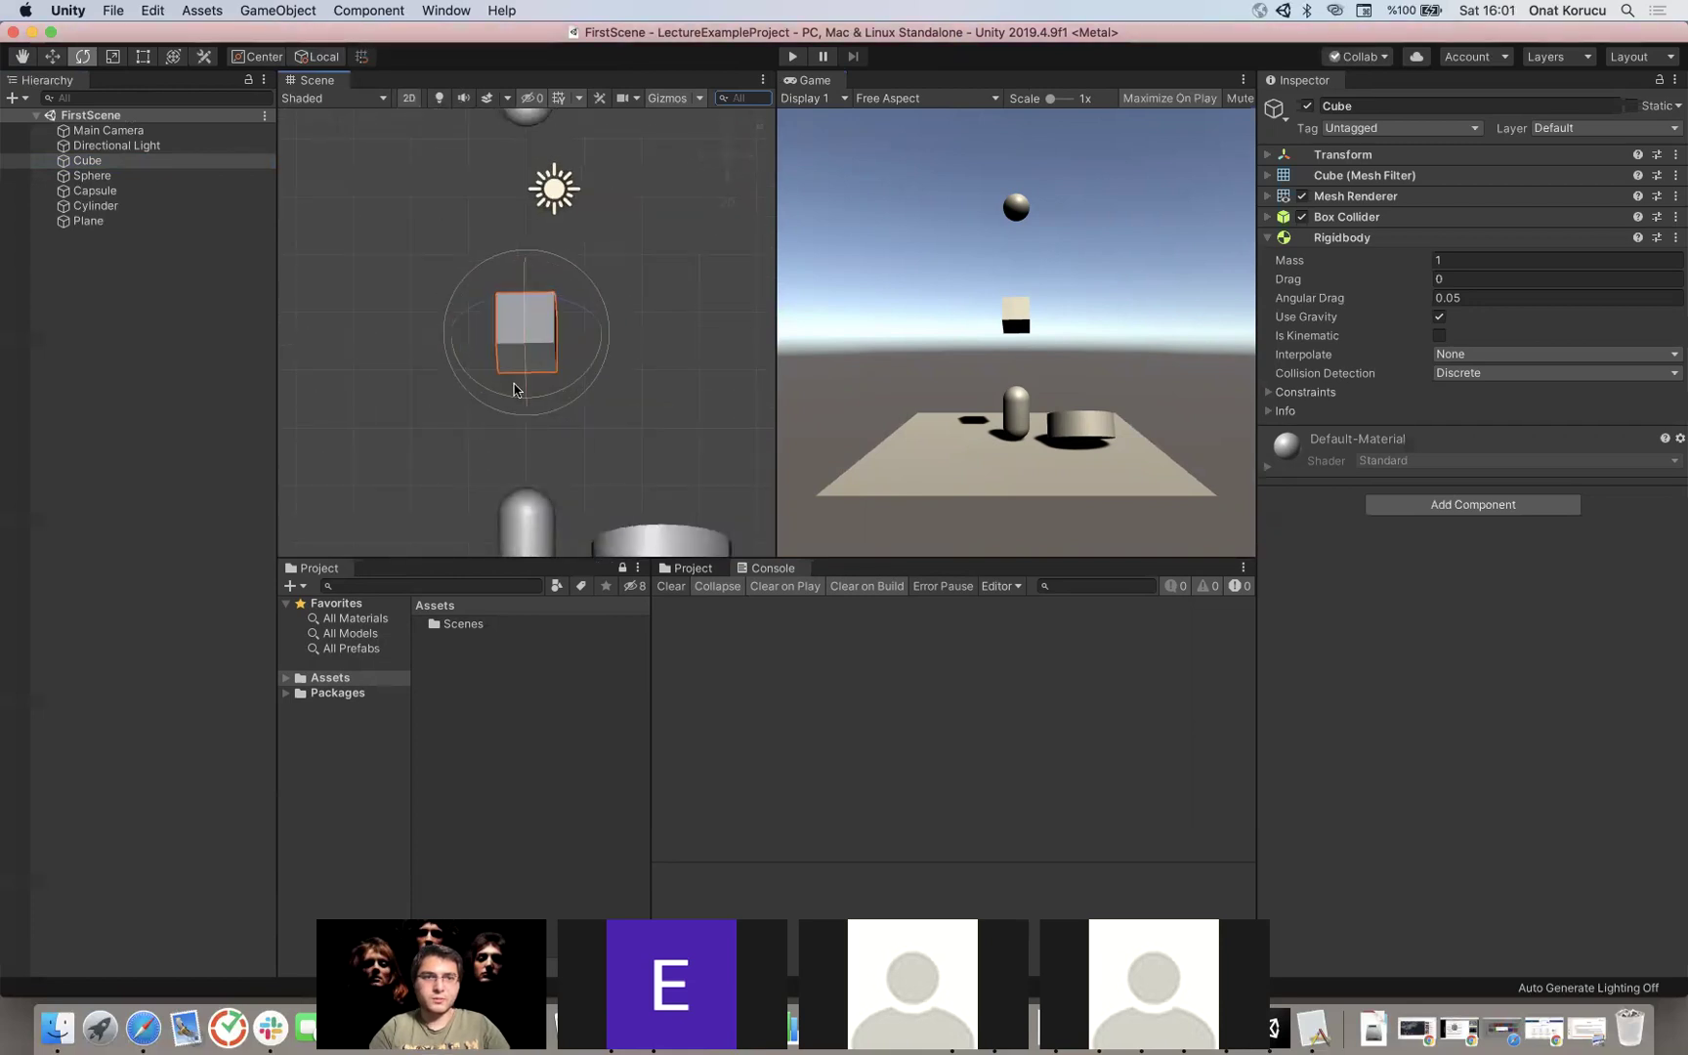
scroll(503, 327, down, 3)
scroll(503, 327, up, 3)
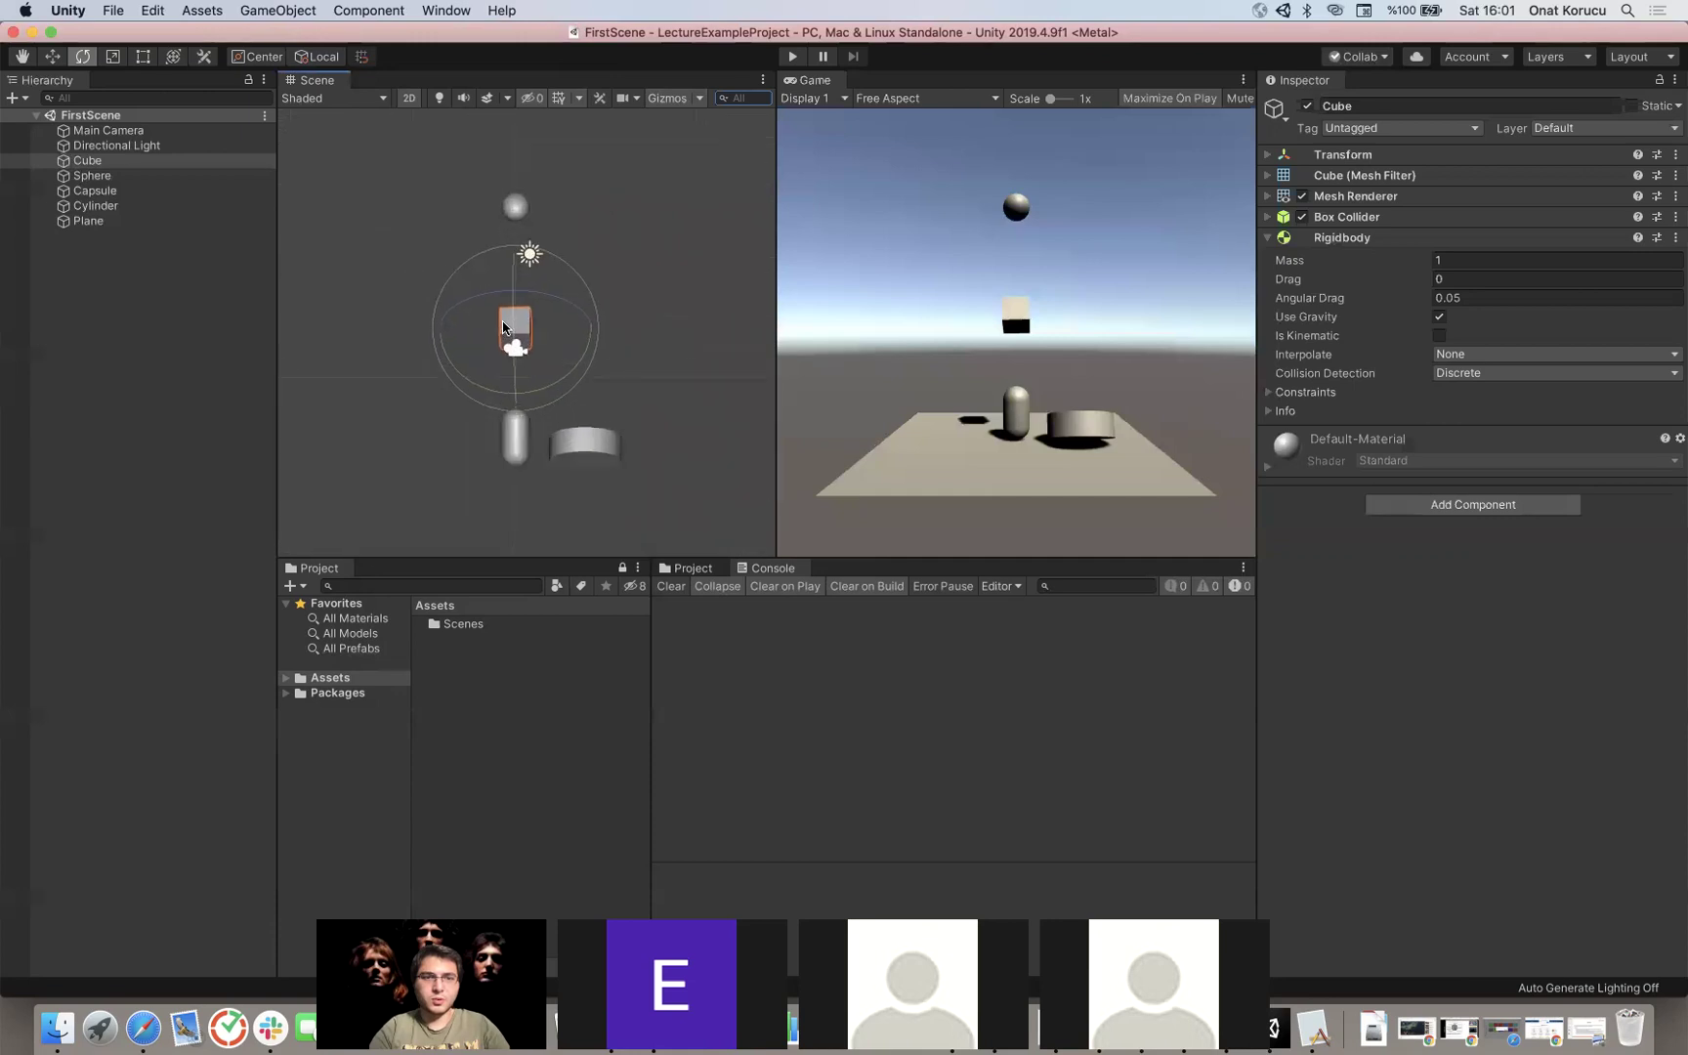
click(410, 98)
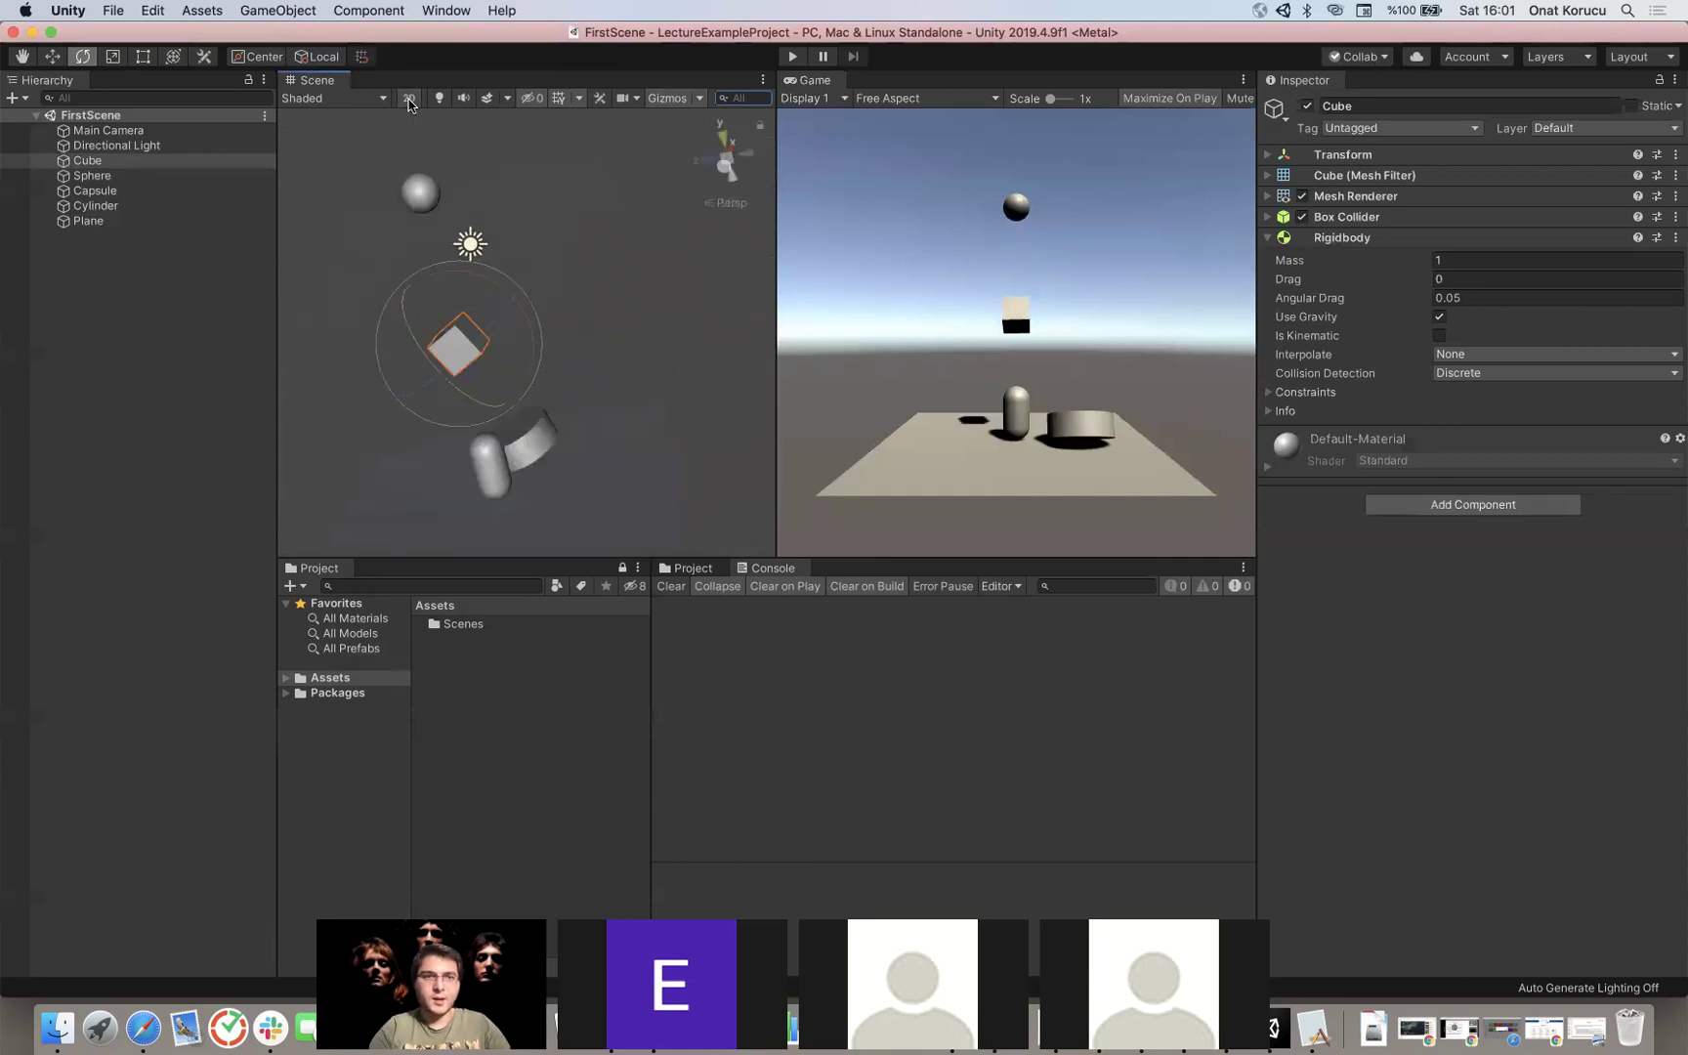
alt+drag(525, 318, 682, 358)
key(alt)
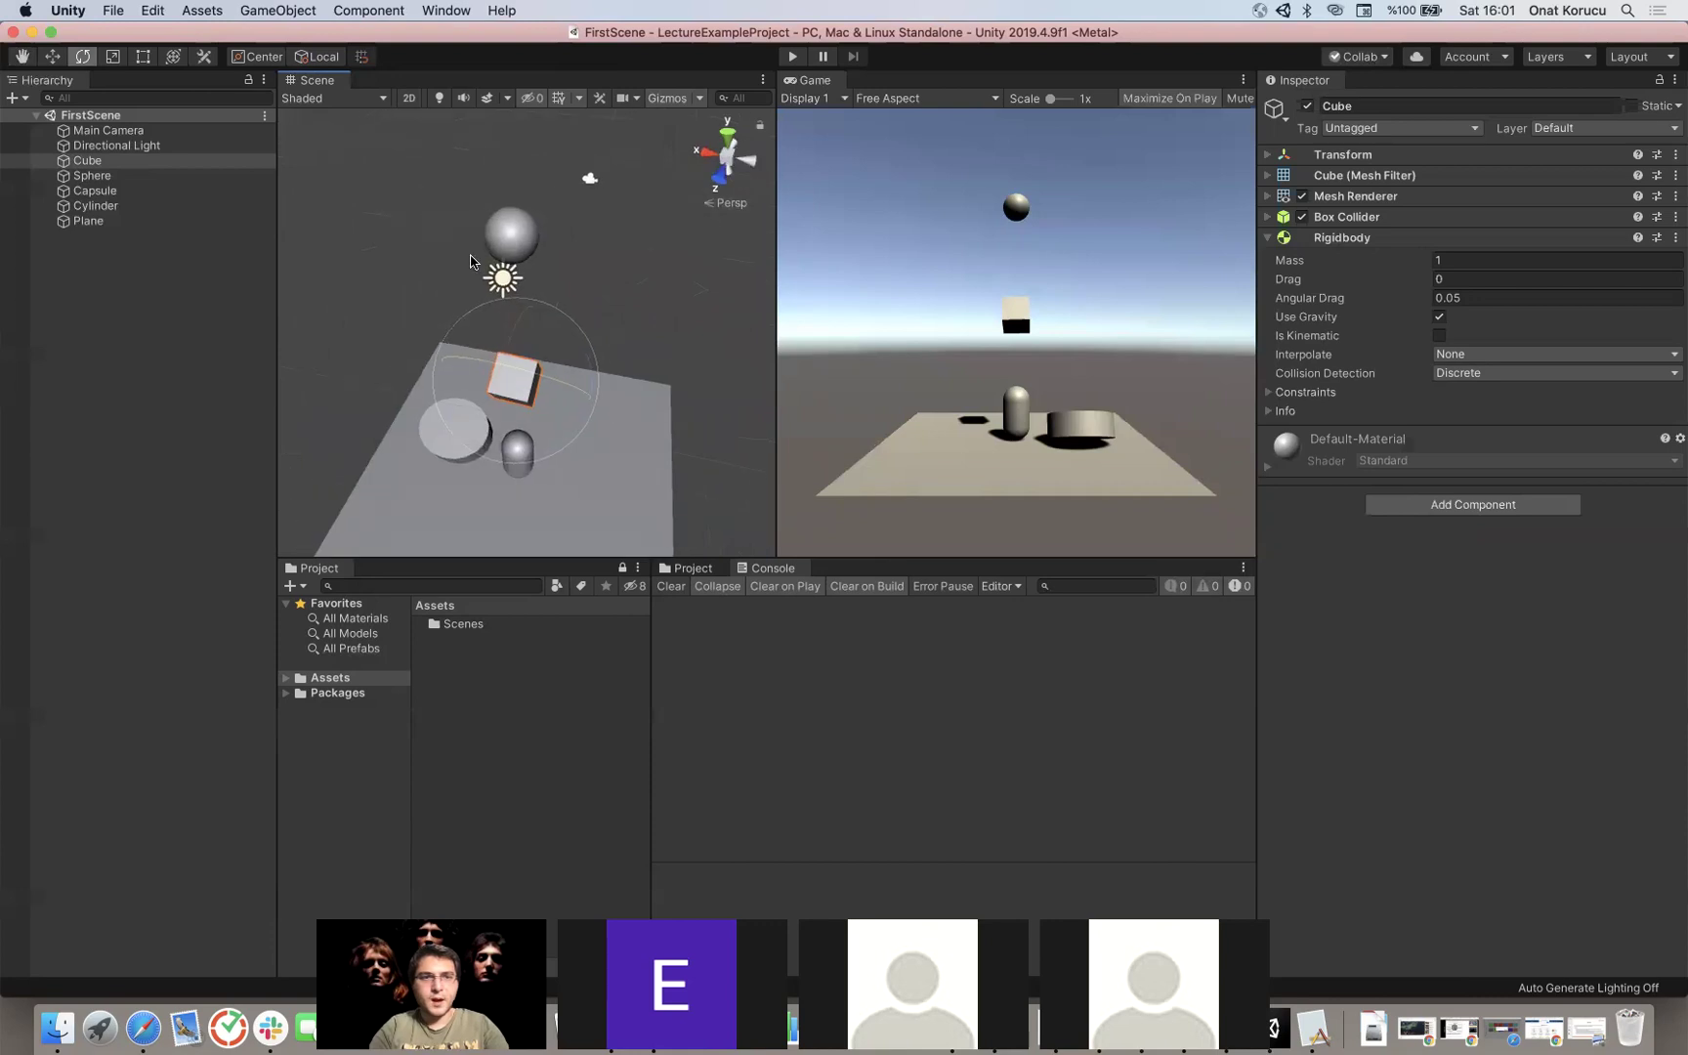
Step: Toggle the Scene view's scene lighting on and off several times, ending with it off
click(441, 98)
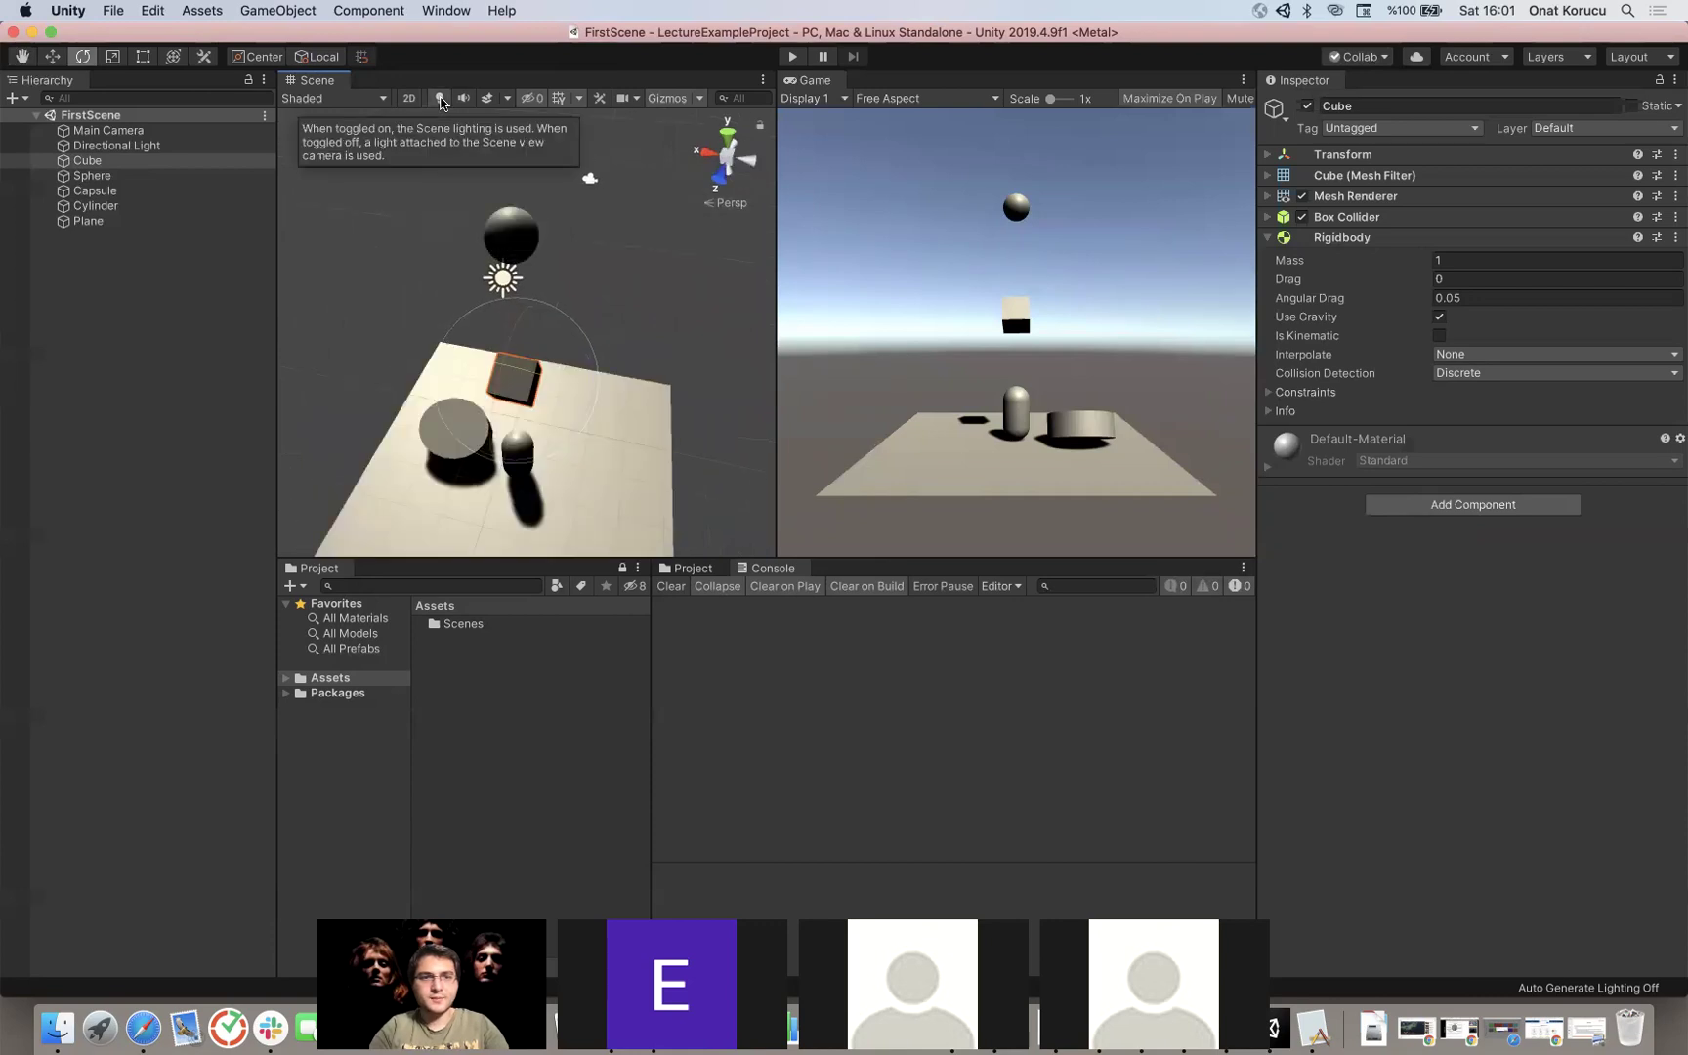
click(440, 100)
click(440, 102)
click(440, 102)
click(439, 106)
click(439, 106)
click(439, 105)
click(440, 102)
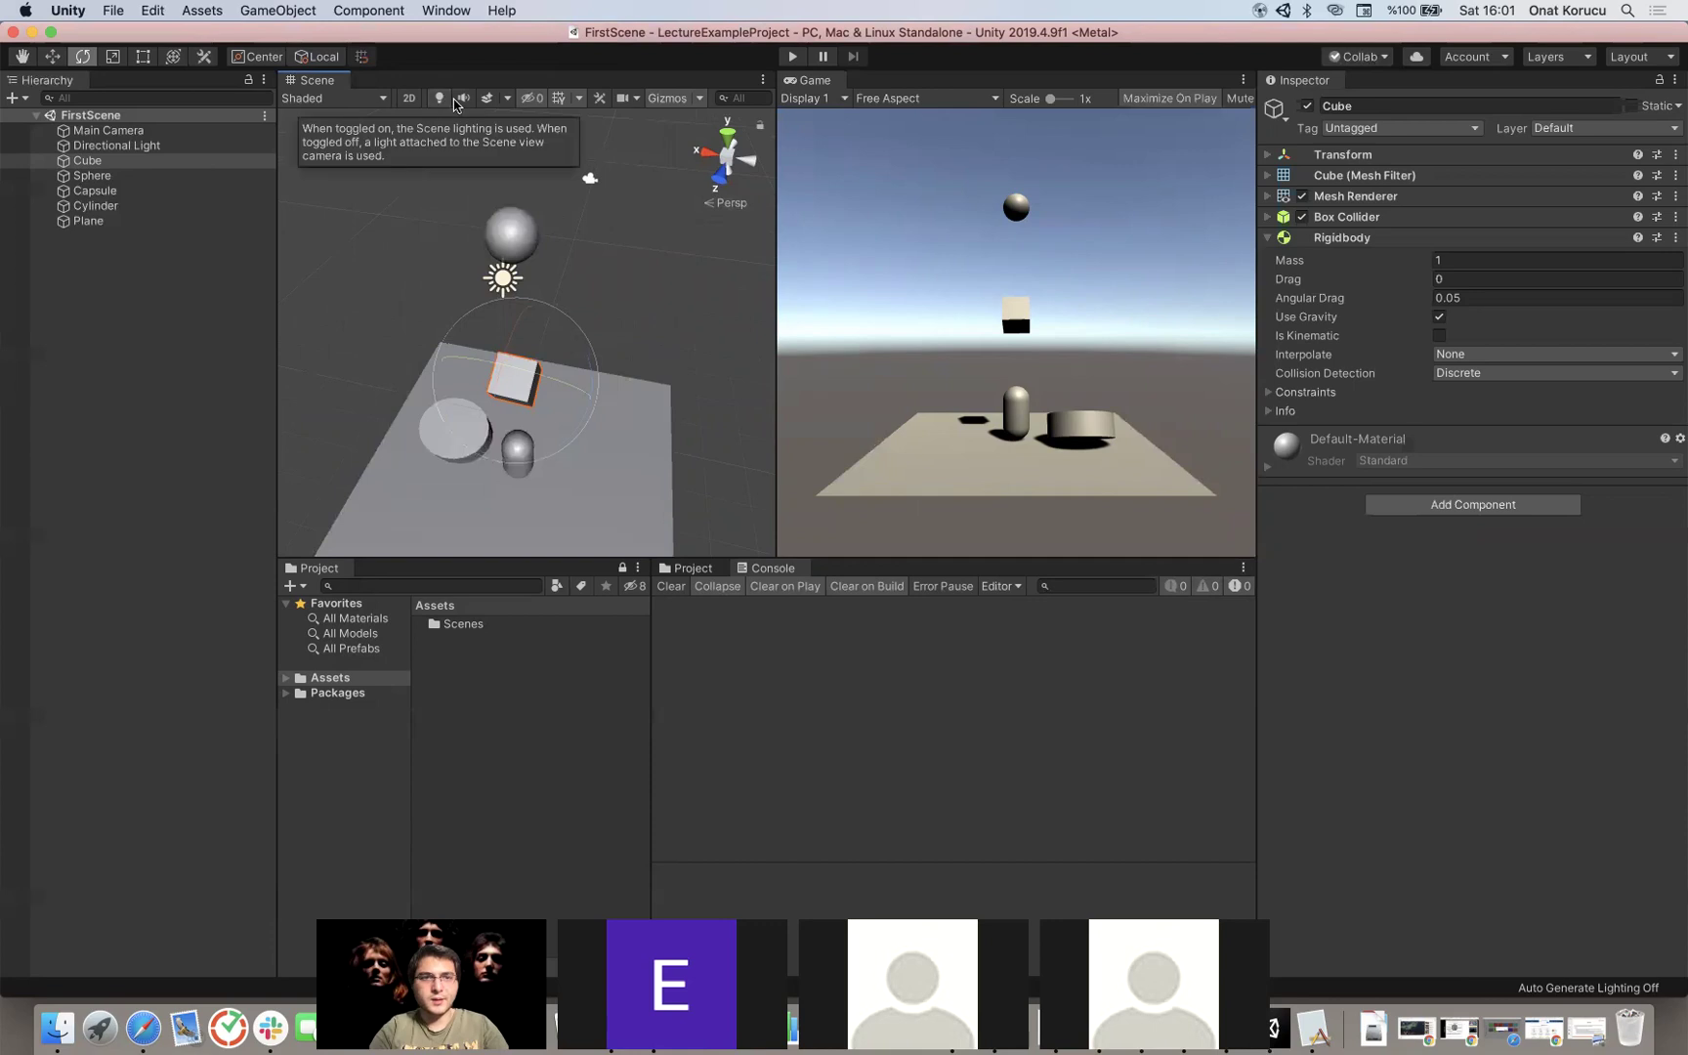
Step: Try the Scene view's audio toggle
click(465, 105)
click(465, 105)
click(464, 105)
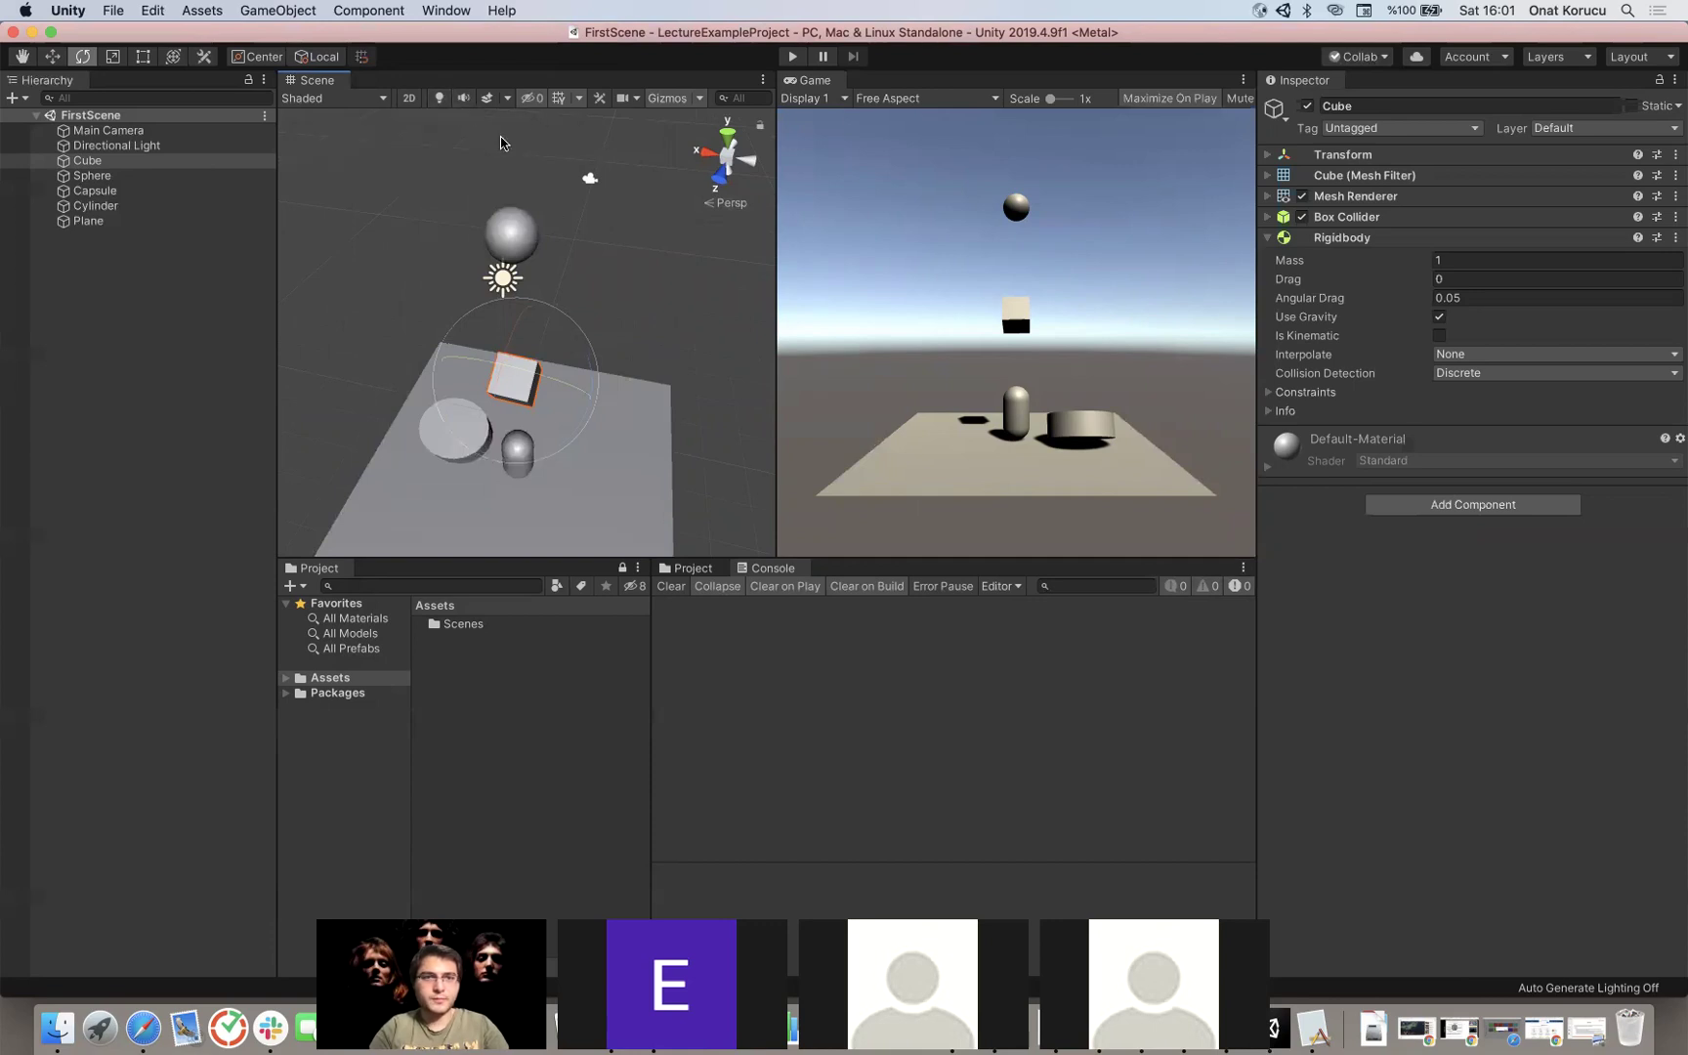
Step: Widen the Scene view, and try its effects toggle and the list of effect options
drag(771, 185, 972, 181)
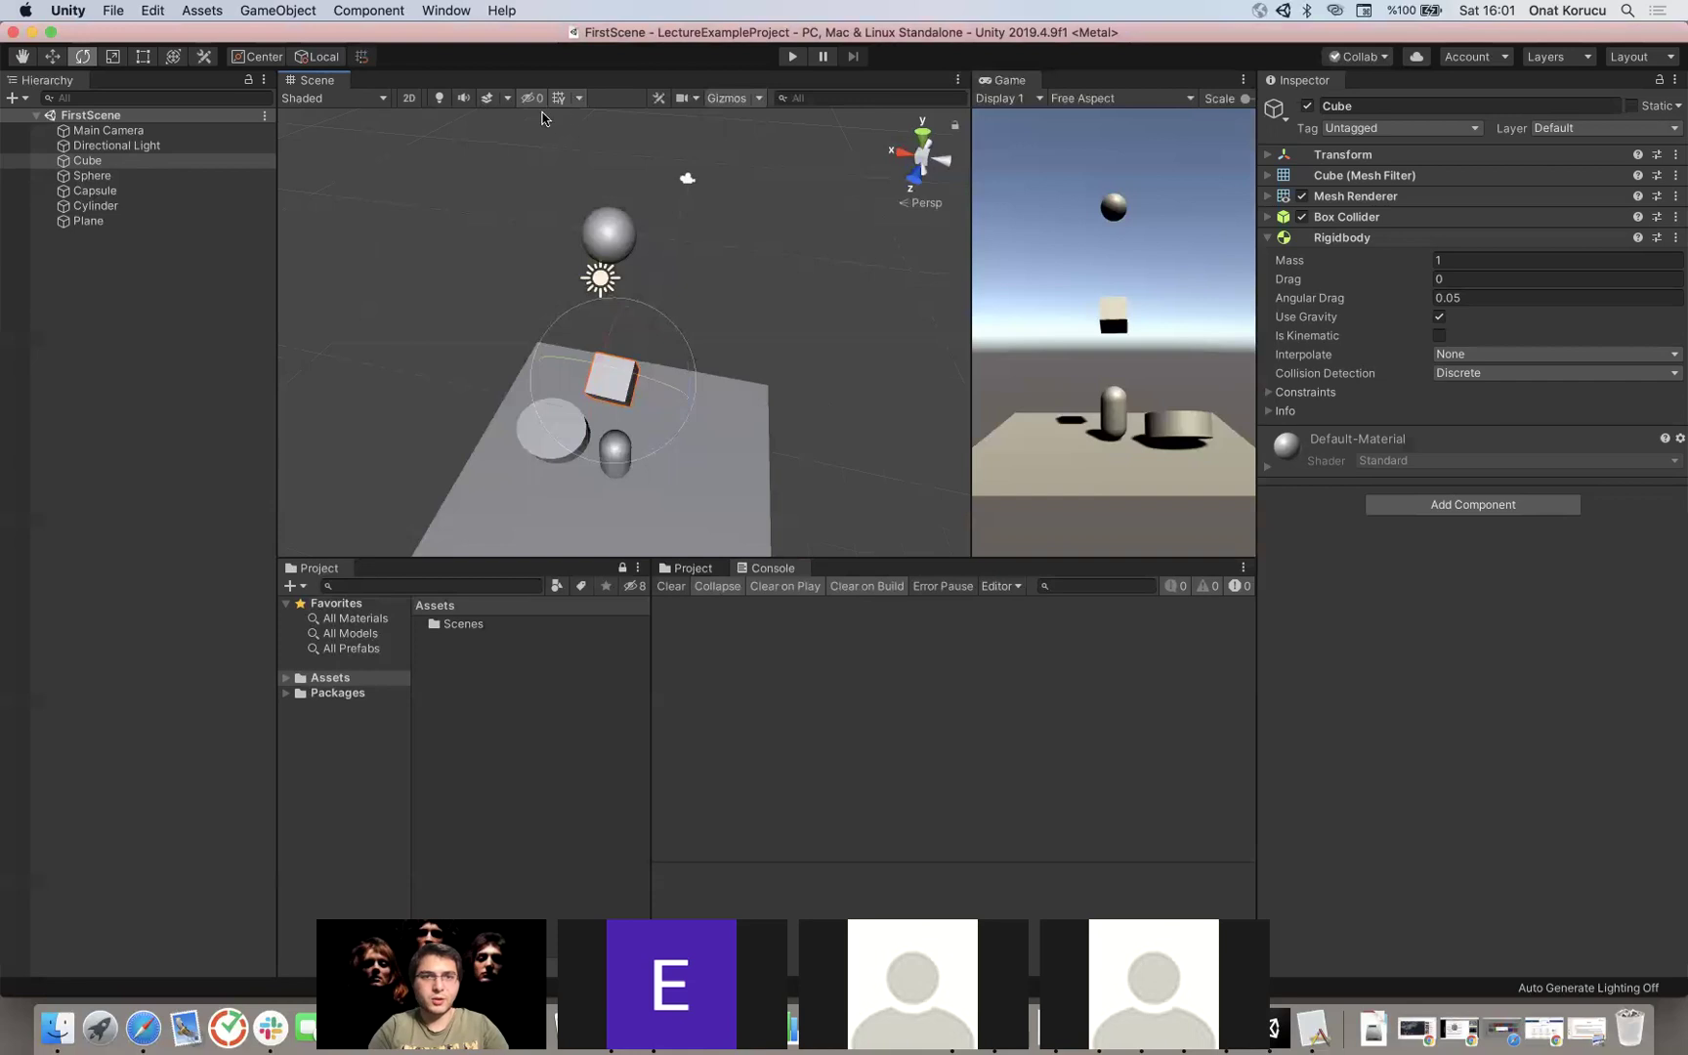
click(486, 104)
click(486, 99)
click(487, 101)
click(487, 102)
click(507, 102)
click(507, 103)
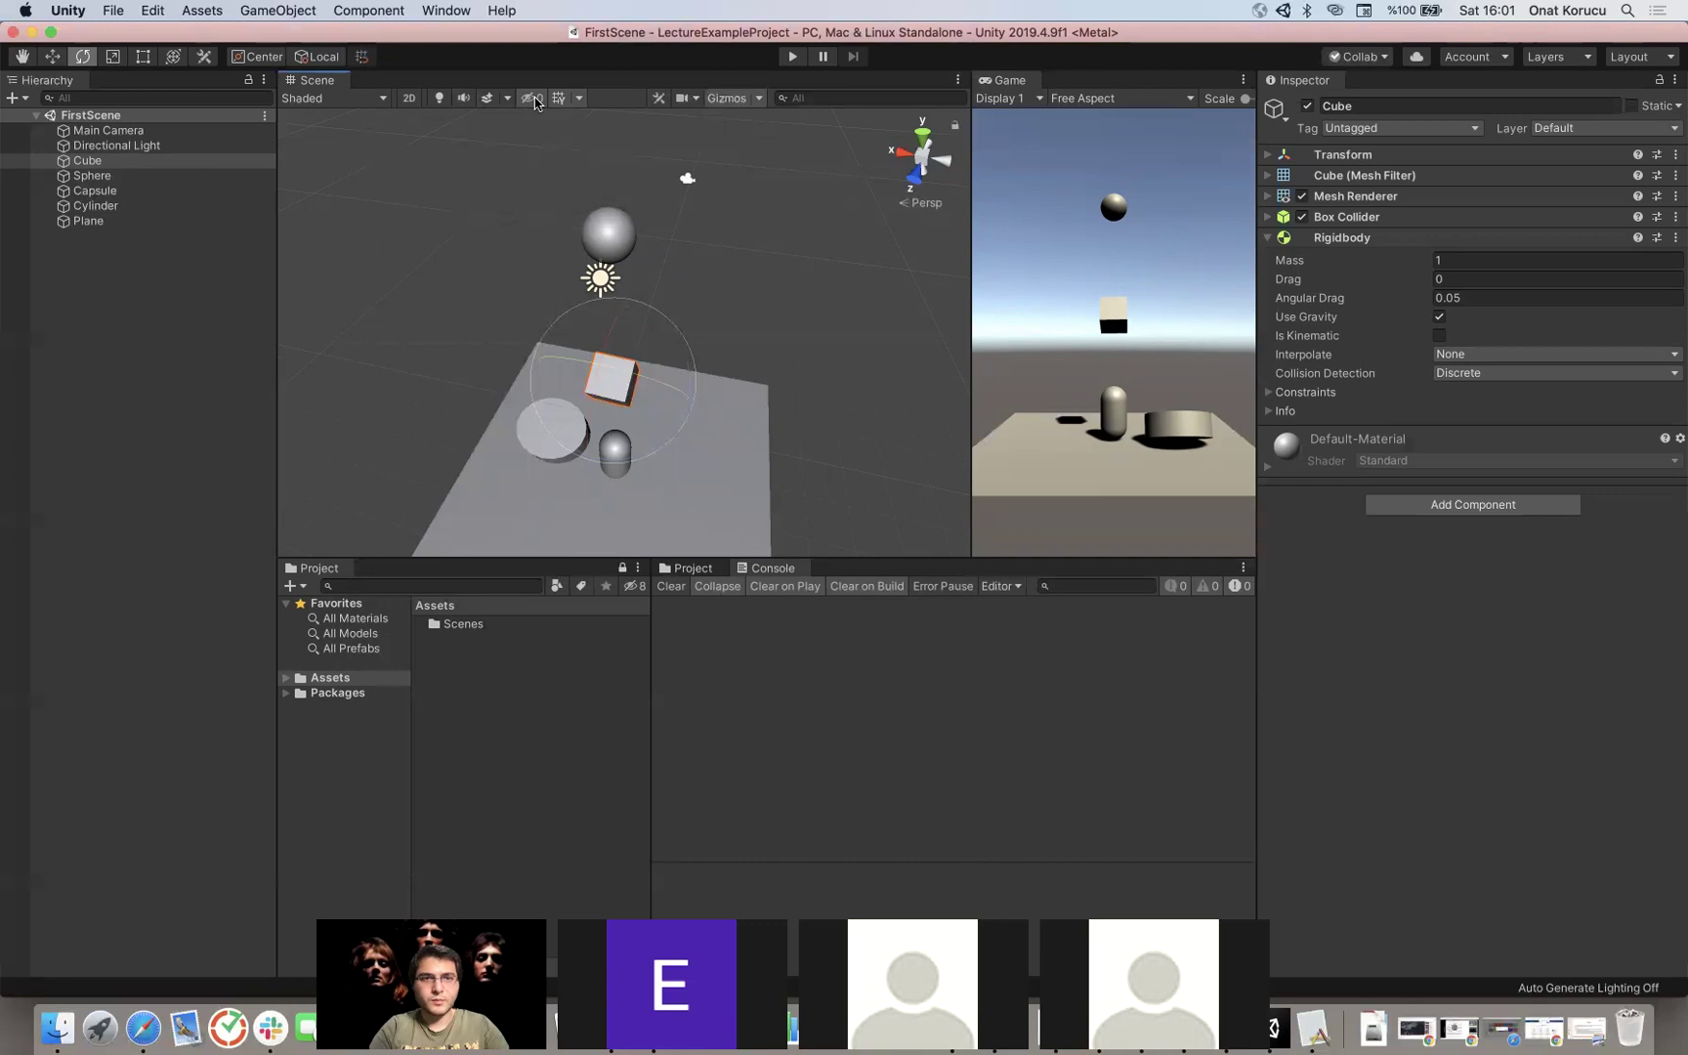